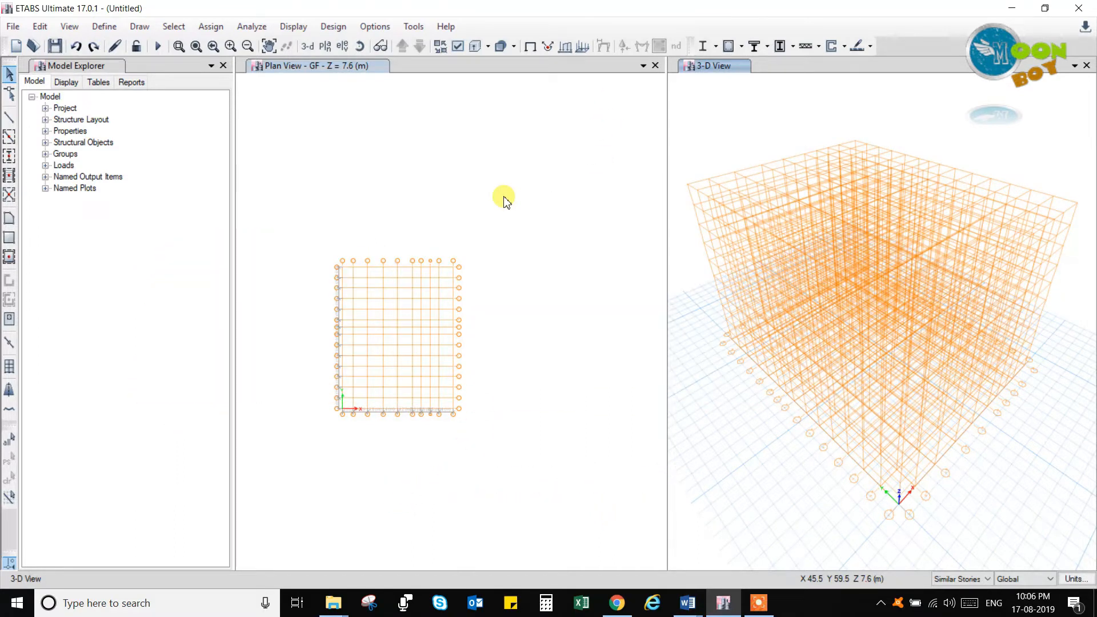
{"action": "left_click", "coordinate": [18, 31]}
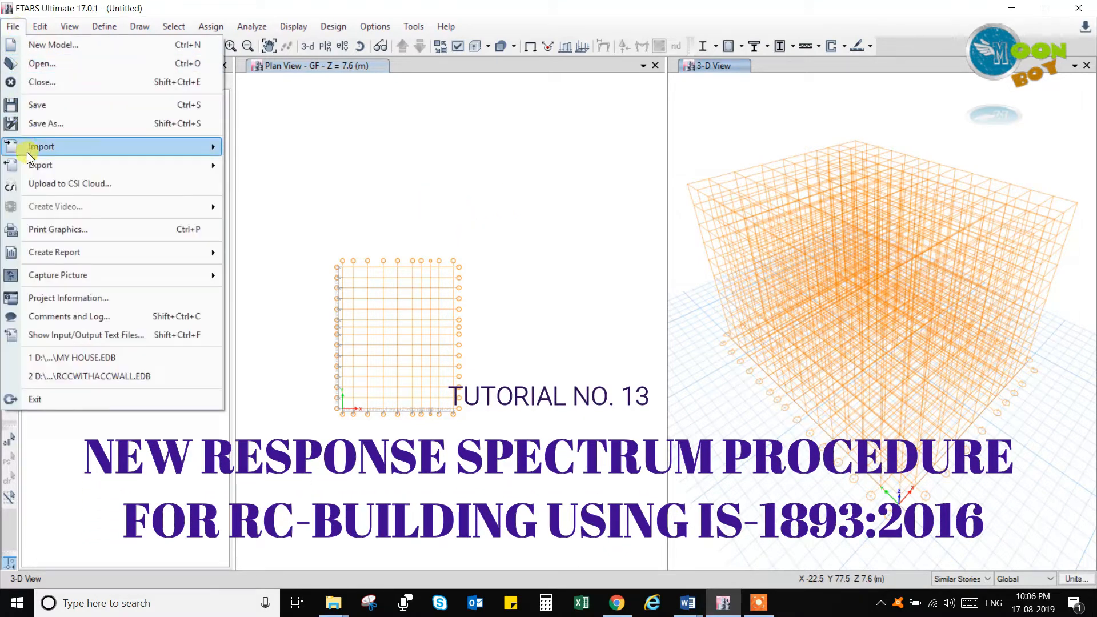
{"action": "left_click", "coordinate": [384, 142]}
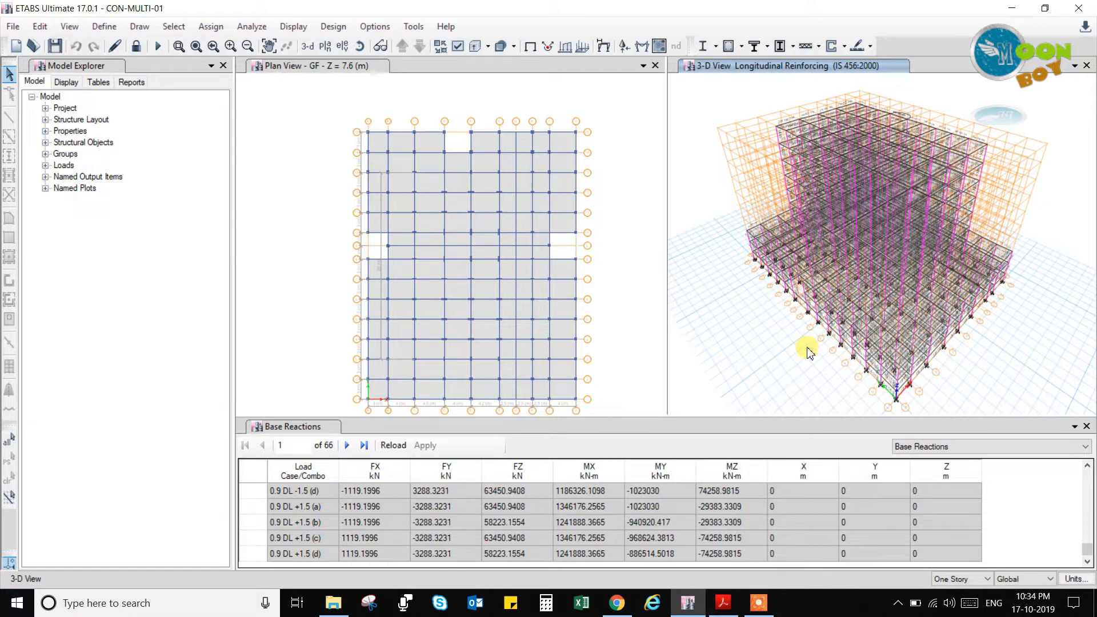
Switch to the IS 1893 (Part 1) : 2016 PDF in Acrobat Reader and examine the moment of inertia rules in clause 6.4.3.1
{"action": "left_click", "coordinate": [724, 603]}
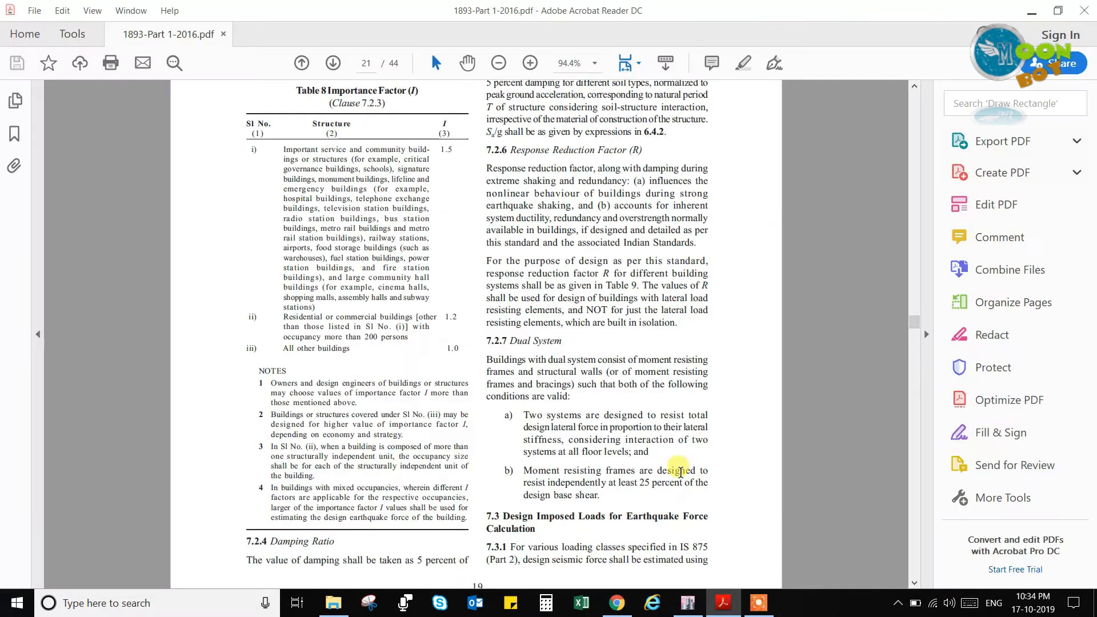
{"action": "scroll", "coordinate": [512, 345], "scroll_direction": "up", "scroll_amount": 20}
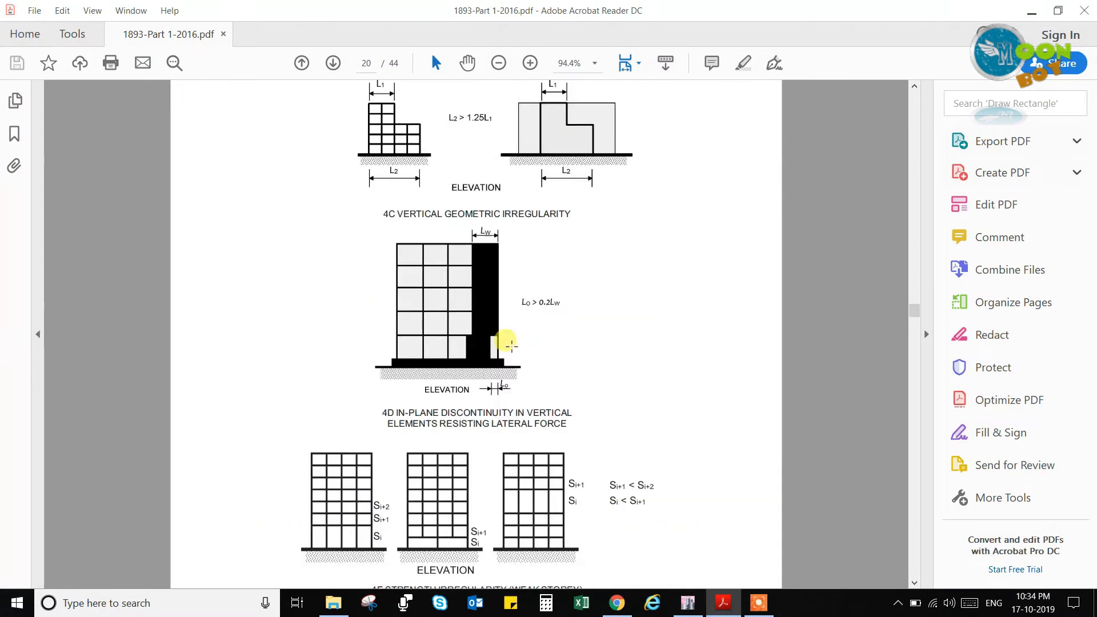
{"action": "scroll", "coordinate": [512, 349], "scroll_direction": "up", "scroll_amount": 20}
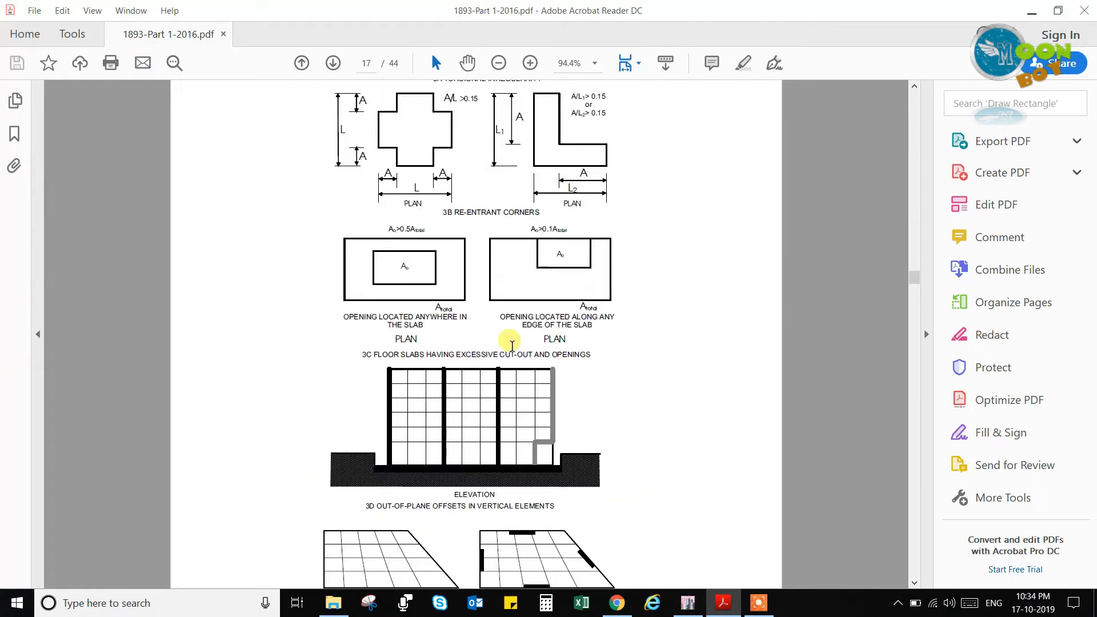
{"action": "scroll", "coordinate": [512, 346], "scroll_direction": "up", "scroll_amount": 8}
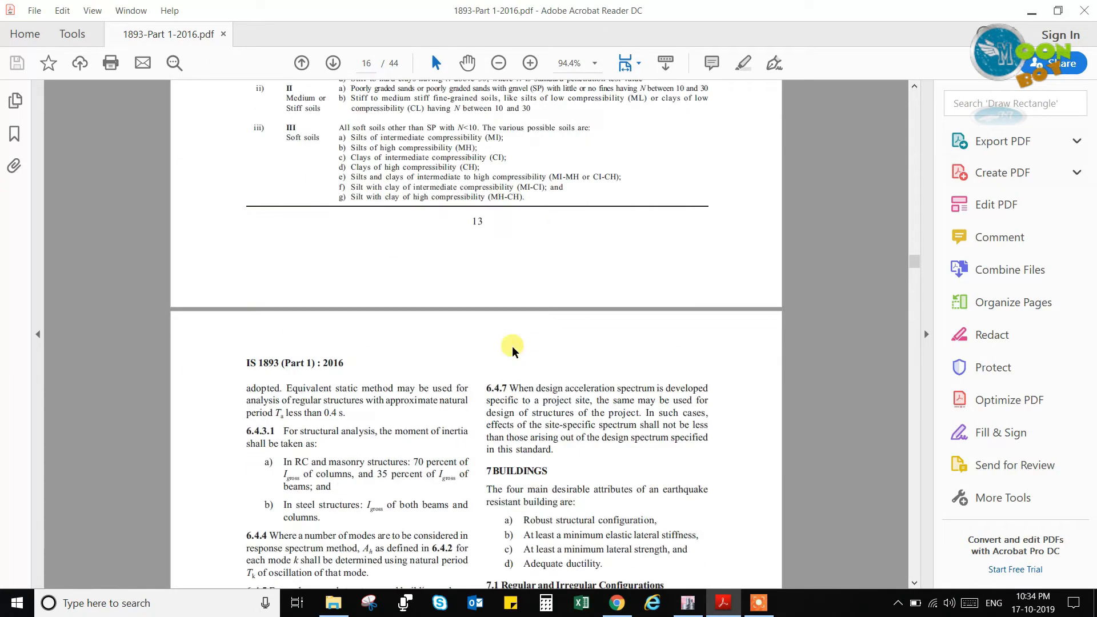
{"action": "scroll", "coordinate": [512, 349], "scroll_direction": "down", "scroll_amount": 3}
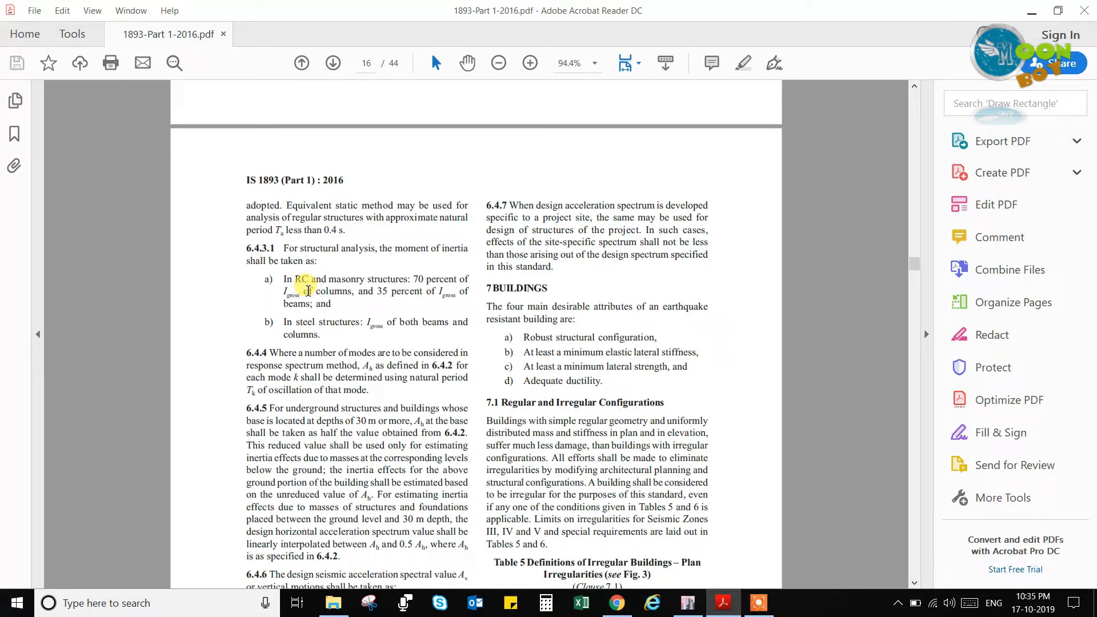
{"action": "mouse_move", "coordinate": [414, 280]}
{"action": "left_mouse_down"}
{"action": "mouse_move", "coordinate": [423, 281]}
{"action": "mouse_move", "coordinate": [411, 296]}
{"action": "left_mouse_up"}
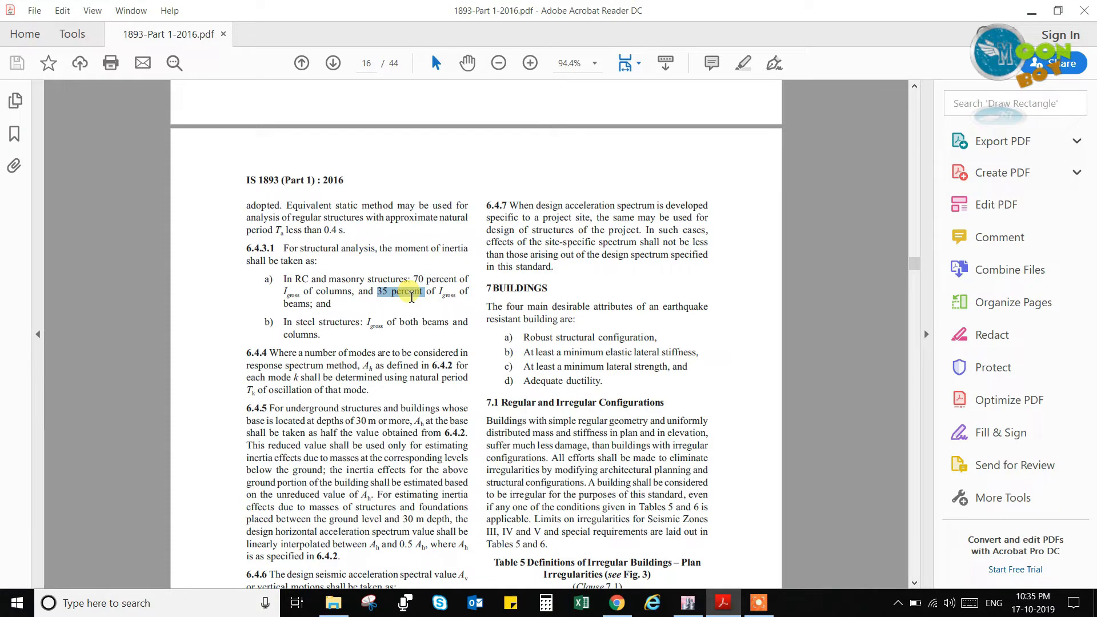
{"action": "left_click_drag", "start_coordinate": [367, 322], "coordinate": [441, 324]}
{"action": "left_click", "coordinate": [391, 327]}
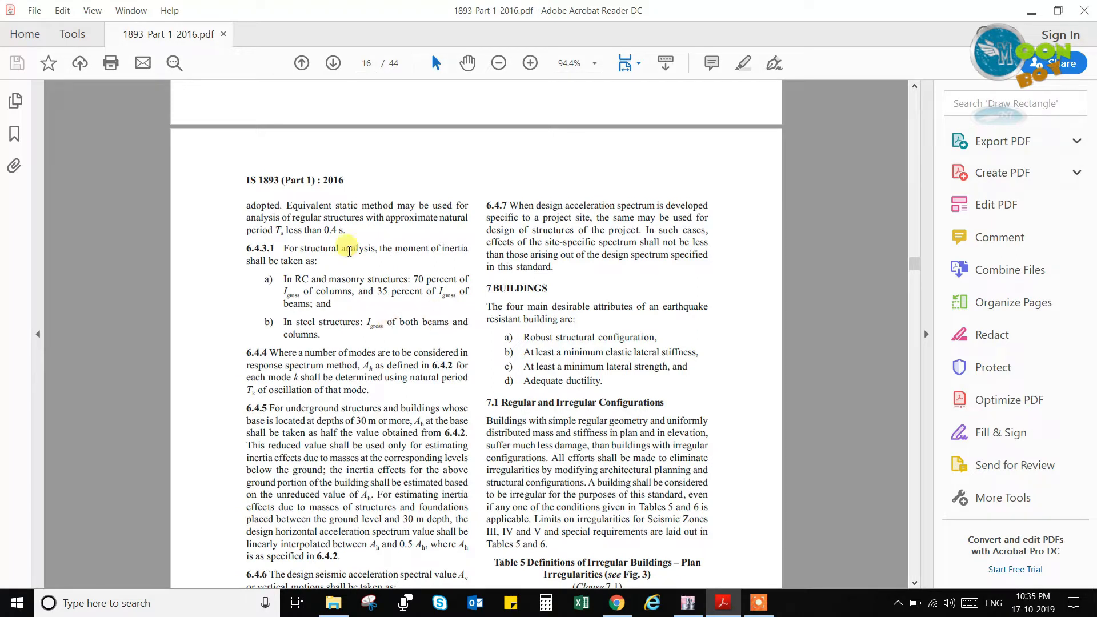
Examine the dynamic analysis methods in clause 6.4.3 and highlight the response spectrum method entry
{"action": "scroll", "coordinate": [537, 353], "scroll_direction": "up", "scroll_amount": 3}
{"action": "scroll", "coordinate": [541, 357], "scroll_direction": "up", "scroll_amount": 15}
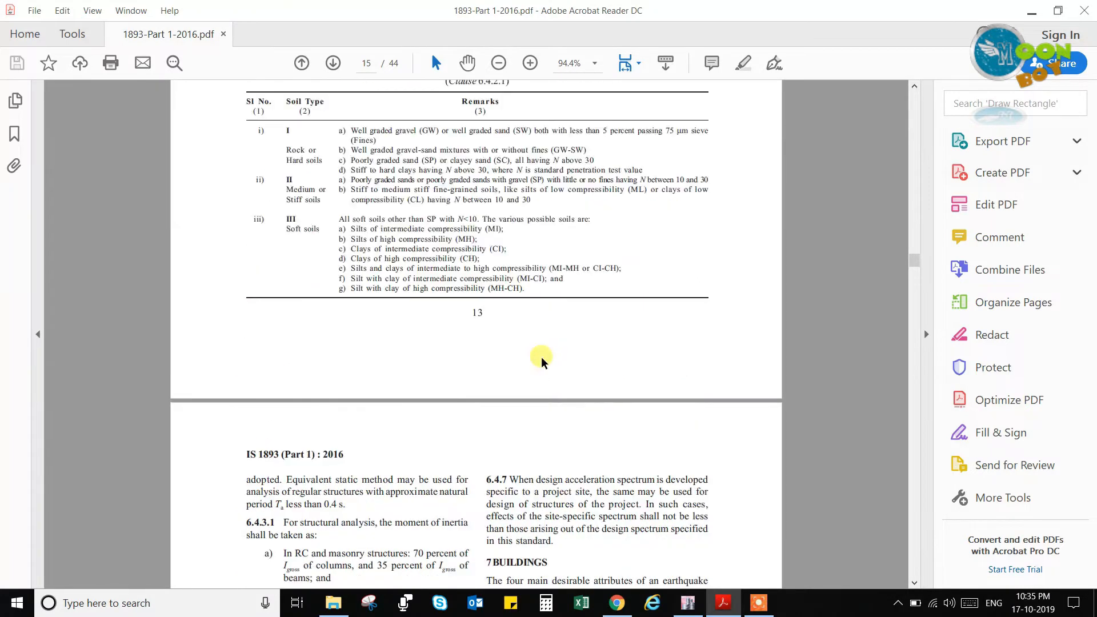
{"action": "scroll", "coordinate": [541, 360], "scroll_direction": "up", "scroll_amount": 10}
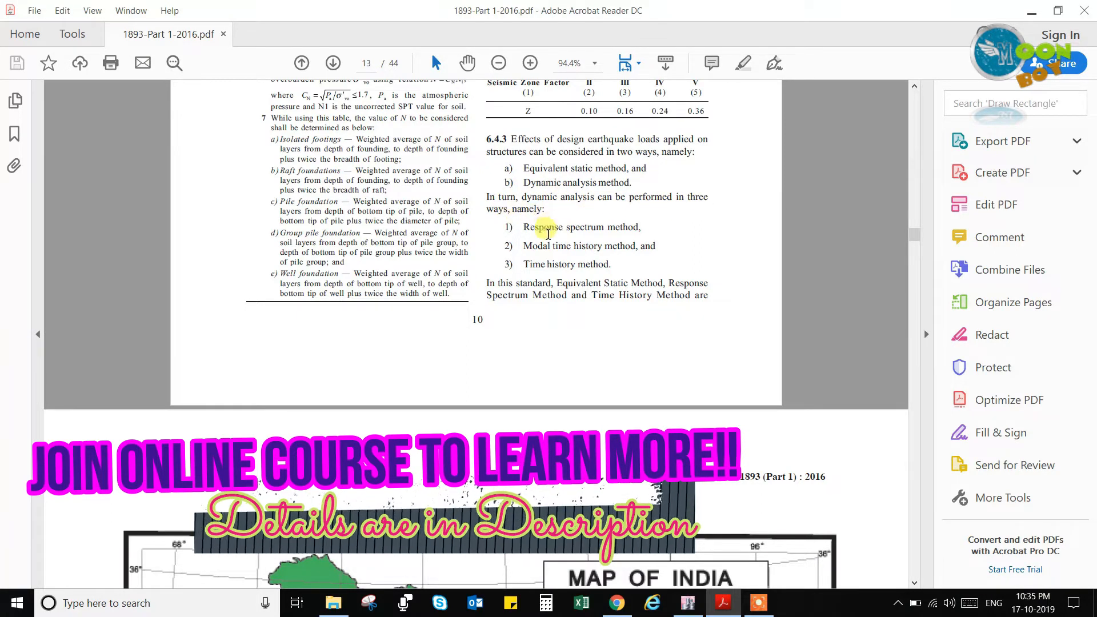
{"action": "left_click_drag", "start_coordinate": [520, 226], "coordinate": [642, 224]}
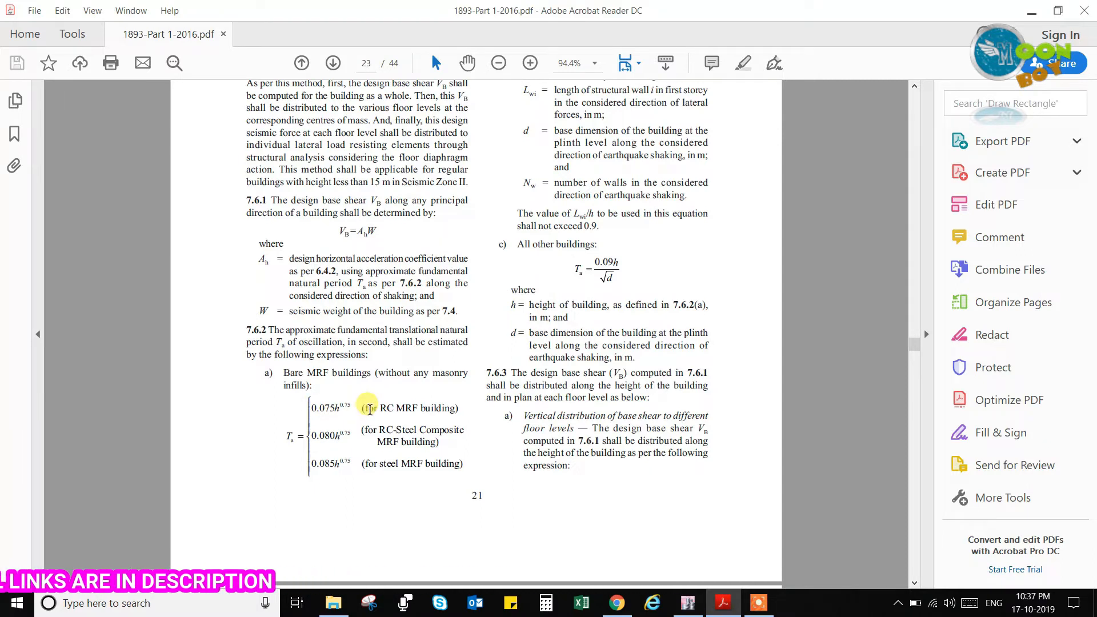
Go back through the standard to page 16 and reread the RC and steel moment of inertia requirements in clause 6.4.3.1
{"action": "scroll", "coordinate": [370, 409], "scroll_direction": "up", "scroll_amount": 20}
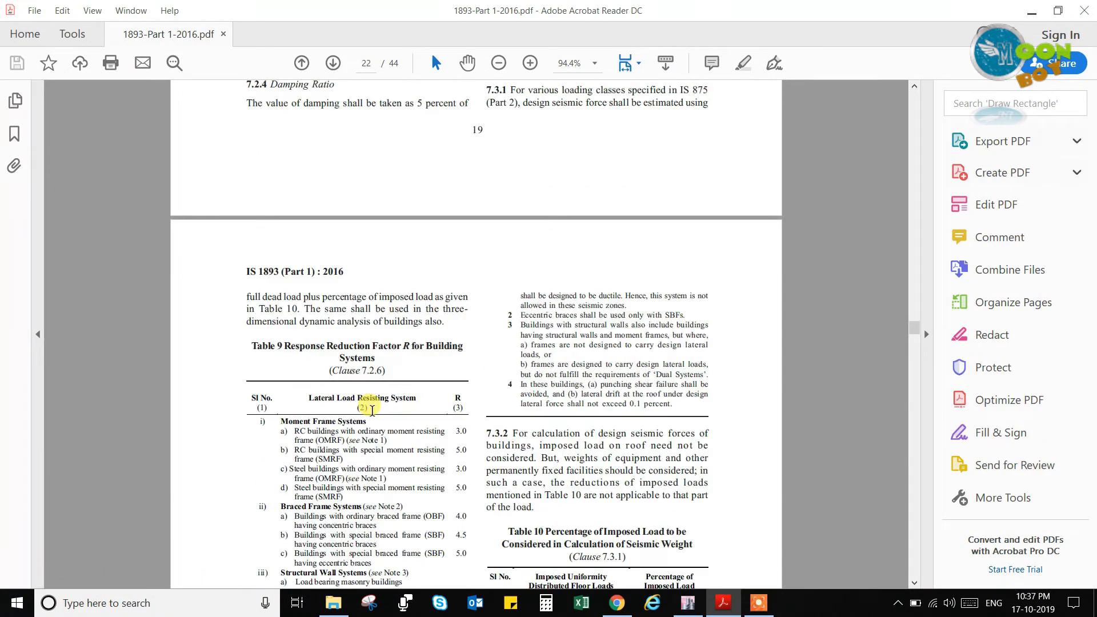
{"action": "scroll", "coordinate": [372, 410], "scroll_direction": "up", "scroll_amount": 5}
{"action": "scroll", "coordinate": [372, 413], "scroll_direction": "up", "scroll_amount": 20}
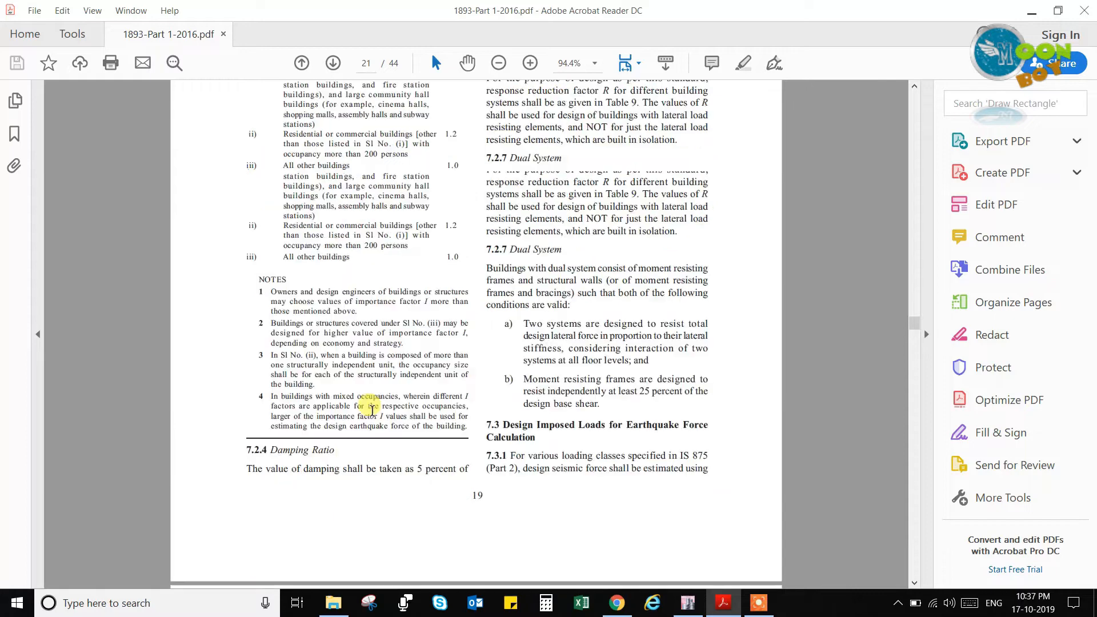
{"action": "scroll", "coordinate": [374, 415], "scroll_direction": "up", "scroll_amount": 20}
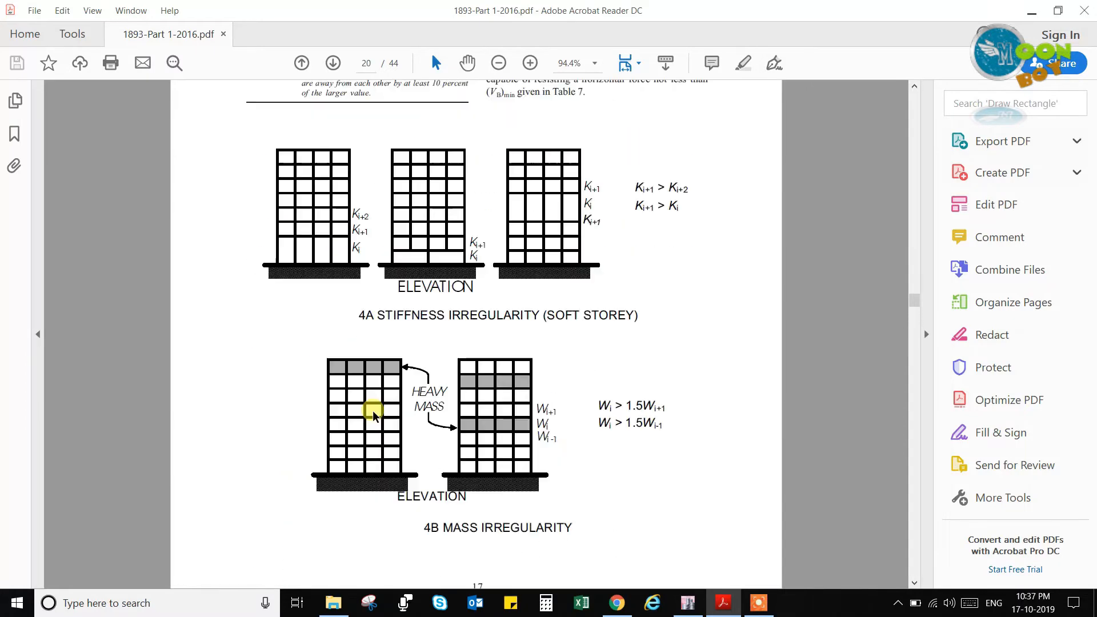
{"action": "scroll", "coordinate": [372, 410], "scroll_direction": "up", "scroll_amount": 20}
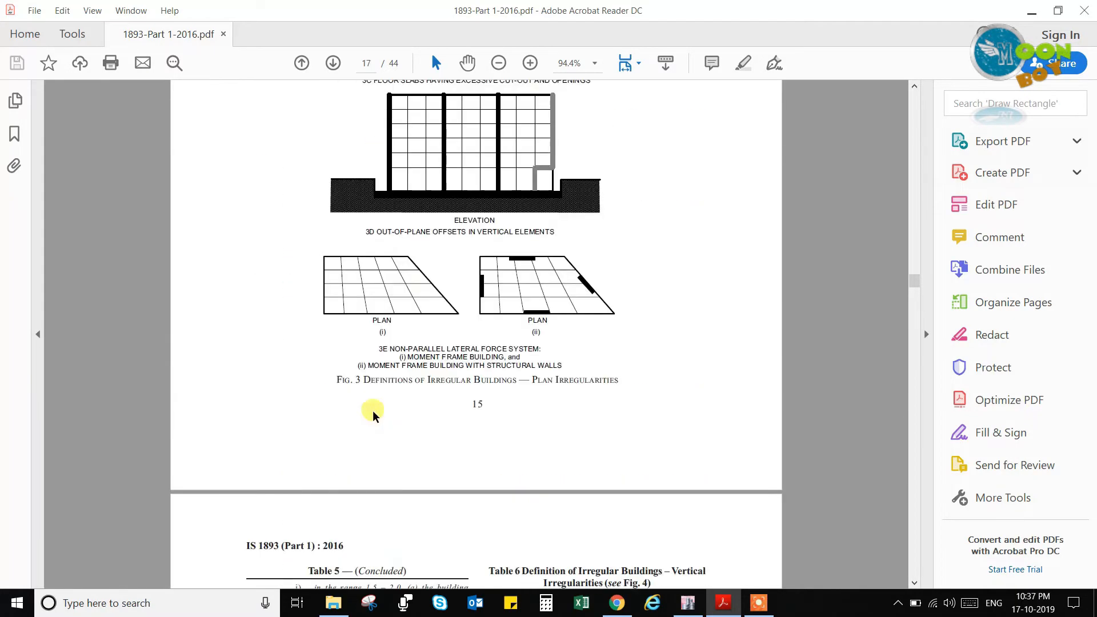
{"action": "scroll", "coordinate": [372, 414], "scroll_direction": "up", "scroll_amount": 20}
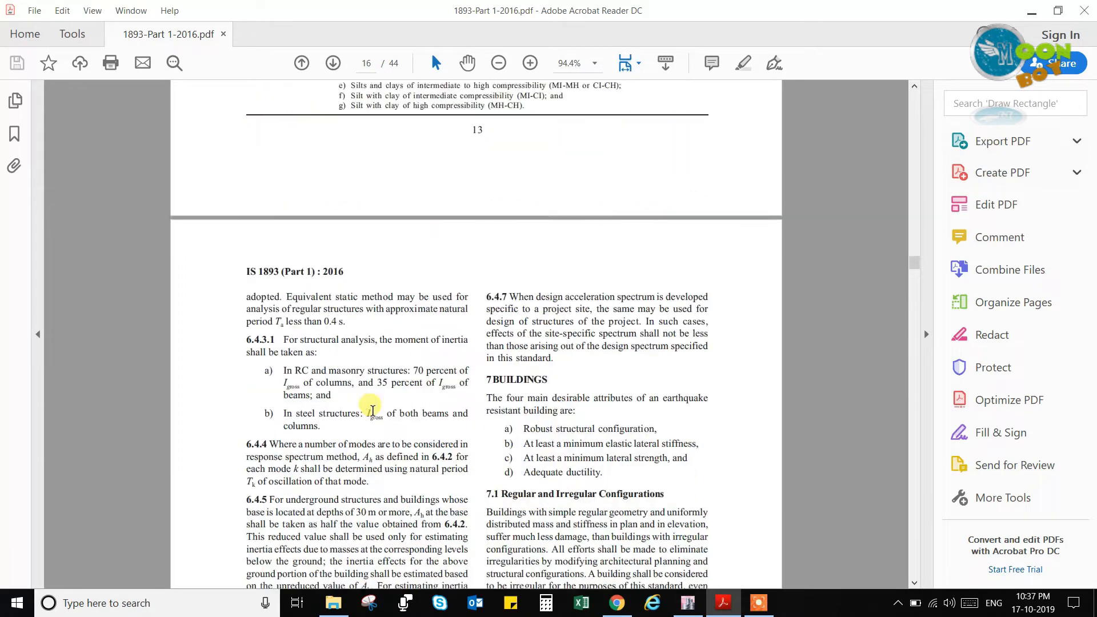
{"action": "scroll", "coordinate": [372, 410], "scroll_direction": "up", "scroll_amount": 20}
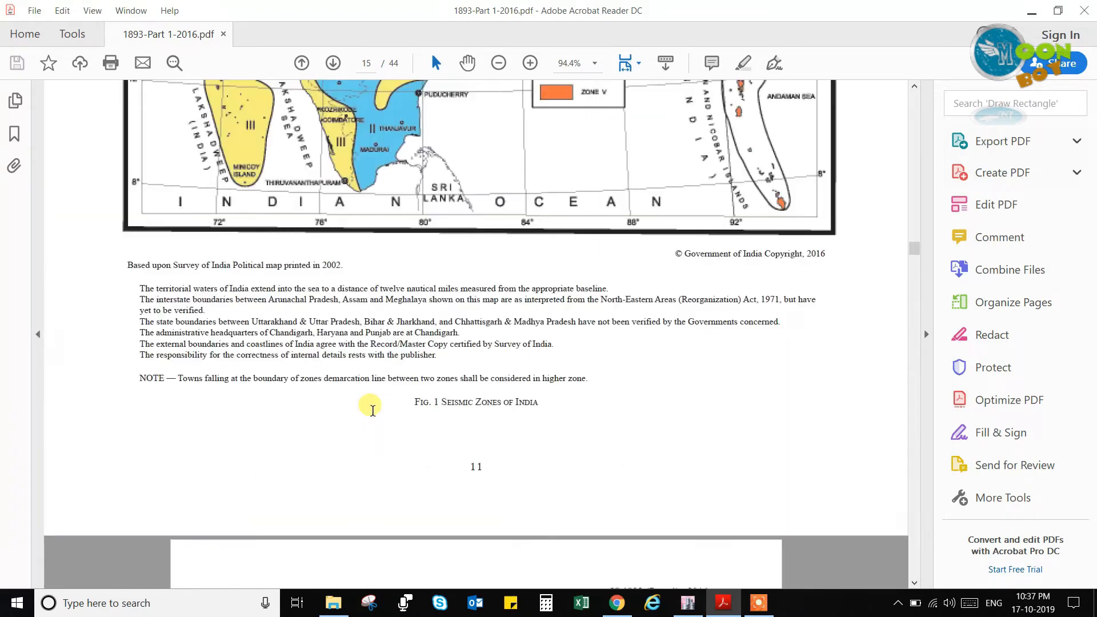
{"action": "scroll", "coordinate": [373, 410], "scroll_direction": "down", "scroll_amount": 20}
{"action": "scroll", "coordinate": [373, 410], "scroll_direction": "down", "scroll_amount": 20}
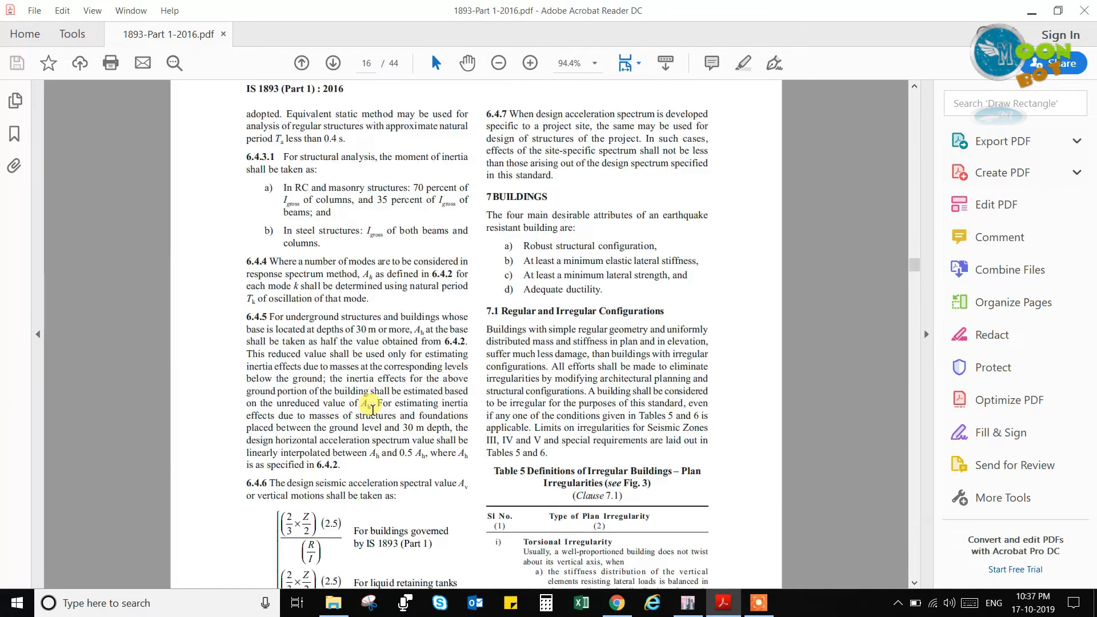
{"action": "scroll", "coordinate": [343, 343], "scroll_direction": "up", "scroll_amount": 15}
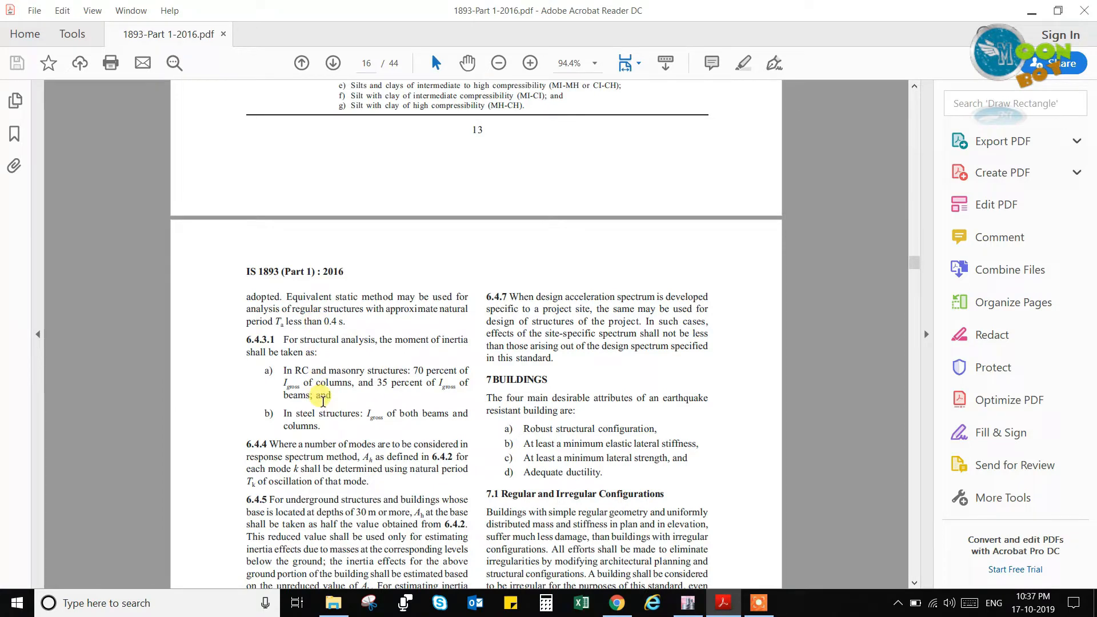
{"action": "scroll", "coordinate": [323, 400], "scroll_direction": "down", "scroll_amount": 4}
Switch back to ETABS, unlock the CON-MULTI-01 model with its analysis results deleted, and close the results table
{"action": "left_click", "coordinate": [687, 603]}
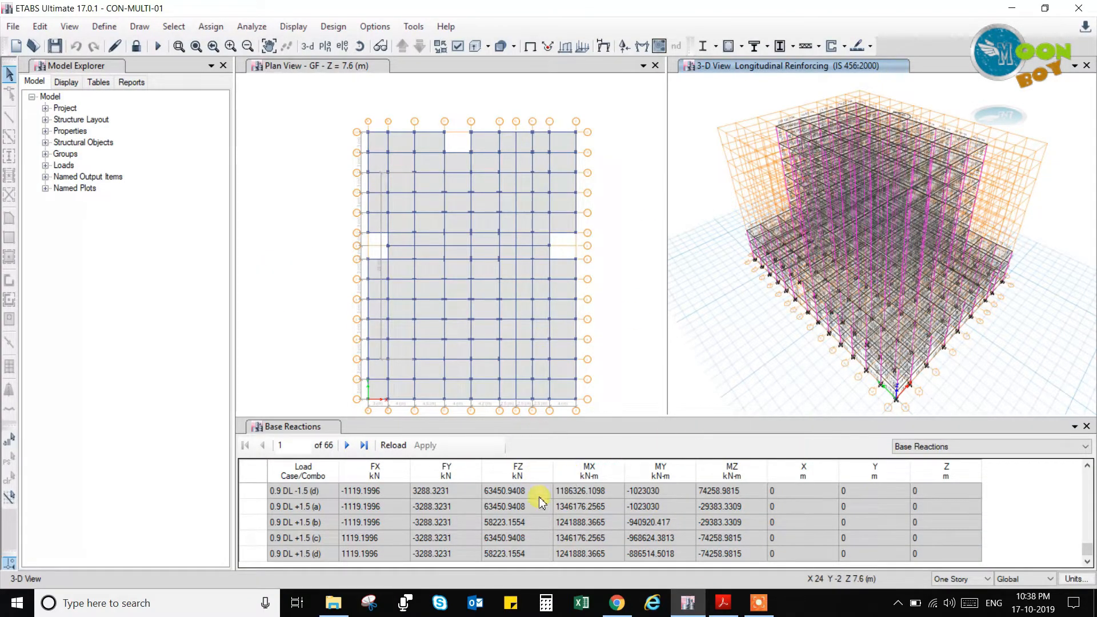
{"action": "scroll", "coordinate": [357, 542], "scroll_direction": "up", "scroll_amount": 3}
{"action": "scroll", "coordinate": [357, 543], "scroll_direction": "up", "scroll_amount": 5}
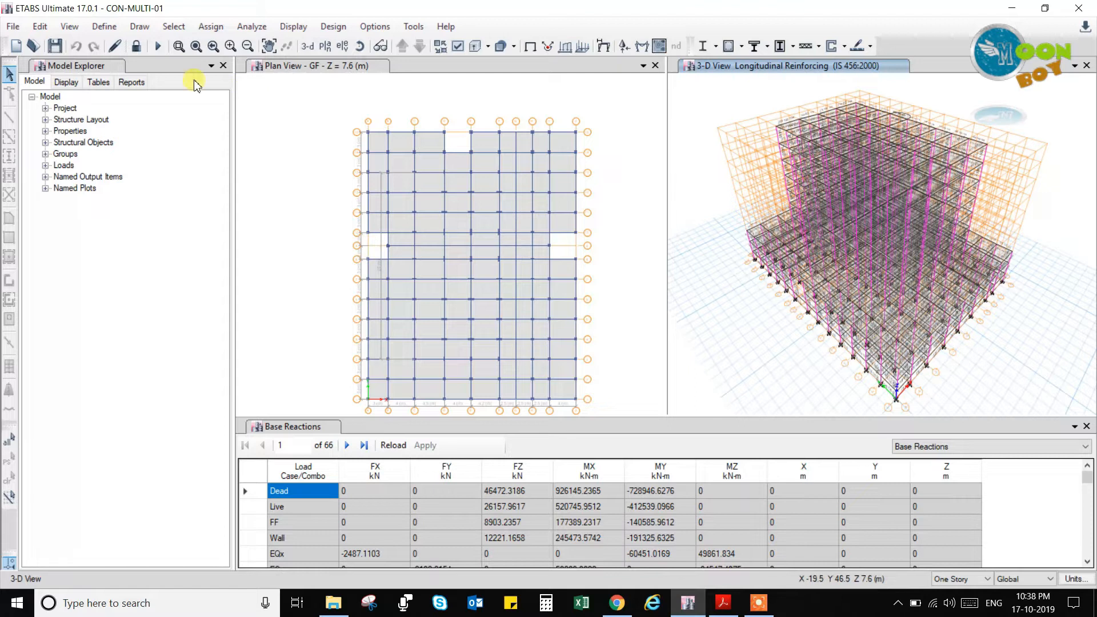
{"action": "left_click", "coordinate": [137, 47]}
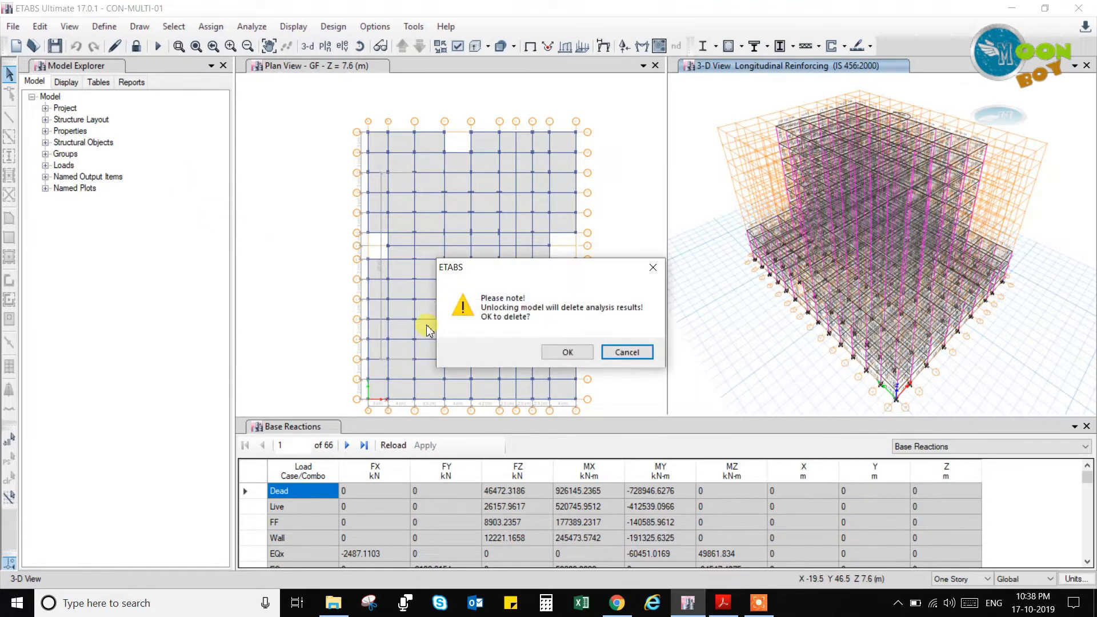
{"action": "left_click", "coordinate": [569, 353]}
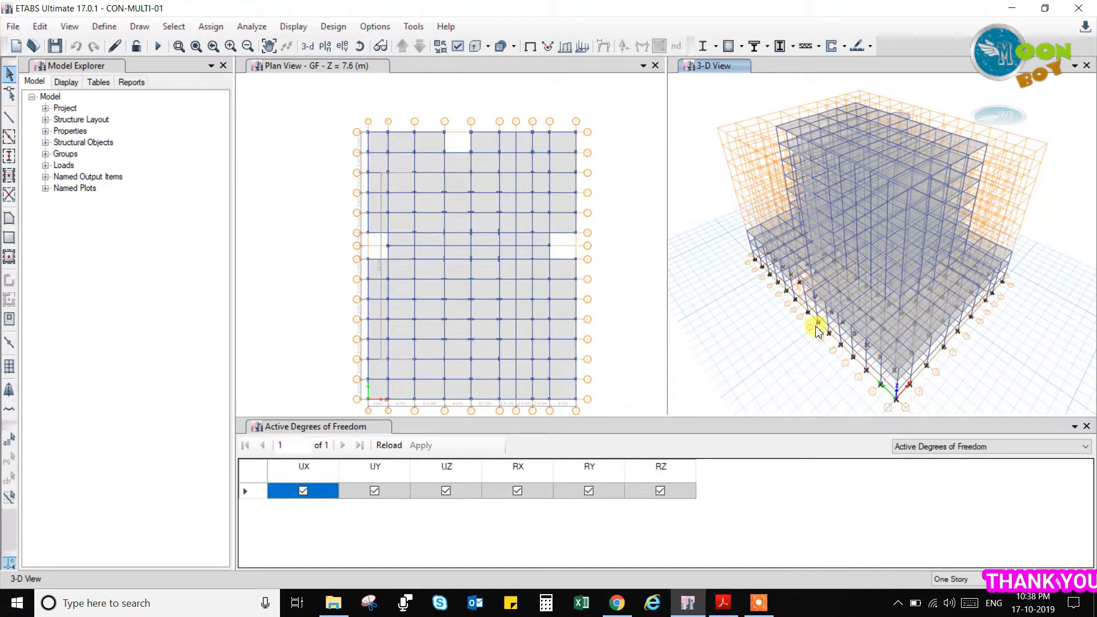
{"action": "left_click", "coordinate": [1087, 428]}
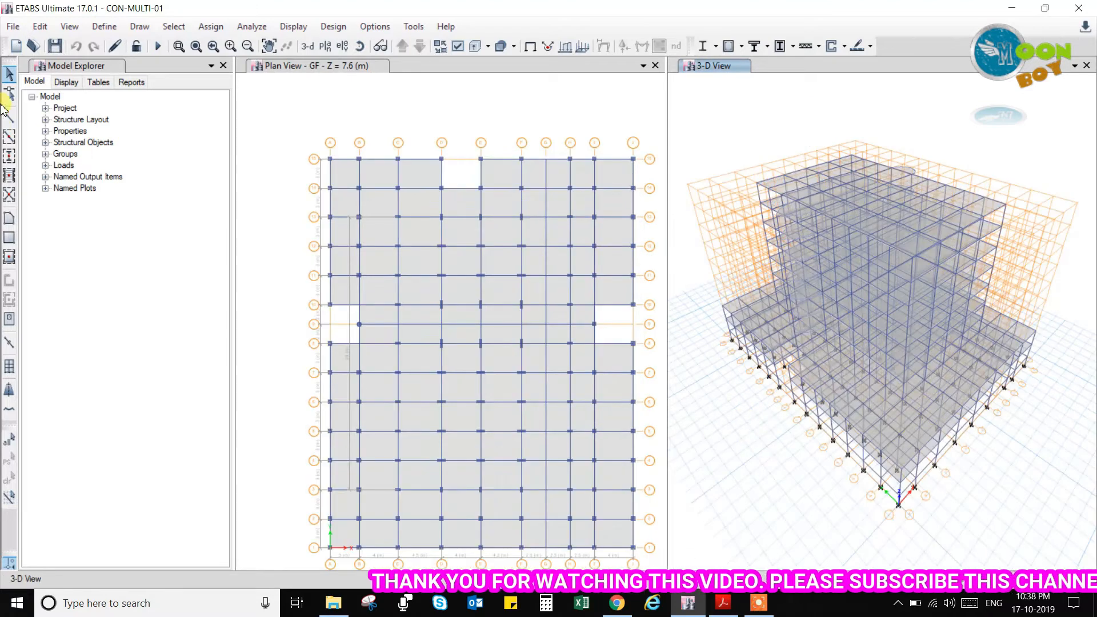
Check the rigidity setting of the existing diaphragm definition
{"action": "left_click", "coordinate": [104, 27]}
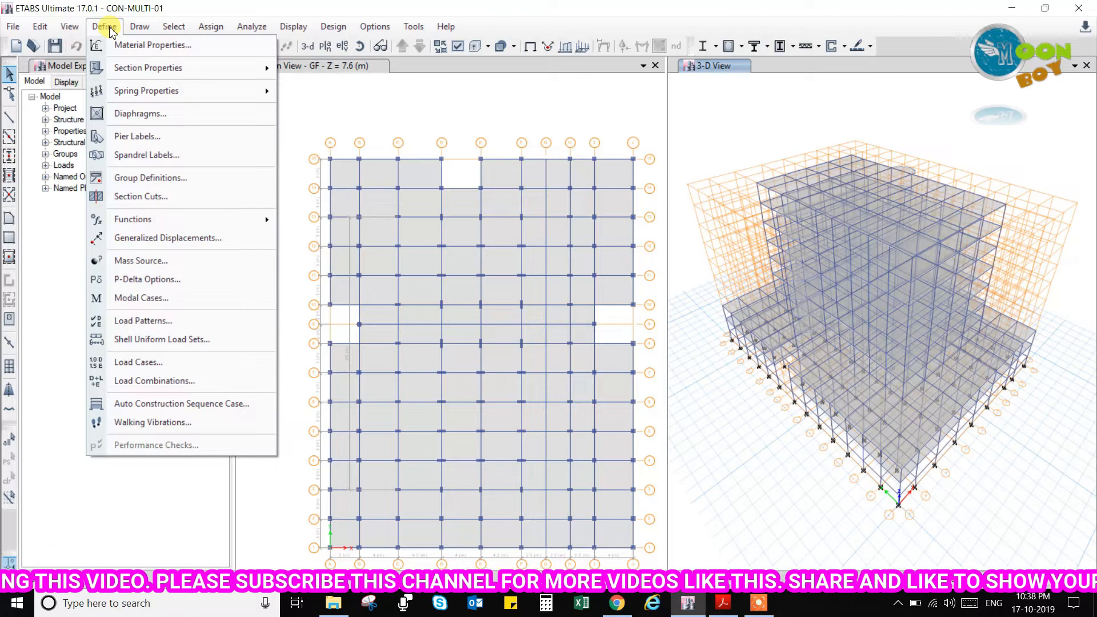
{"action": "left_click", "coordinate": [138, 113]}
{"action": "left_click", "coordinate": [634, 276]}
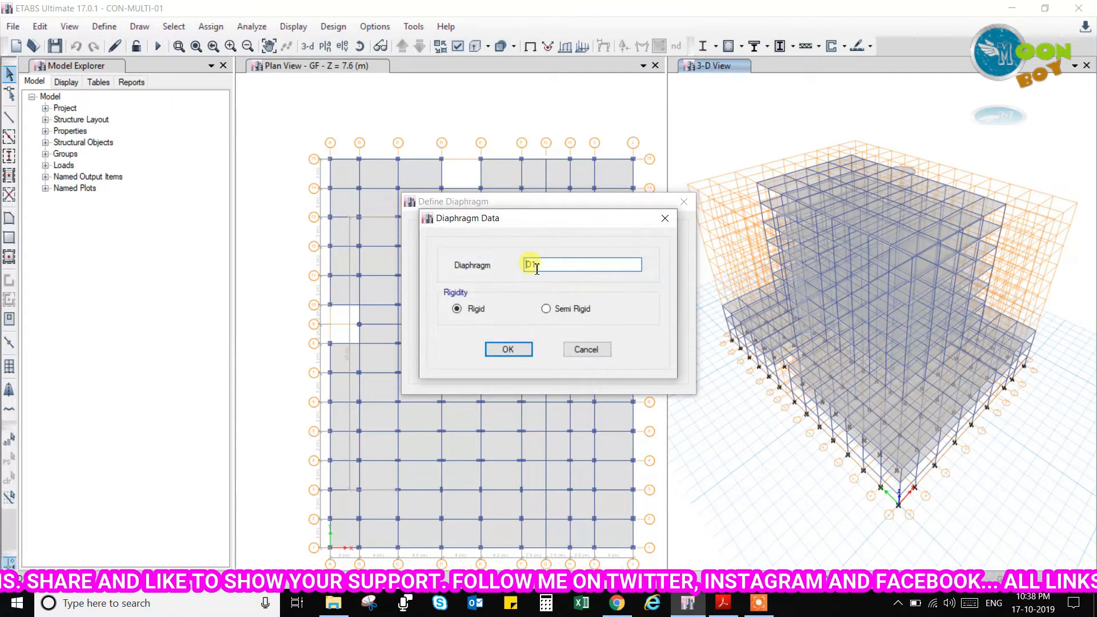
{"action": "left_click", "coordinate": [505, 349]}
{"action": "left_click", "coordinate": [607, 341]}
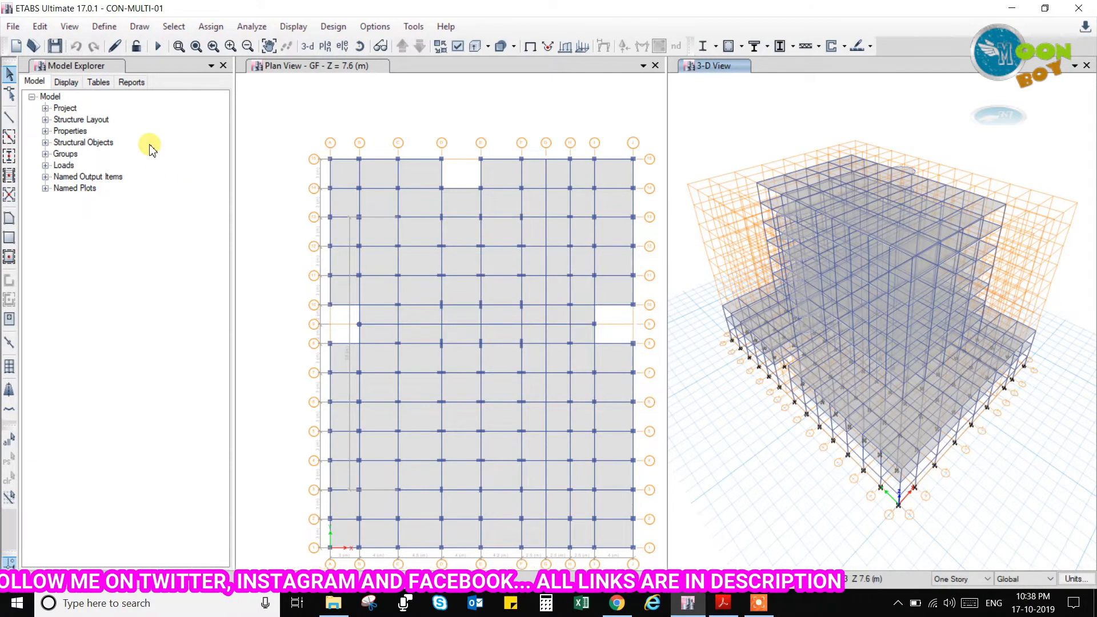
Review the load pattern multipliers and mass options of mass source MsSrc1
{"action": "left_click", "coordinate": [104, 29]}
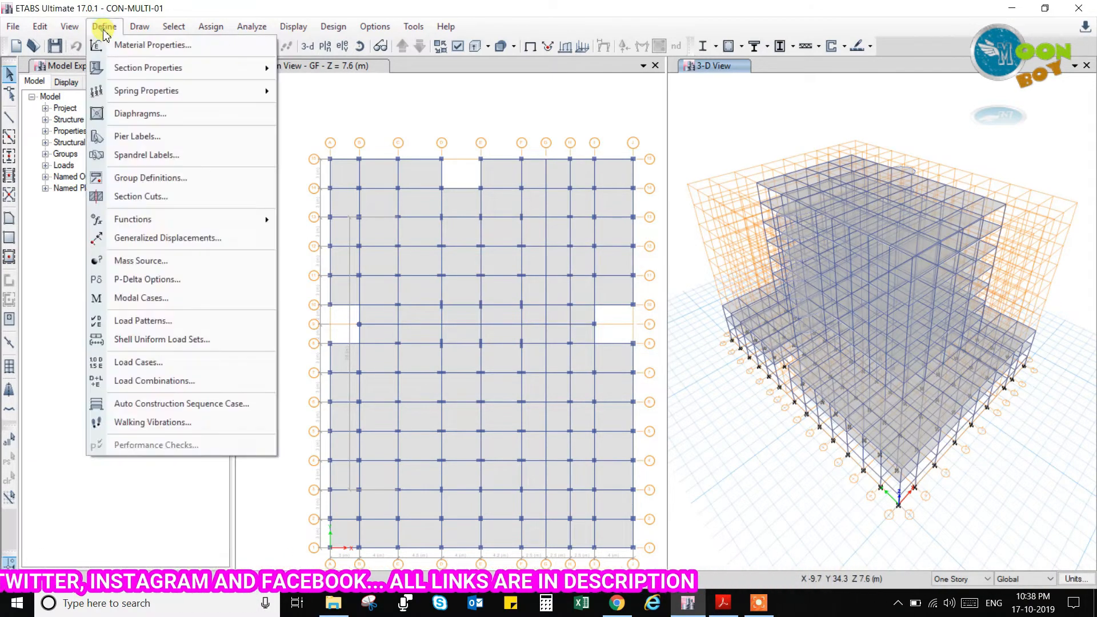
{"action": "left_click", "coordinate": [150, 260]}
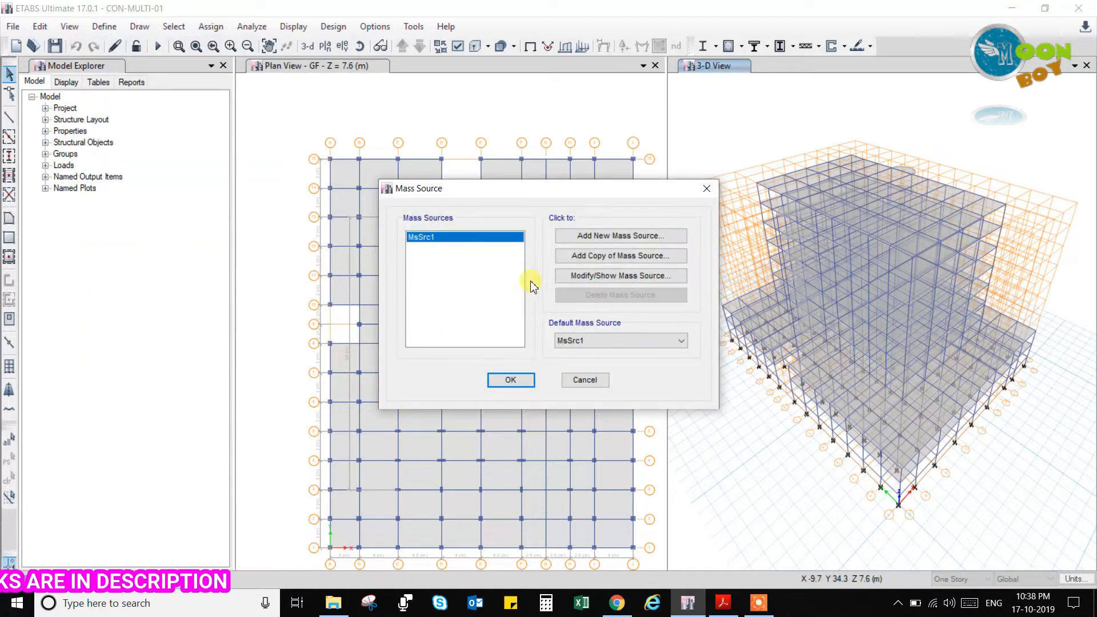
{"action": "left_click", "coordinate": [586, 276]}
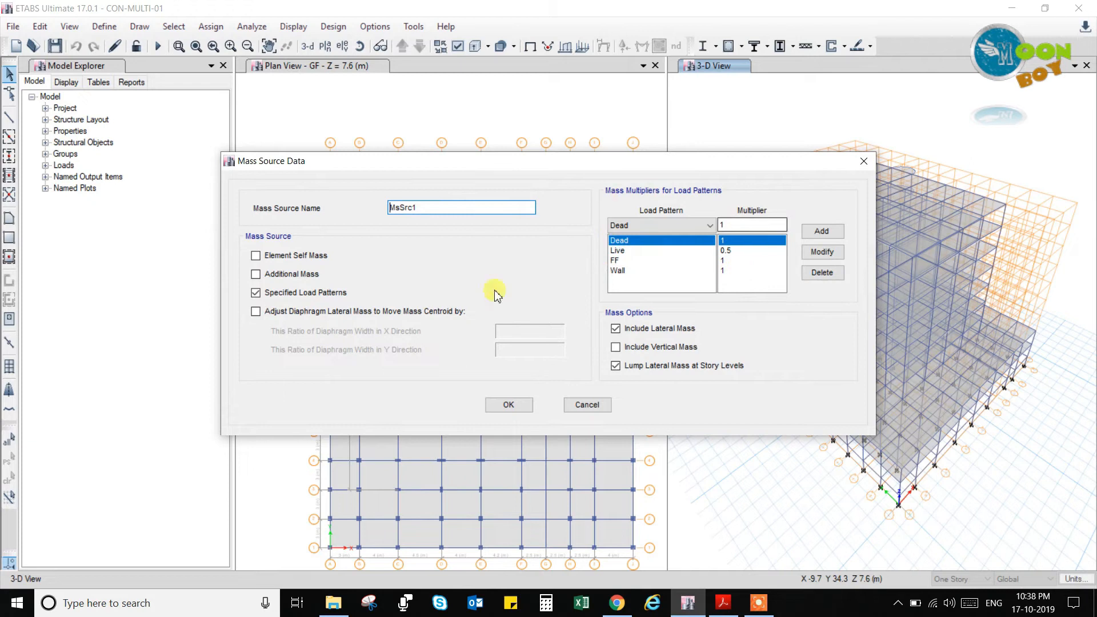
{"action": "left_click", "coordinate": [508, 406]}
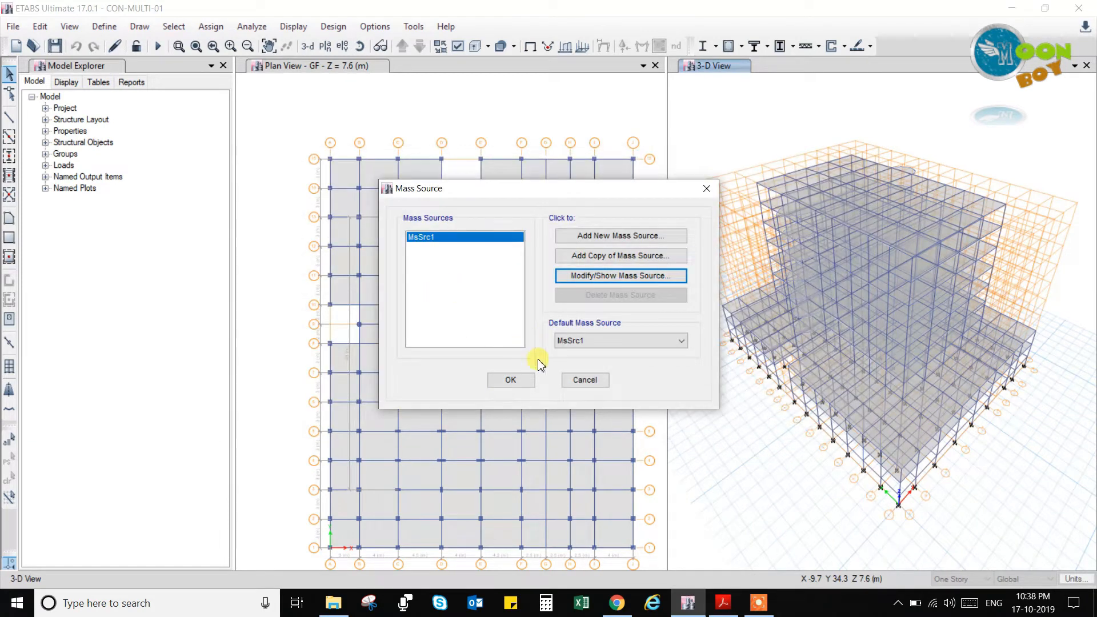
{"action": "left_click", "coordinate": [511, 380]}
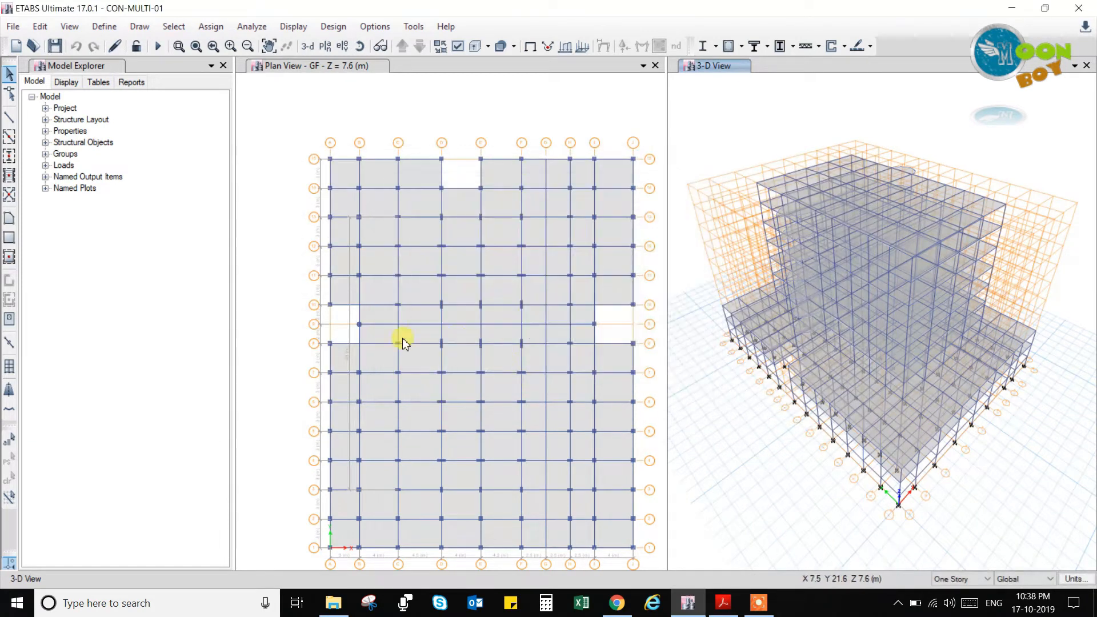
Review the subtype, mass source, P-Delta and mode count settings of the existing Modal case
{"action": "left_click", "coordinate": [104, 27]}
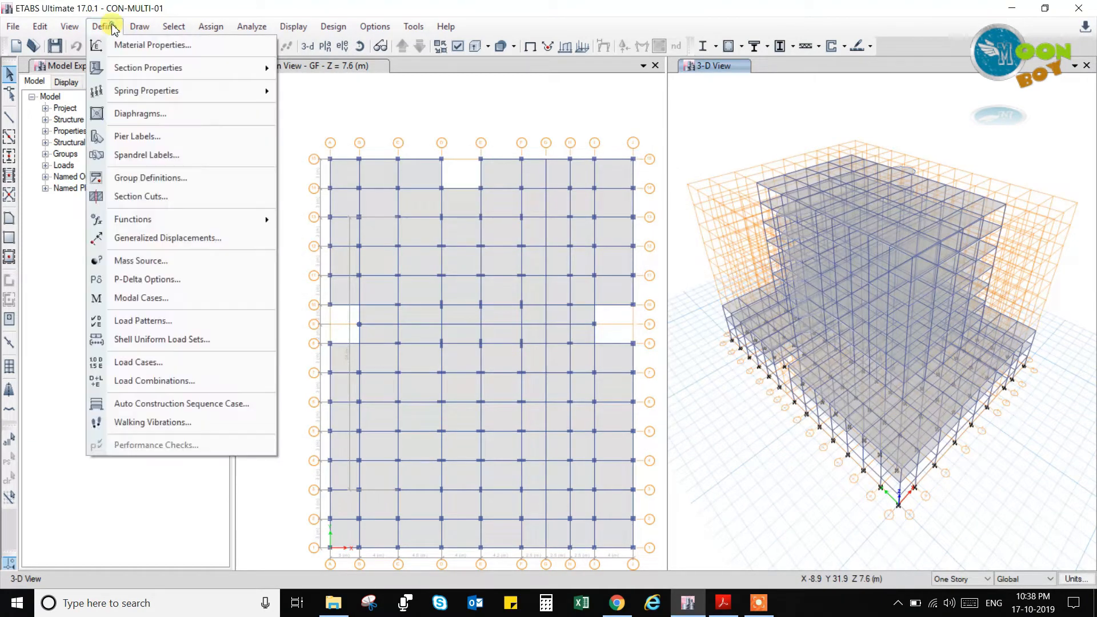
{"action": "left_click", "coordinate": [152, 297]}
{"action": "left_click_drag", "start_coordinate": [448, 179], "coordinate": [373, 207]}
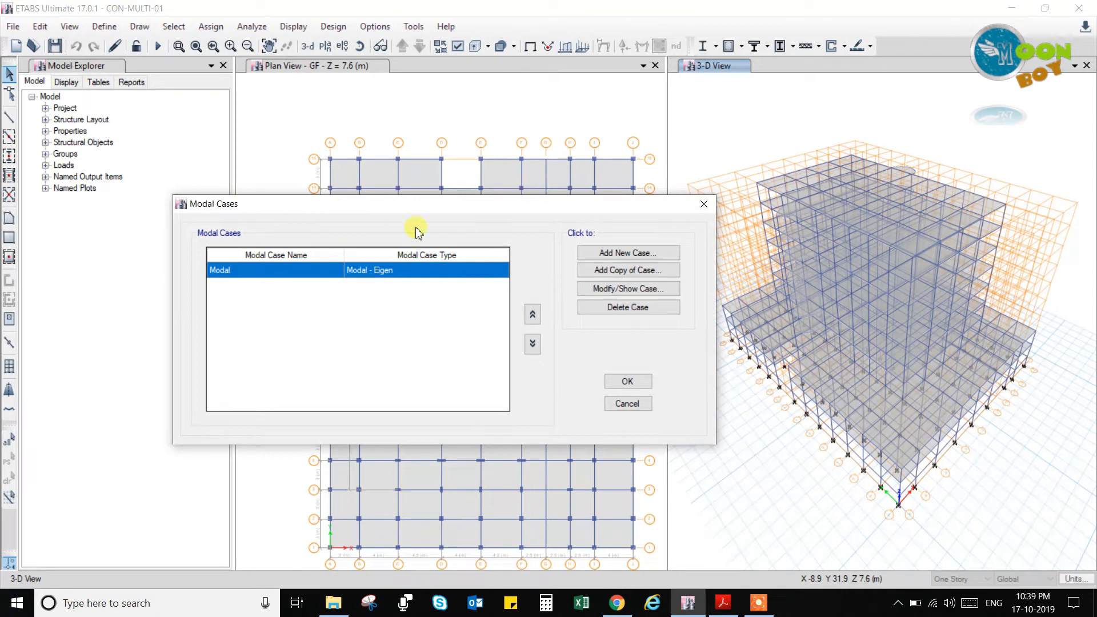
{"action": "left_click", "coordinate": [627, 291]}
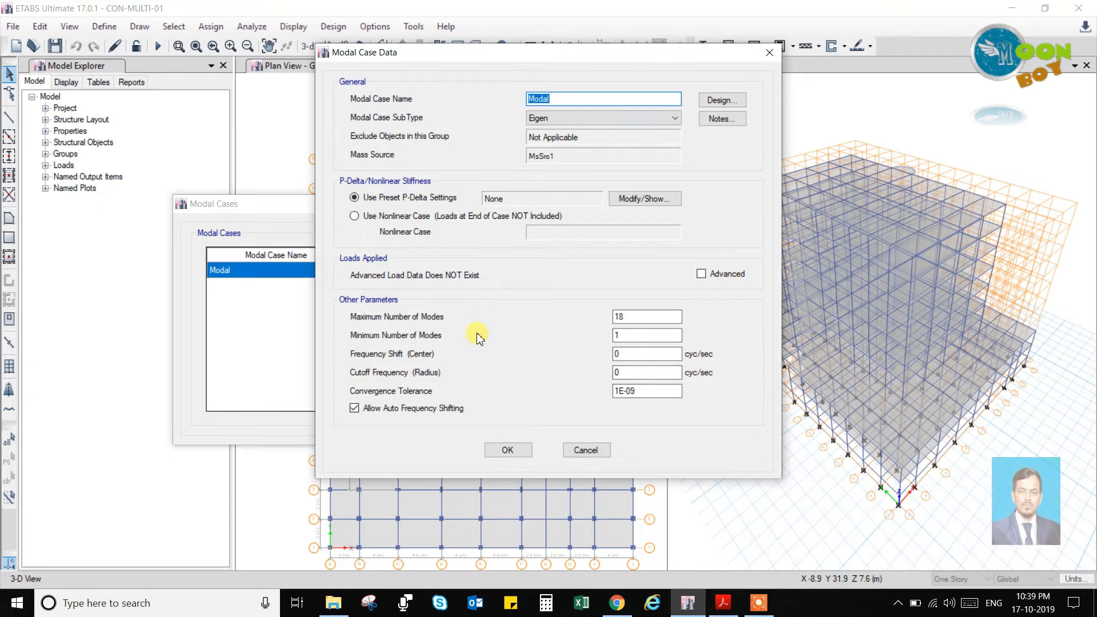
{"action": "left_click", "coordinate": [508, 449]}
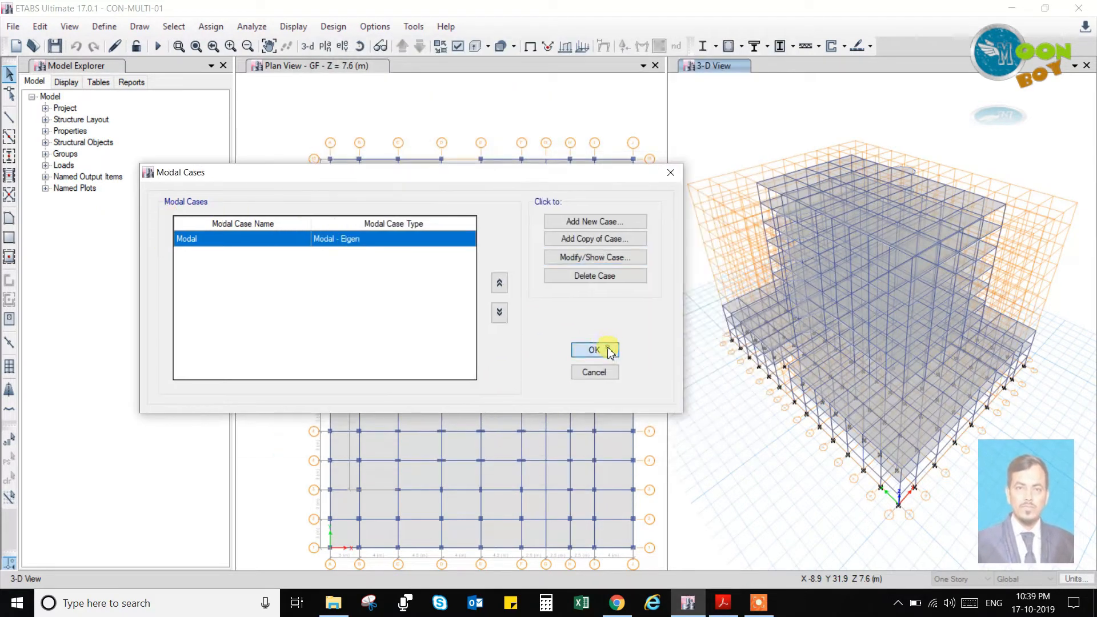
{"action": "left_click", "coordinate": [594, 350]}
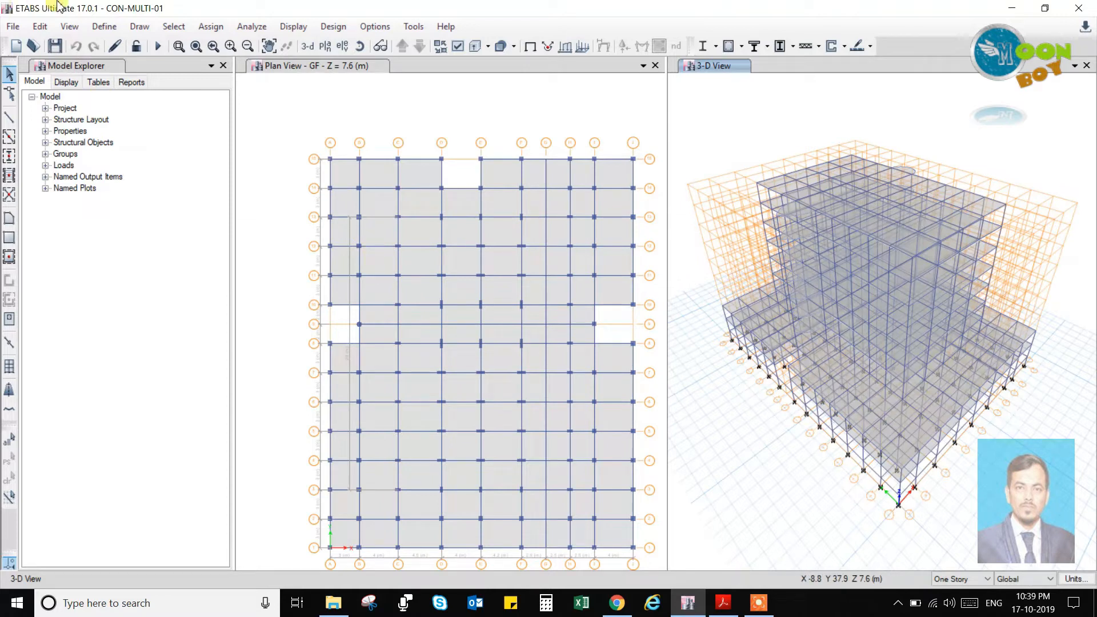
Add a new response spectrum function of type IS 1893:2016 and name it RS IS
{"action": "left_click", "coordinate": [103, 27]}
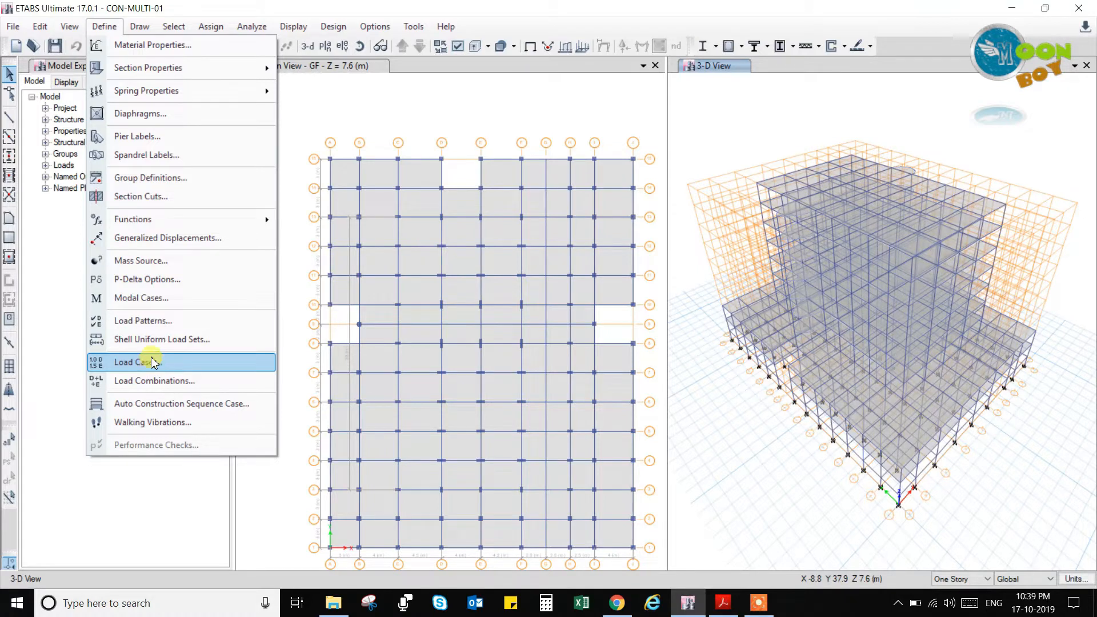
{"action": "mouse_move", "coordinate": [150, 223]}
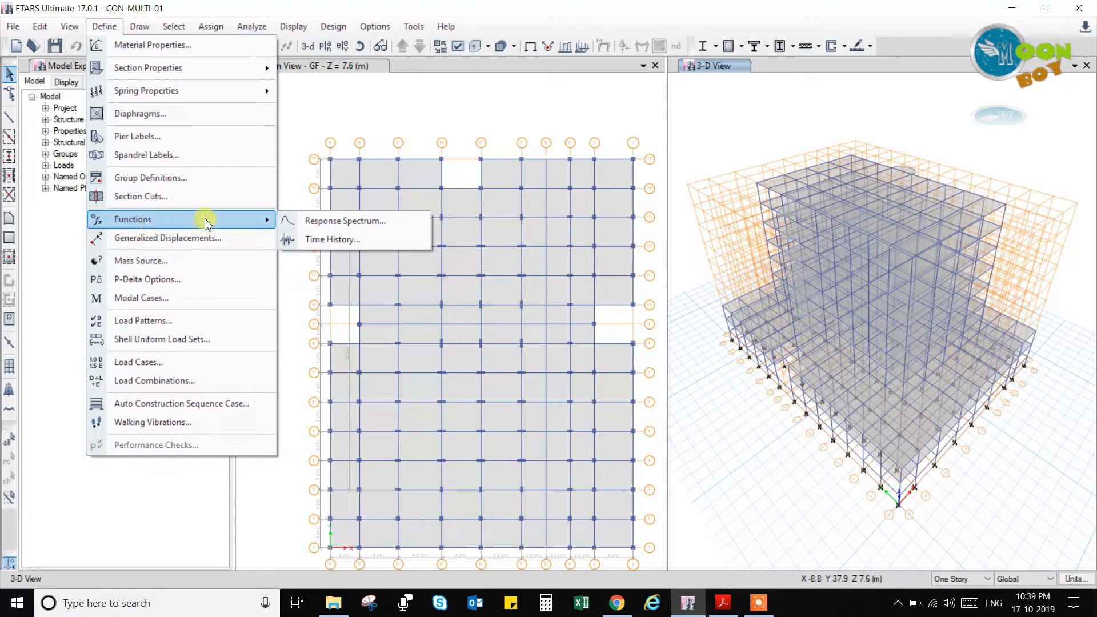
{"action": "left_click", "coordinate": [334, 225]}
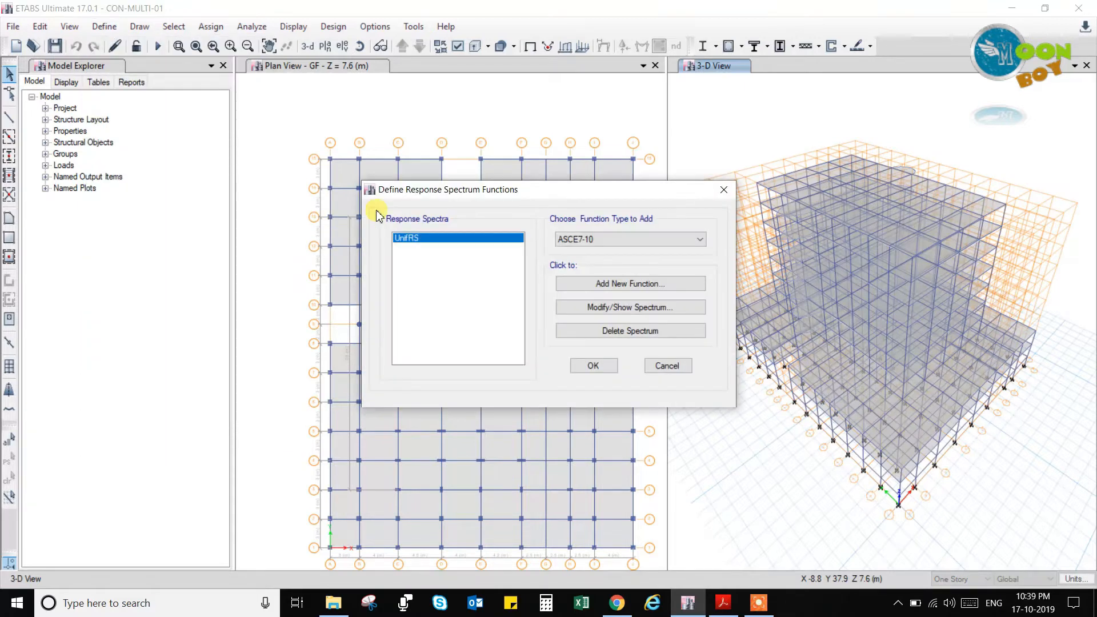
{"action": "left_click_drag", "start_coordinate": [436, 188], "coordinate": [326, 174]}
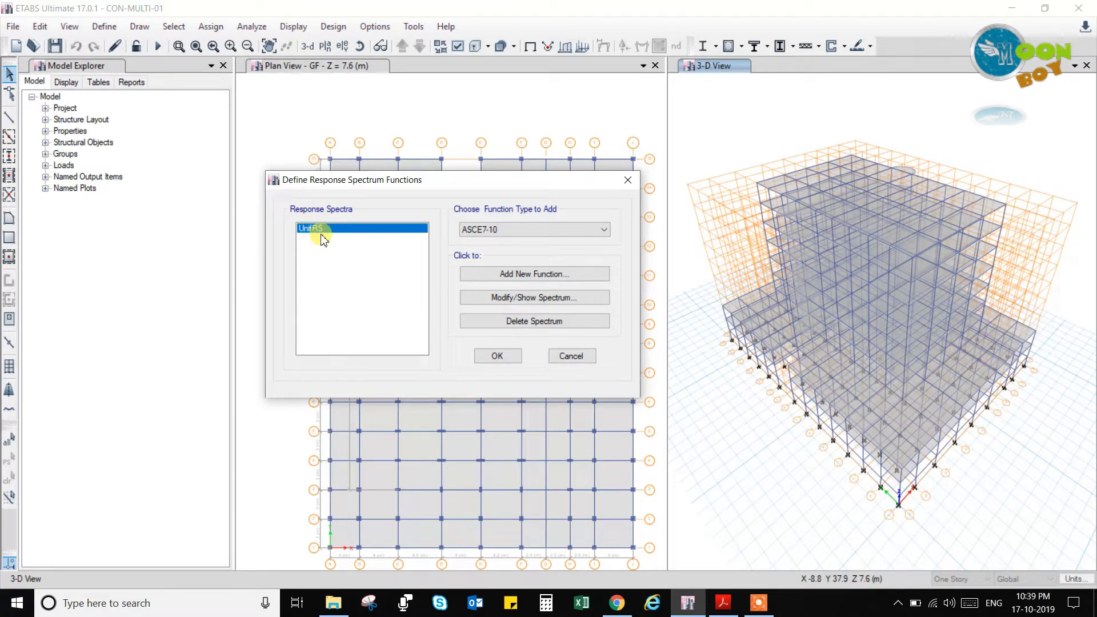
{"action": "left_click", "coordinate": [495, 231]}
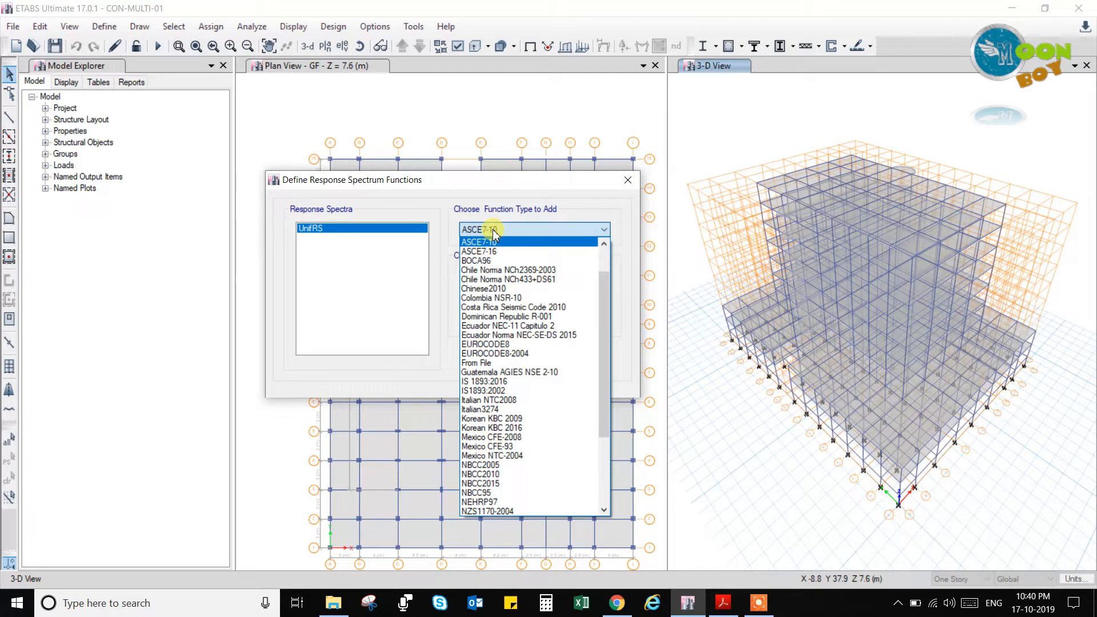
{"action": "left_click", "coordinate": [496, 382]}
{"action": "left_click", "coordinate": [513, 275]}
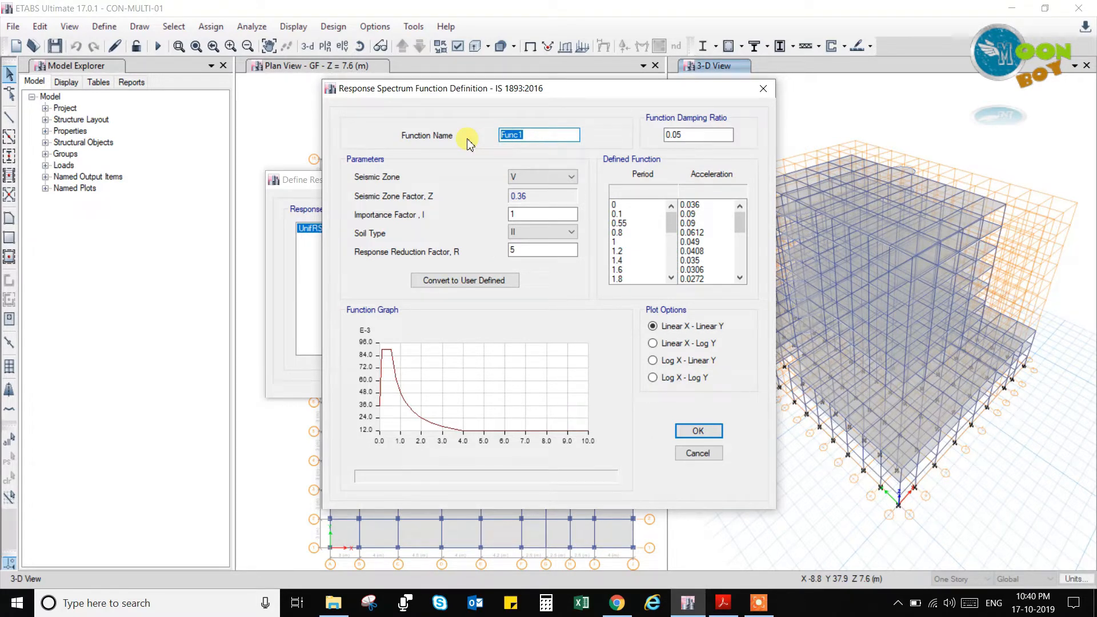
{"action": "type", "text": "RS IS"}
{"action": "left_click_drag", "start_coordinate": [584, 89], "coordinate": [546, 93]}
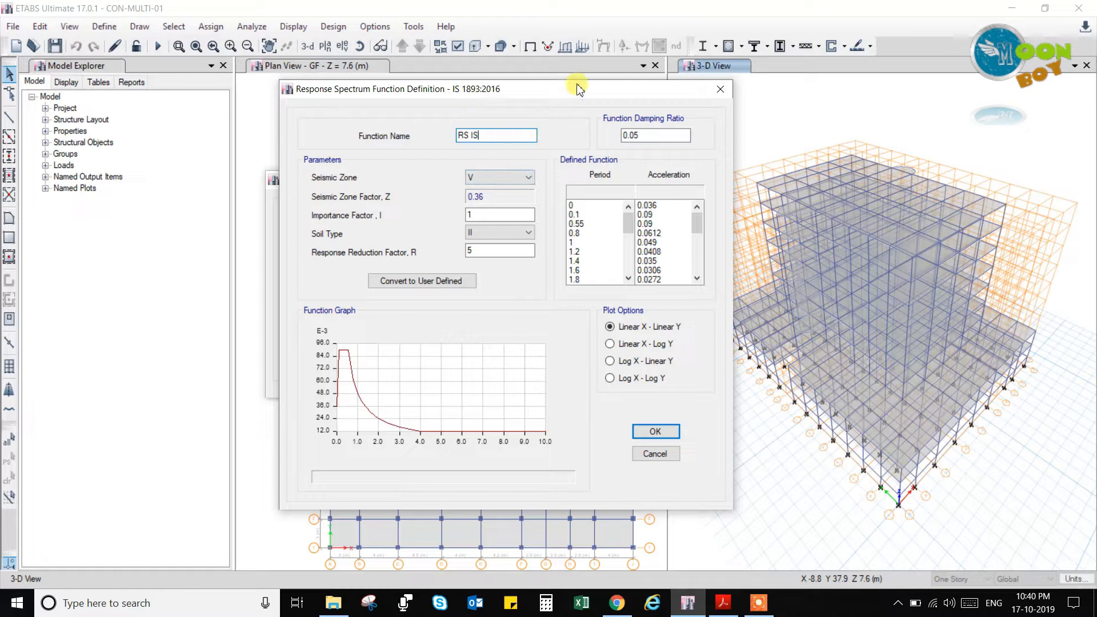
{"action": "left_click_drag", "start_coordinate": [599, 95], "coordinate": [543, 108]}
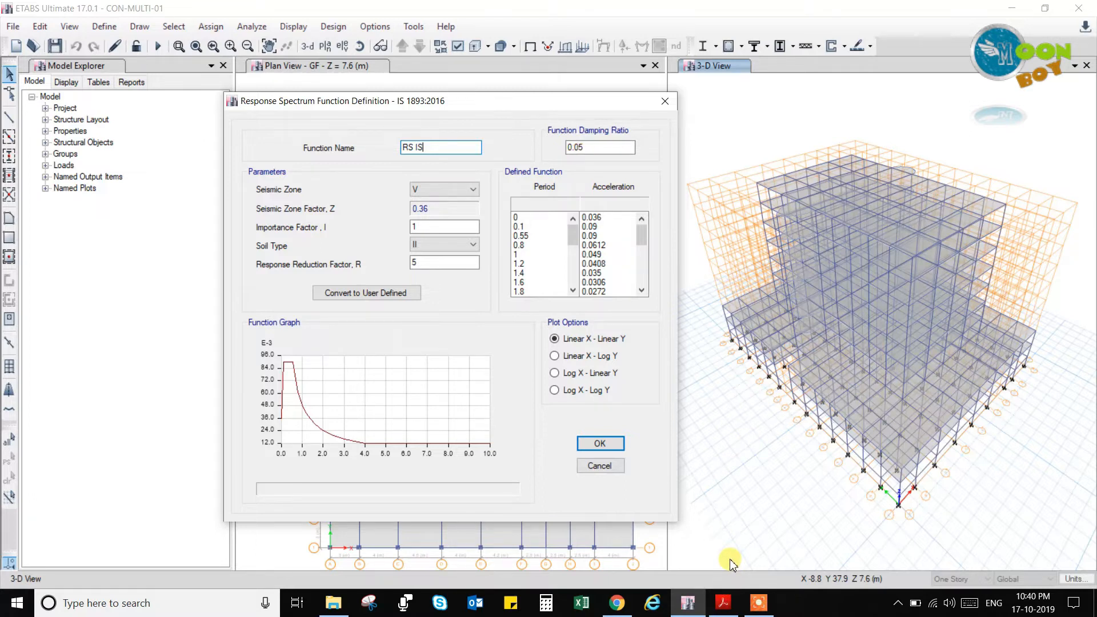
Switch to the IS 1893 PDF and read damping clause 7.2.4, importance factor Table 8 and the design lateral force clauses
{"action": "left_click", "coordinate": [723, 603]}
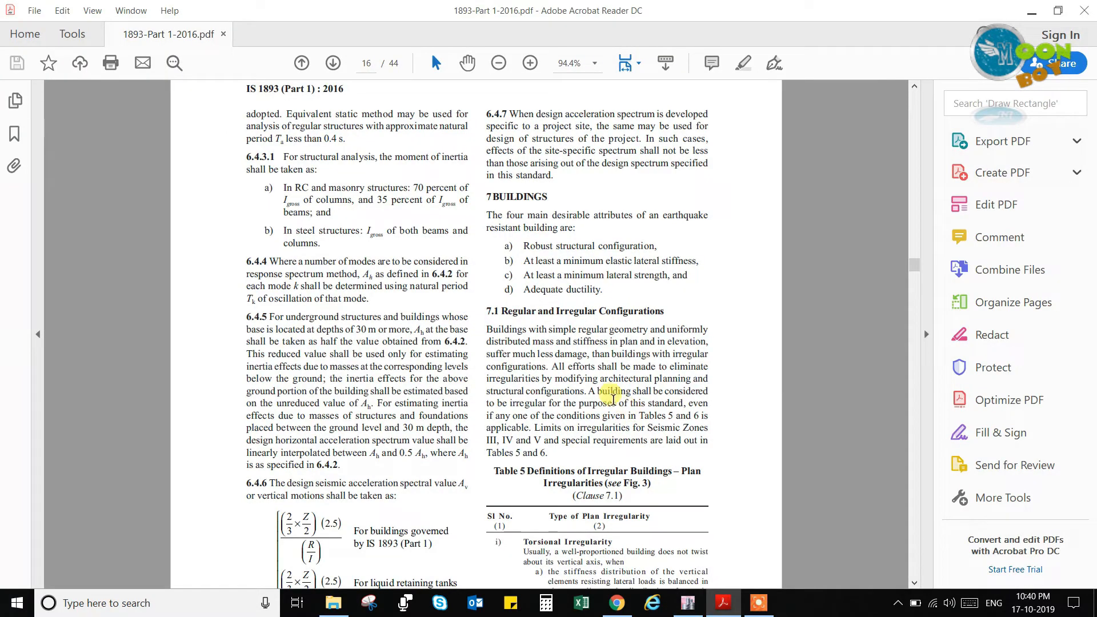
{"action": "scroll", "coordinate": [612, 397], "scroll_direction": "down", "scroll_amount": 20}
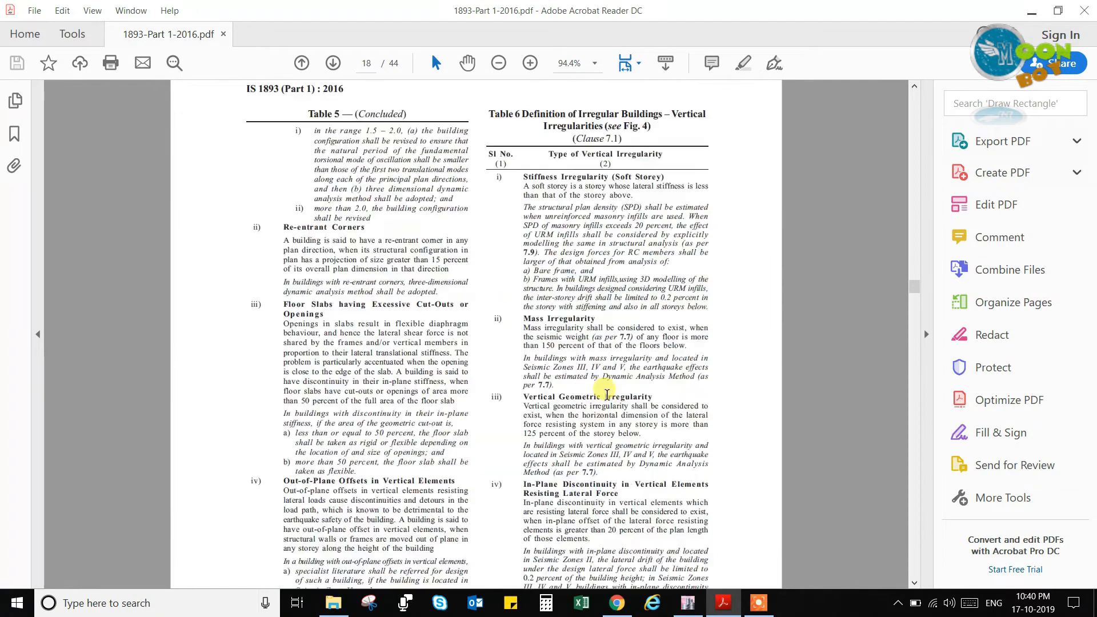
{"action": "scroll", "coordinate": [607, 394], "scroll_direction": "down", "scroll_amount": 20}
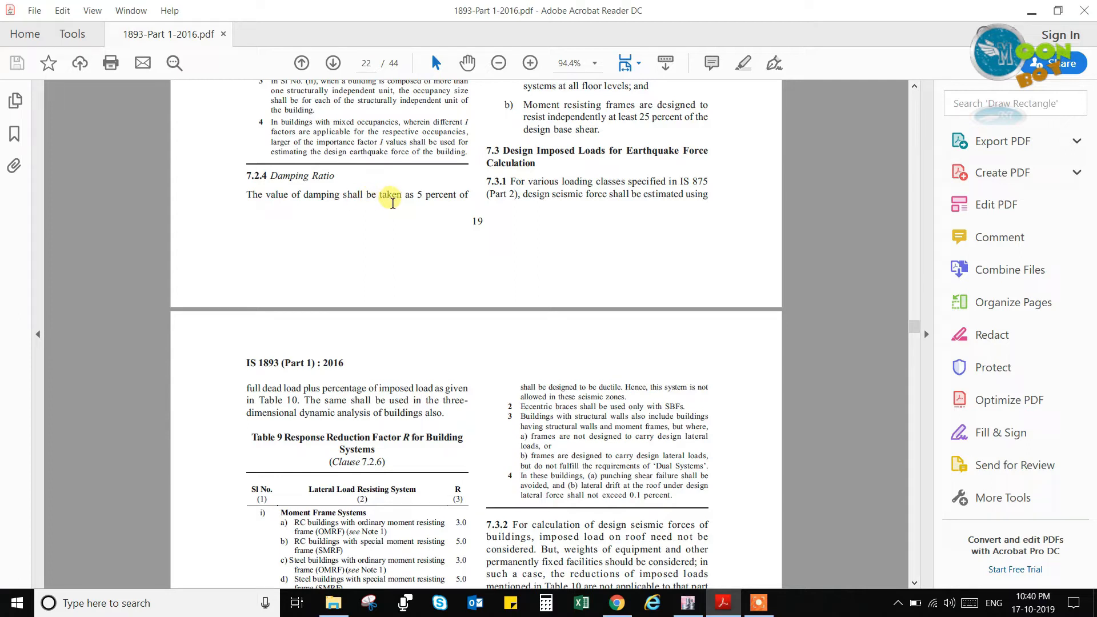
{"action": "left_click_drag", "start_coordinate": [422, 195], "coordinate": [490, 200]}
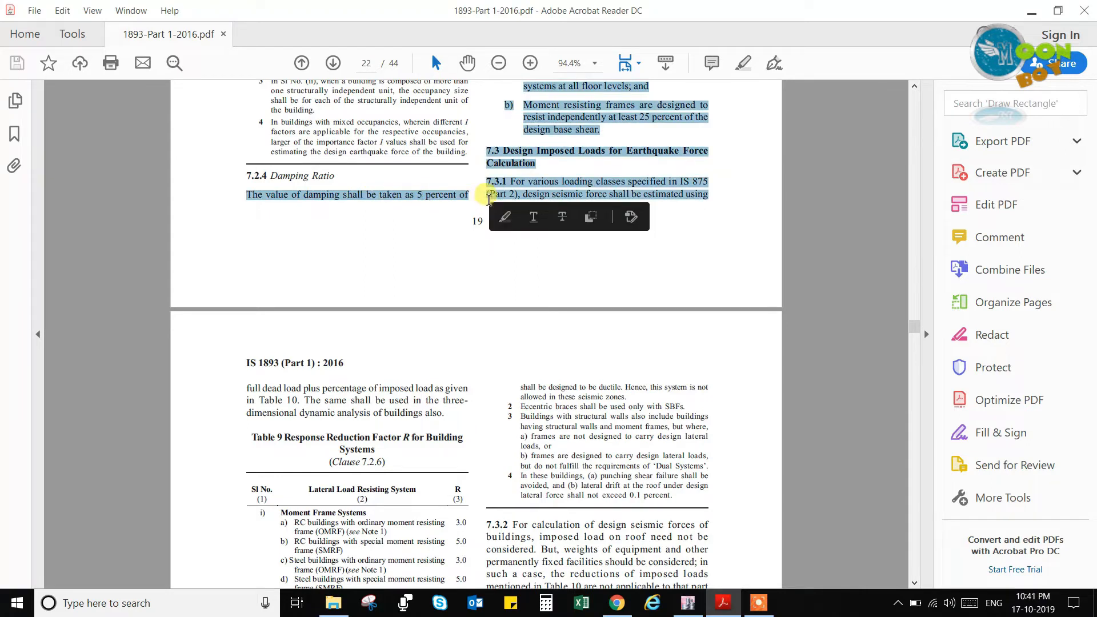
{"action": "left_click", "coordinate": [472, 196]}
{"action": "scroll", "coordinate": [473, 215], "scroll_direction": "up", "scroll_amount": 8}
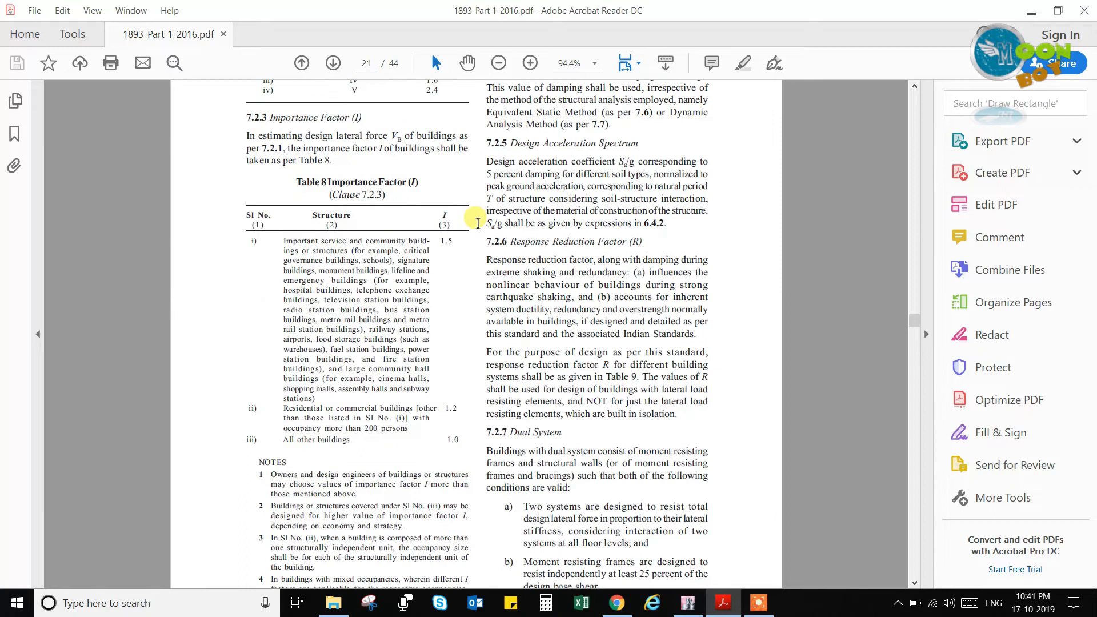
{"action": "scroll", "coordinate": [478, 223], "scroll_direction": "up", "scroll_amount": 5}
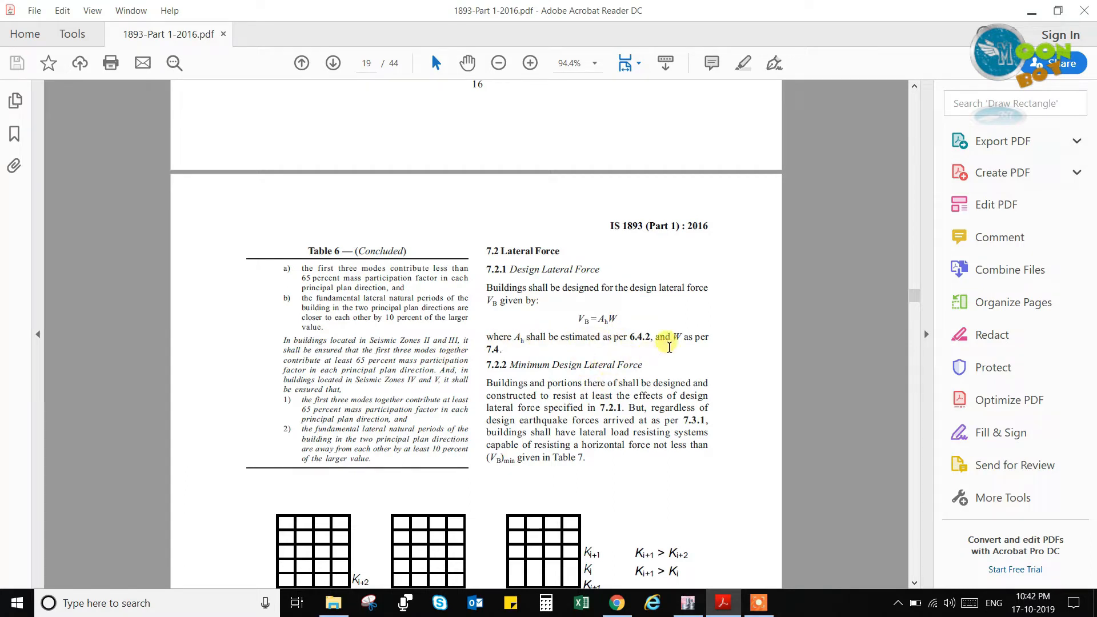
Read the dynamic analysis method clauses 7.7.1 to 7.7.3 on page 25 of the standard
{"action": "scroll", "coordinate": [600, 369], "scroll_direction": "down", "scroll_amount": 10}
{"action": "scroll", "coordinate": [597, 375], "scroll_direction": "down", "scroll_amount": 20}
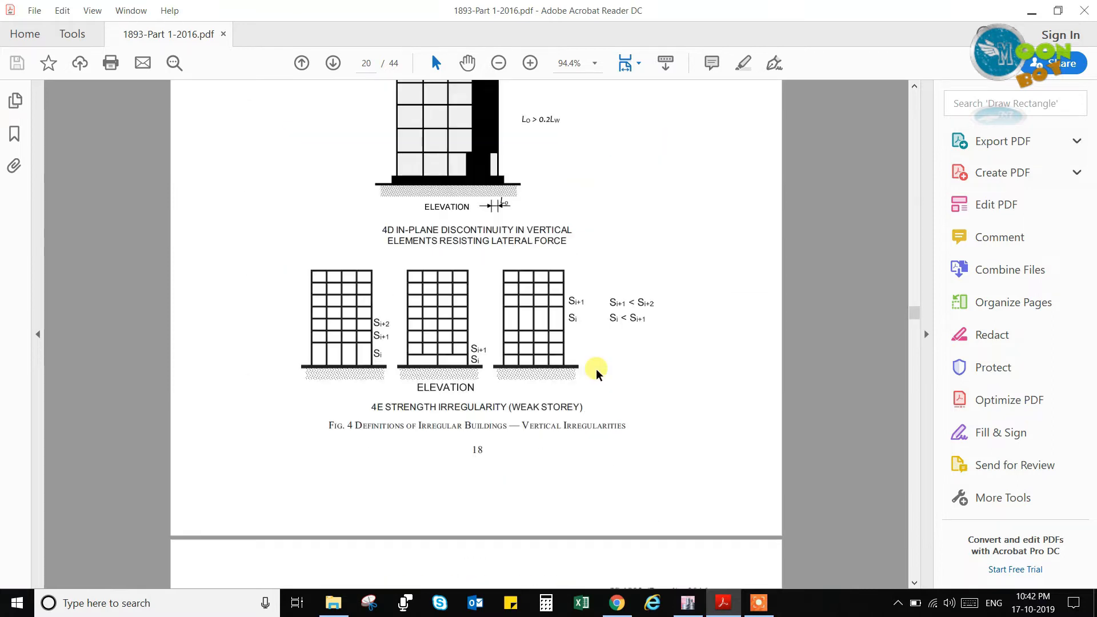
{"action": "scroll", "coordinate": [595, 368], "scroll_direction": "up", "scroll_amount": 3}
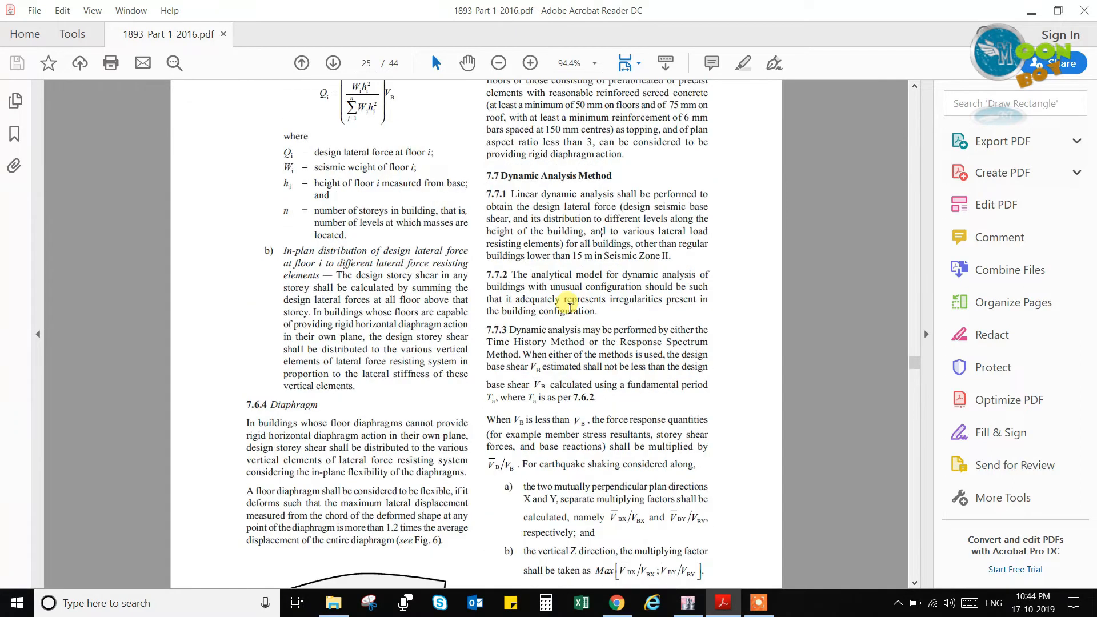
{"action": "scroll", "coordinate": [569, 308], "scroll_direction": "down", "scroll_amount": 5}
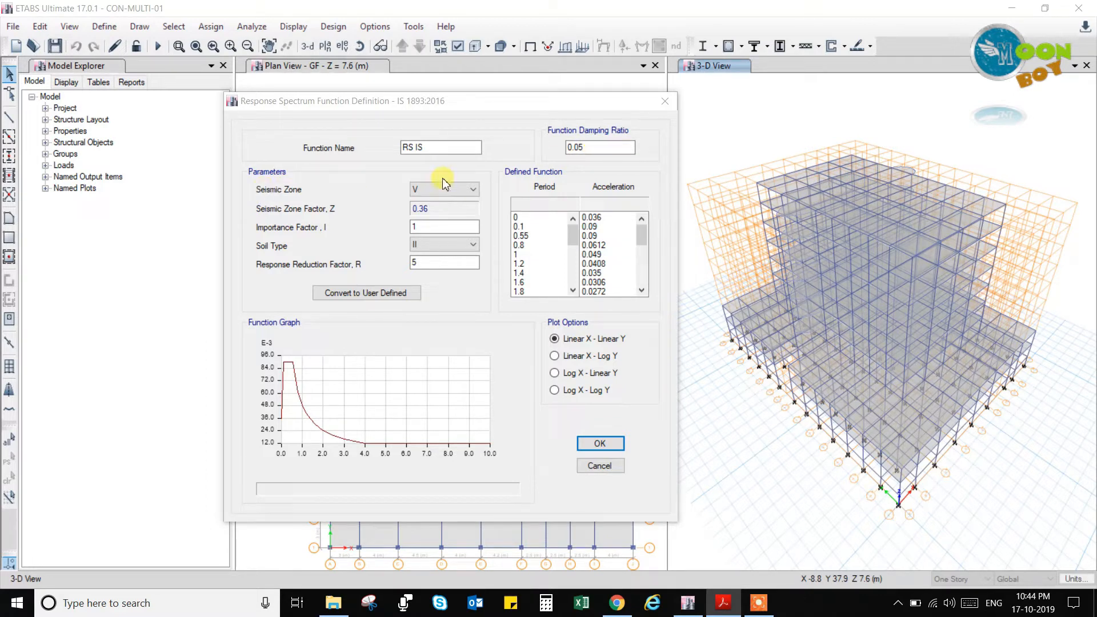
Back in ETABS, set the RS IS function to seismic zone V, importance factor 1.2 and soil type III
{"action": "left_click", "coordinate": [472, 189]}
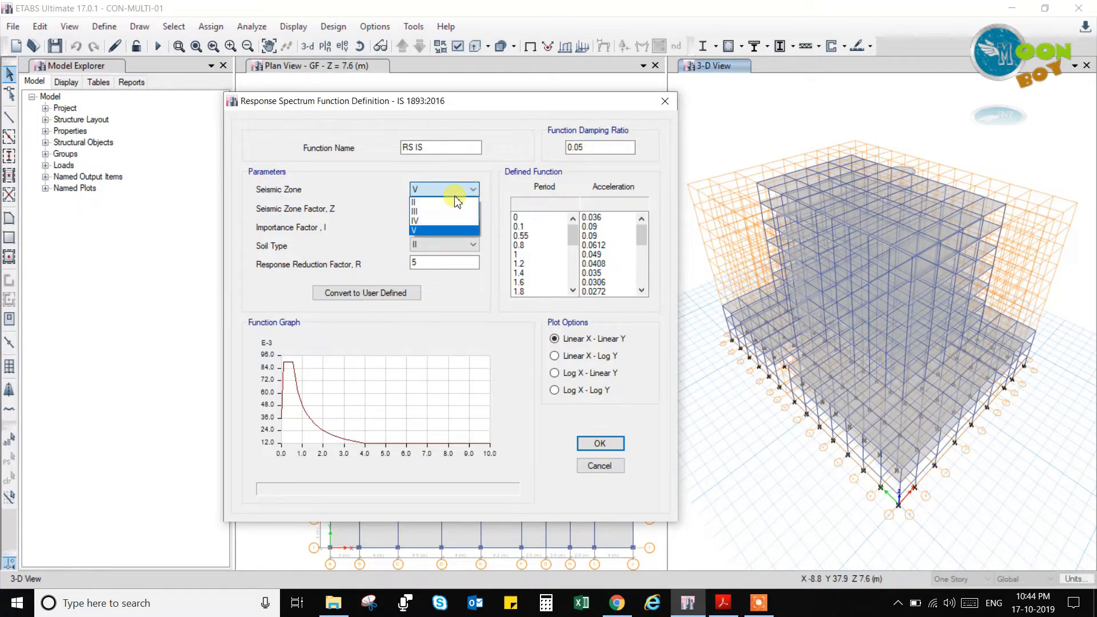
{"action": "left_click", "coordinate": [429, 231]}
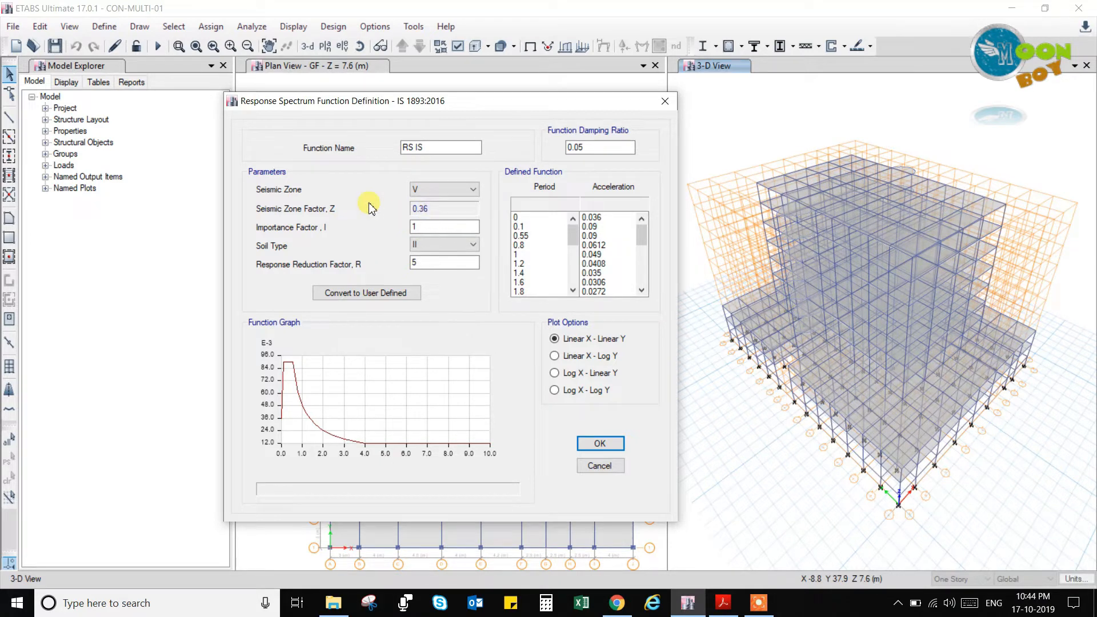
{"action": "left_click", "coordinate": [431, 224]}
{"action": "left_click", "coordinate": [457, 244]}
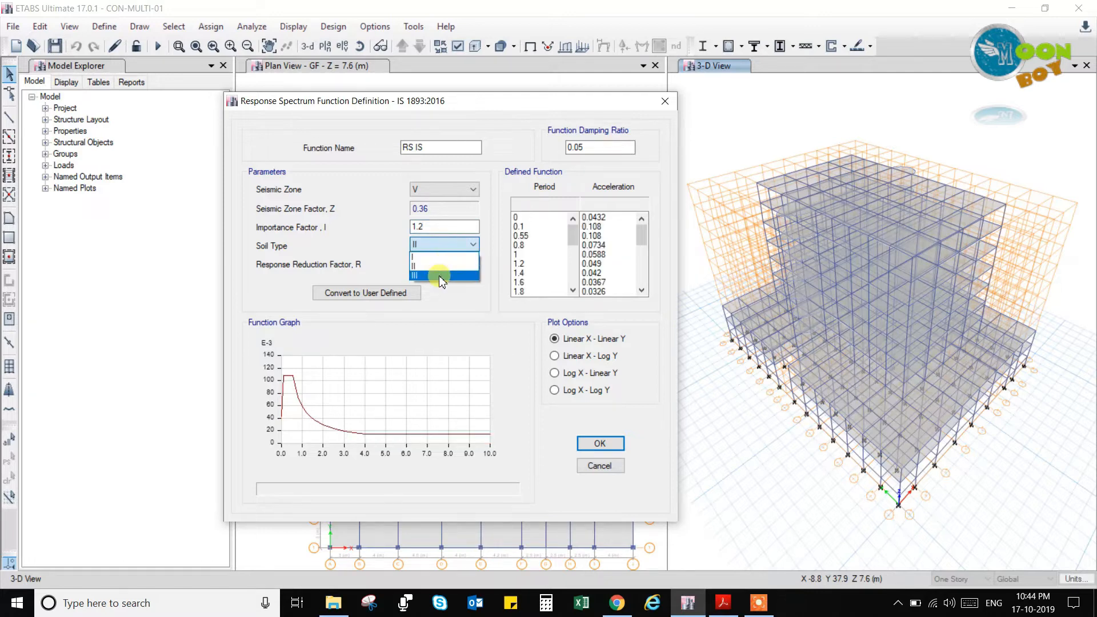
{"action": "left_click", "coordinate": [439, 275]}
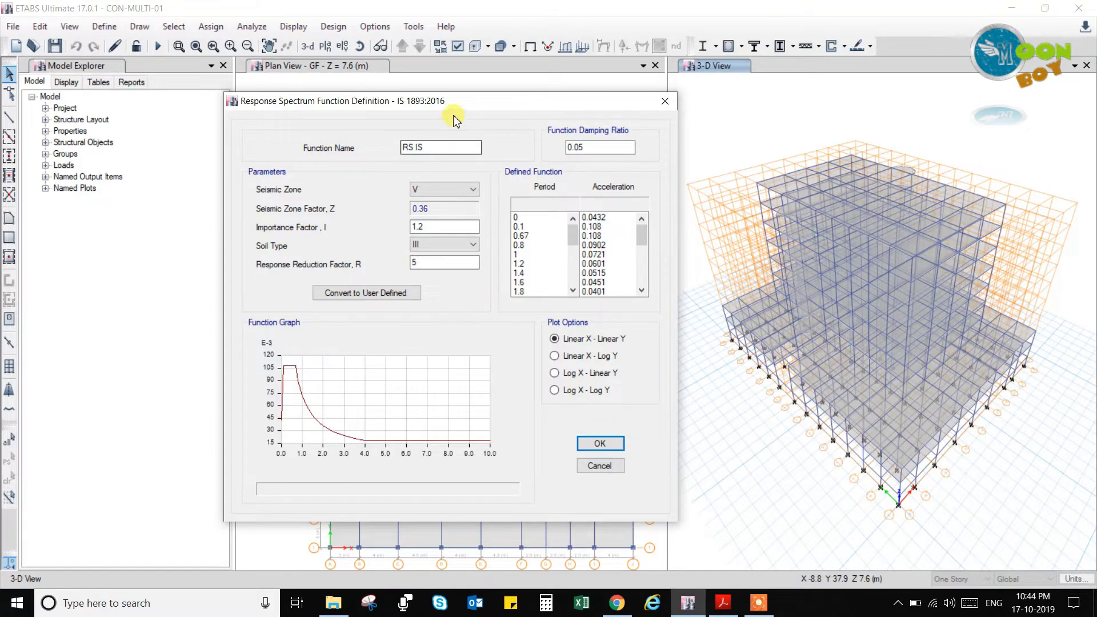
{"action": "left_click_drag", "start_coordinate": [473, 97], "coordinate": [541, 72]}
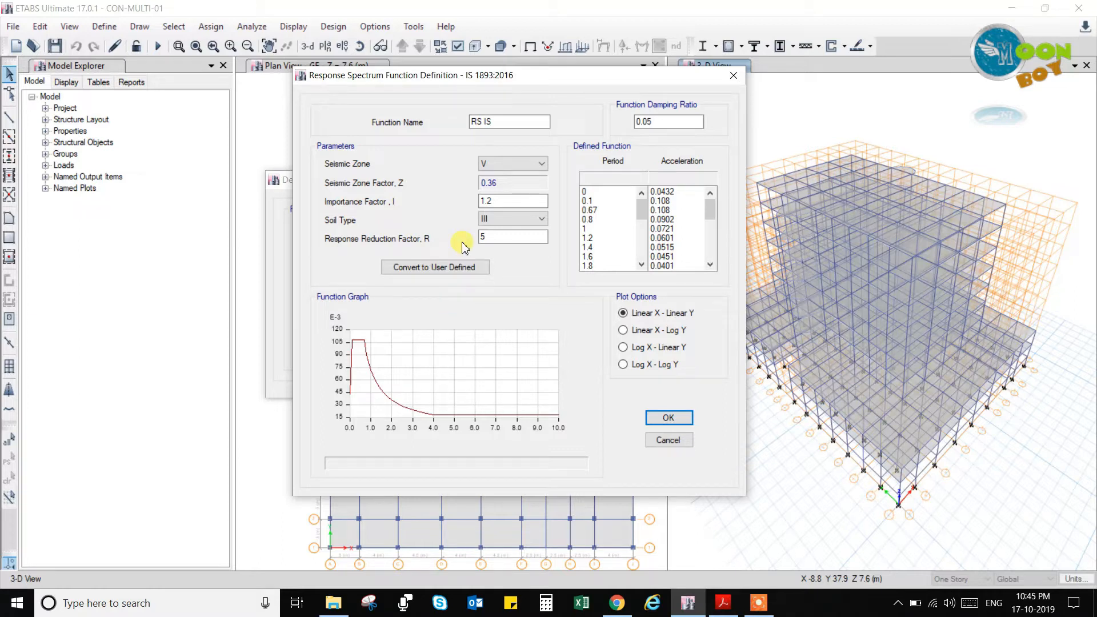
{"action": "left_click_drag", "start_coordinate": [504, 80], "coordinate": [537, 83]}
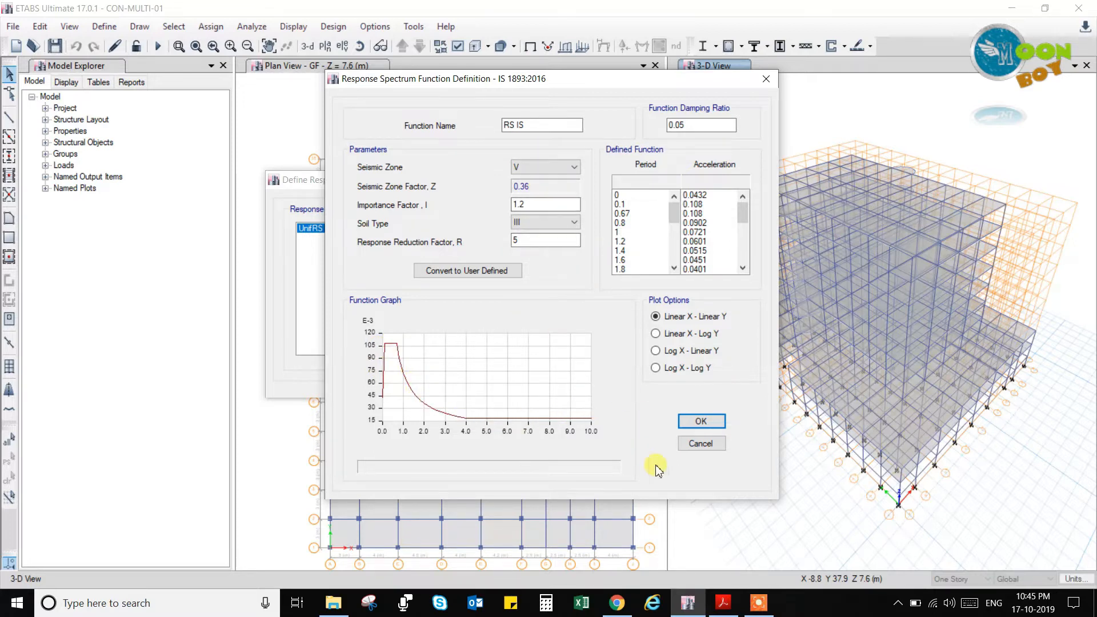
Examine the response spectrum method curves in Fig. 2B on page 15 of the standard, then return to ETABS
{"action": "left_click", "coordinate": [734, 609]}
{"action": "scroll", "coordinate": [529, 383], "scroll_direction": "up", "scroll_amount": 20}
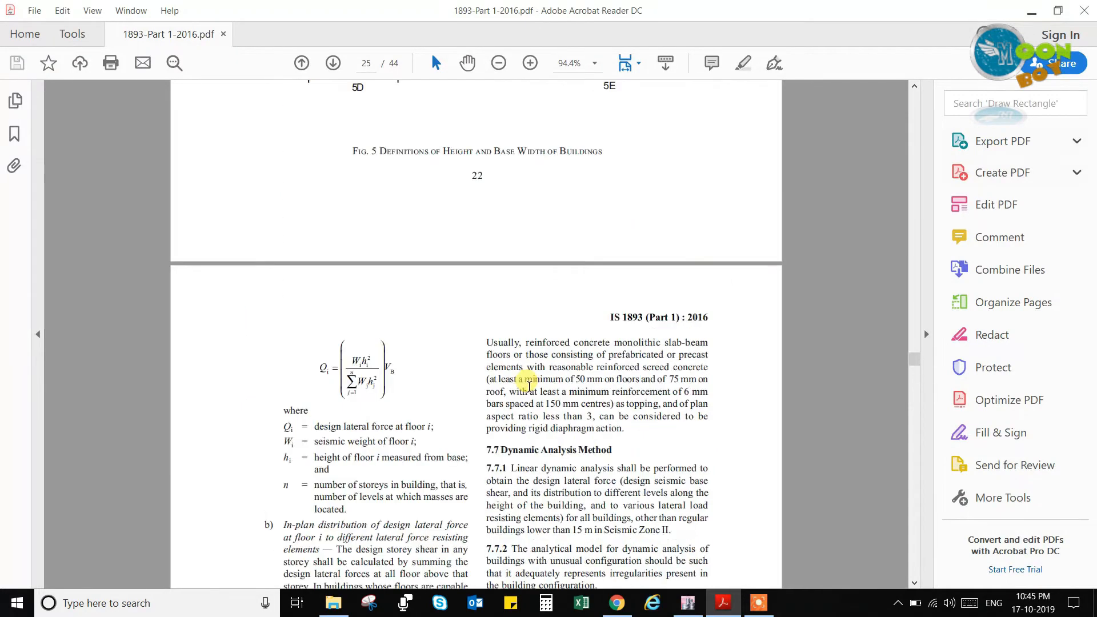
{"action": "scroll", "coordinate": [530, 392], "scroll_direction": "up", "scroll_amount": 20}
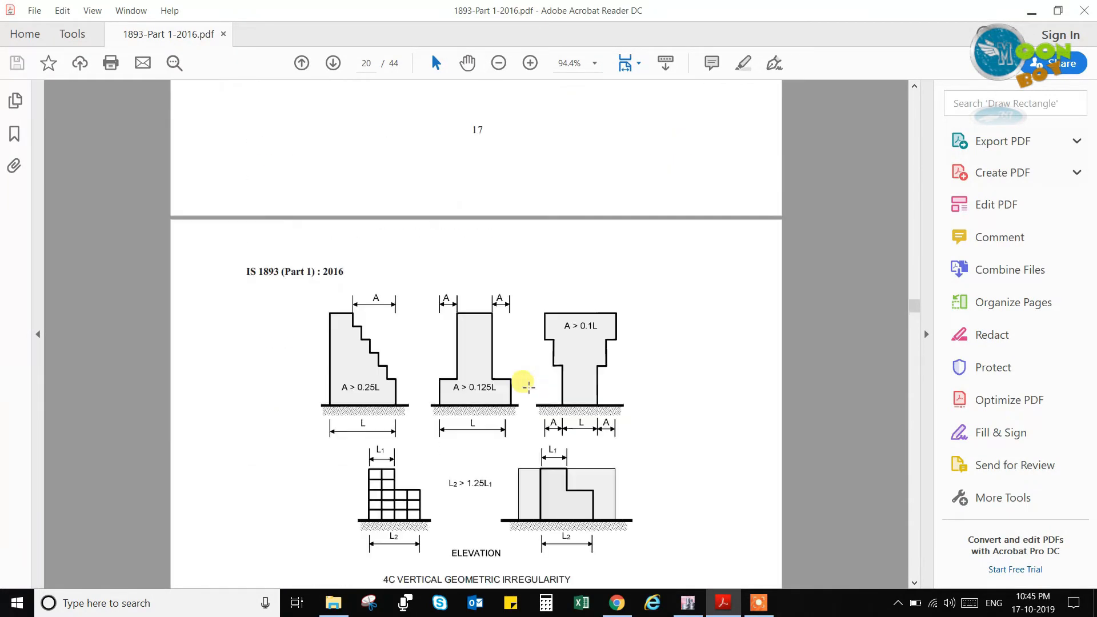
{"action": "scroll", "coordinate": [530, 388], "scroll_direction": "up", "scroll_amount": 10}
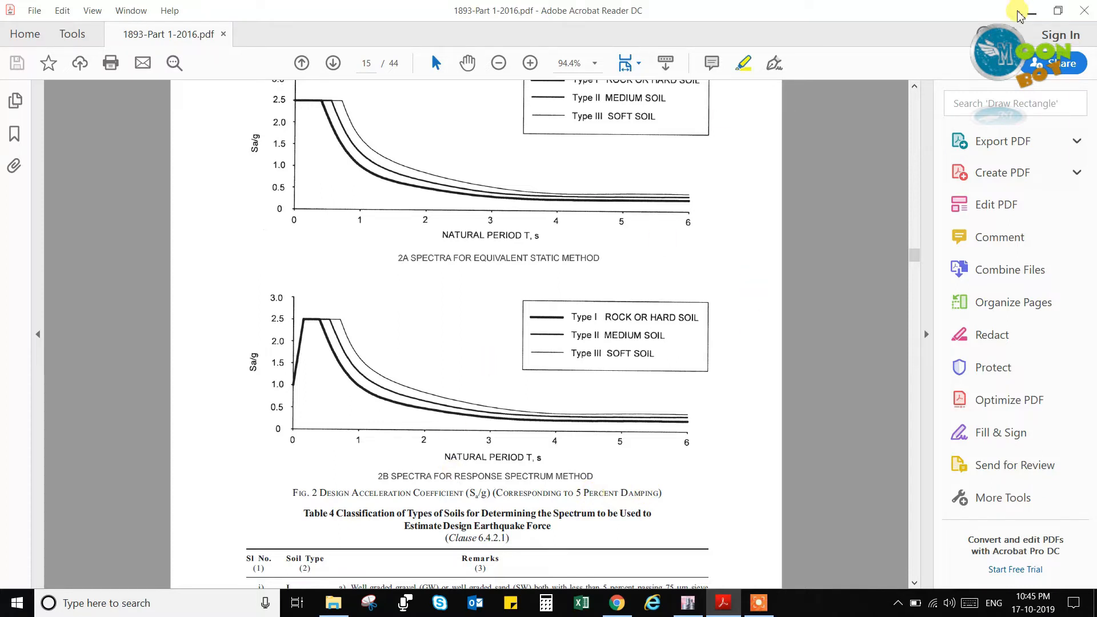
{"action": "left_click", "coordinate": [1032, 11]}
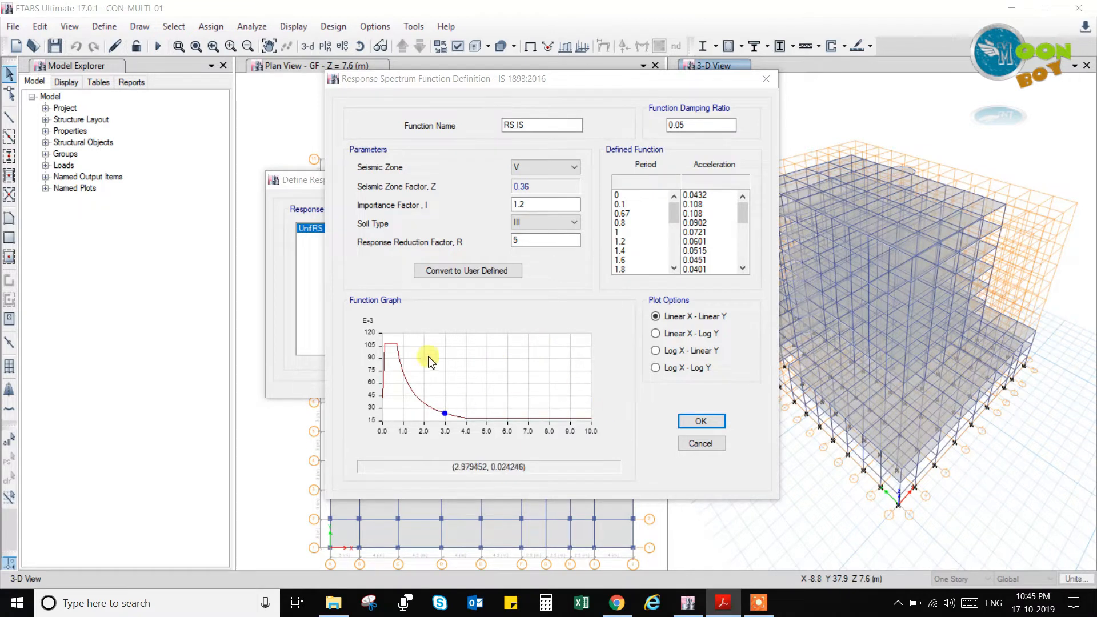
Save the RS IS function and delete the UnifRS spectrum from the response spectra
{"action": "left_click", "coordinate": [700, 424]}
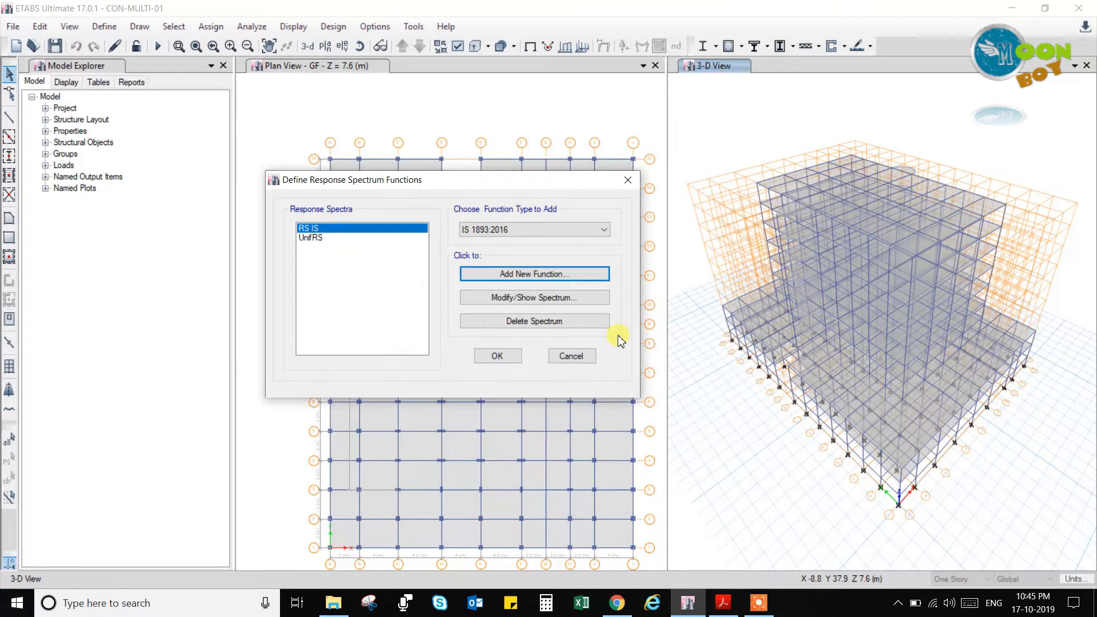
{"action": "left_click", "coordinate": [317, 240]}
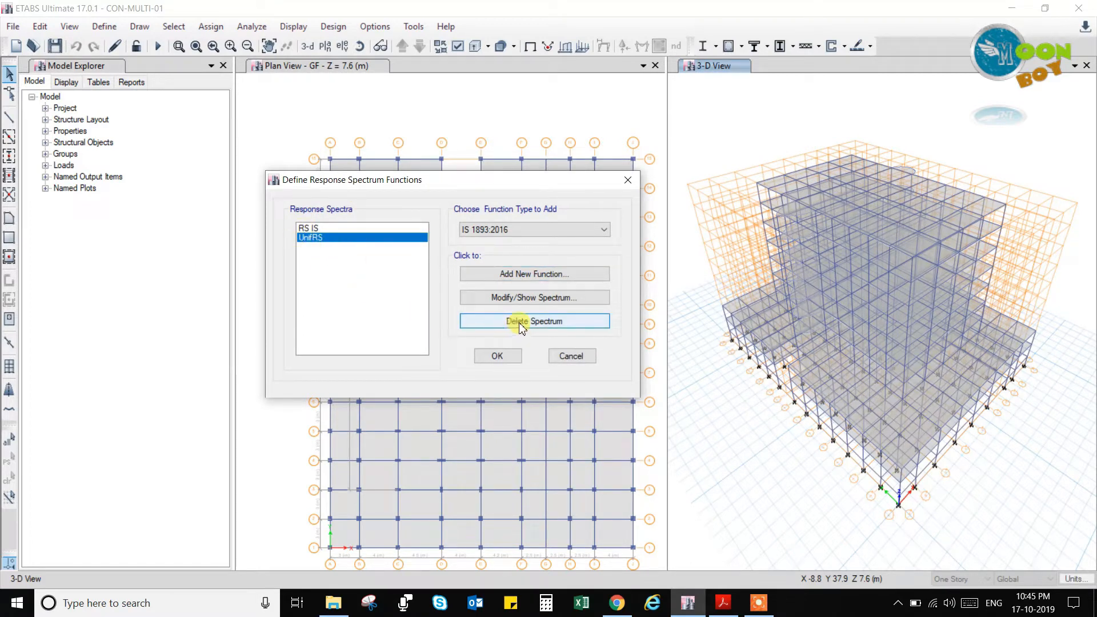
{"action": "left_click", "coordinate": [525, 323]}
{"action": "left_click", "coordinate": [310, 231]}
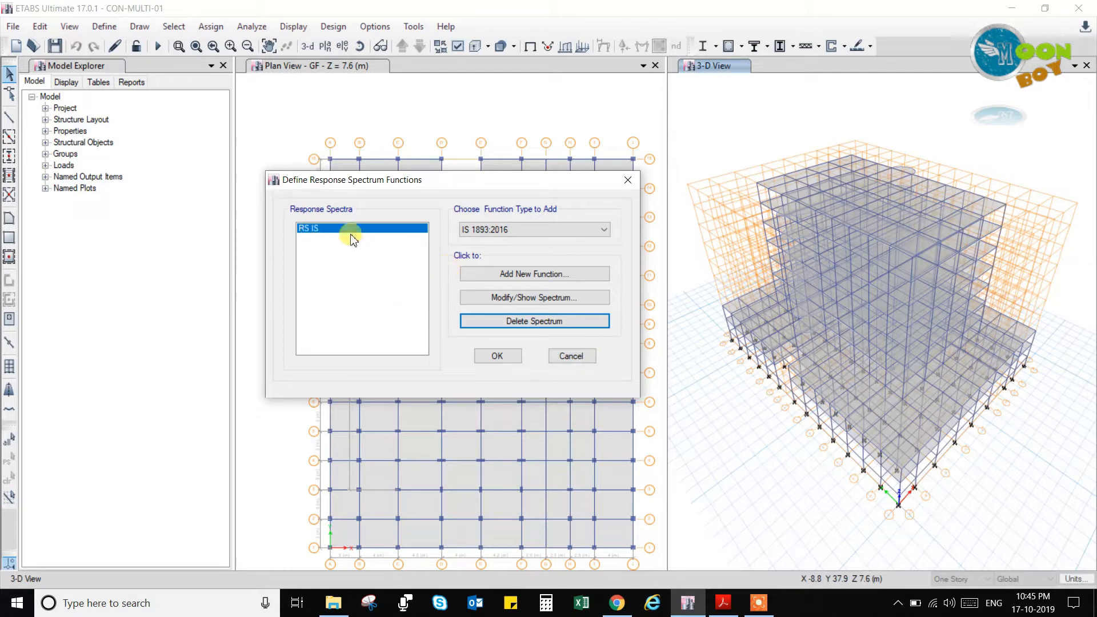
Accept the response spectrum function definitions and save the model
{"action": "left_click", "coordinate": [497, 356]}
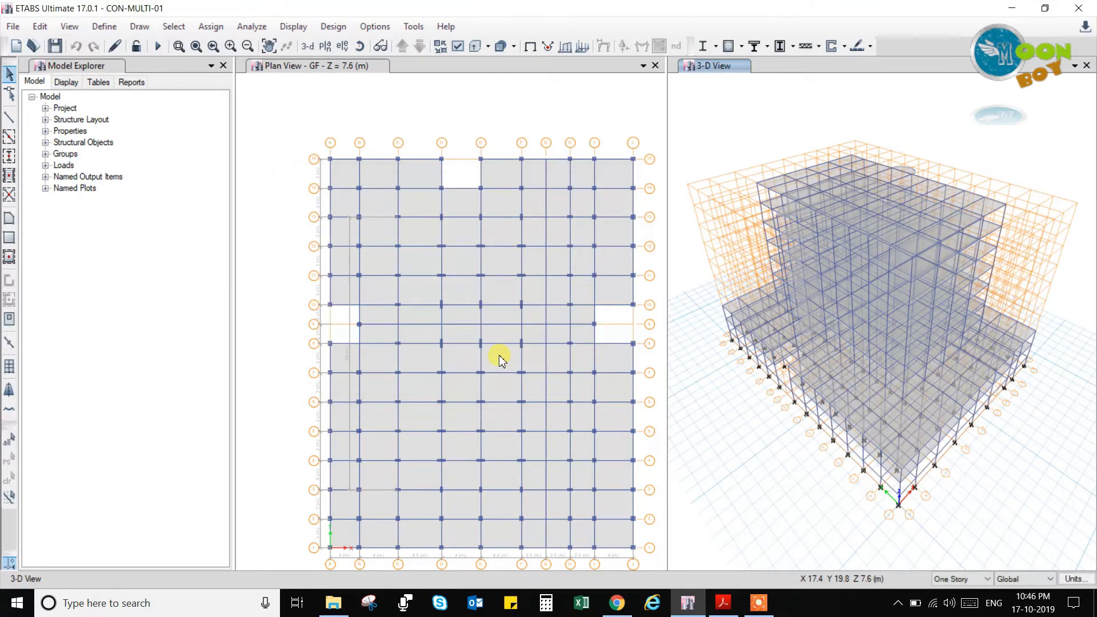
{"action": "left_click", "coordinate": [61, 47]}
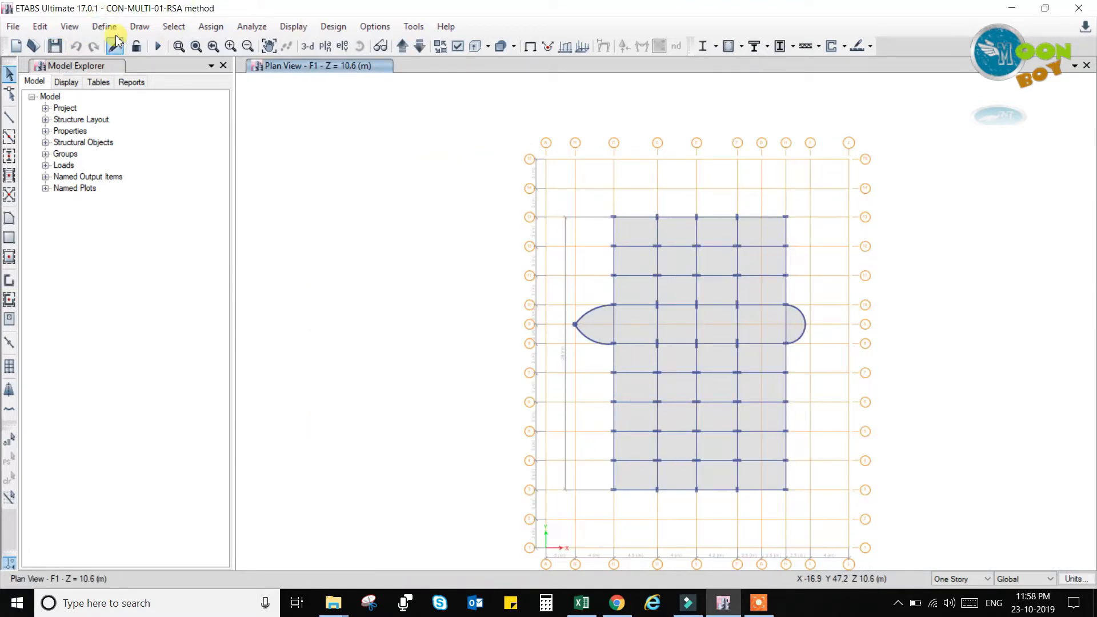
Add a new load case named RSx and set its load case type to Response Spectrum
{"action": "left_click", "coordinate": [105, 27]}
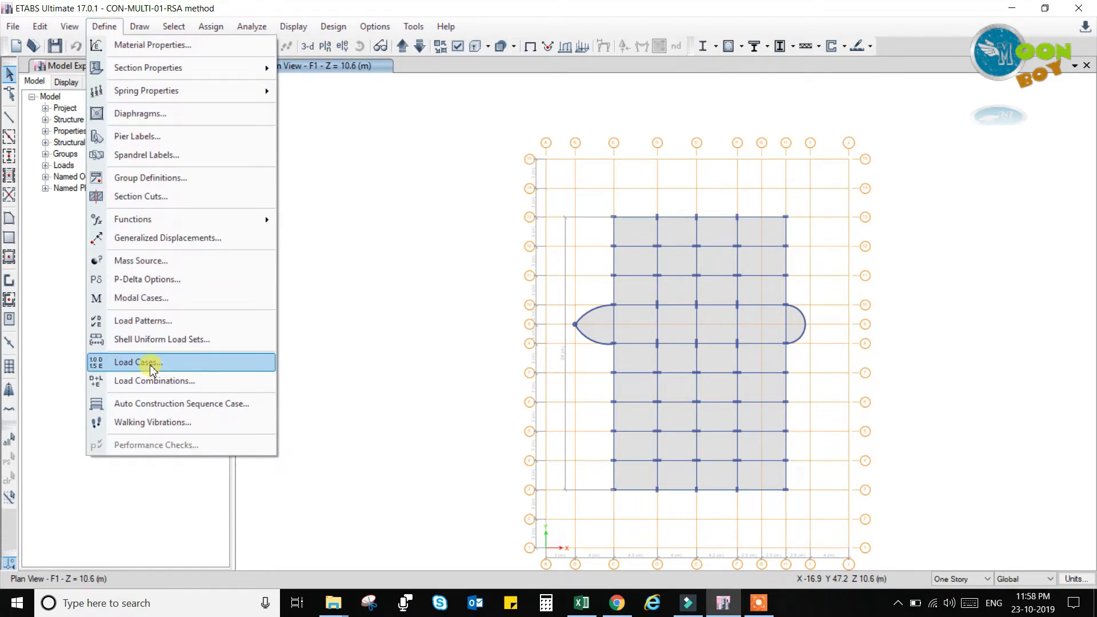
{"action": "left_click", "coordinate": [153, 370]}
{"action": "left_click_drag", "start_coordinate": [490, 183], "coordinate": [367, 163]}
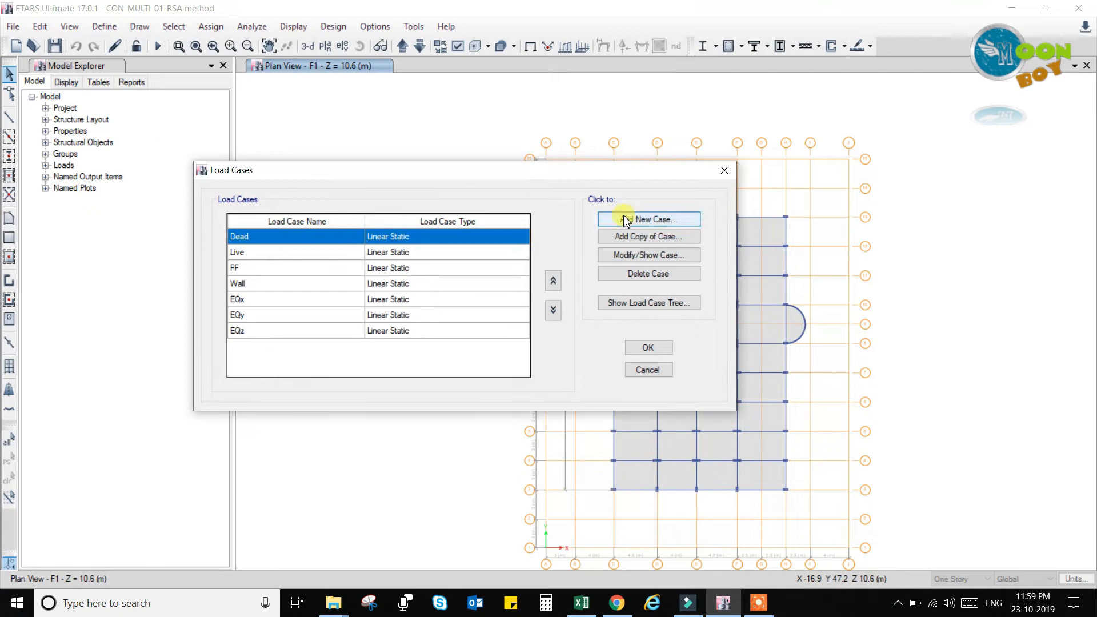
{"action": "left_click_drag", "start_coordinate": [629, 167], "coordinate": [707, 178]}
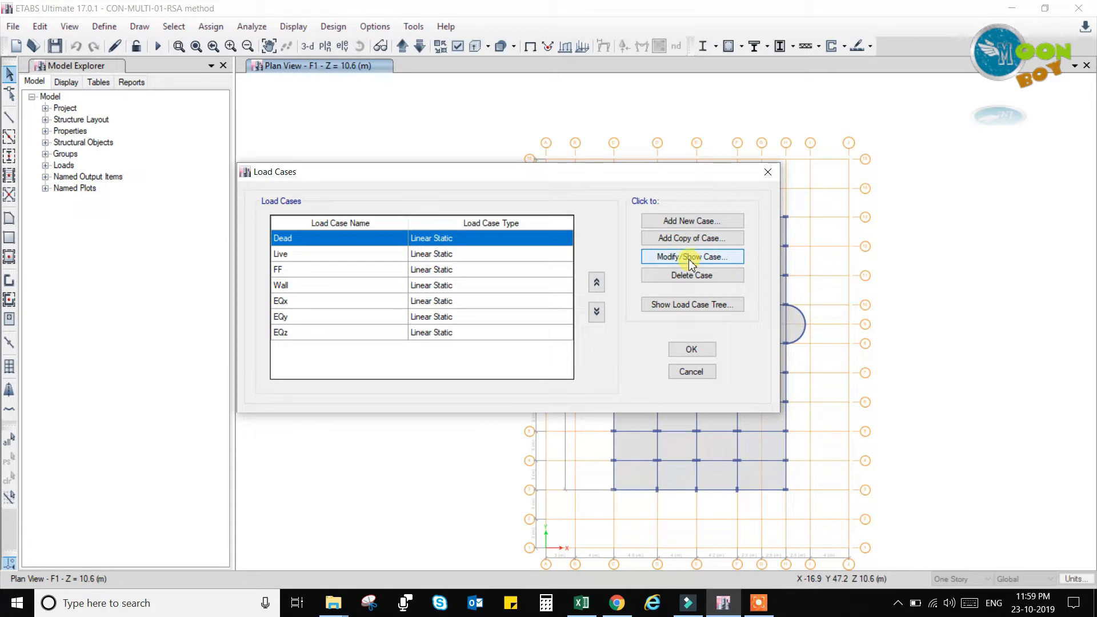
{"action": "left_click", "coordinate": [682, 224]}
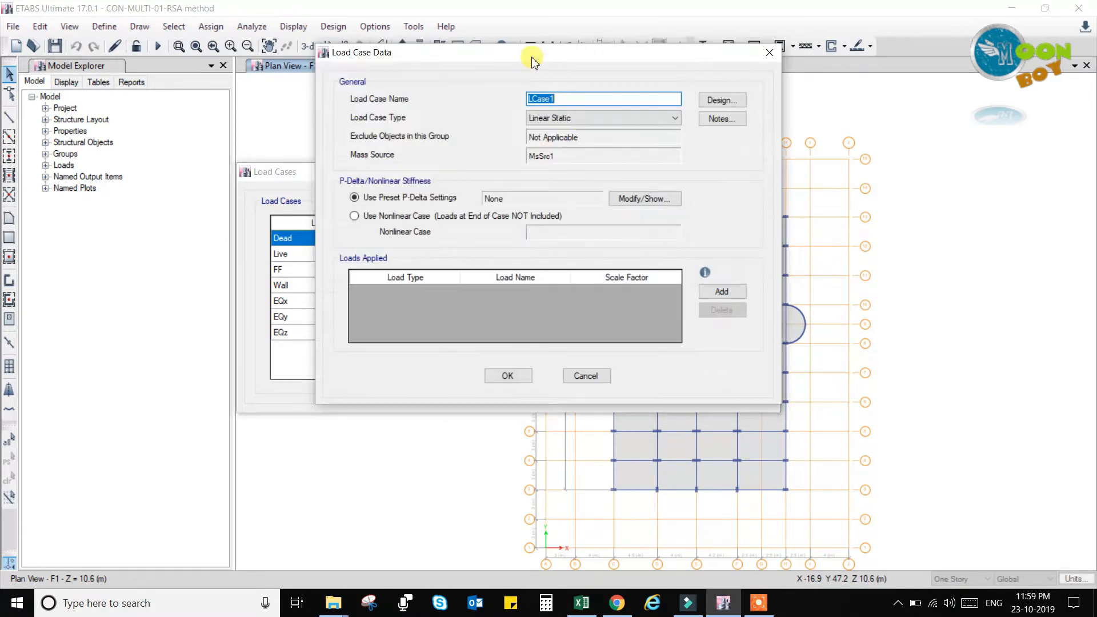
{"action": "left_click_drag", "start_coordinate": [531, 51], "coordinate": [594, 99]}
{"action": "left_click_drag", "start_coordinate": [609, 145], "coordinate": [524, 140]}
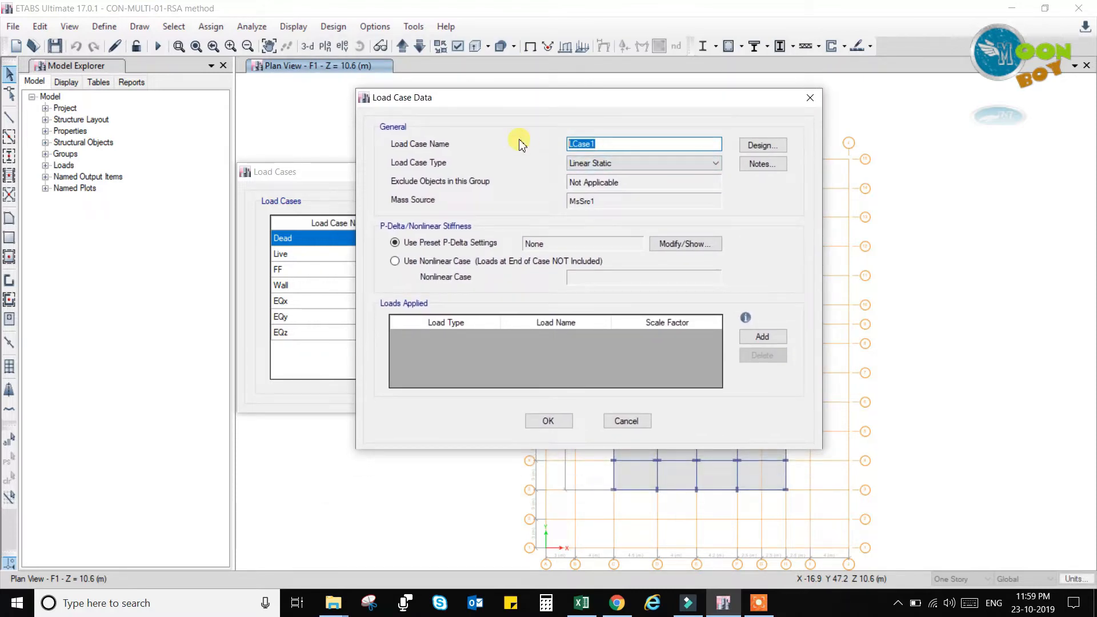
{"action": "type", "text": "r"}
{"action": "left_click", "coordinate": [687, 163]}
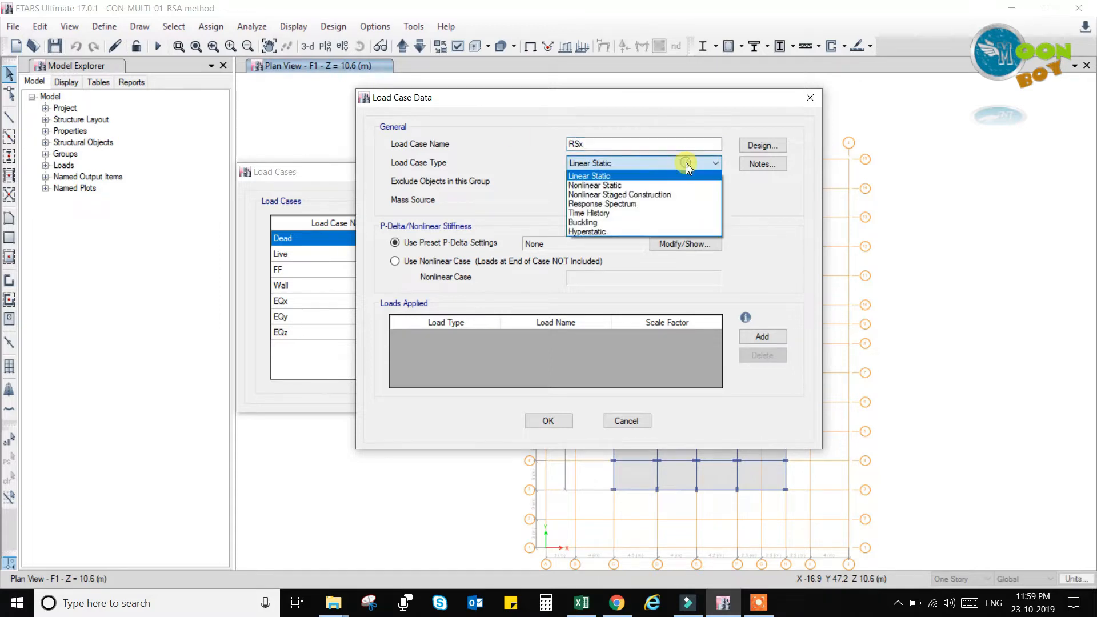
{"action": "left_click", "coordinate": [609, 204]}
{"action": "left_click_drag", "start_coordinate": [622, 102], "coordinate": [601, 23]}
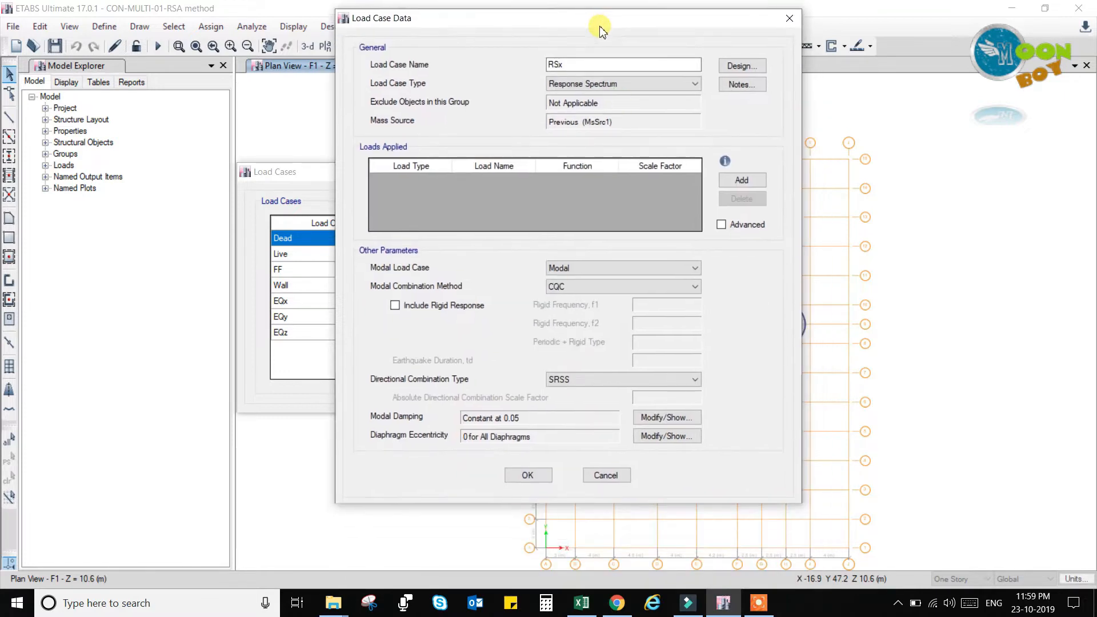
Review the RSx case's design load type, modal combination method and modal damping settings
{"action": "left_click", "coordinate": [738, 67]}
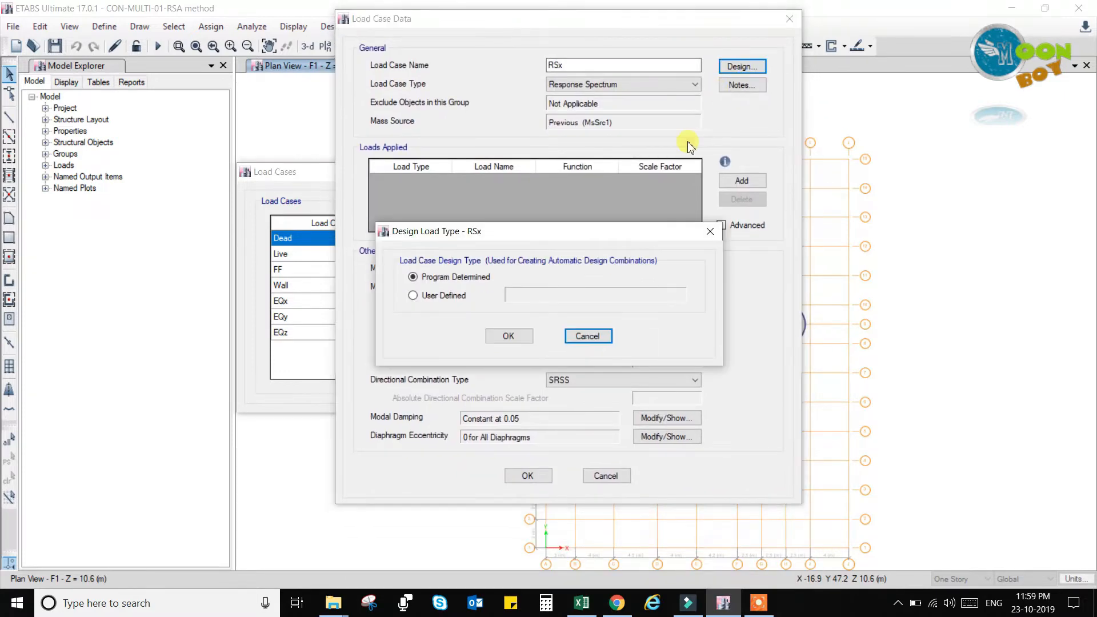
{"action": "left_click", "coordinate": [499, 337]}
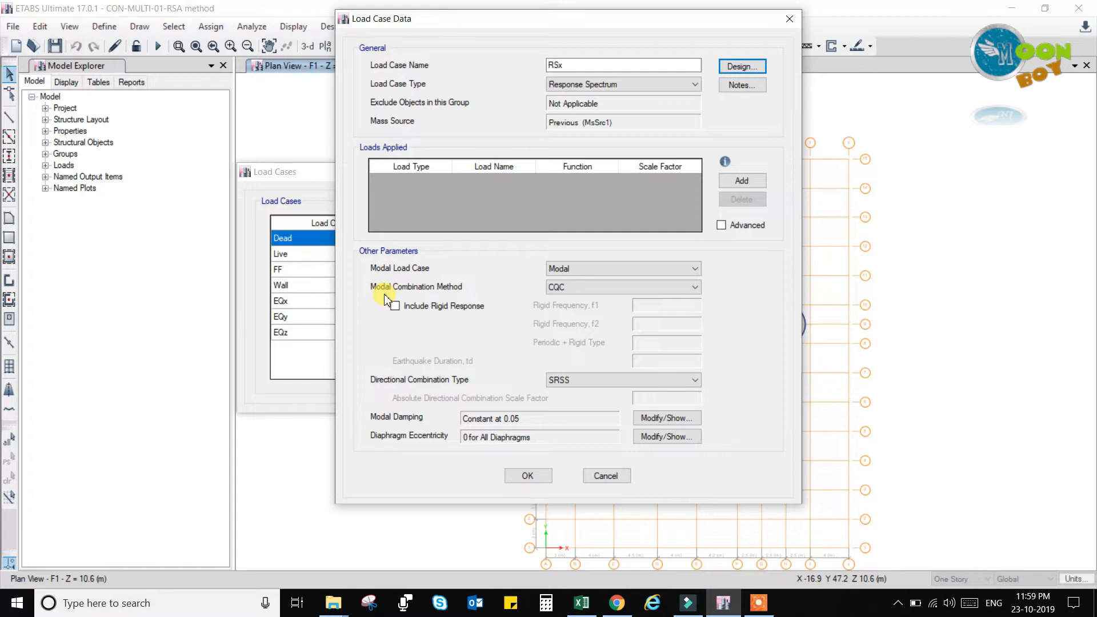
{"action": "left_click", "coordinate": [577, 287]}
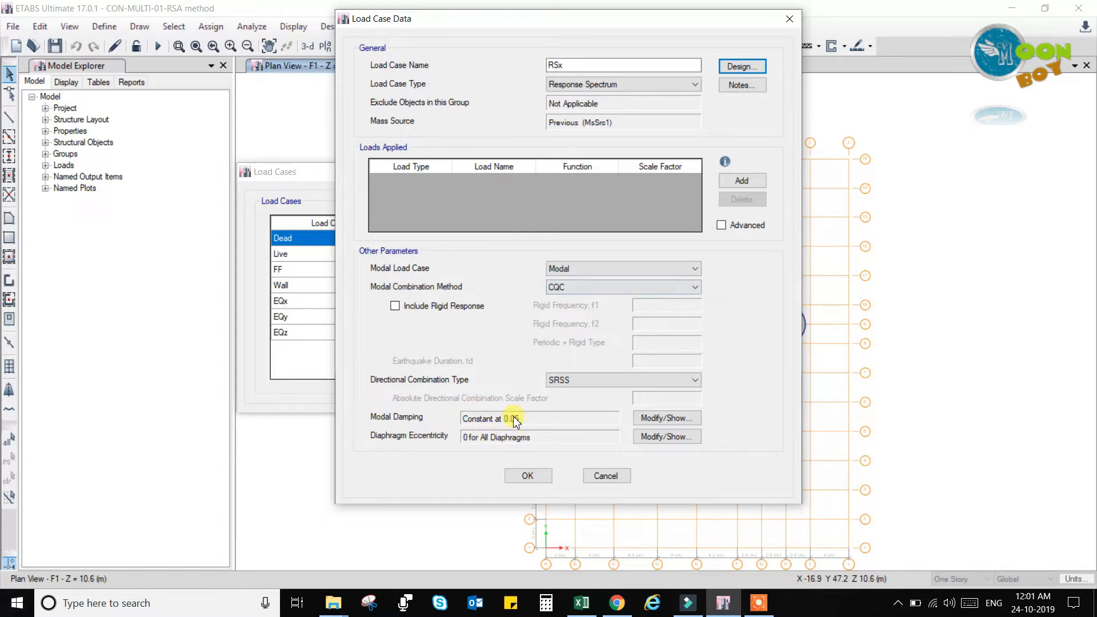
{"action": "left_click", "coordinate": [663, 421]}
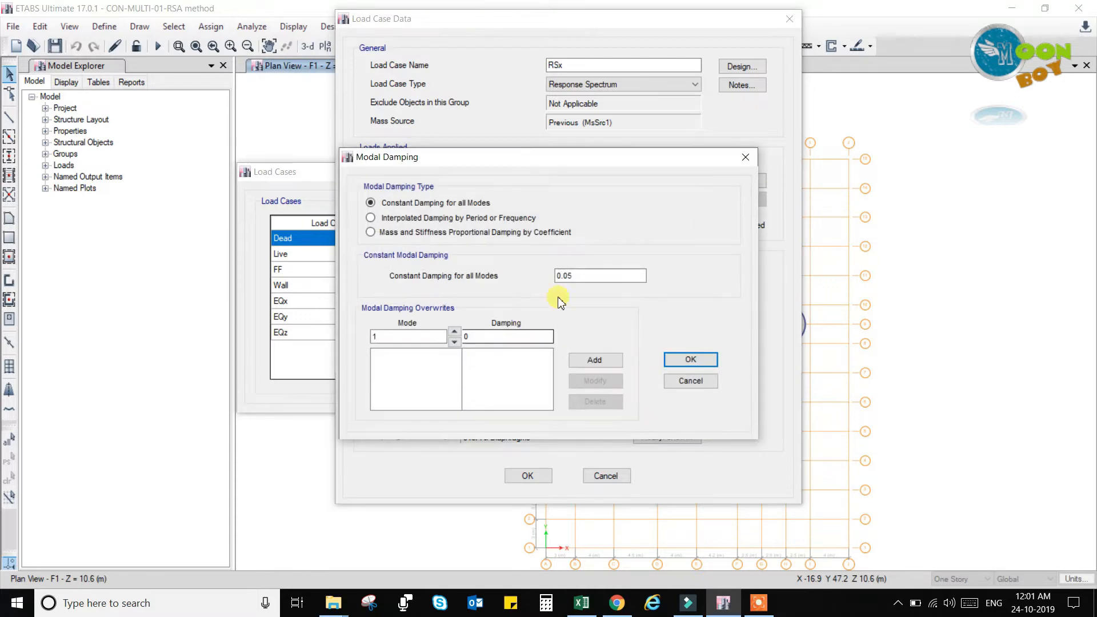
{"action": "left_click", "coordinate": [746, 158]}
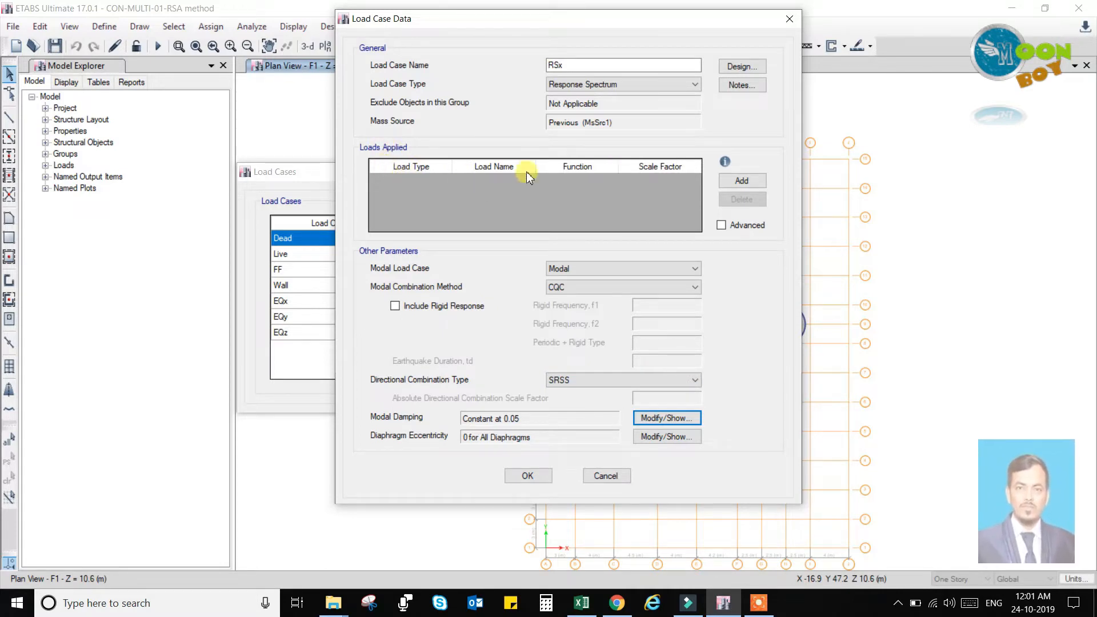
Add an Acceleration load in direction U1 to the RSx case using the RS IS function
{"action": "left_click", "coordinate": [743, 181]}
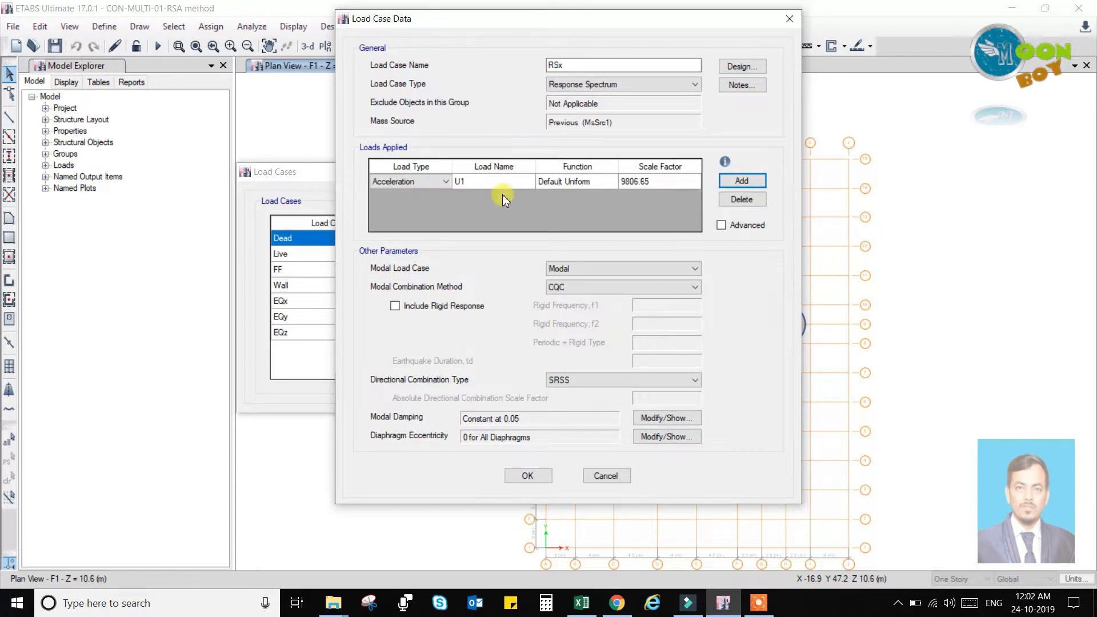
{"action": "left_click", "coordinate": [417, 182]}
{"action": "left_click", "coordinate": [418, 183]}
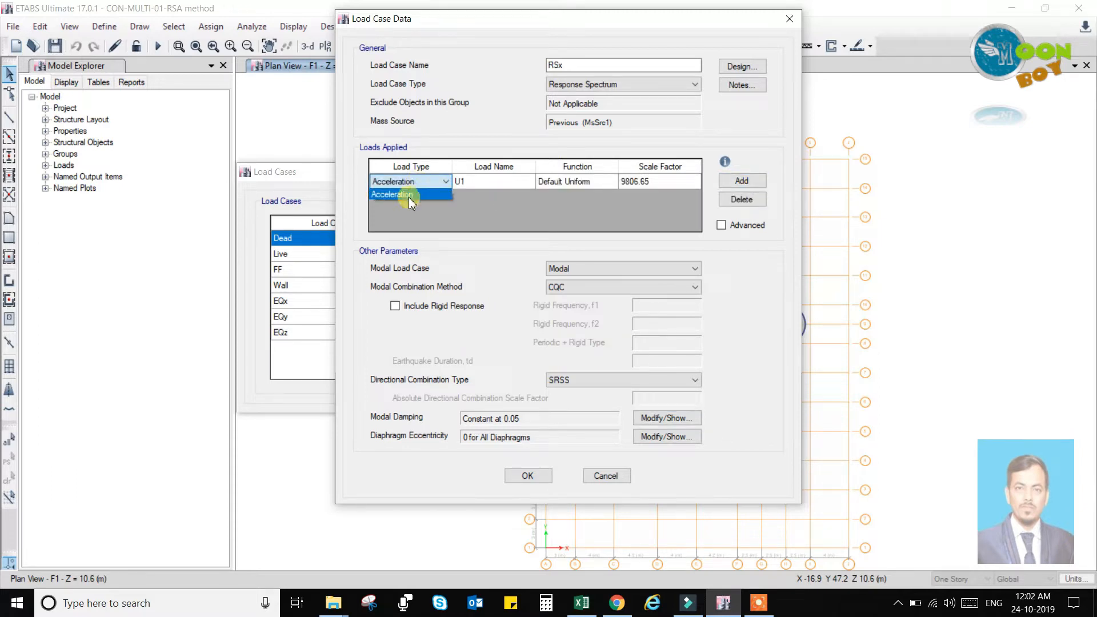
{"action": "left_click", "coordinate": [409, 197]}
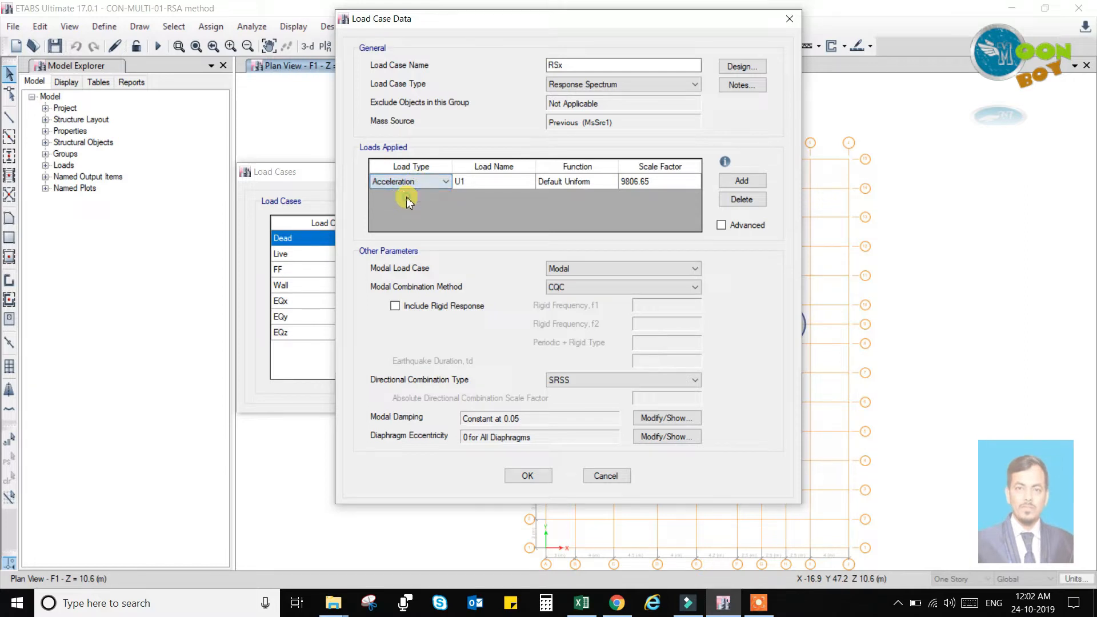
{"action": "left_click", "coordinate": [466, 182]}
{"action": "left_click", "coordinate": [481, 180]}
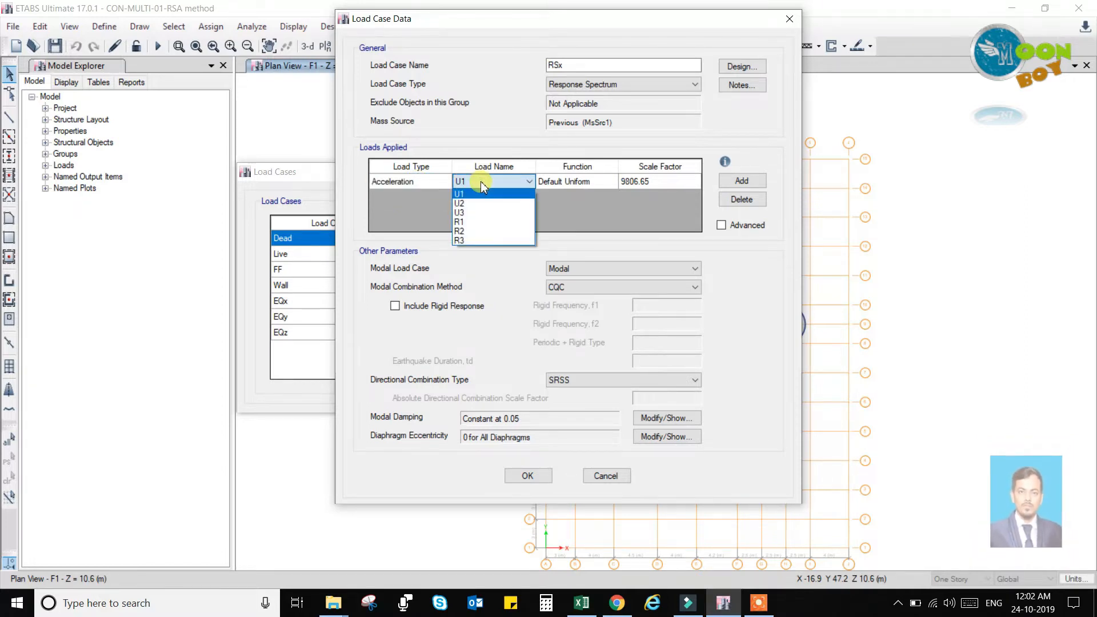
{"action": "left_click", "coordinate": [481, 181]}
{"action": "left_click", "coordinate": [597, 183]}
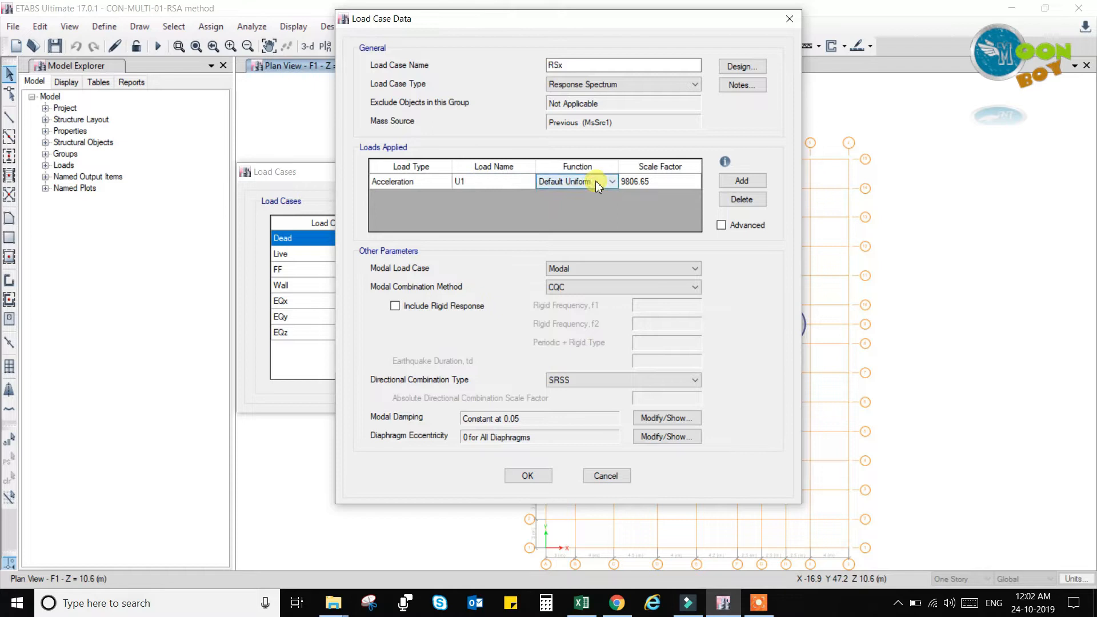
{"action": "left_click", "coordinate": [597, 184]}
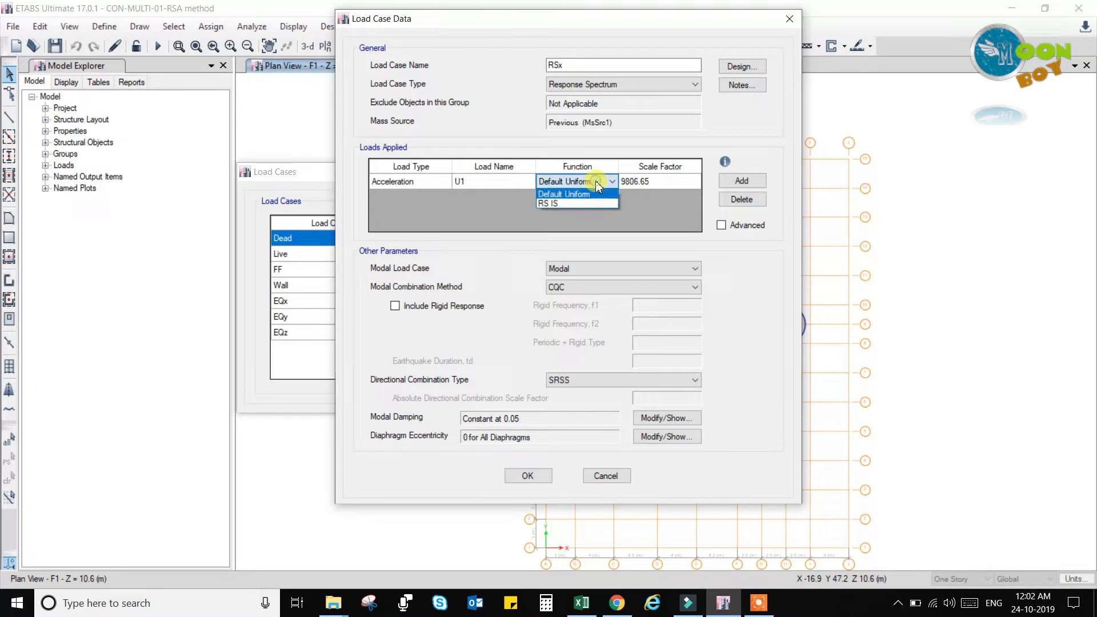
{"action": "left_click", "coordinate": [557, 203]}
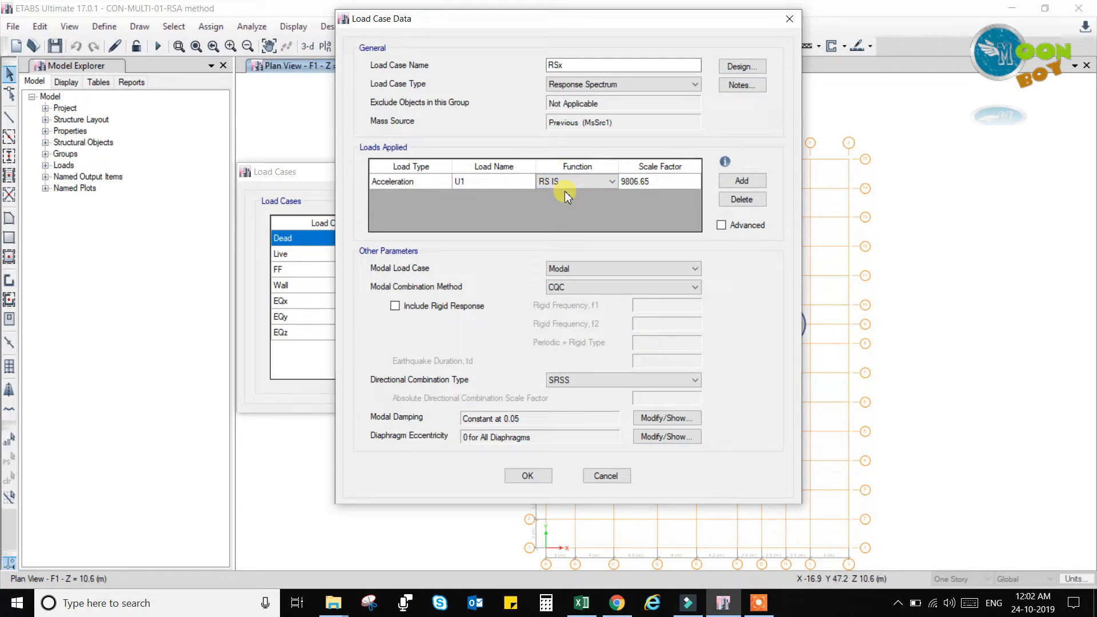
{"action": "left_click", "coordinate": [657, 183]}
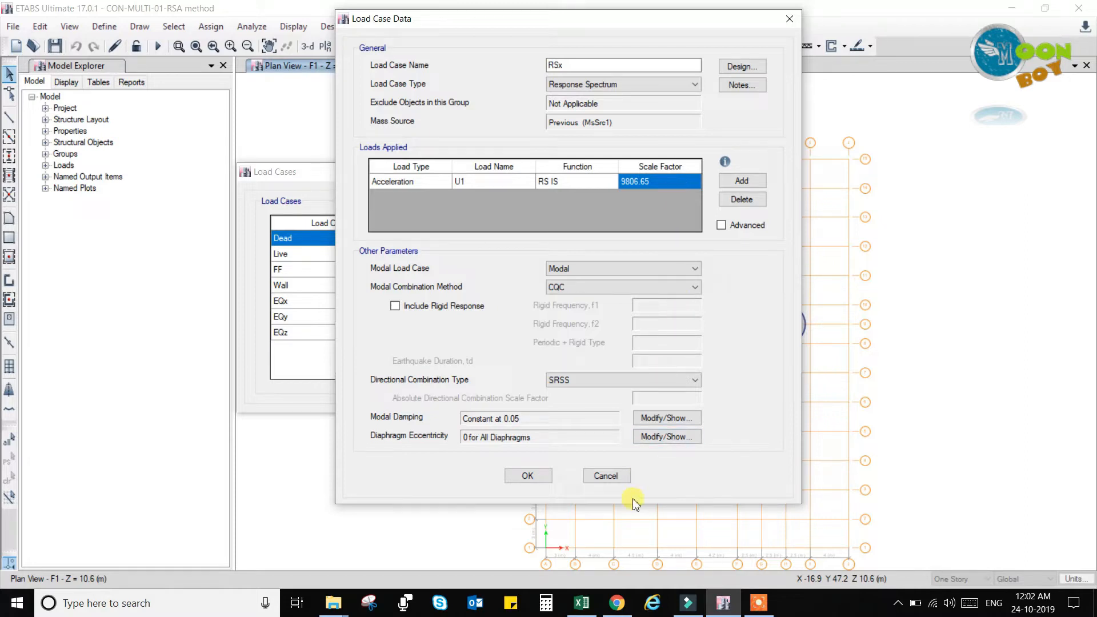
Switch to Chrome and read the gravity acceleration value in the CSI article on RSA scale factors, then return to ETABS
{"action": "left_click", "coordinate": [605, 611]}
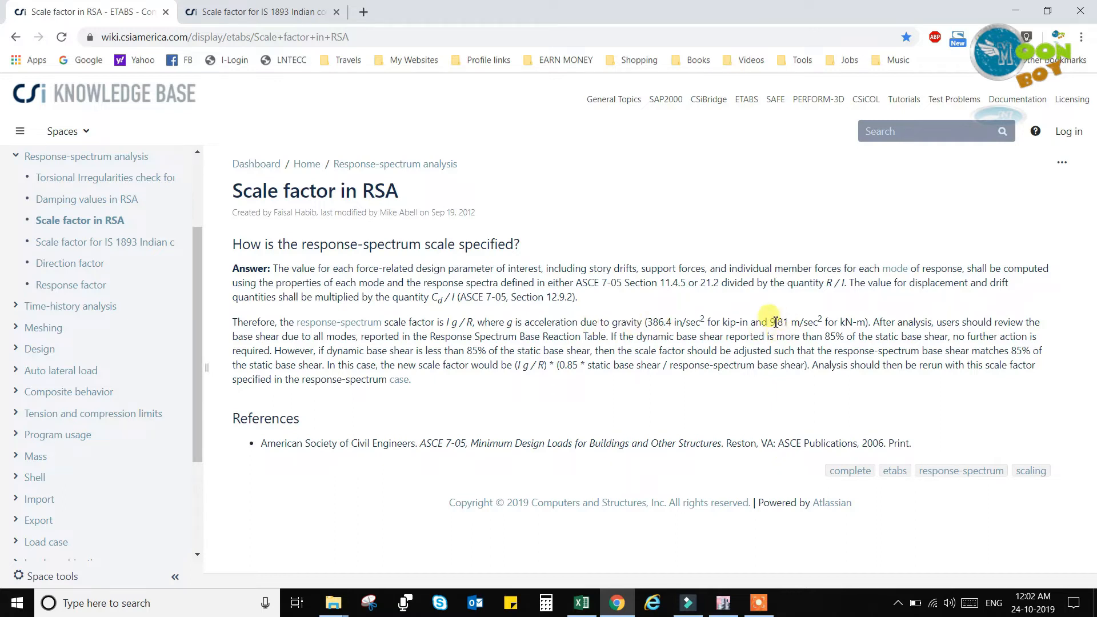
{"action": "left_click_drag", "start_coordinate": [772, 322], "coordinate": [804, 321]}
{"action": "left_click", "coordinate": [800, 322]}
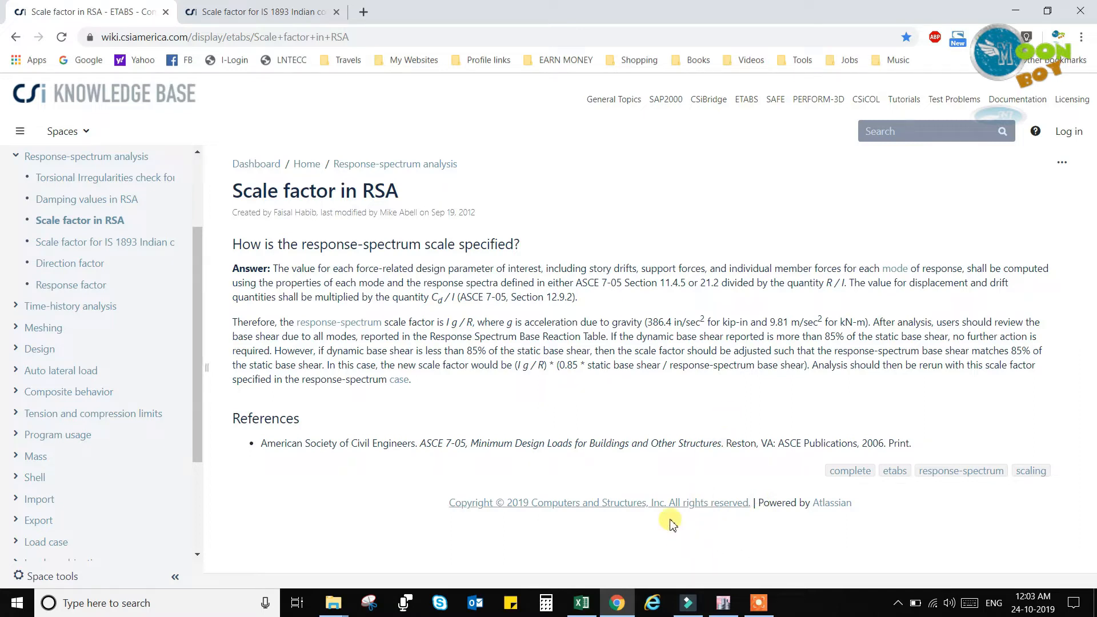
{"action": "left_click", "coordinate": [723, 602]}
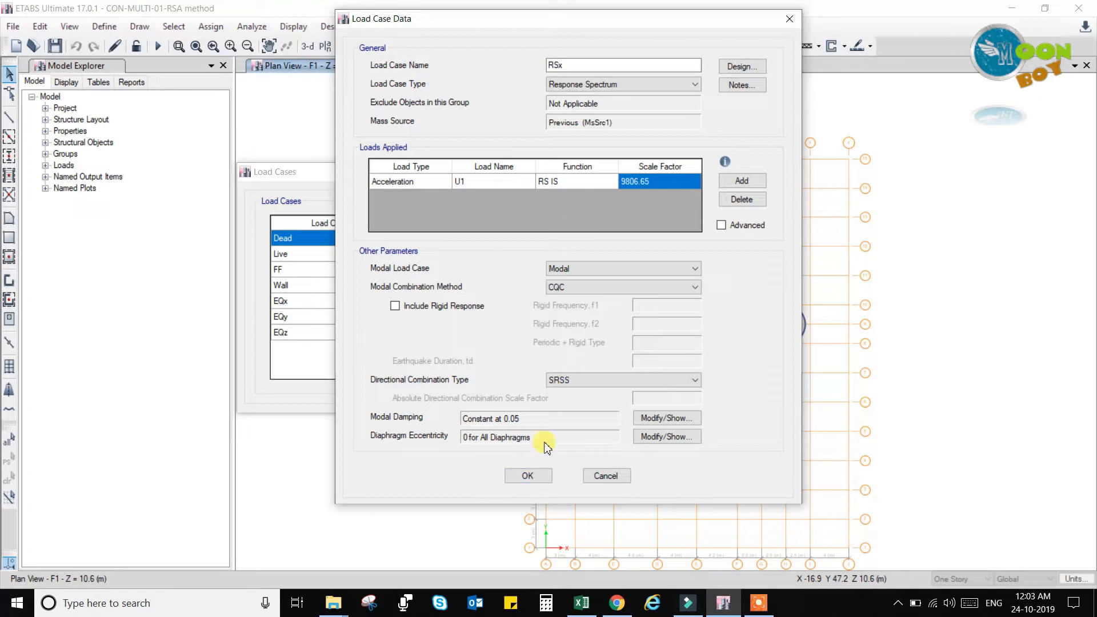
Save the RSx load case and accept the load case list
{"action": "left_click", "coordinate": [537, 477]}
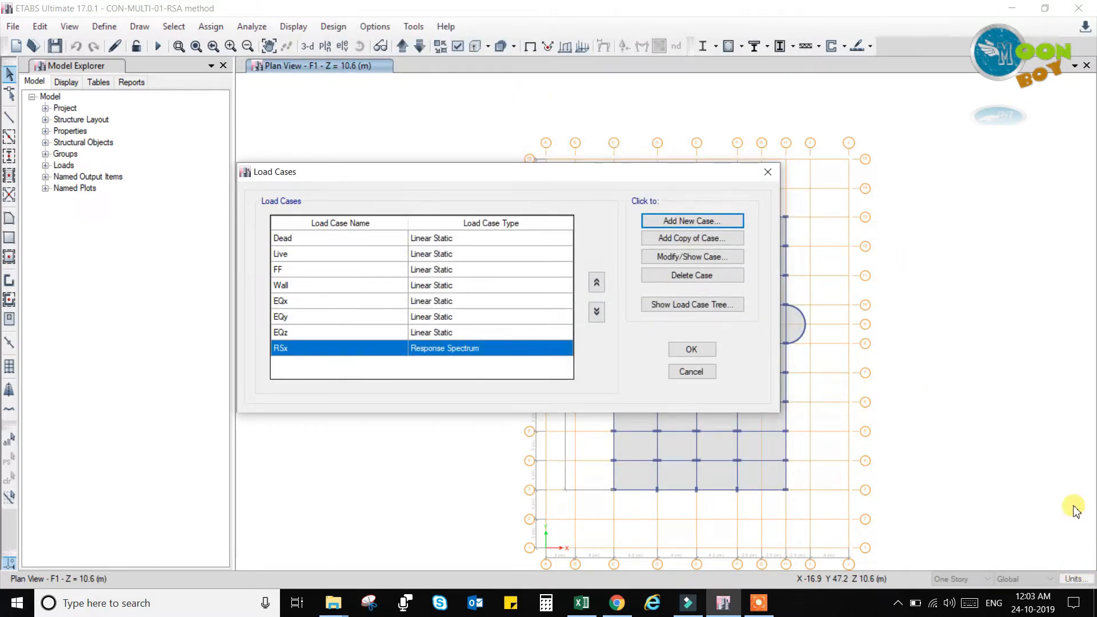
{"action": "left_click", "coordinate": [1071, 581]}
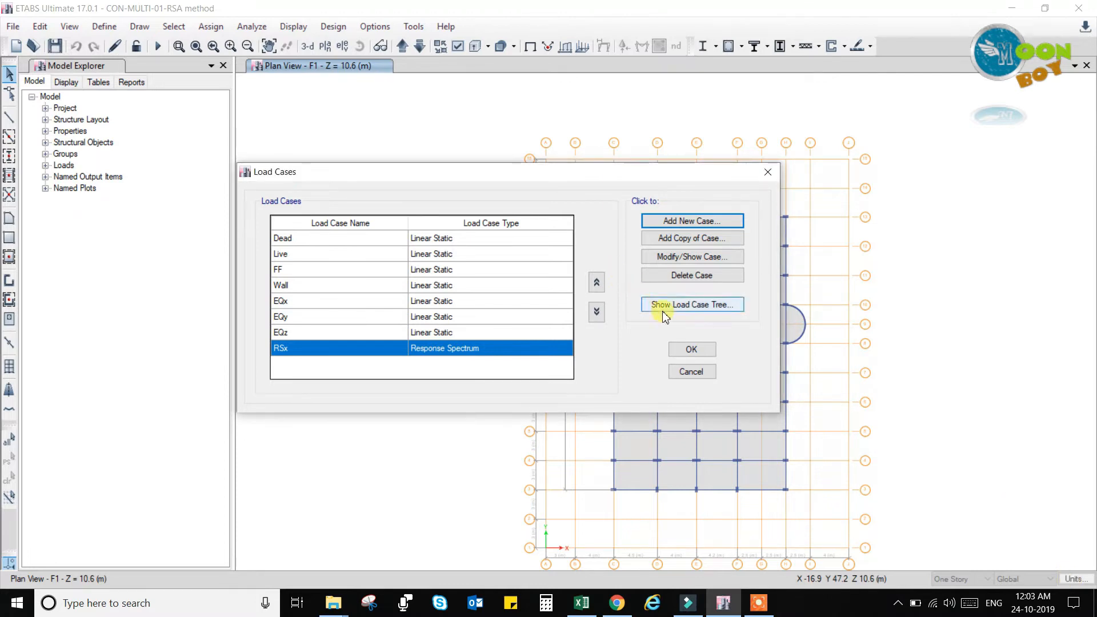
{"action": "left_click", "coordinate": [692, 350]}
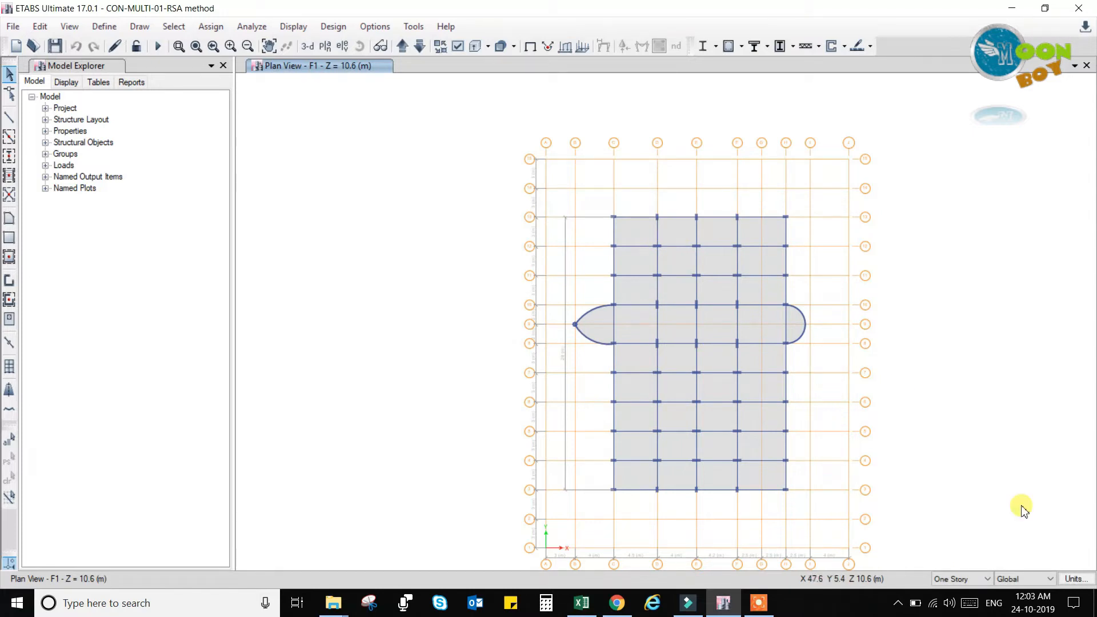
Check the model's units list for the length and acceleration units
{"action": "left_click", "coordinate": [1082, 579]}
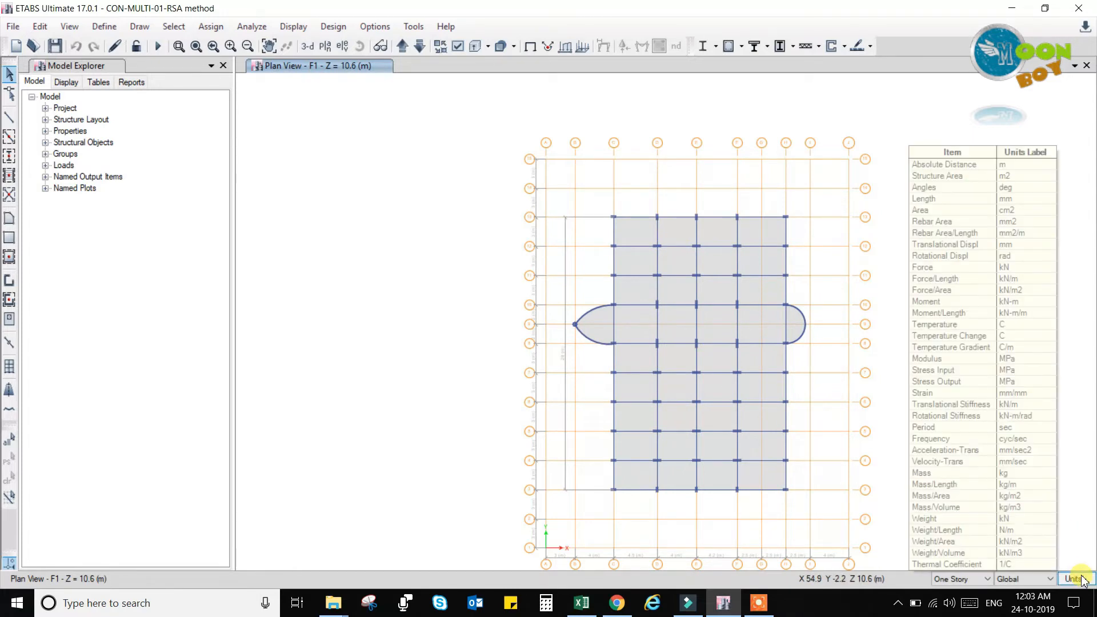
{"action": "left_click", "coordinate": [1082, 580]}
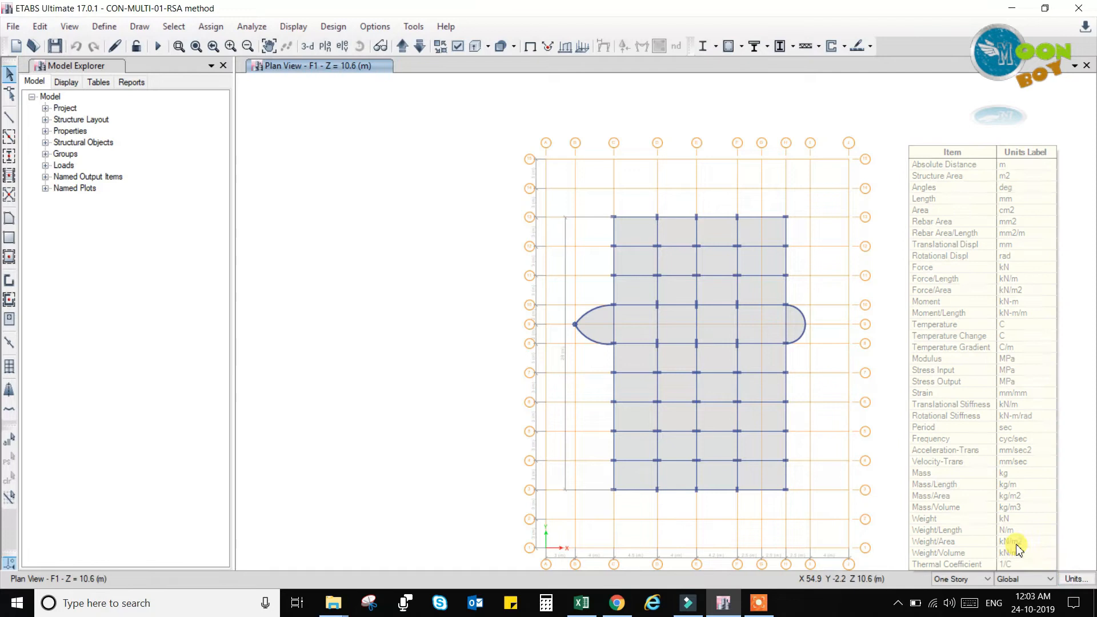
{"action": "left_click", "coordinate": [1082, 579]}
{"action": "left_click", "coordinate": [1000, 471]}
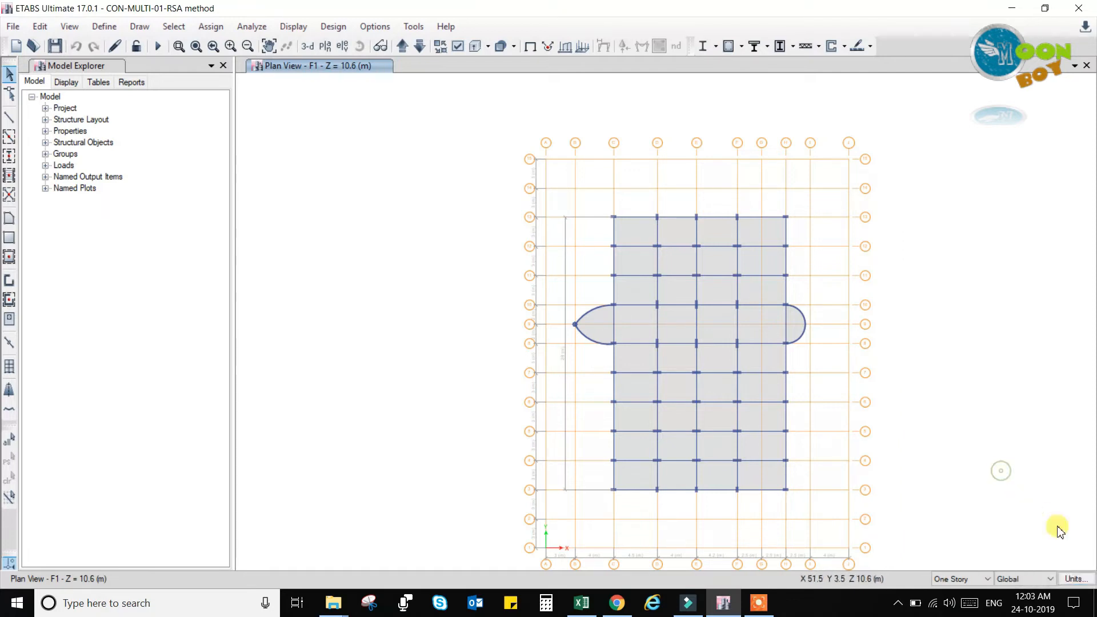
{"action": "left_click", "coordinate": [1079, 580]}
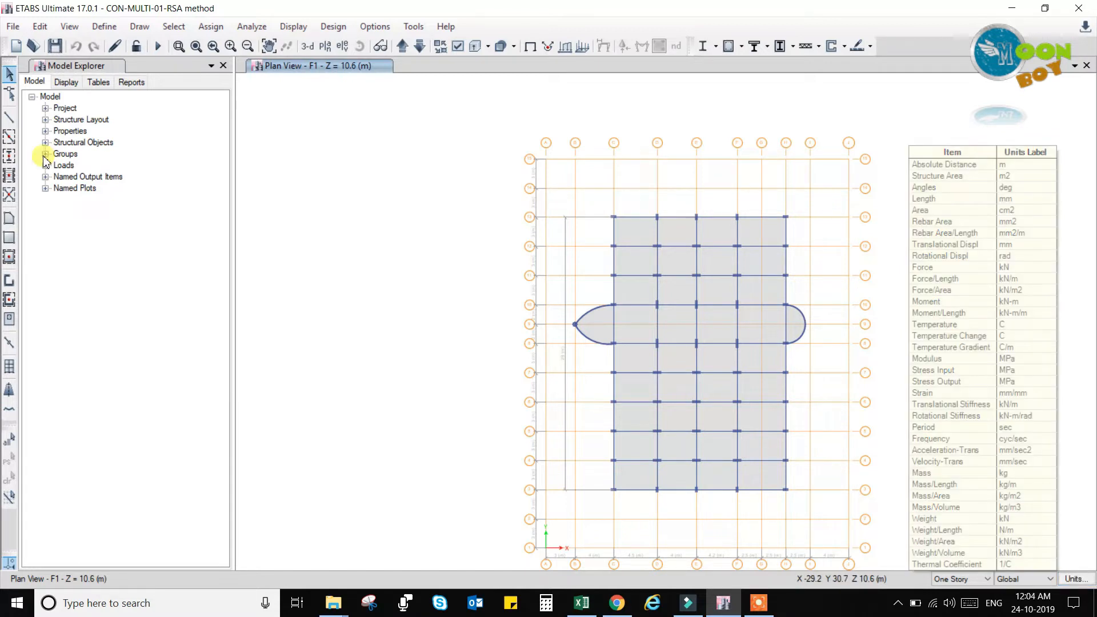
Open the RSx response spectrum load case for modification and select the scale factor of its U1 acceleration load
{"action": "left_click", "coordinate": [104, 27]}
{"action": "left_click", "coordinate": [217, 364]}
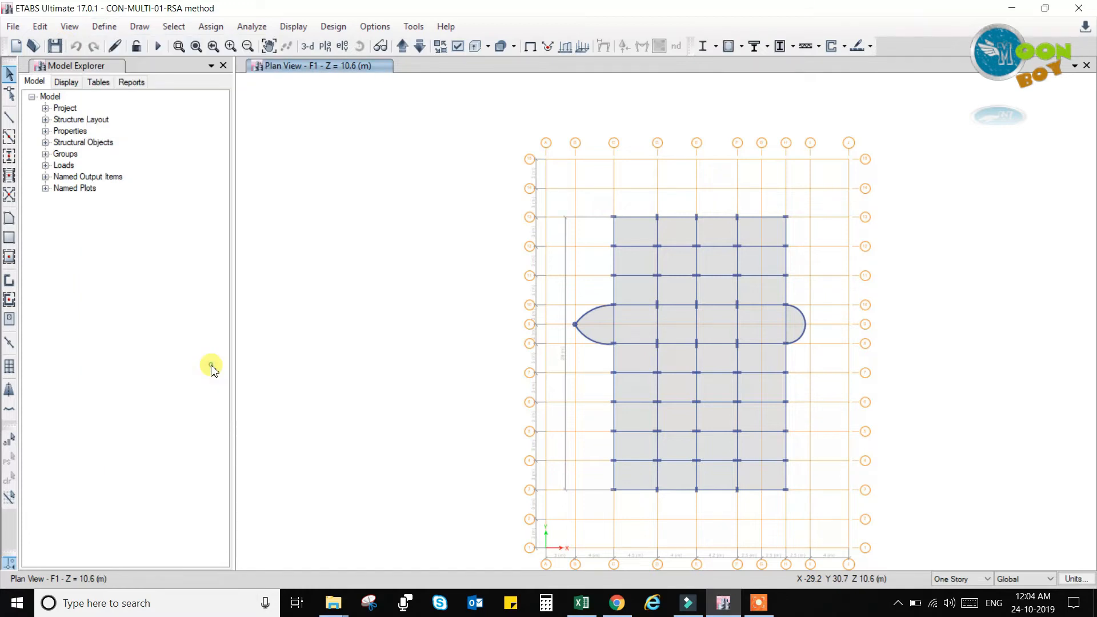
{"action": "left_click", "coordinate": [486, 354]}
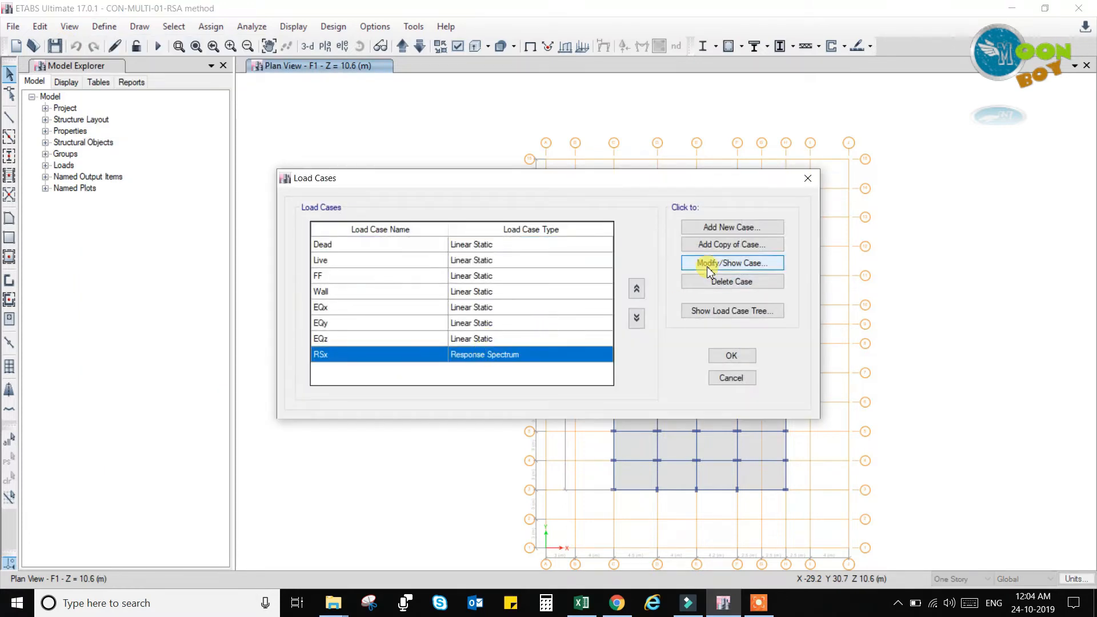
{"action": "left_click", "coordinate": [715, 267]}
{"action": "left_click", "coordinate": [622, 220]}
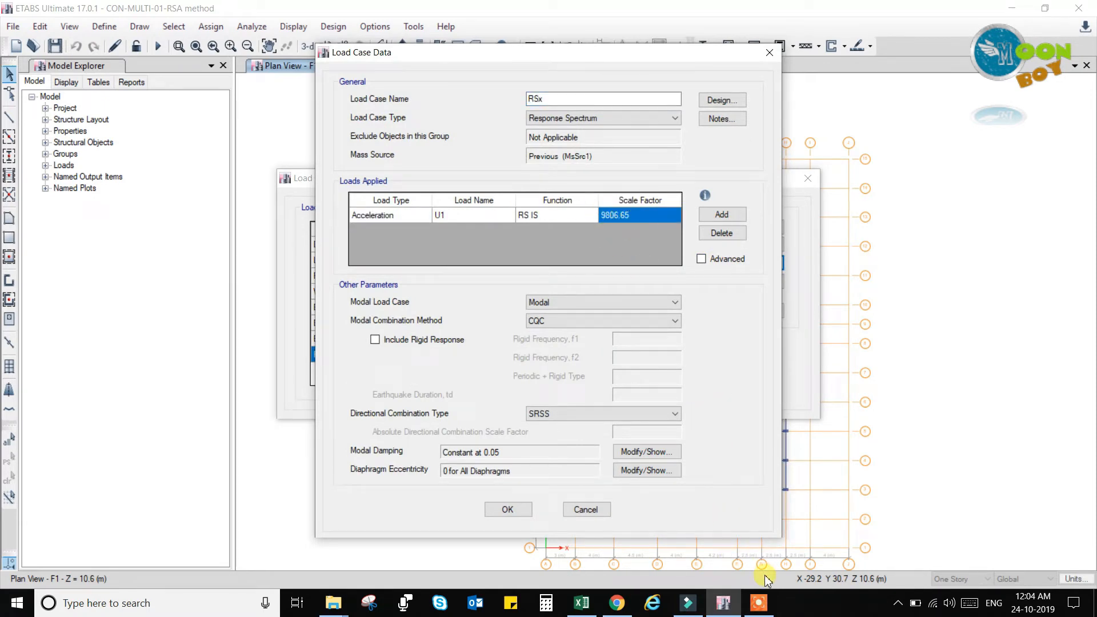
Switch to Chrome and read the scale factor formulas in the CSI articles on RSA and the IS 1893 Indian code
{"action": "left_click", "coordinate": [617, 603]}
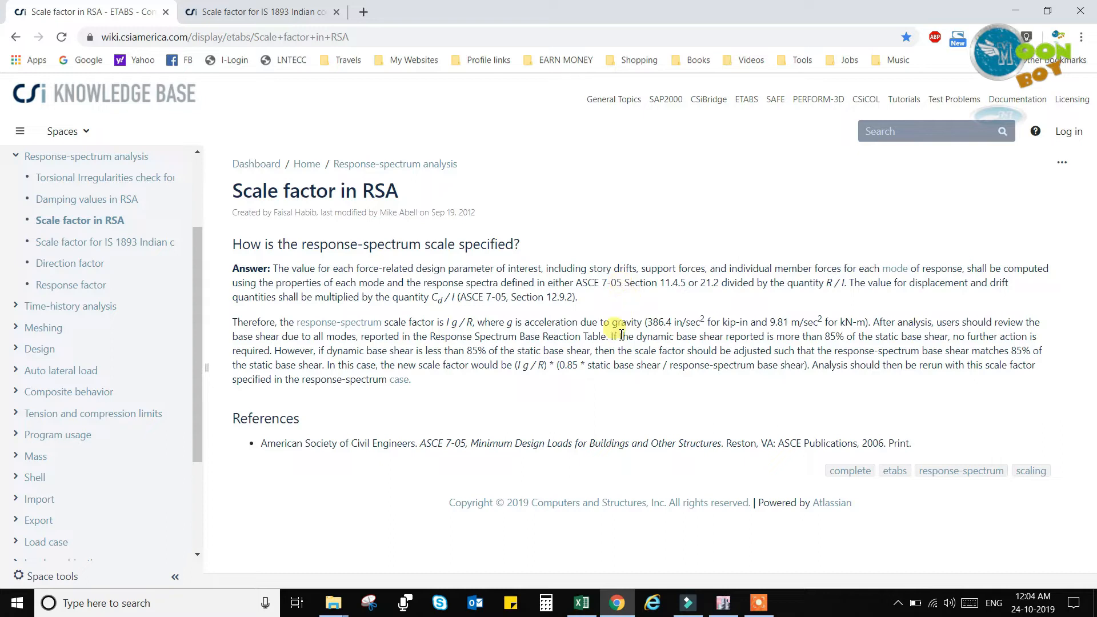
{"action": "left_click_drag", "start_coordinate": [444, 324], "coordinate": [473, 323]}
{"action": "left_click", "coordinate": [498, 342]}
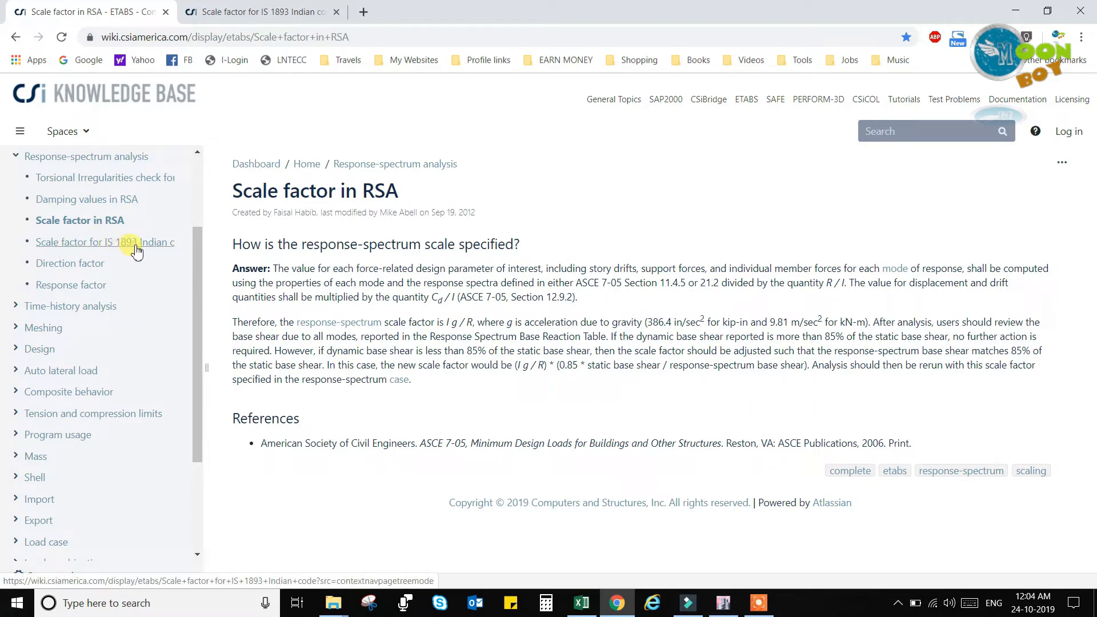
{"action": "left_click", "coordinate": [274, 11]}
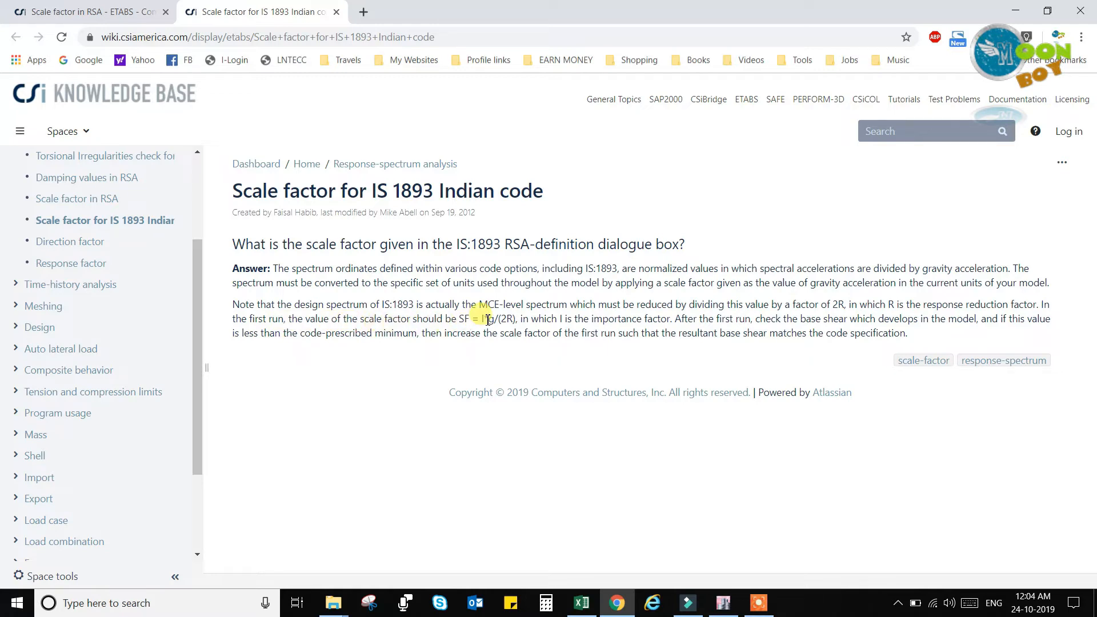
{"action": "left_click_drag", "start_coordinate": [481, 320], "coordinate": [511, 319]}
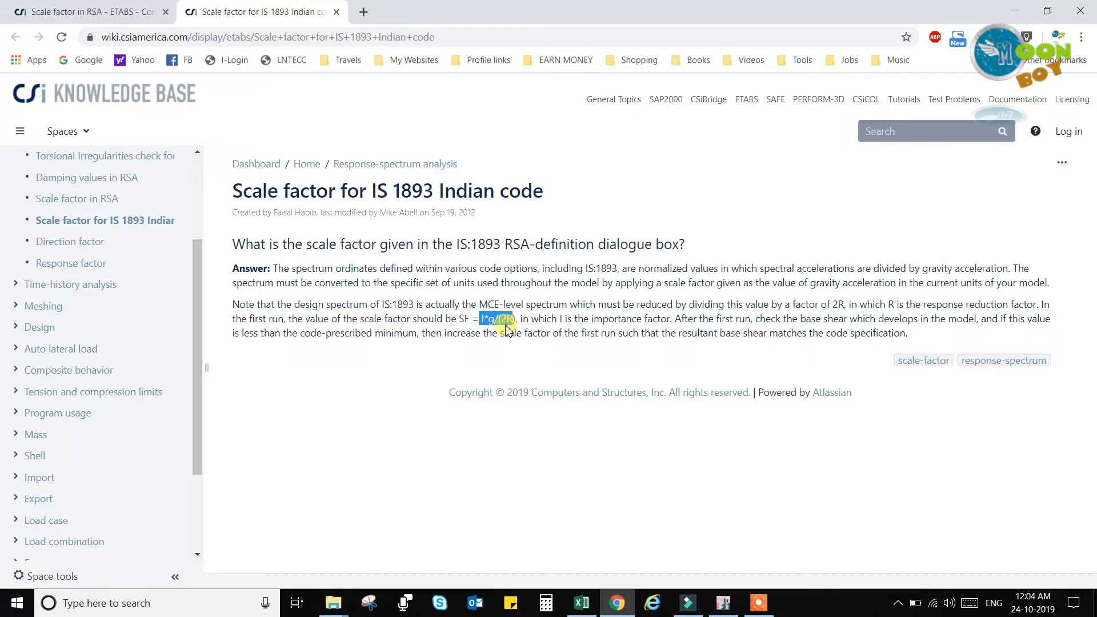
{"action": "left_click", "coordinate": [504, 321]}
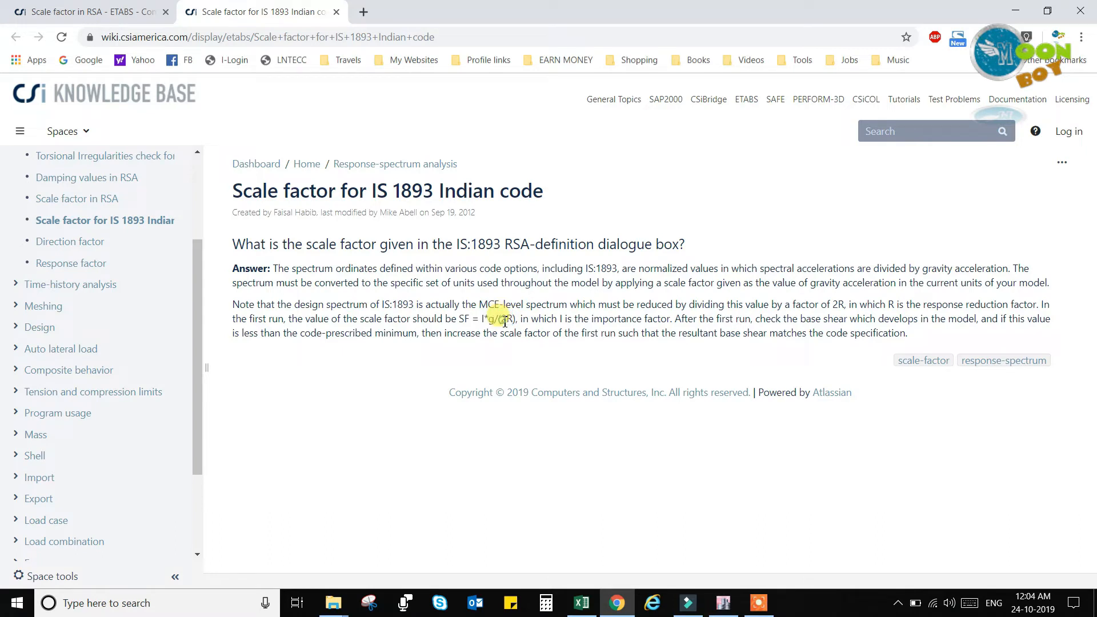
{"action": "left_click_drag", "start_coordinate": [501, 320], "coordinate": [531, 320]}
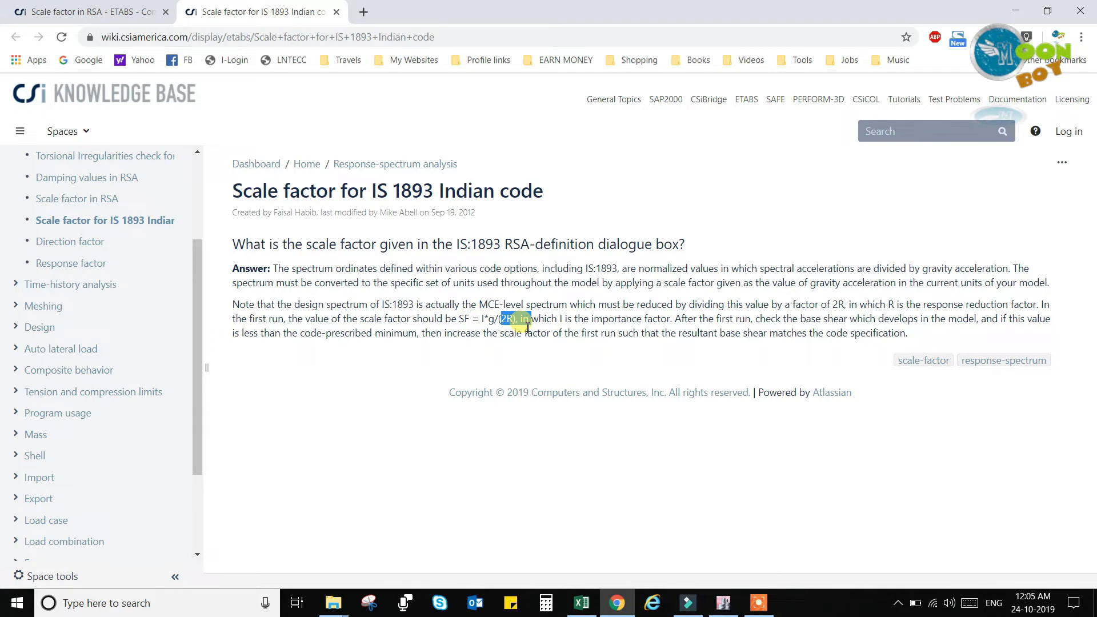
Open Calculator and enter the importance factor times gravity, 1.2 × 9806.65
{"action": "left_click", "coordinate": [550, 604]}
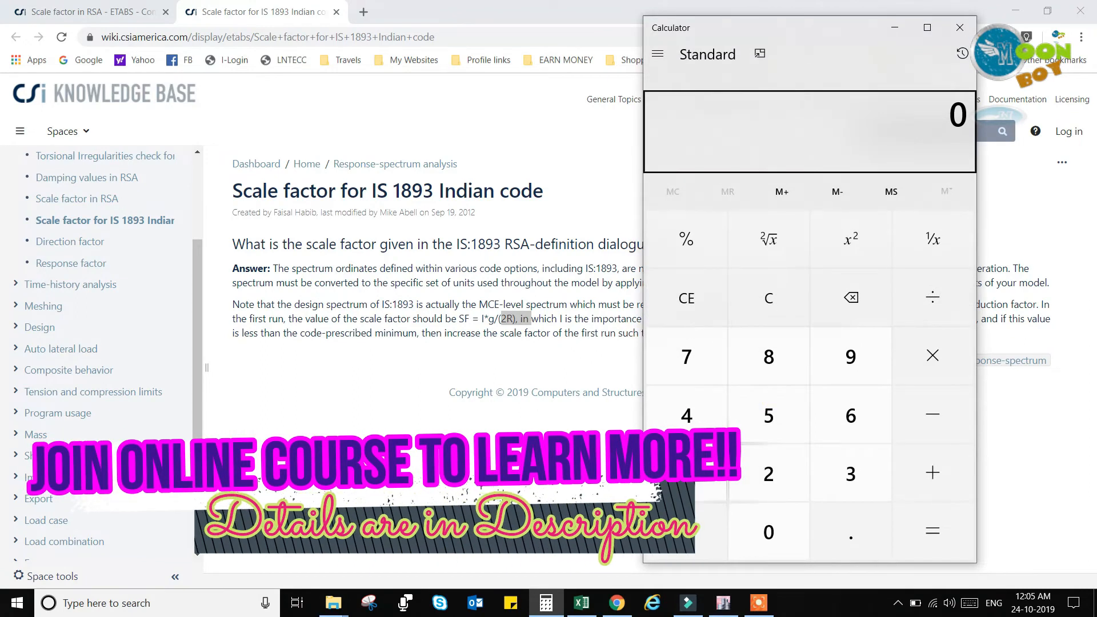
{"action": "left_click", "coordinate": [704, 482]}
{"action": "left_click", "coordinate": [847, 523]}
{"action": "left_click", "coordinate": [766, 474]}
{"action": "left_click", "coordinate": [933, 356]}
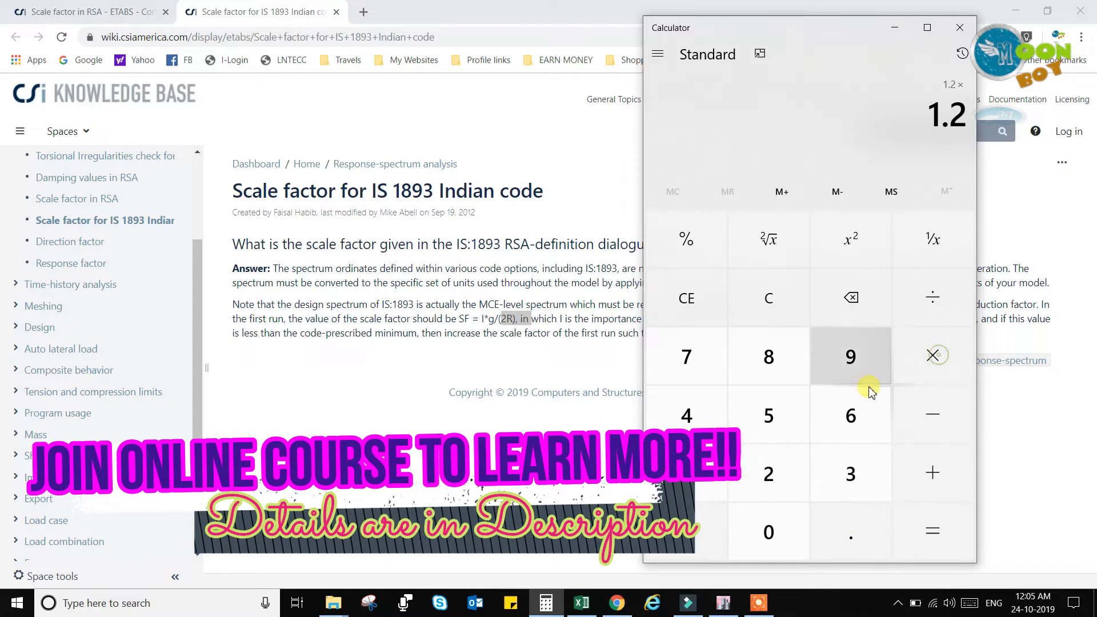
{"action": "left_click", "coordinate": [857, 361]}
{"action": "left_click", "coordinate": [766, 357]}
{"action": "left_click", "coordinate": [770, 535]}
{"action": "left_click", "coordinate": [854, 415]}
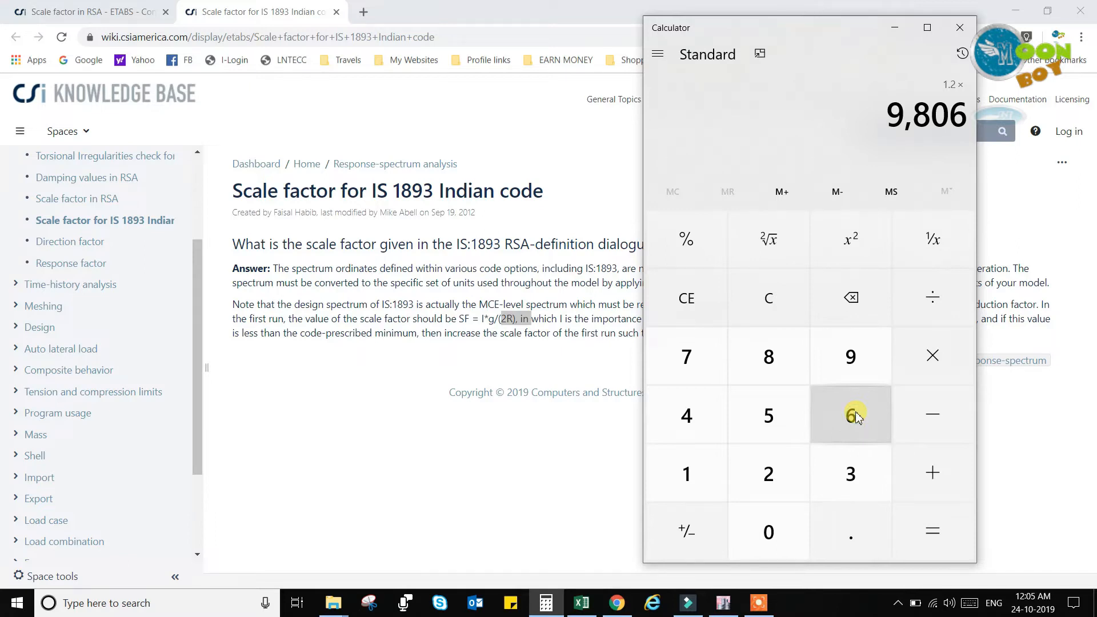
{"action": "left_click", "coordinate": [851, 533]}
{"action": "left_click", "coordinate": [852, 416]}
{"action": "left_click", "coordinate": [793, 416]}
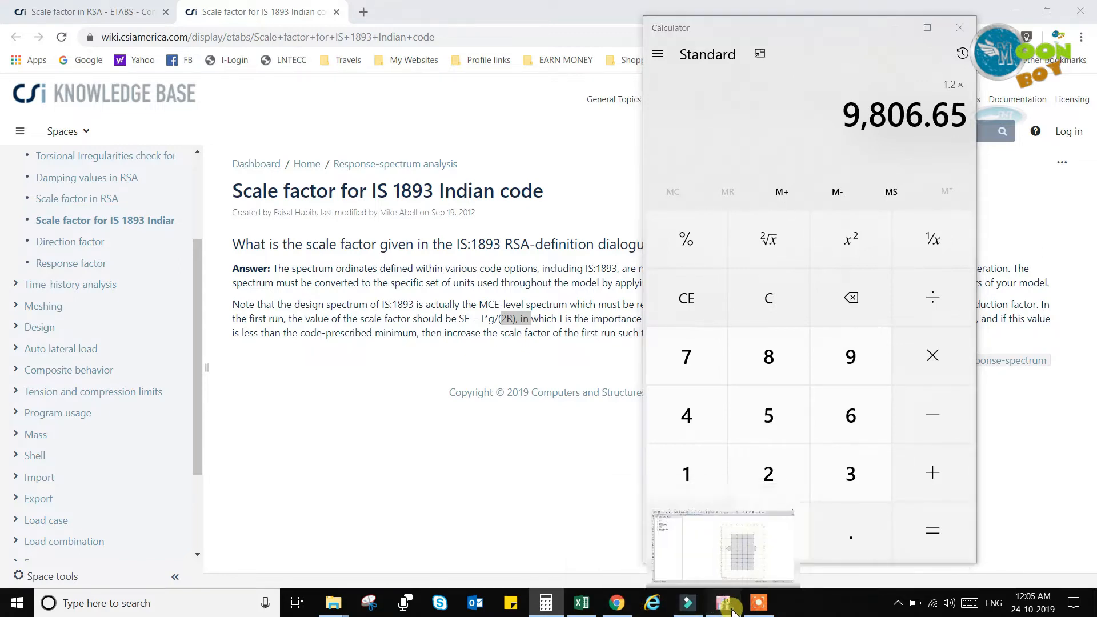
Check the RSx load case in ETABS, return to Calculator, and divide the product by 10 for the 2R term
{"action": "left_click", "coordinate": [731, 610]}
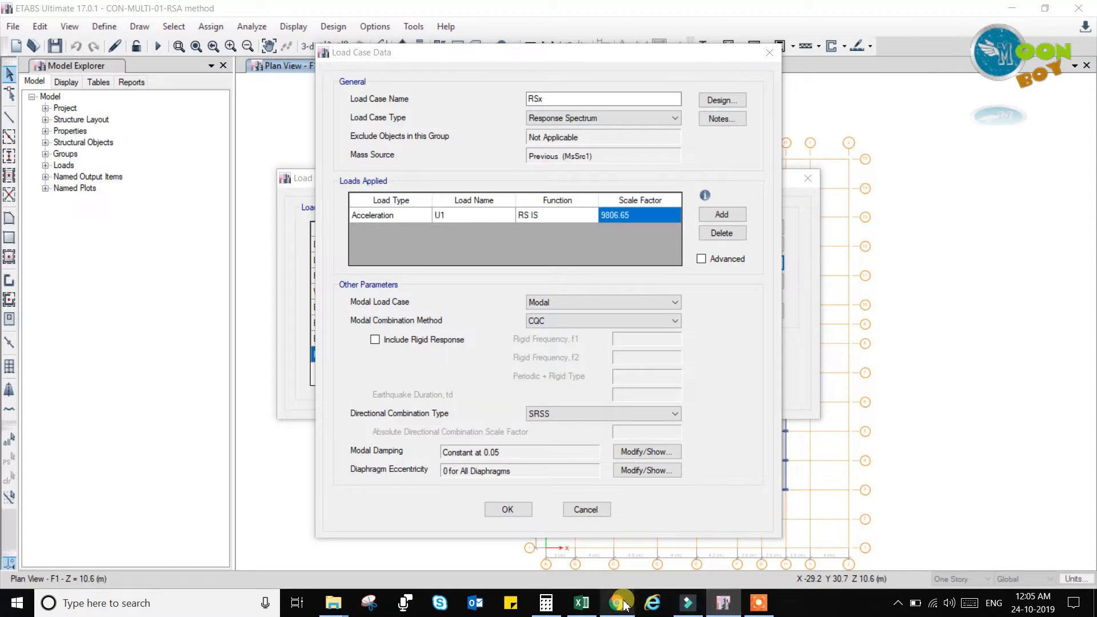
{"action": "mouse_move", "coordinate": [628, 599]}
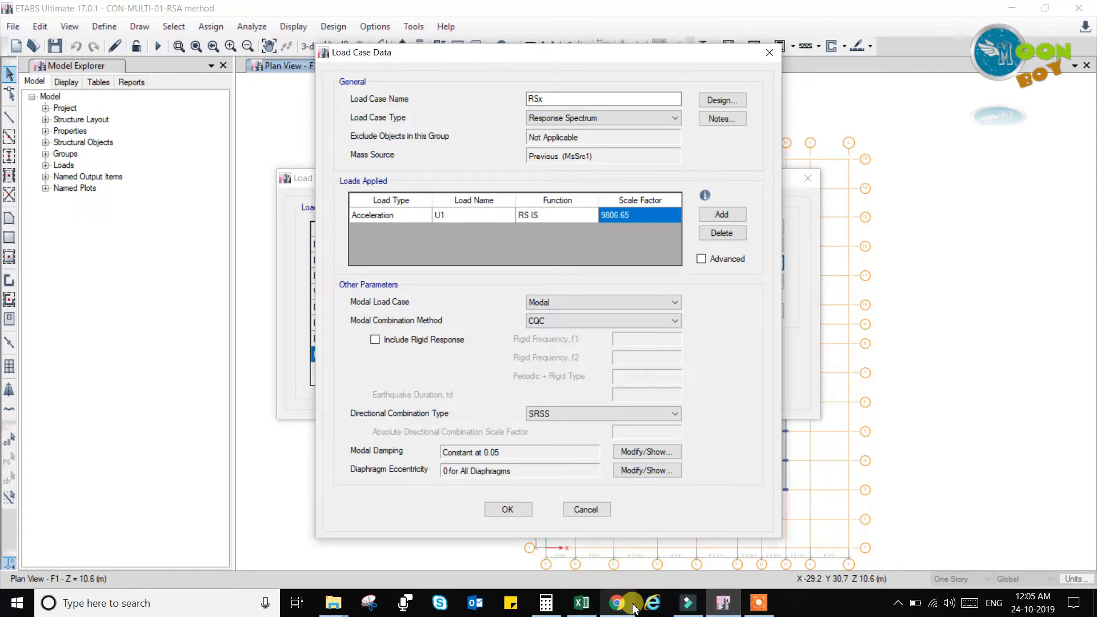
{"action": "left_click", "coordinate": [549, 607]}
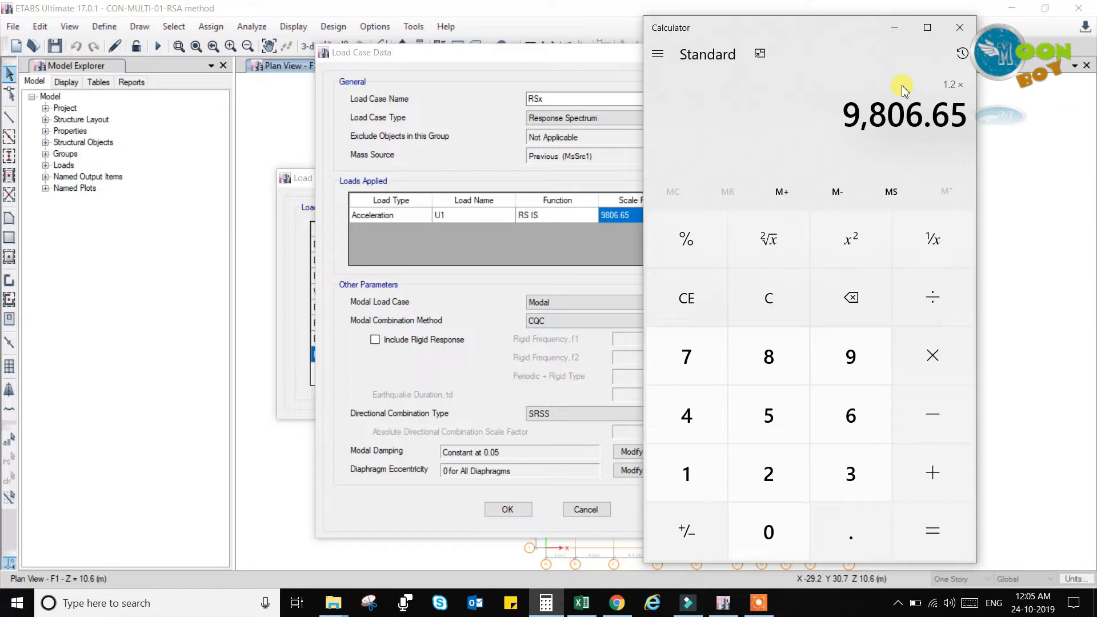
{"action": "left_click", "coordinate": [933, 303]}
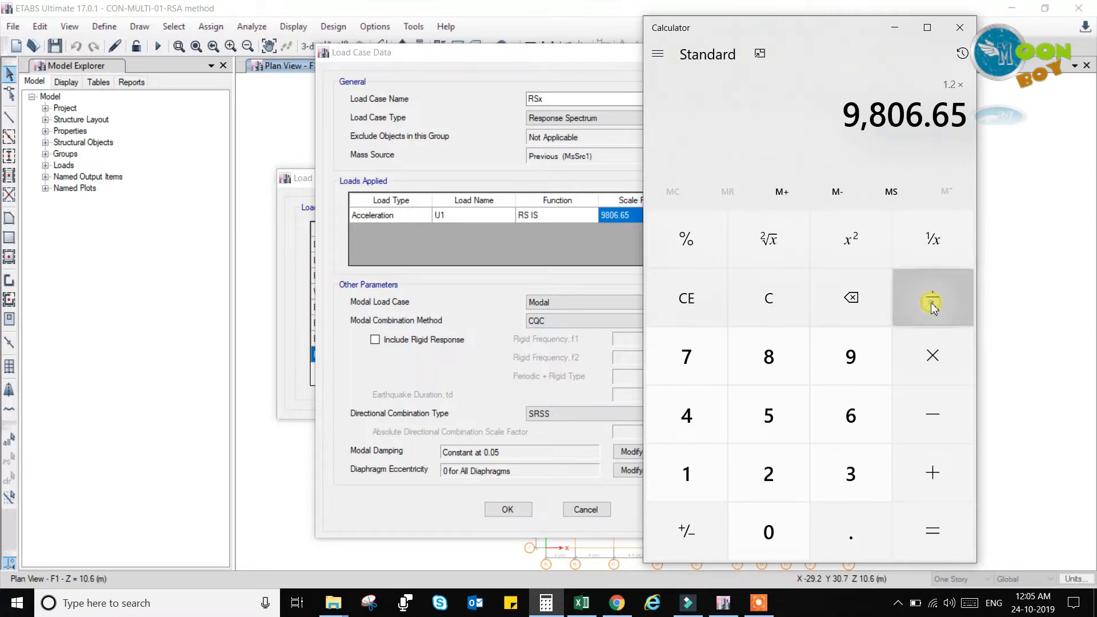
{"action": "left_click", "coordinate": [711, 466]}
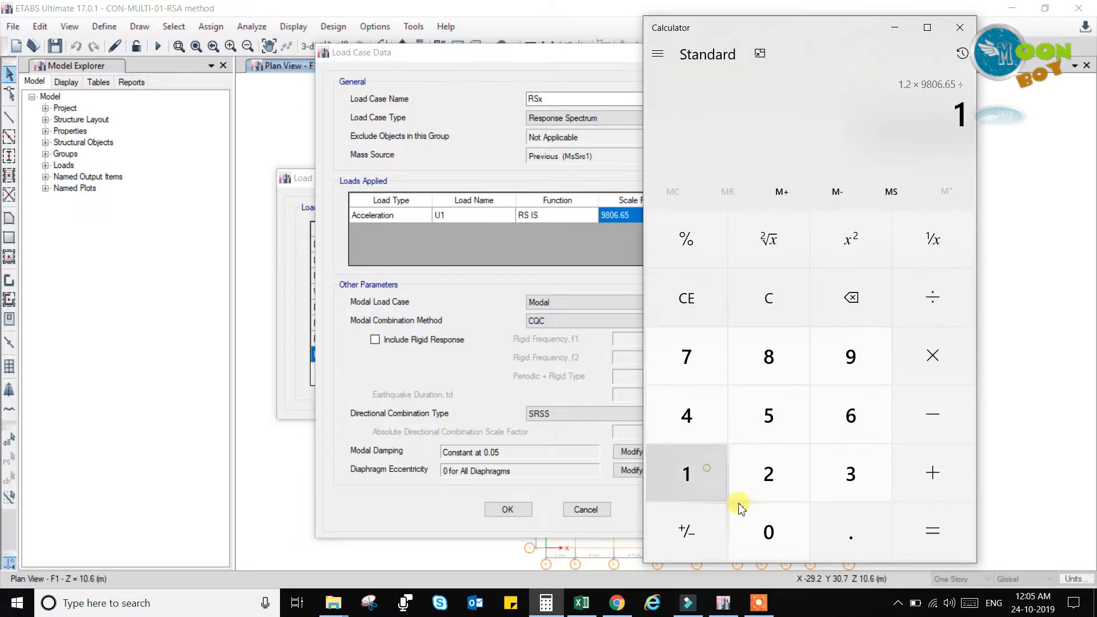
{"action": "left_click", "coordinate": [771, 534]}
{"action": "left_click", "coordinate": [936, 535]}
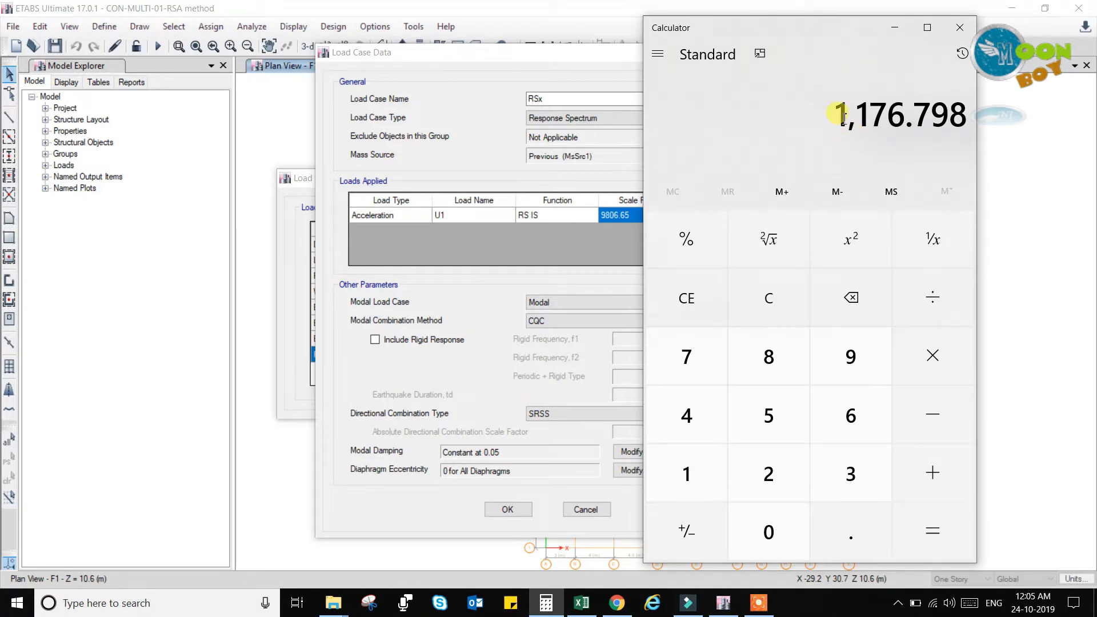
Copy the calculated result into the RSx scale factor as 1,176.798 and accept the load case
{"action": "double_click", "coordinate": [855, 117]}
{"action": "right_click", "coordinate": [920, 119]}
{"action": "left_click", "coordinate": [875, 133]}
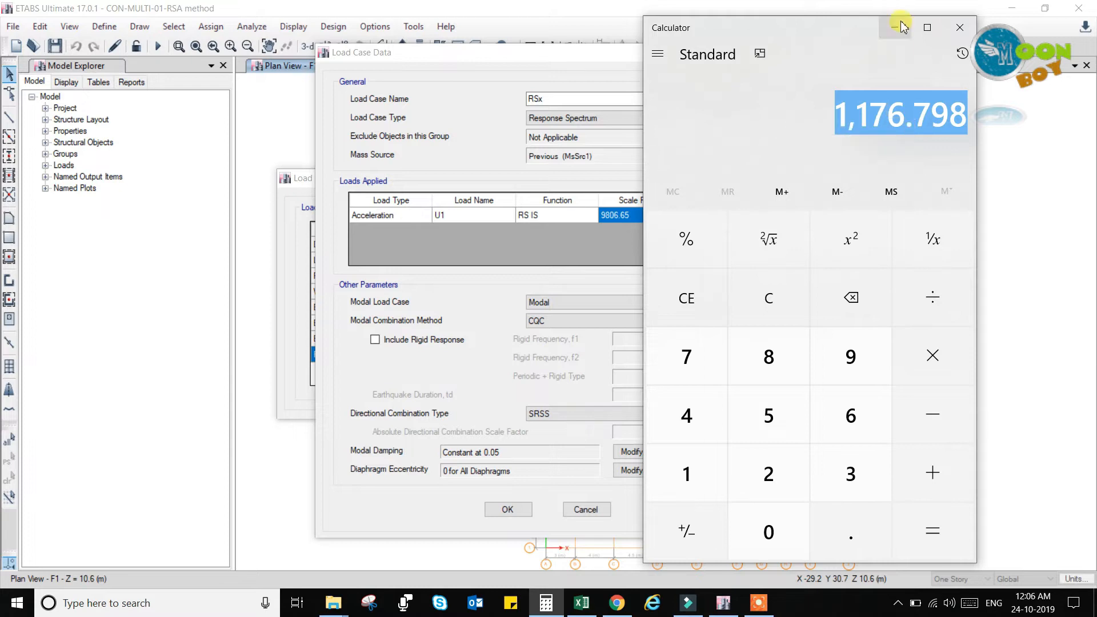
{"action": "left_click", "coordinate": [897, 29]}
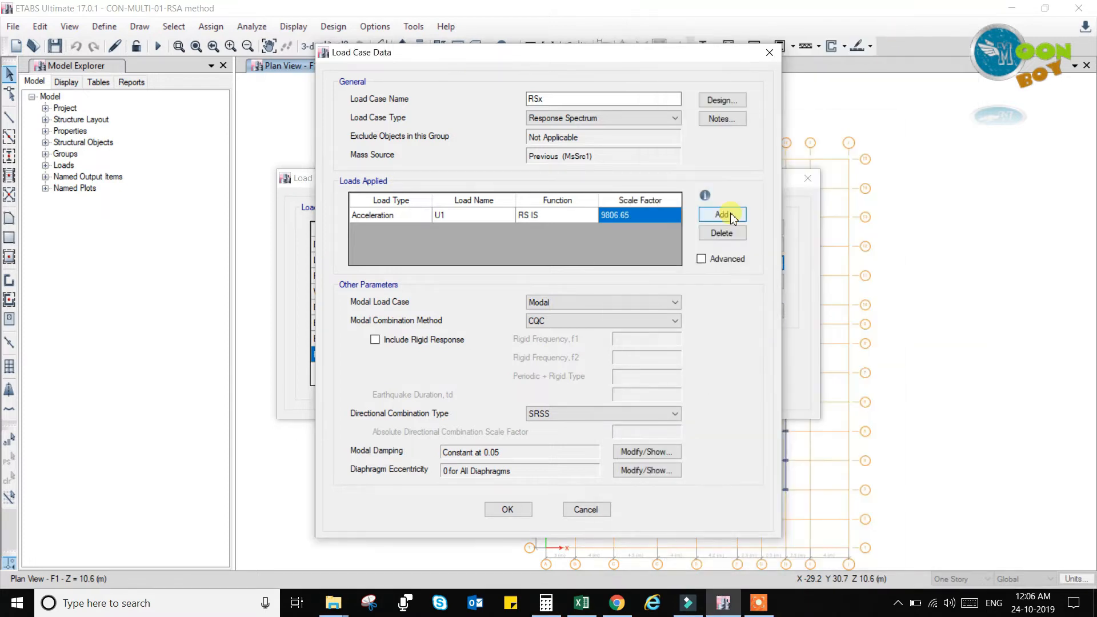
{"action": "left_click", "coordinate": [622, 215]}
{"action": "right_click", "coordinate": [623, 215]}
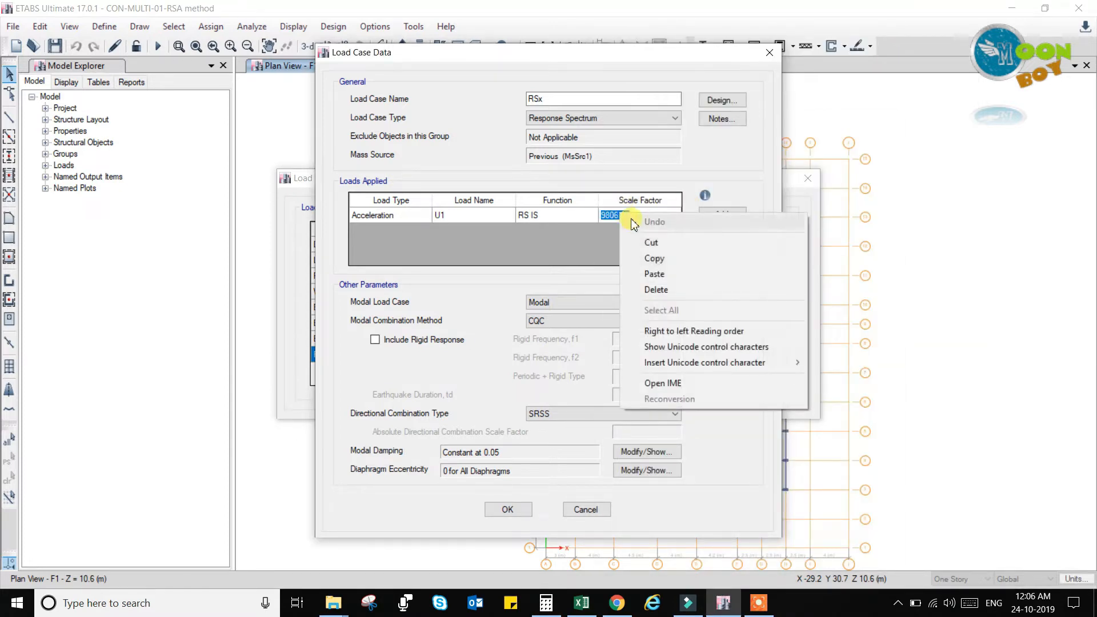
{"action": "left_click", "coordinate": [655, 276]}
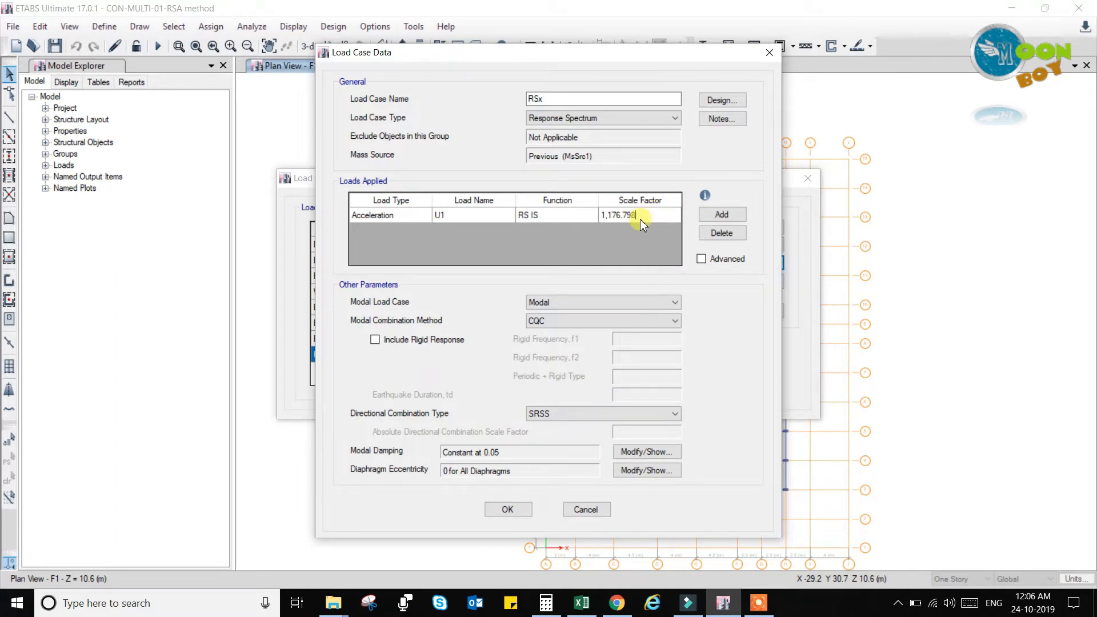
{"action": "left_click", "coordinate": [507, 509]}
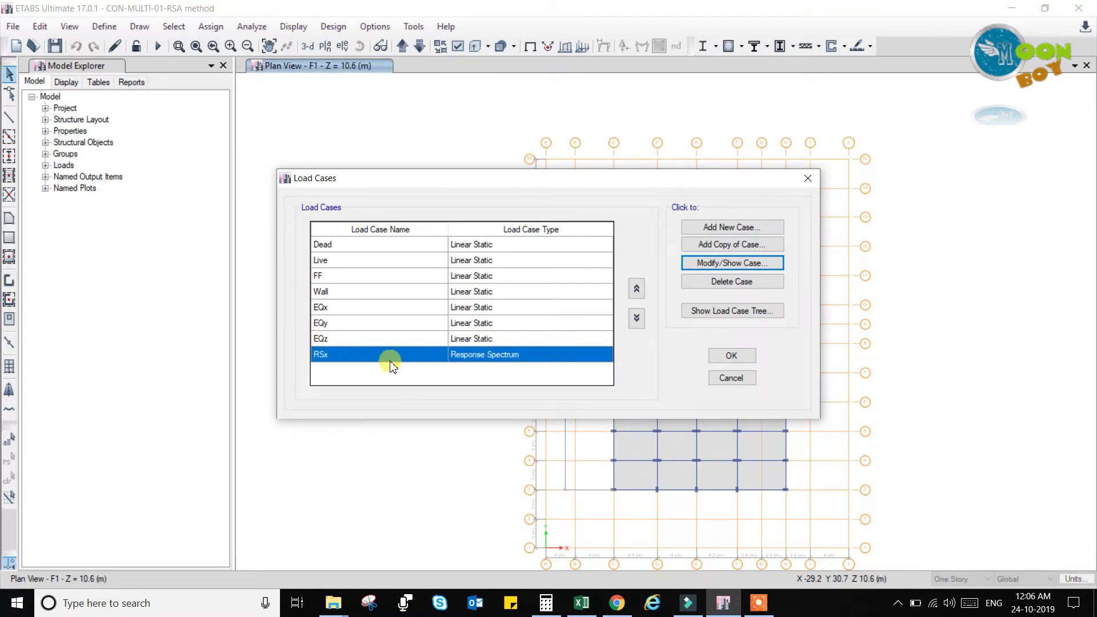
Add a copy of the RSx load case named RSy with its acceleration load set to U2, and accept it
{"action": "left_click", "coordinate": [734, 246]}
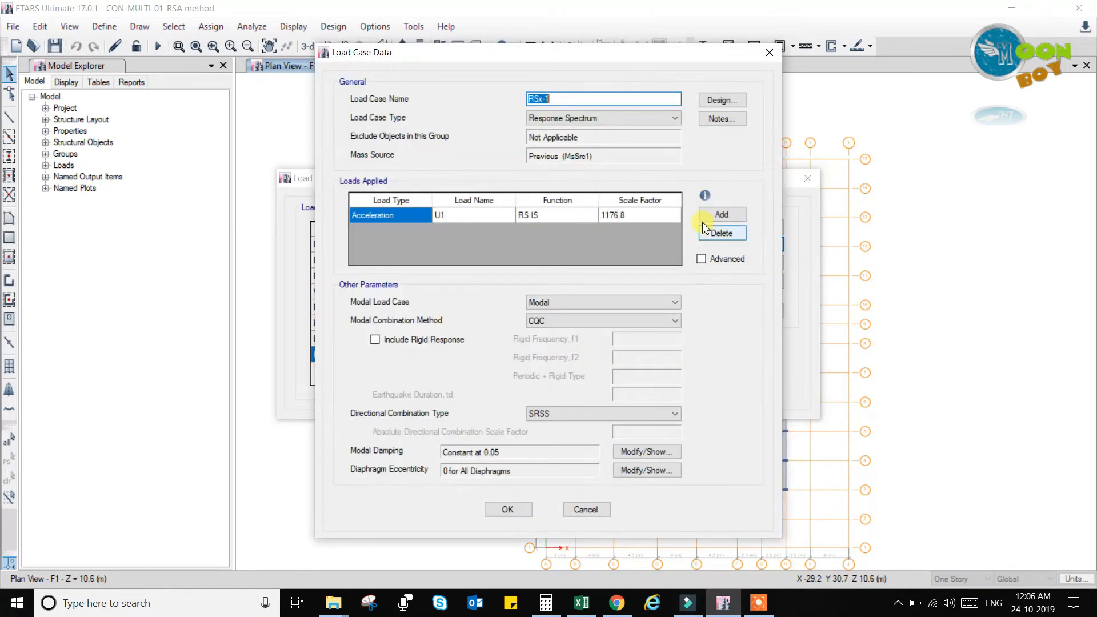
{"action": "left_click_drag", "start_coordinate": [540, 97], "coordinate": [565, 100]}
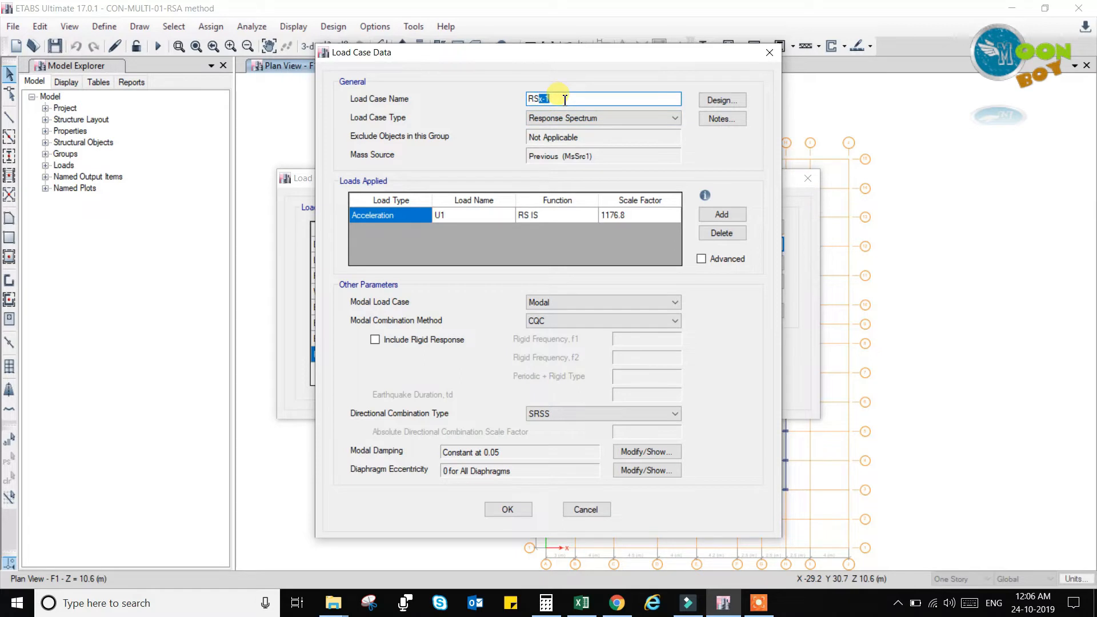
{"action": "type", "text": "y"}
{"action": "left_click", "coordinate": [489, 216]}
{"action": "left_click", "coordinate": [490, 218]}
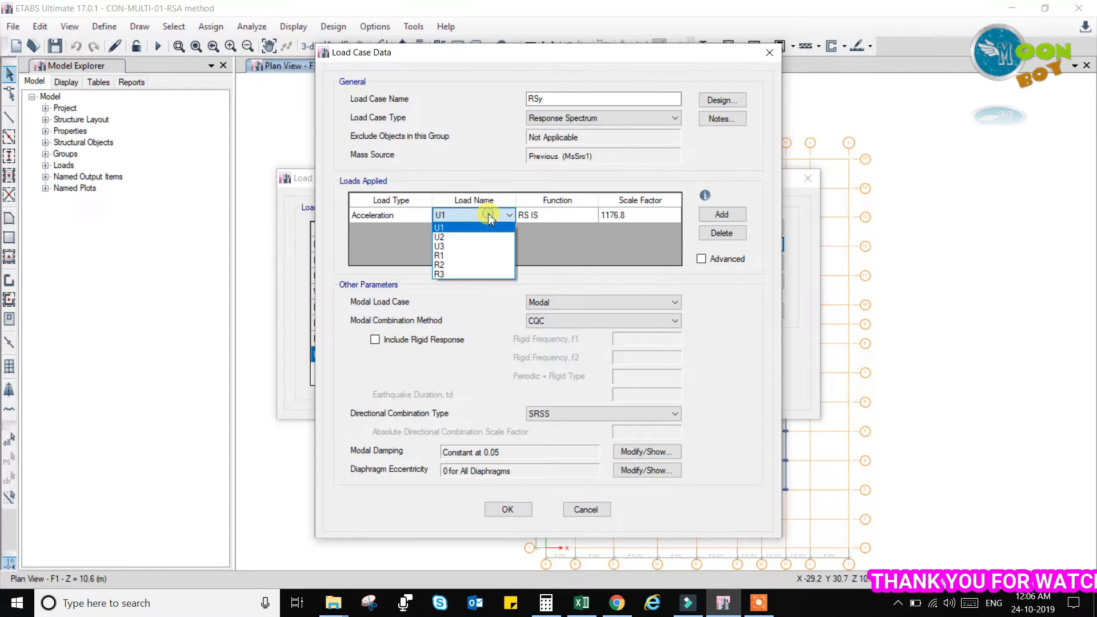
{"action": "left_click", "coordinate": [469, 236]}
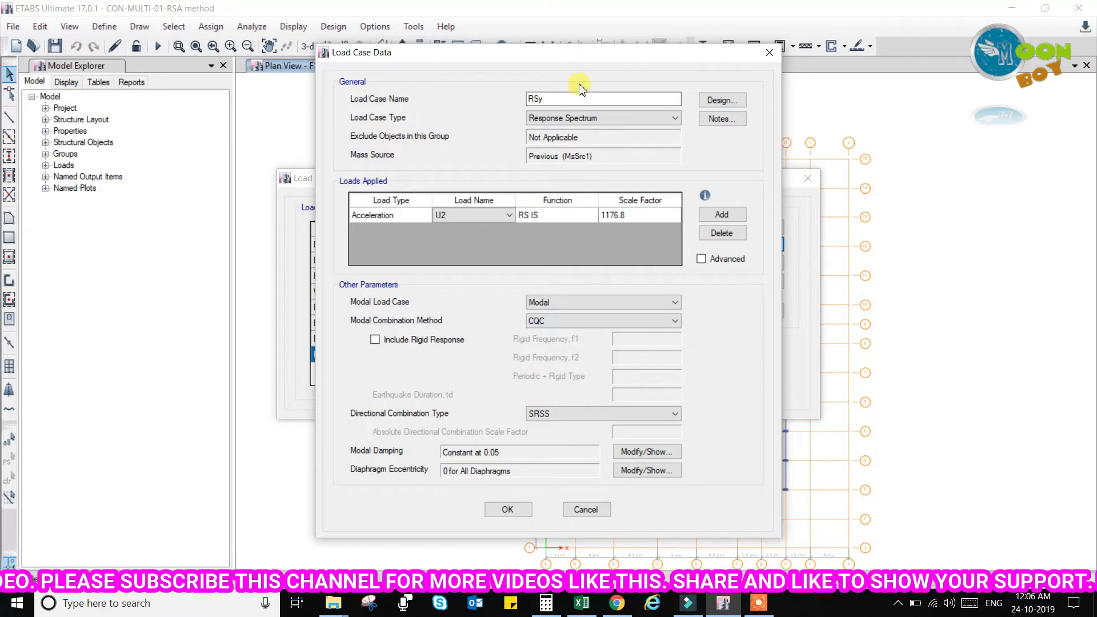
{"action": "left_click_drag", "start_coordinate": [578, 56], "coordinate": [680, 52]}
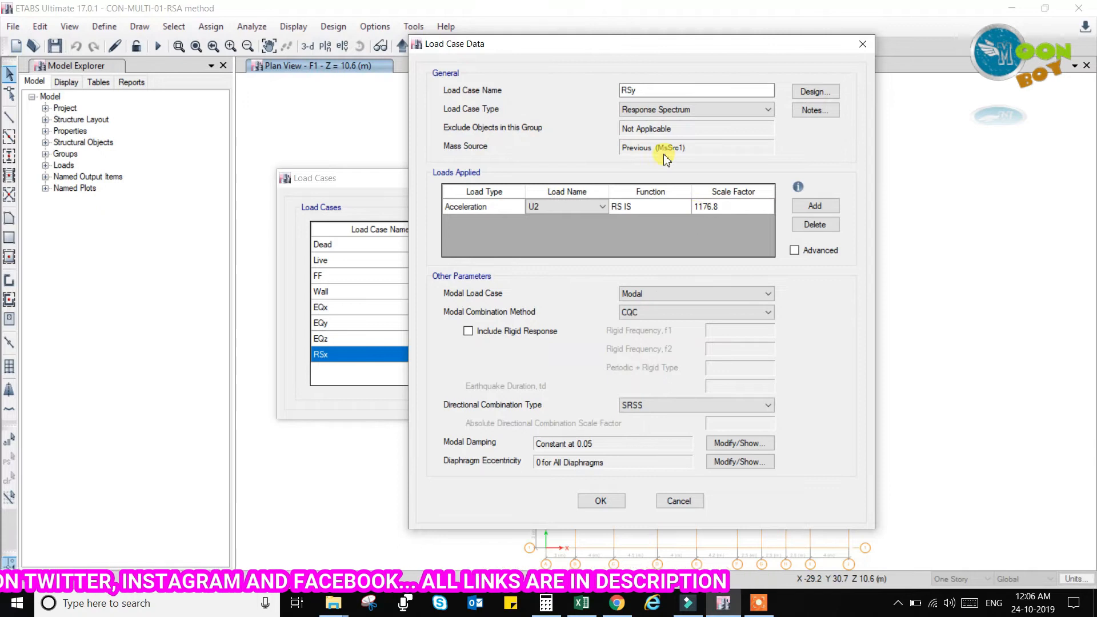
{"action": "left_click_drag", "start_coordinate": [596, 43], "coordinate": [639, 48]}
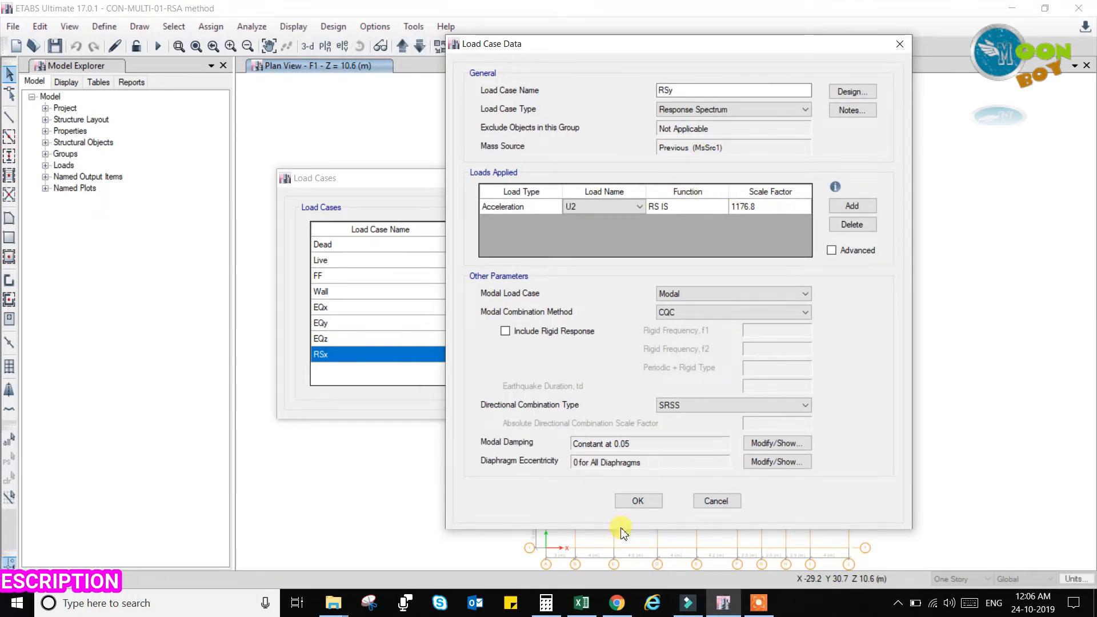
{"action": "left_click", "coordinate": [643, 503]}
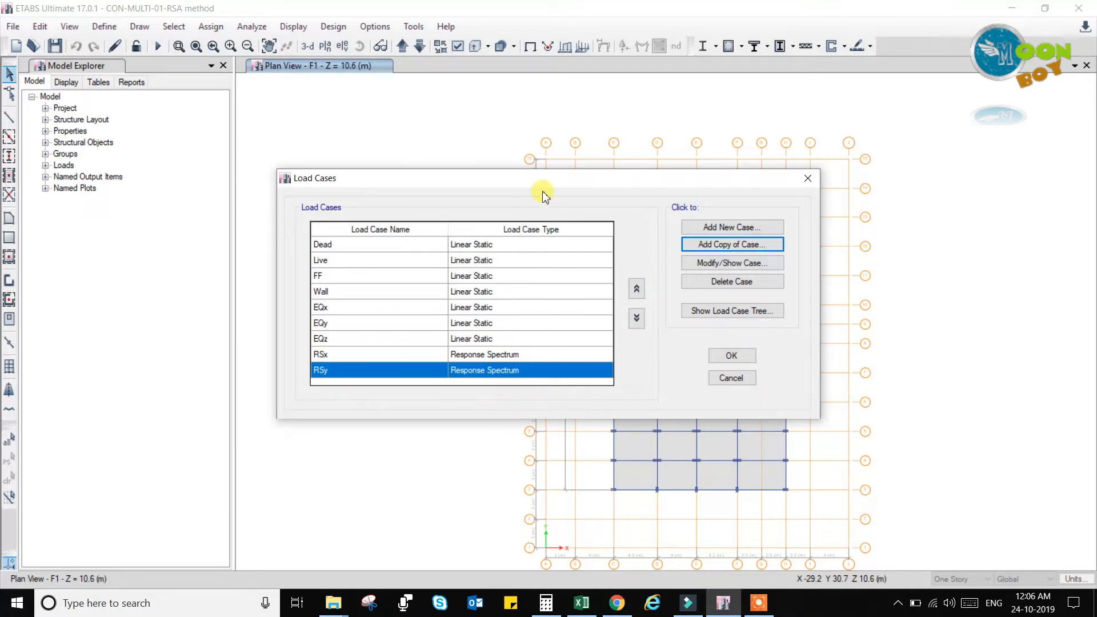
{"action": "left_click_drag", "start_coordinate": [563, 178], "coordinate": [626, 160]}
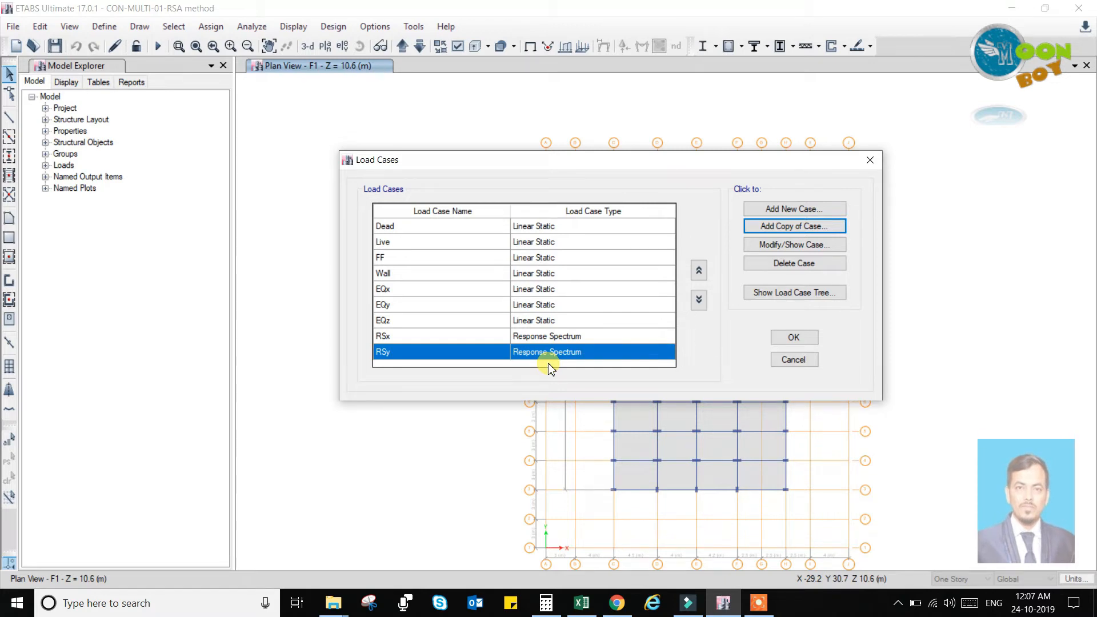
{"action": "left_click_drag", "start_coordinate": [623, 161], "coordinate": [629, 150]}
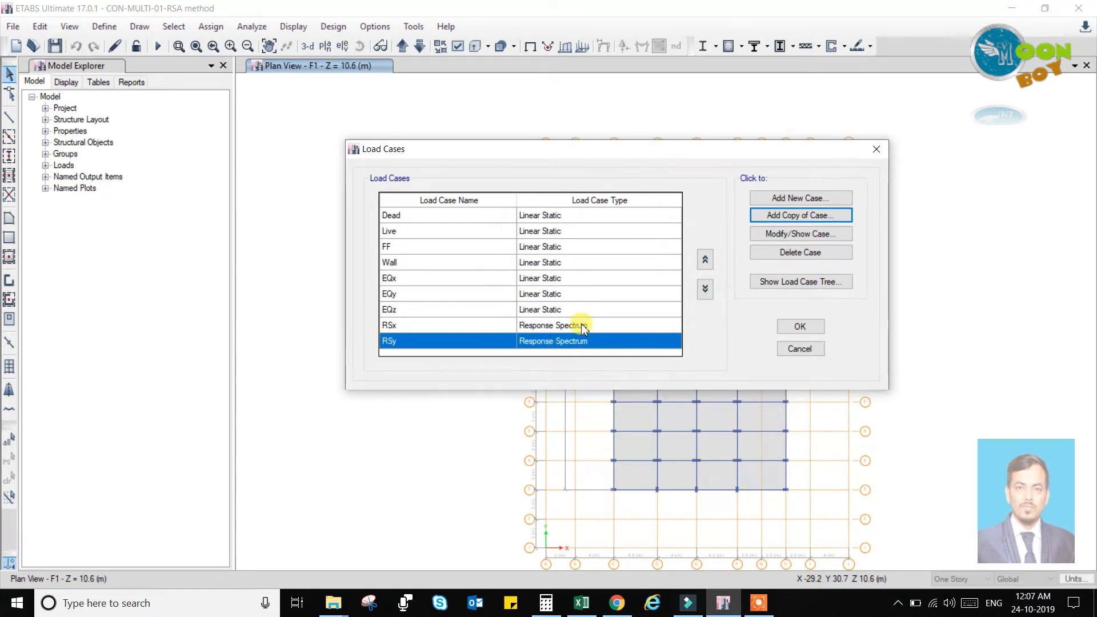
{"action": "left_click", "coordinate": [583, 327]}
{"action": "left_click", "coordinate": [591, 343]}
{"action": "left_click", "coordinate": [587, 325]}
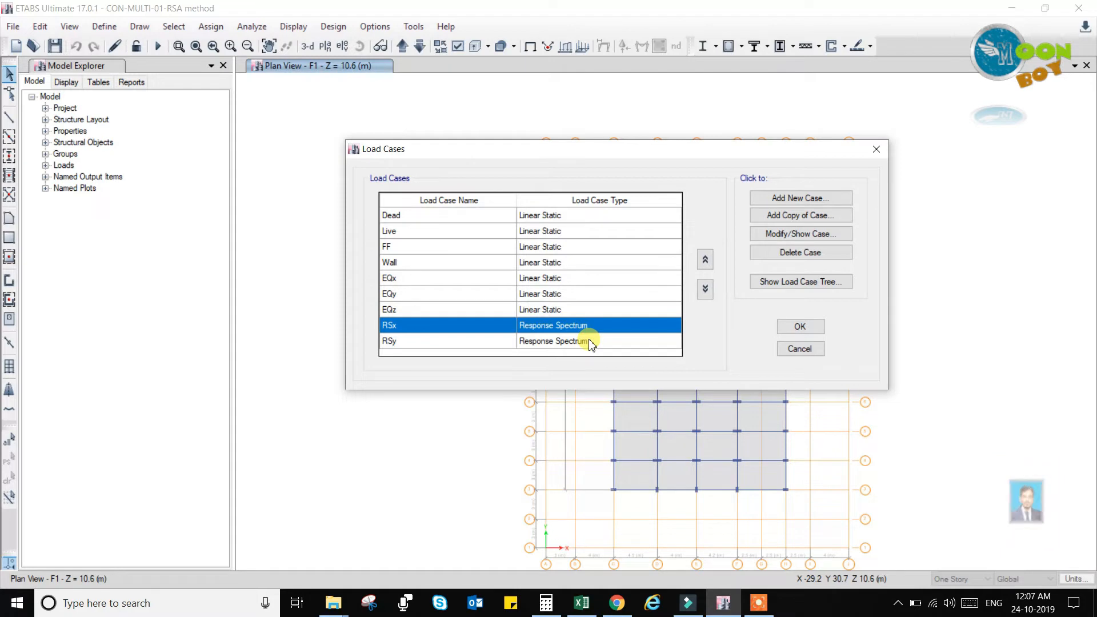
{"action": "left_click", "coordinate": [591, 342]}
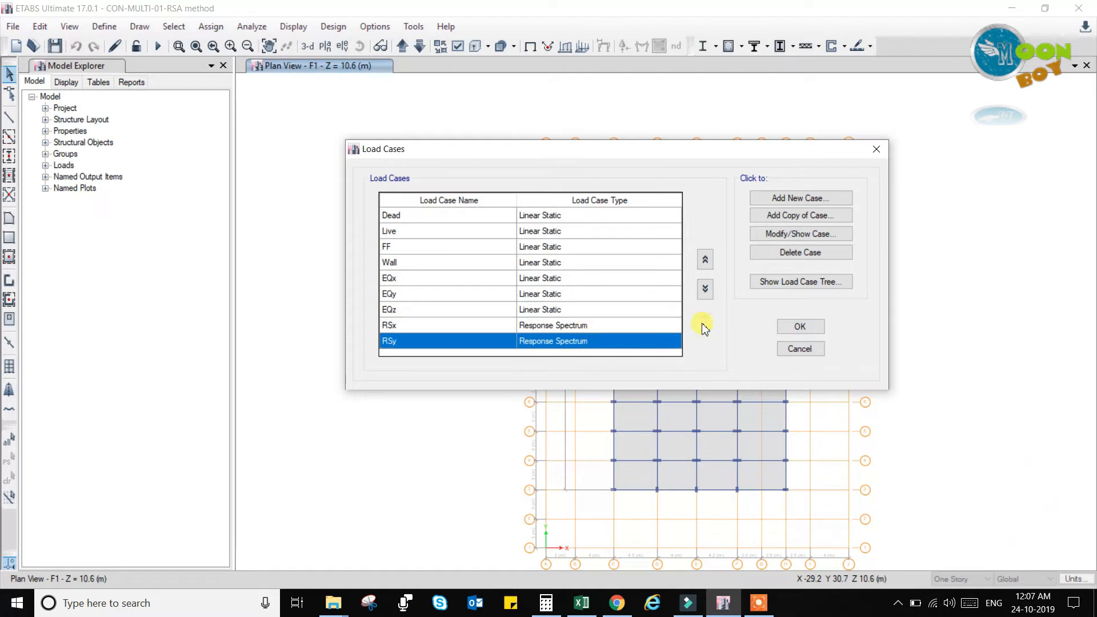
Accept the load case definitions and review the load cases set to run, checking the RSx and RSy entries
{"action": "left_click", "coordinate": [800, 328]}
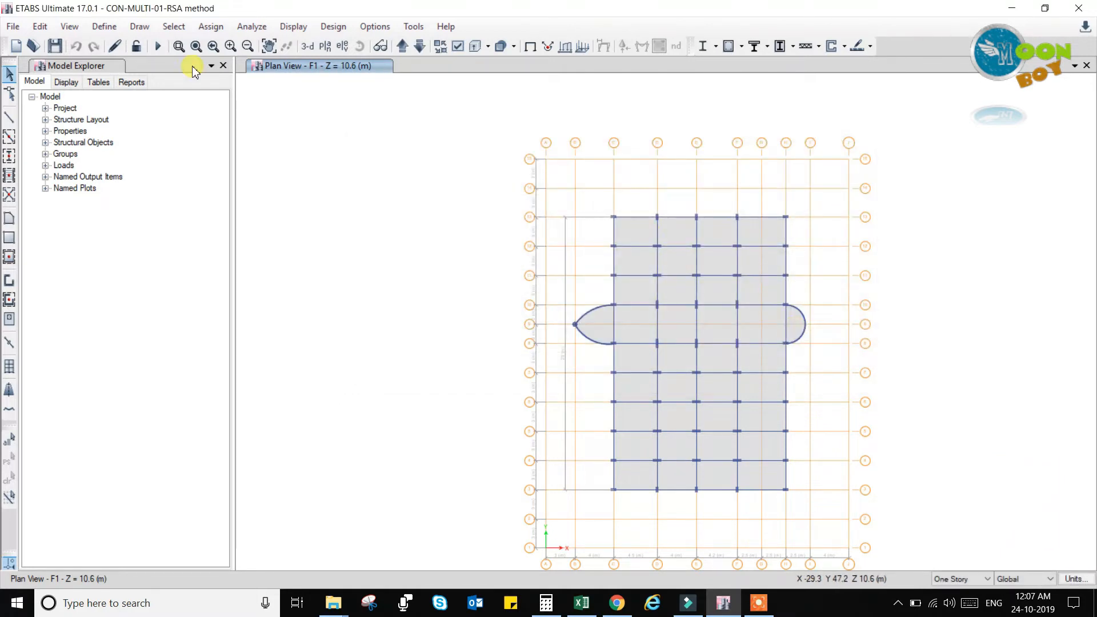
{"action": "left_click", "coordinate": [109, 28]}
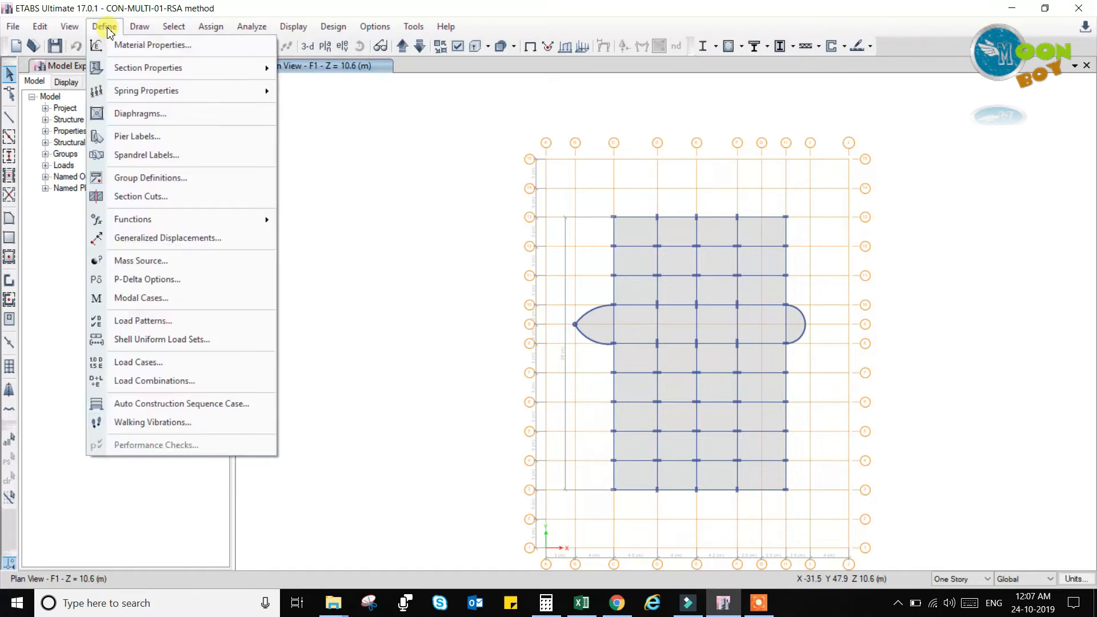
{"action": "left_click", "coordinate": [119, 29]}
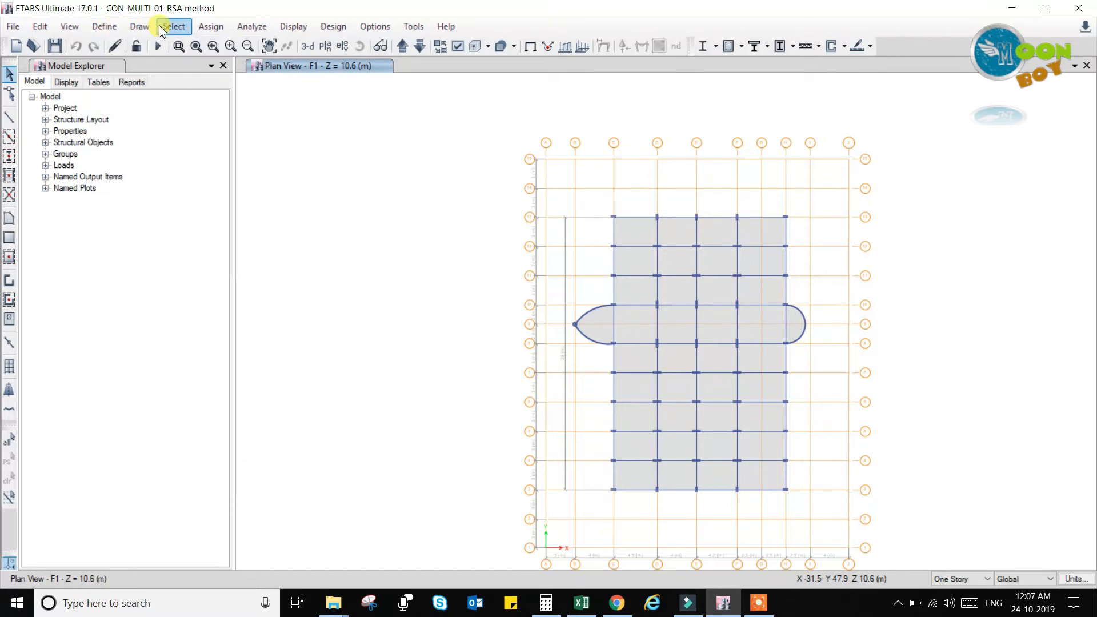
{"action": "left_click", "coordinate": [251, 26]}
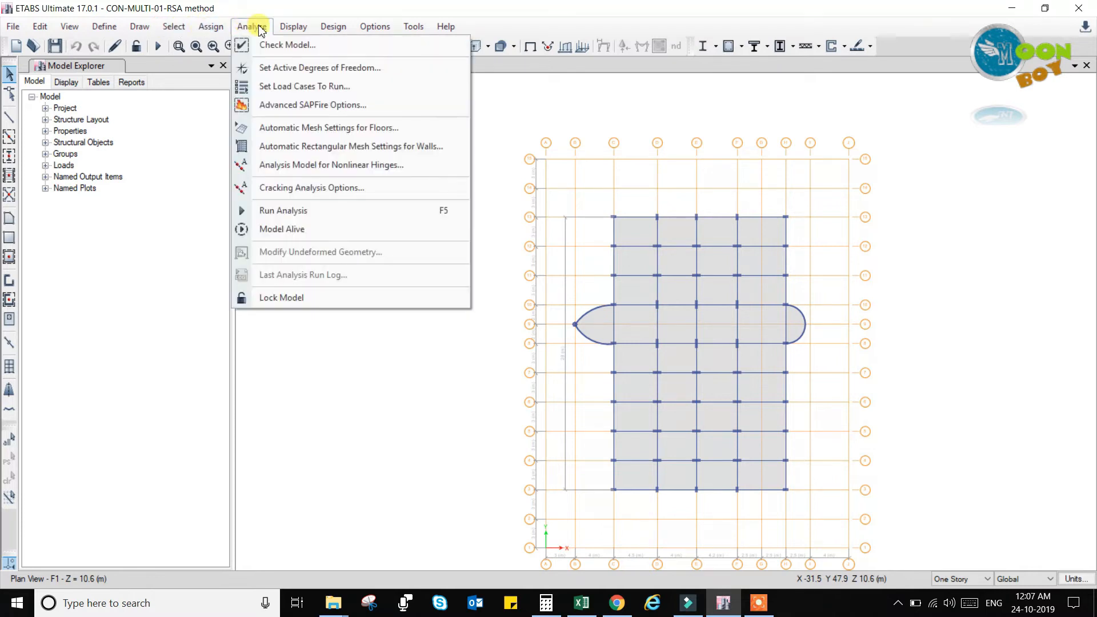
{"action": "left_click", "coordinate": [278, 86]}
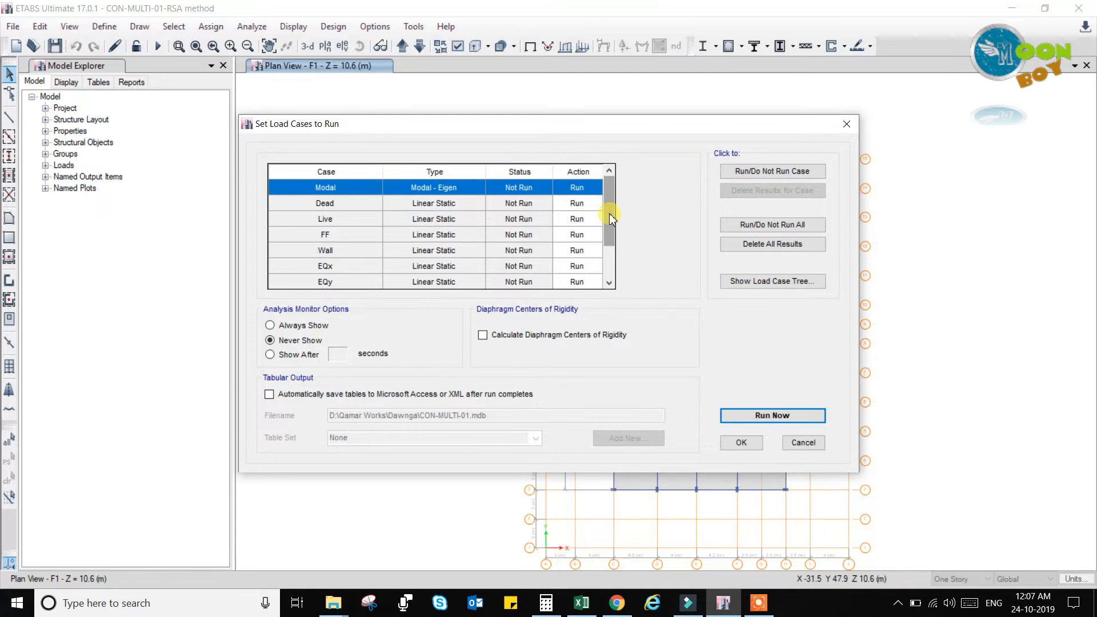
{"action": "left_click_drag", "start_coordinate": [610, 214], "coordinate": [611, 279]}
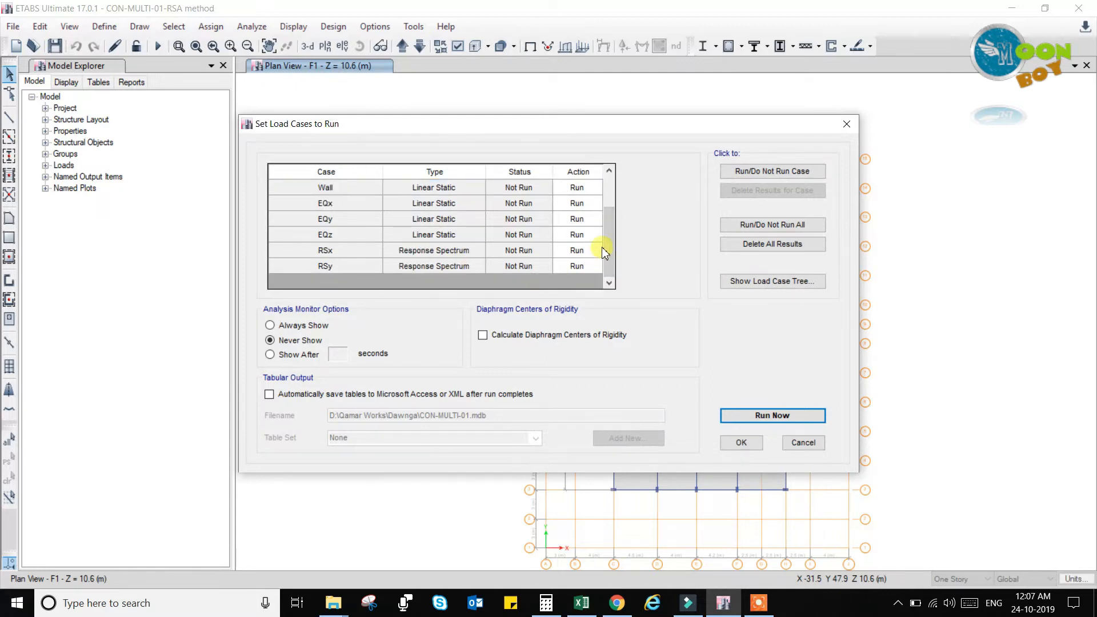
{"action": "left_click_drag", "start_coordinate": [610, 253], "coordinate": [610, 198]}
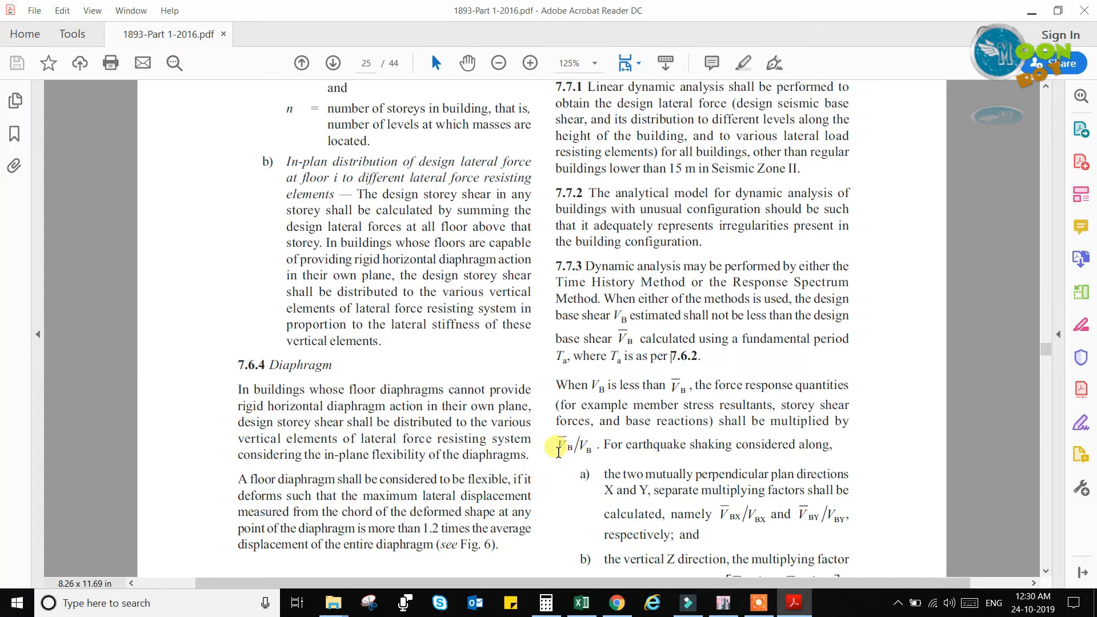
Switch to the IS 1893 PDF and examine clause 7.7.3 on the design base shear and its multiplying factor
{"action": "left_click_drag", "start_coordinate": [594, 459], "coordinate": [557, 447]}
{"action": "left_click", "coordinate": [557, 445]}
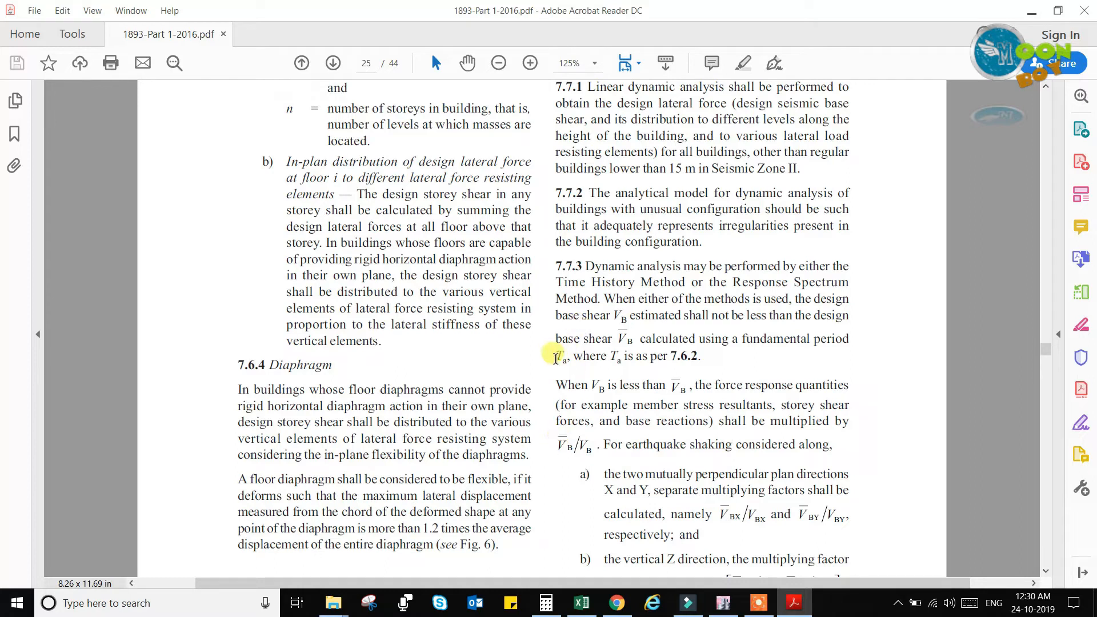
{"action": "left_click_drag", "start_coordinate": [555, 355], "coordinate": [574, 361]}
{"action": "left_click", "coordinate": [599, 394]}
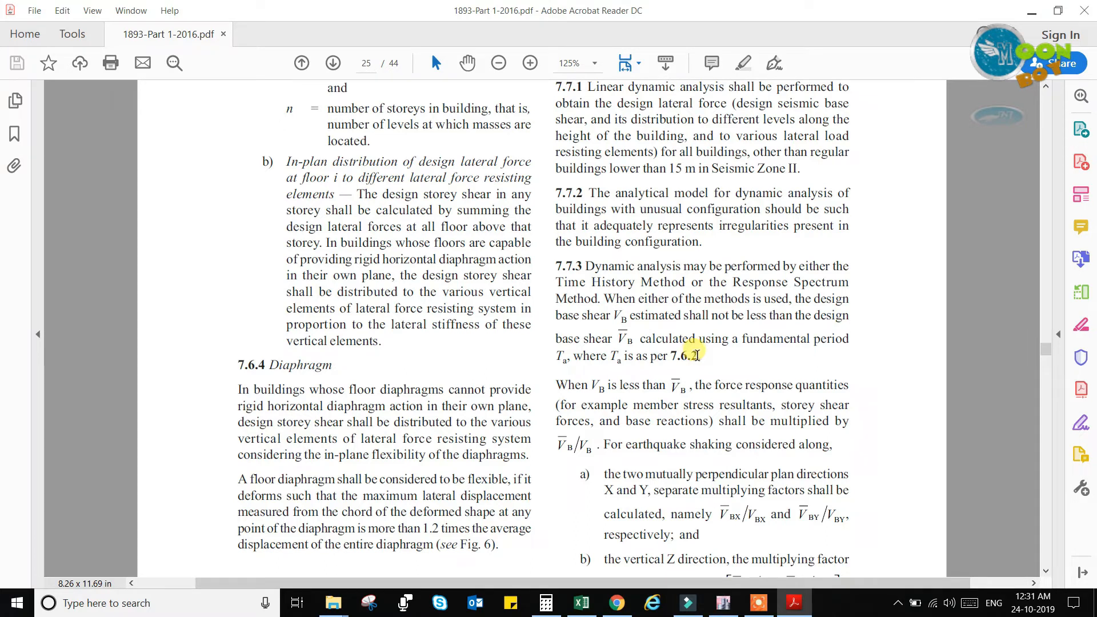
{"action": "left_click", "coordinate": [776, 601]}
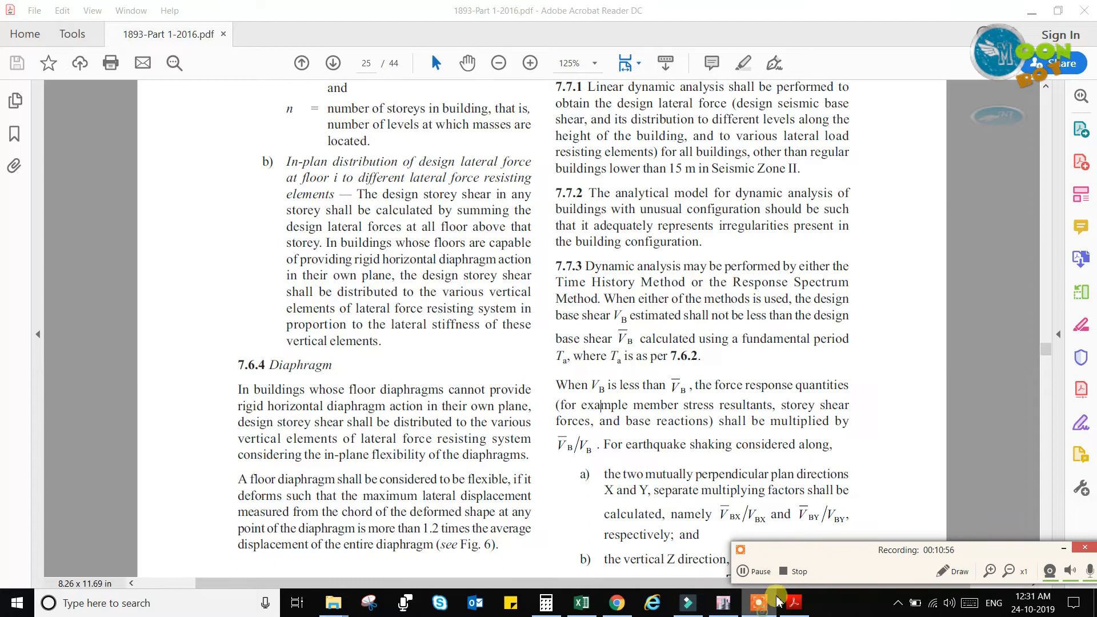
{"action": "left_click", "coordinate": [754, 572]}
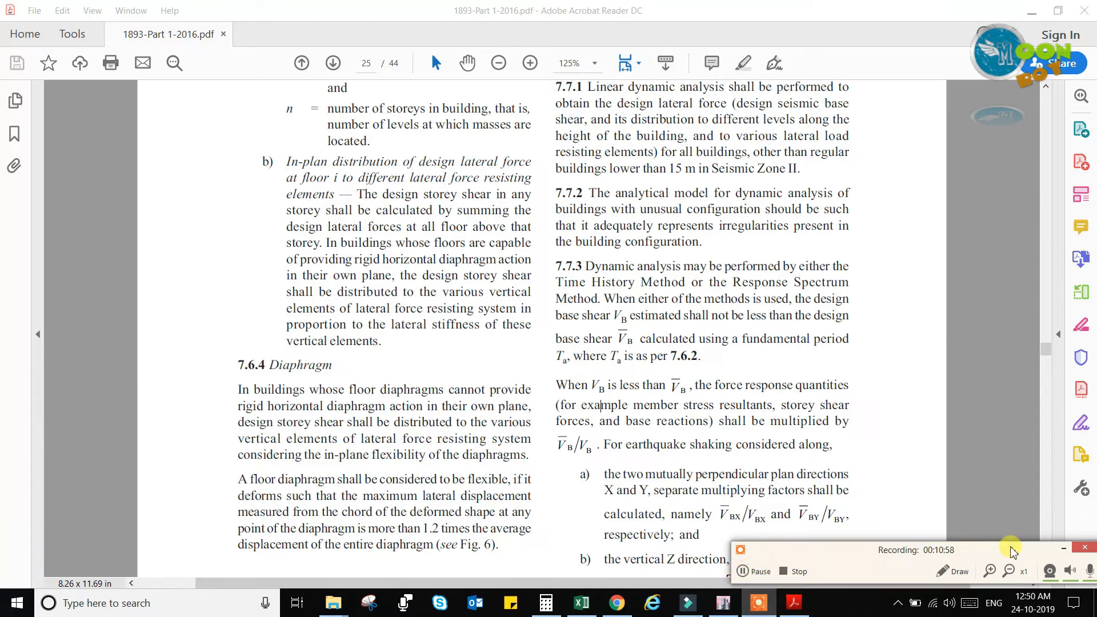
{"action": "left_click", "coordinate": [1064, 549]}
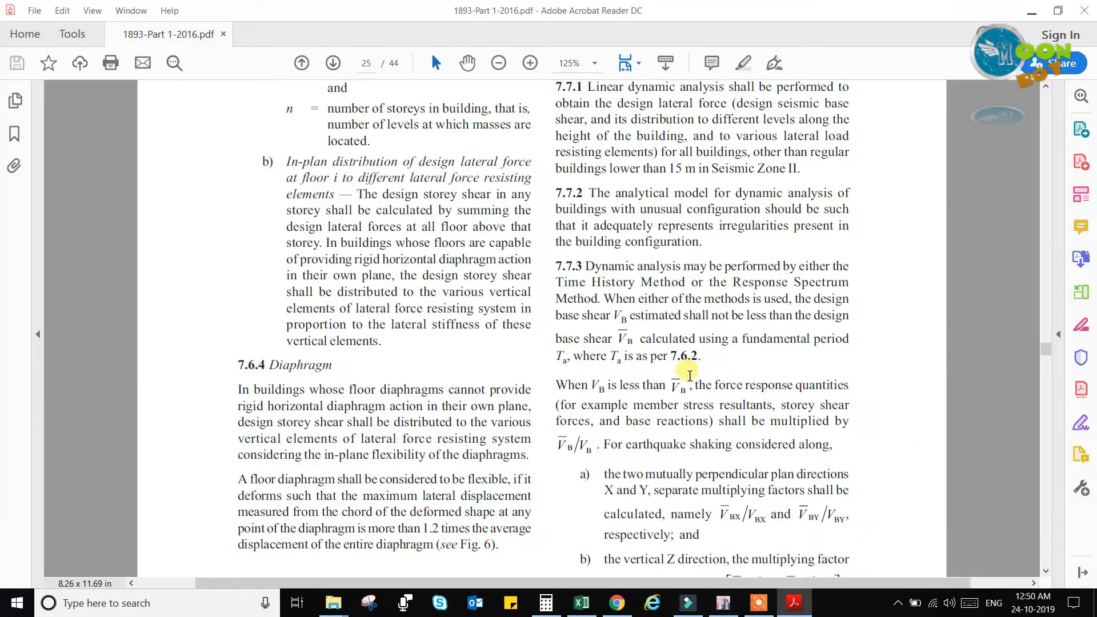
Switch to the browser and examine the revised scale factor formula in the Scale factor in RSA article
{"action": "left_click", "coordinate": [600, 406]}
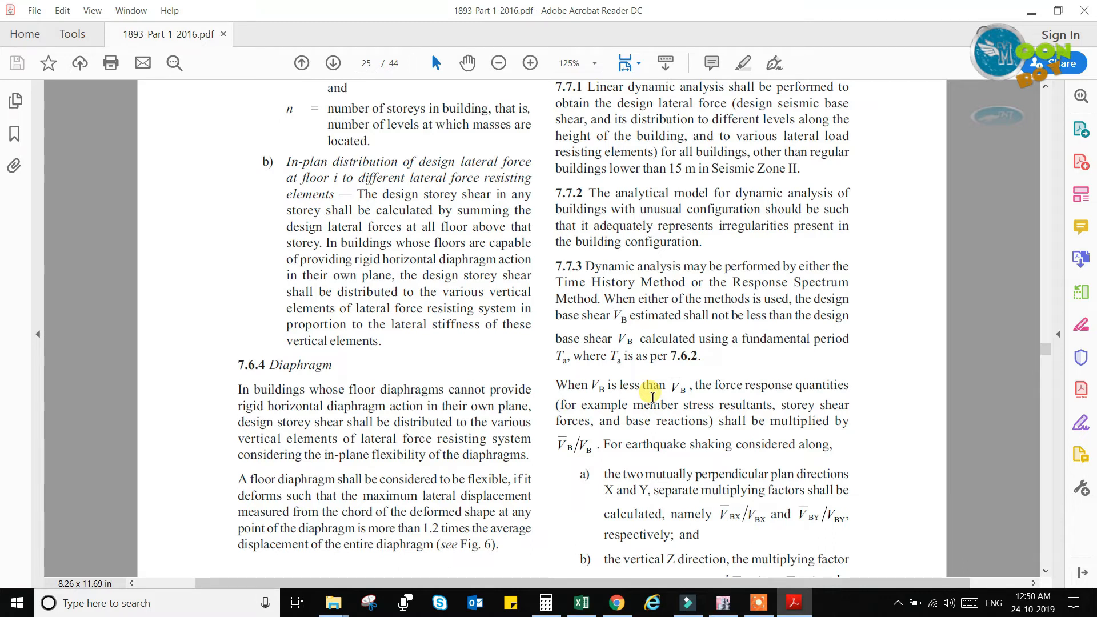
{"action": "left_click", "coordinate": [616, 602]}
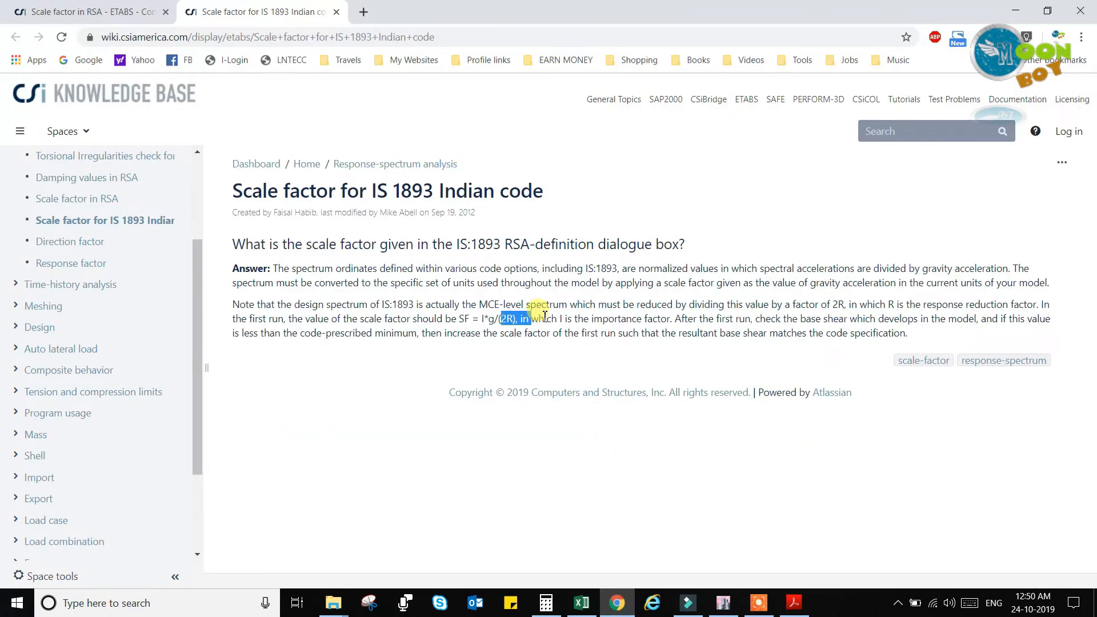
{"action": "left_click", "coordinate": [59, 7]}
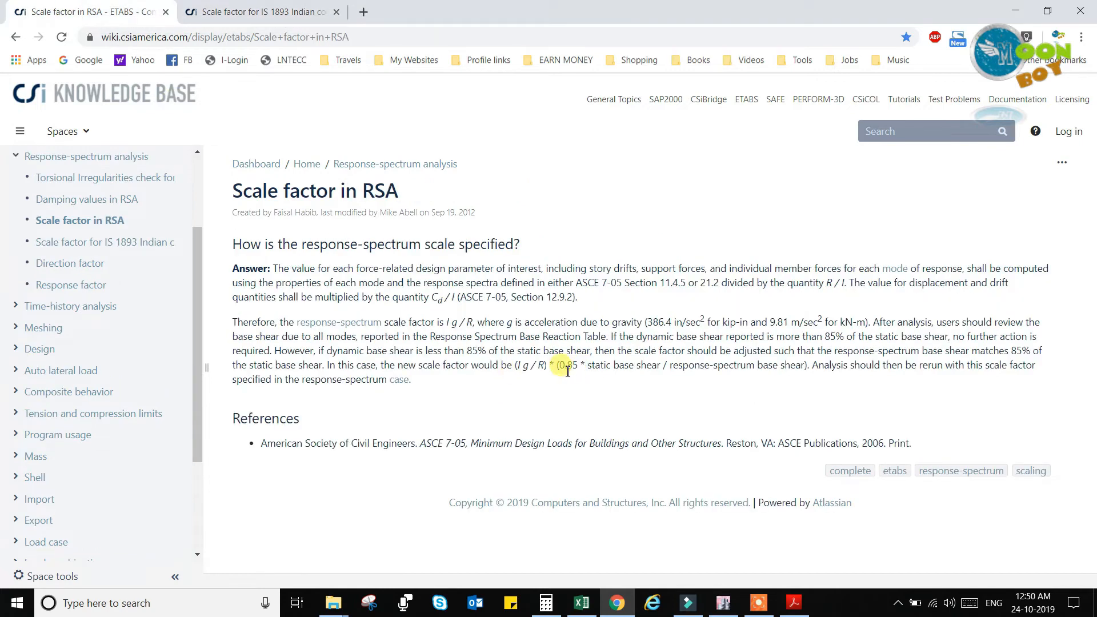
{"action": "left_click_drag", "start_coordinate": [559, 367], "coordinate": [790, 366]}
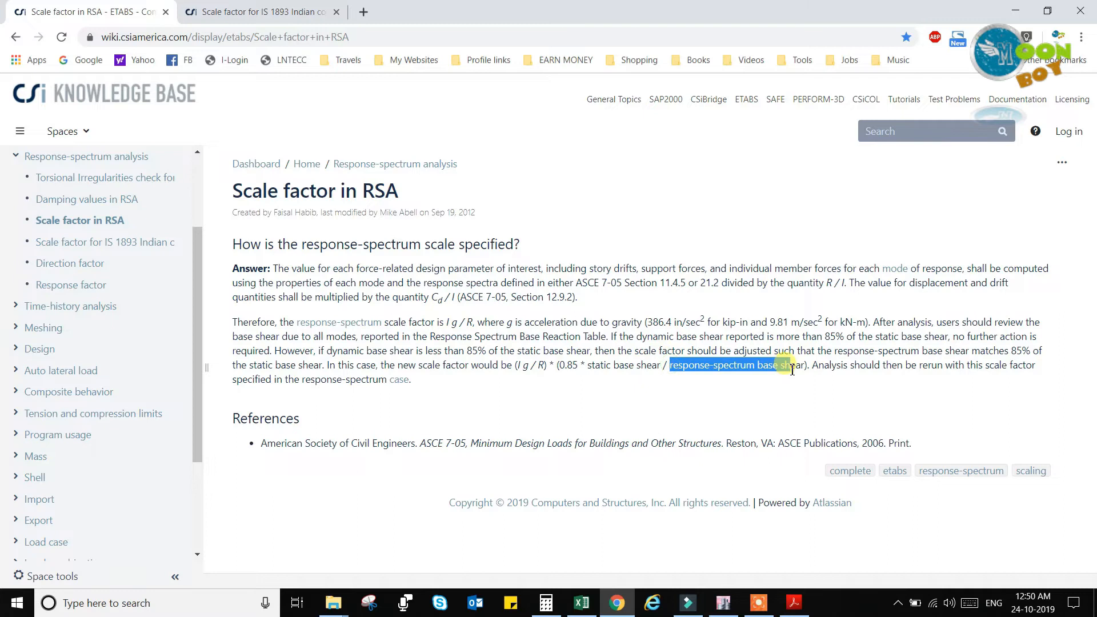
{"action": "left_click", "coordinate": [809, 406]}
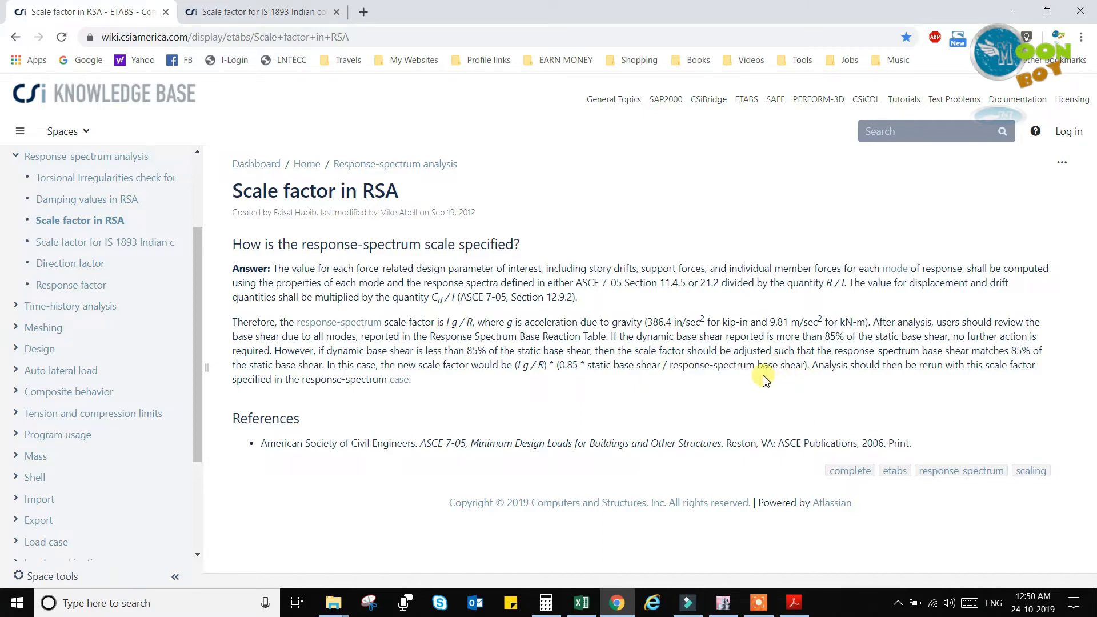
{"action": "left_click_drag", "start_coordinate": [670, 365], "coordinate": [785, 372]}
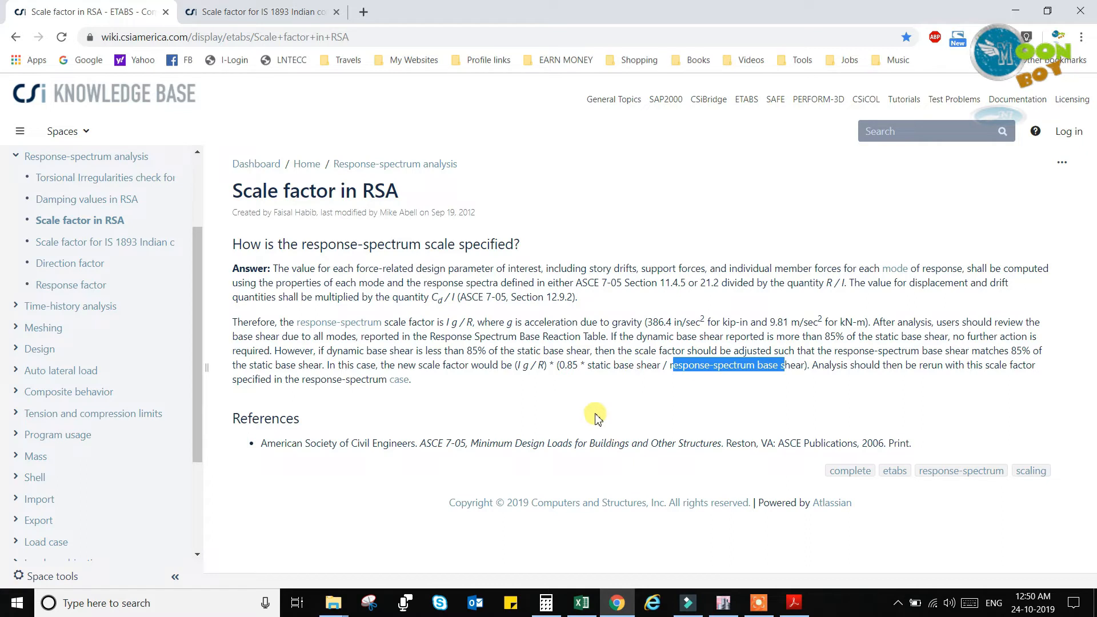
Compare the I*g/(2R) term in the IS 1893 scale factor article with the I g / R term in the Scale factor in RSA article
{"action": "left_click", "coordinate": [269, 10]}
{"action": "left_click_drag", "start_coordinate": [473, 319], "coordinate": [521, 319]}
{"action": "left_click", "coordinate": [541, 351]}
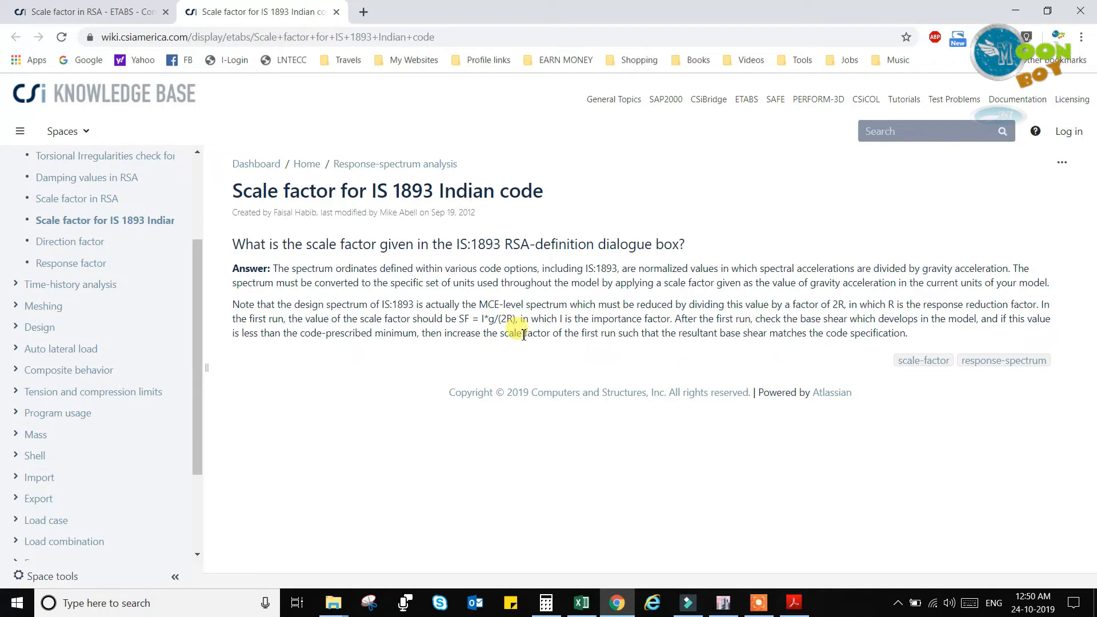
{"action": "left_click", "coordinate": [86, 11]}
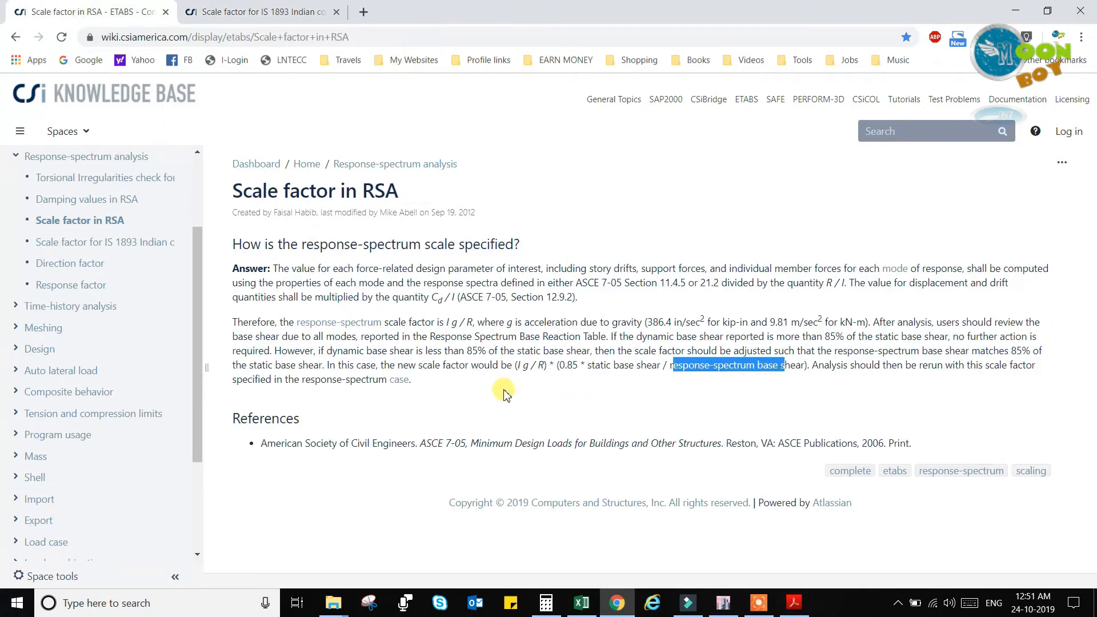
{"action": "left_click_drag", "start_coordinate": [514, 366], "coordinate": [555, 372]}
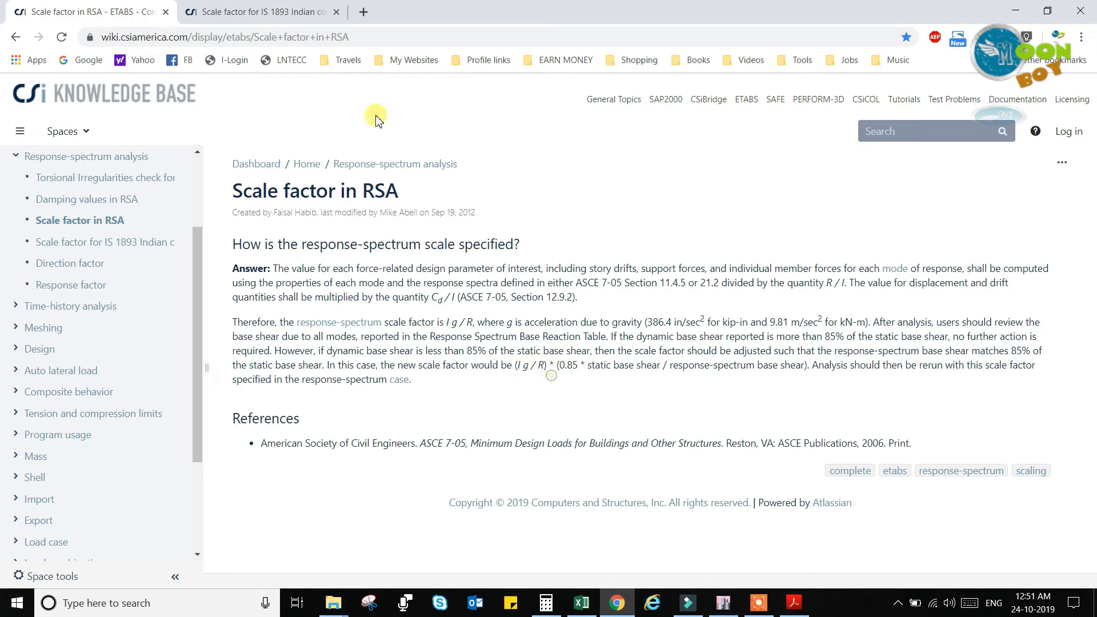
{"action": "left_click", "coordinate": [277, 13]}
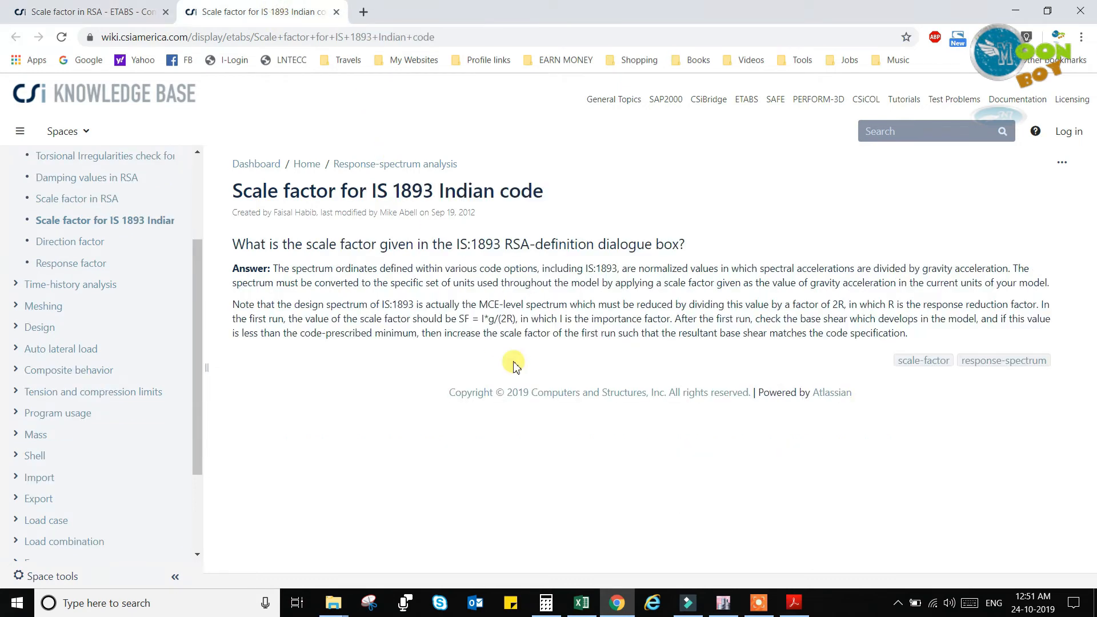
Switch to ETABS, open tables for all model, analysis and design data, and display the Base Reactions table
{"action": "left_click", "coordinate": [724, 604]}
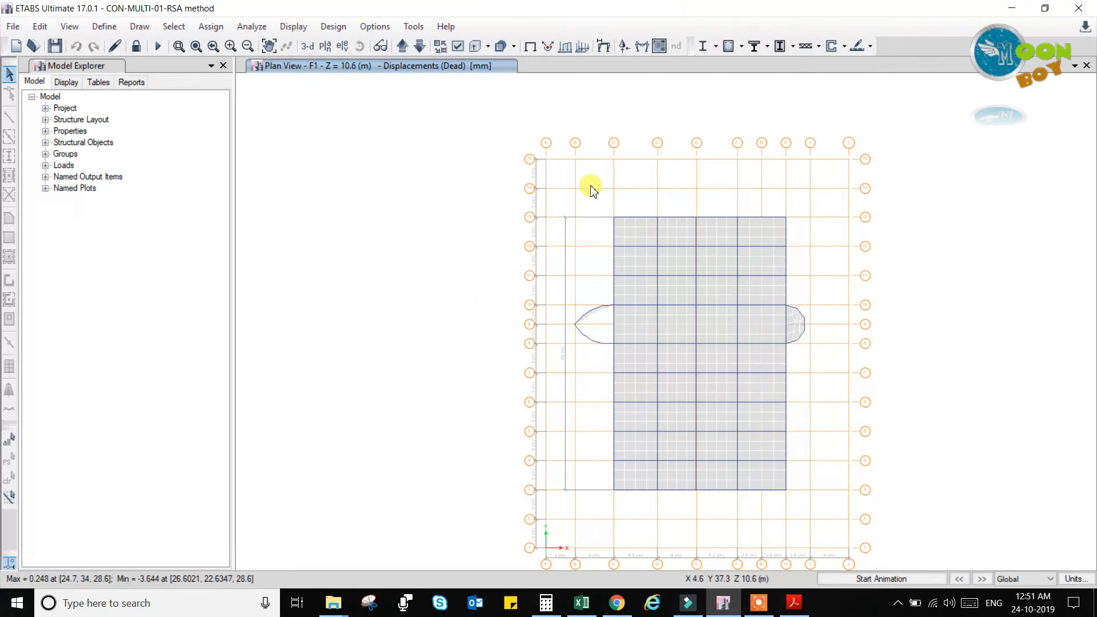
{"action": "left_click", "coordinate": [297, 29]}
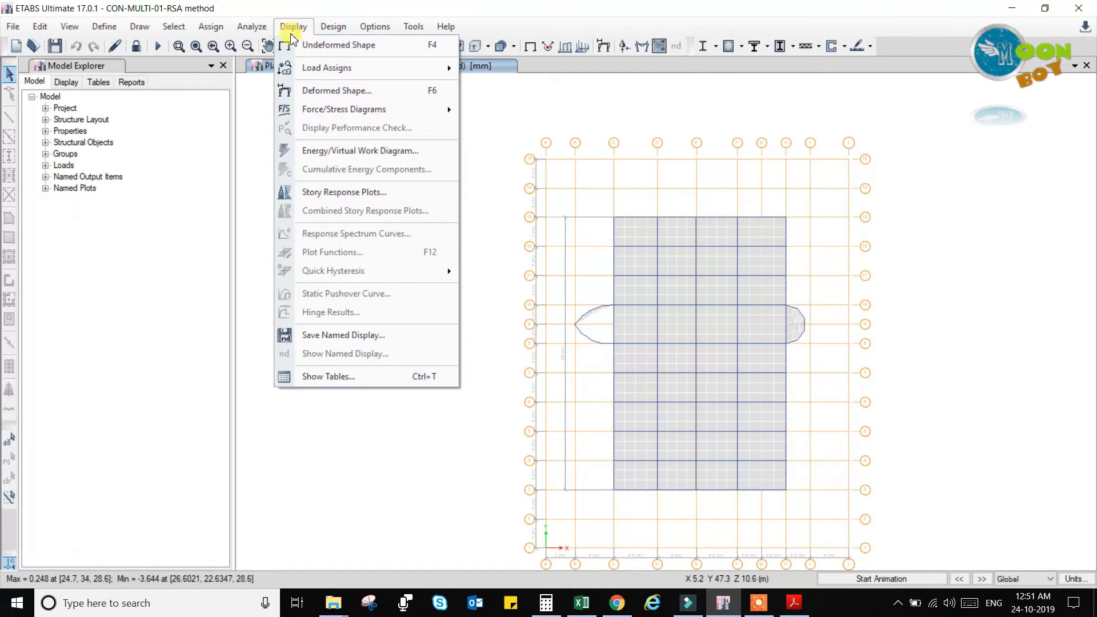
{"action": "left_click", "coordinate": [337, 377]}
{"action": "left_click", "coordinate": [392, 92]}
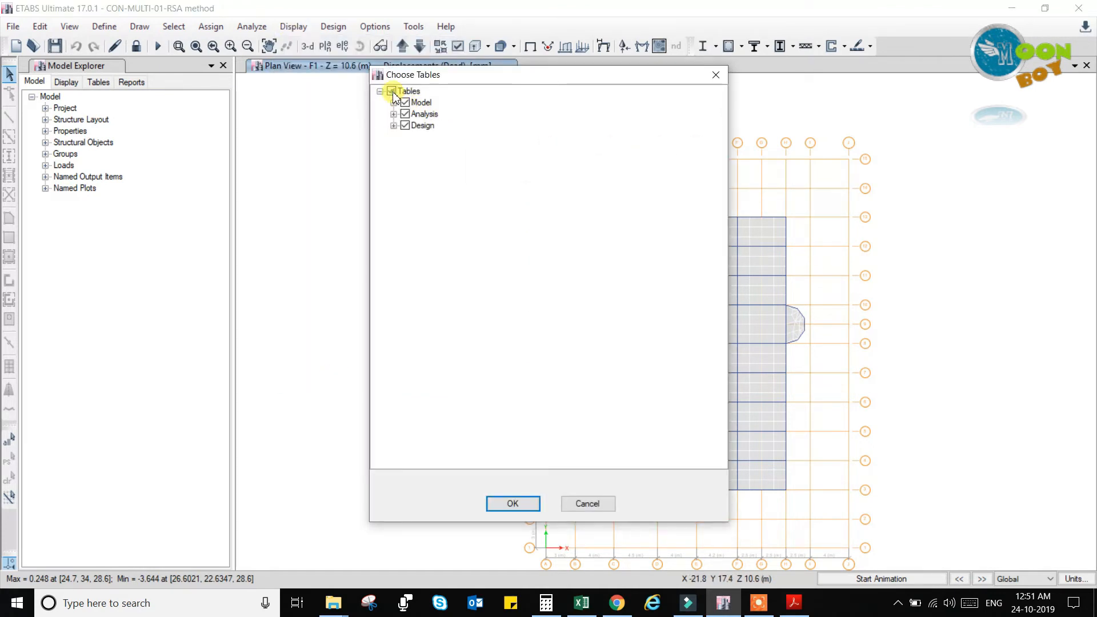
{"action": "left_click", "coordinate": [518, 503]}
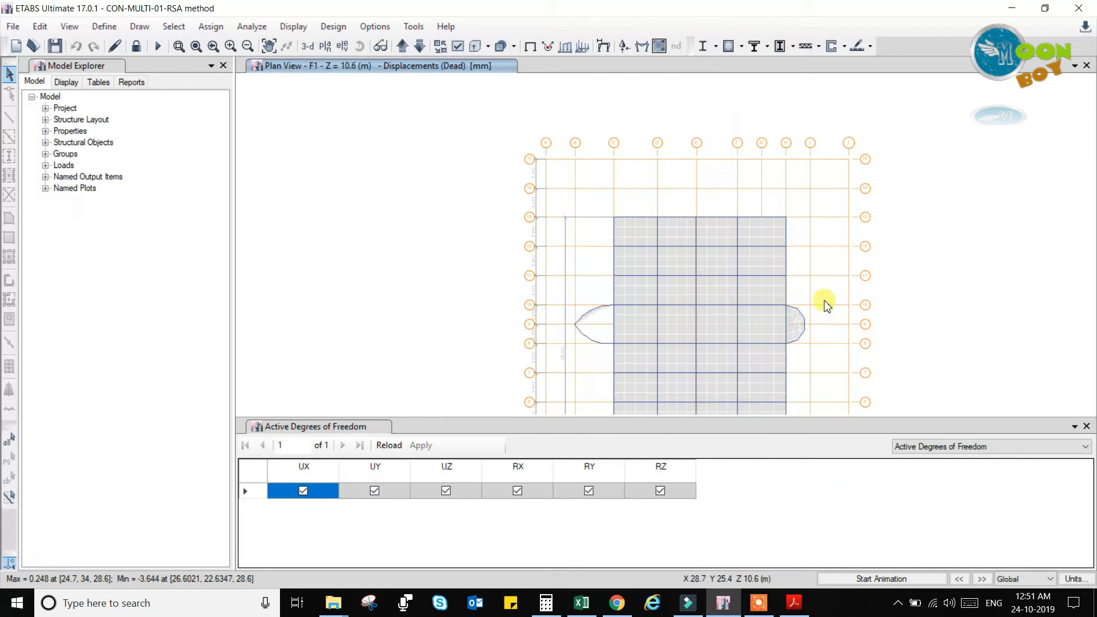
{"action": "left_click", "coordinate": [943, 446]}
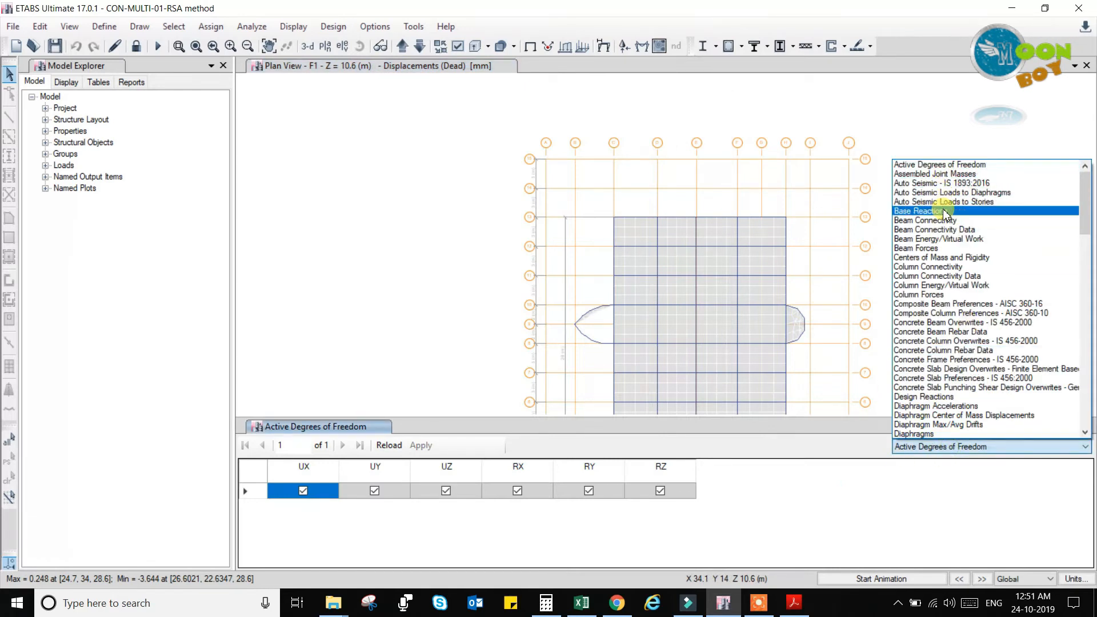
{"action": "left_click", "coordinate": [944, 212]}
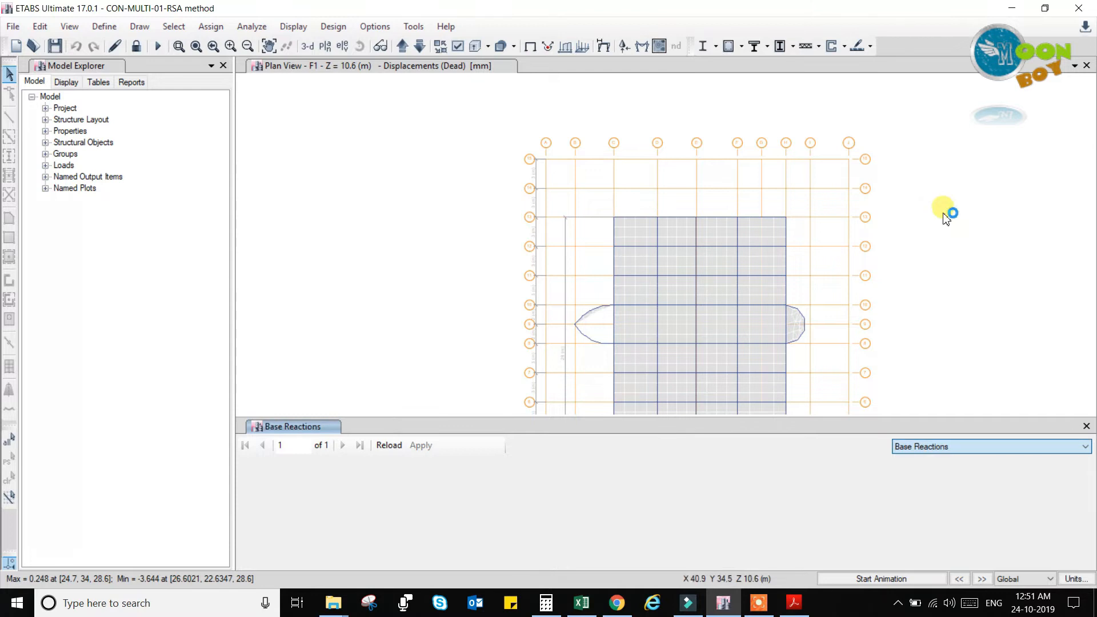
Compare the FX base reactions of EQx and RSx Max, and the FY base reactions of EQy and RSy Max
{"action": "left_click", "coordinate": [405, 538]}
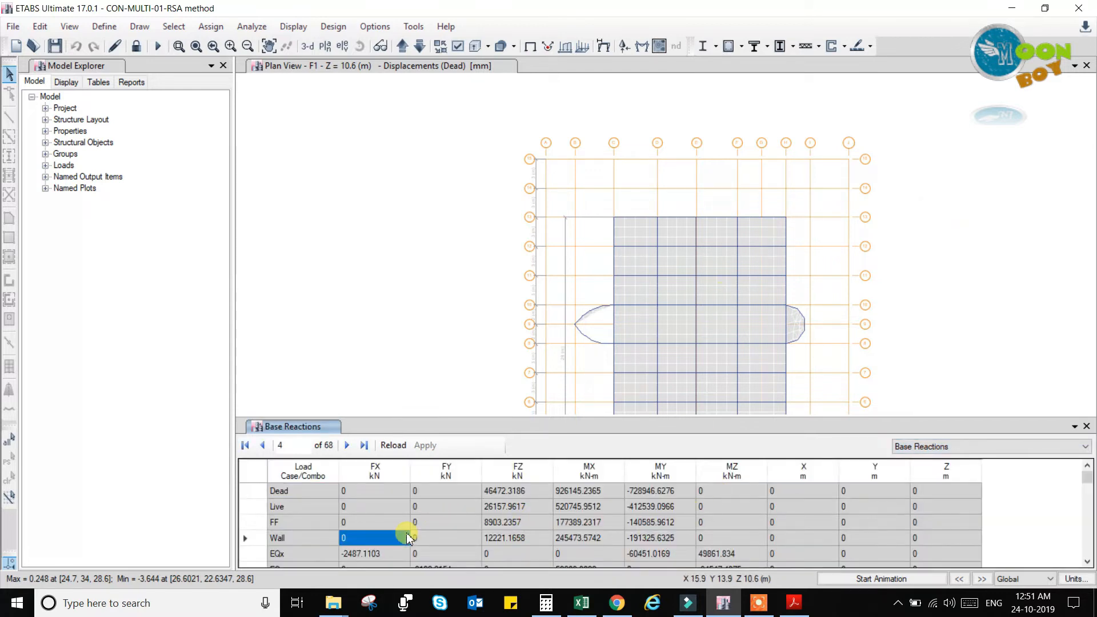
{"action": "scroll", "coordinate": [407, 537], "scroll_direction": "down", "scroll_amount": 3}
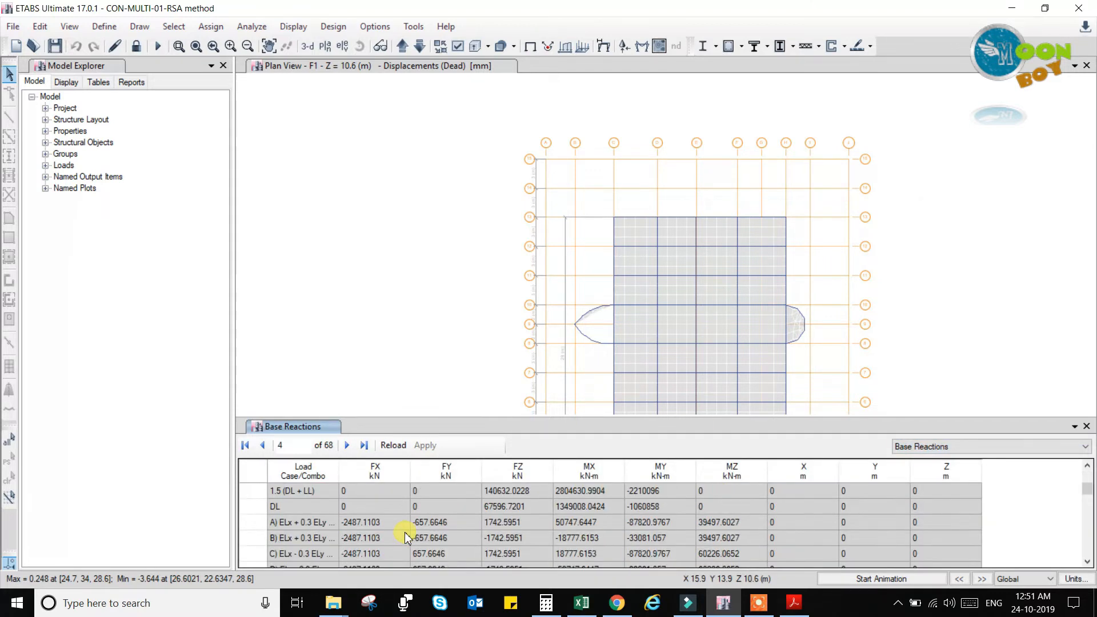
{"action": "left_click", "coordinate": [1088, 466]}
{"action": "left_click", "coordinate": [1088, 466]}
{"action": "left_click", "coordinate": [1089, 466]}
{"action": "left_click", "coordinate": [1088, 466]}
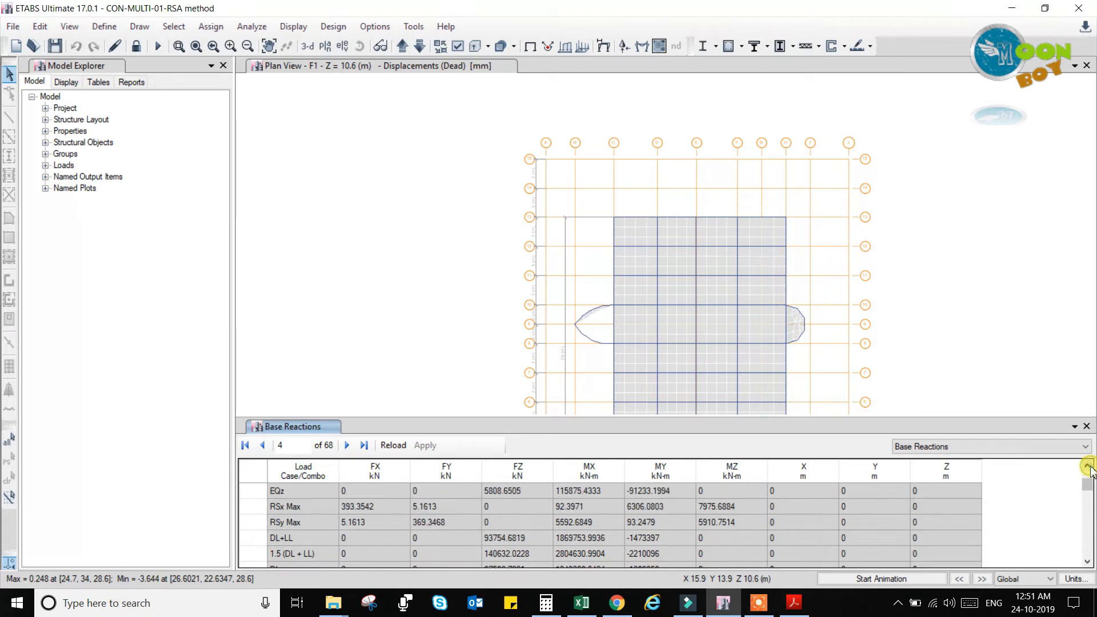
{"action": "left_click", "coordinate": [1089, 466]}
{"action": "left_click", "coordinate": [1088, 466]}
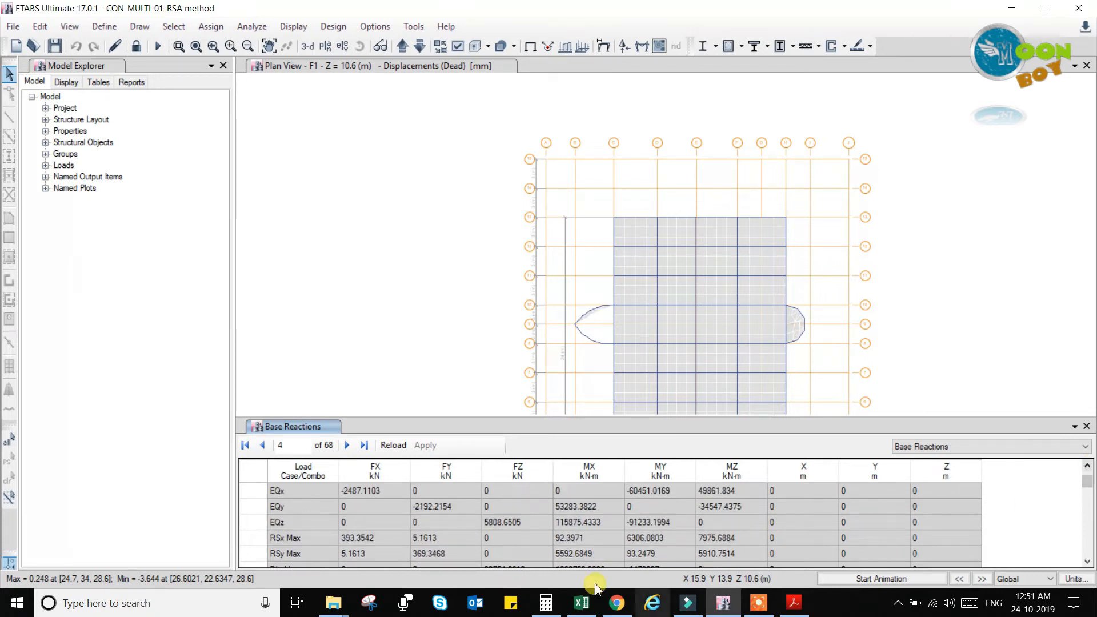
{"action": "left_click", "coordinate": [360, 492]}
{"action": "left_click", "coordinate": [366, 537]}
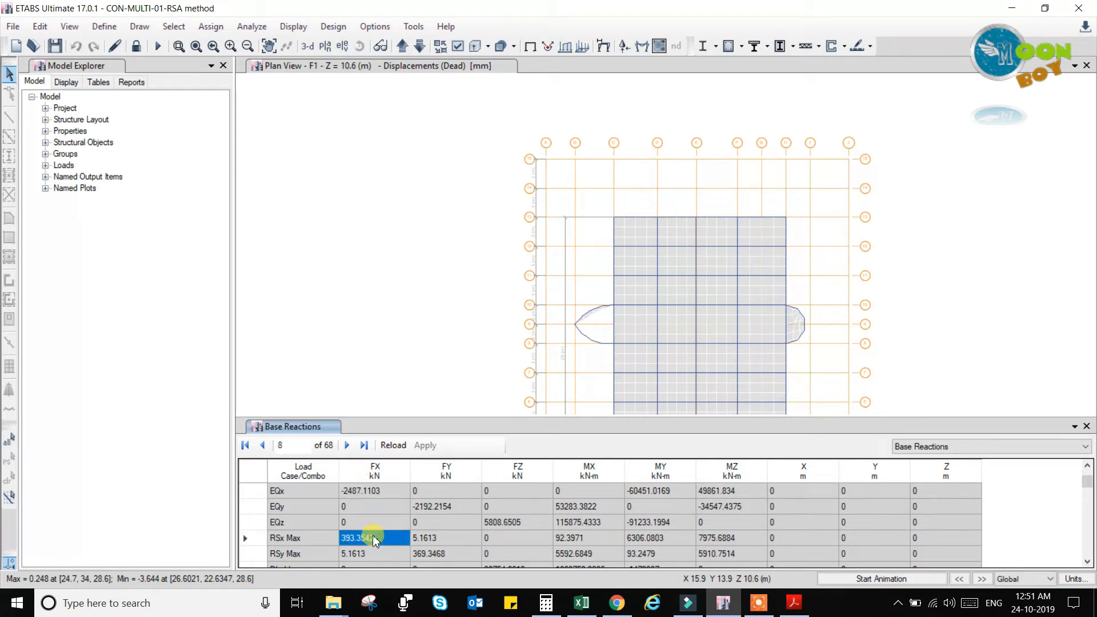
{"action": "left_click", "coordinate": [432, 508]}
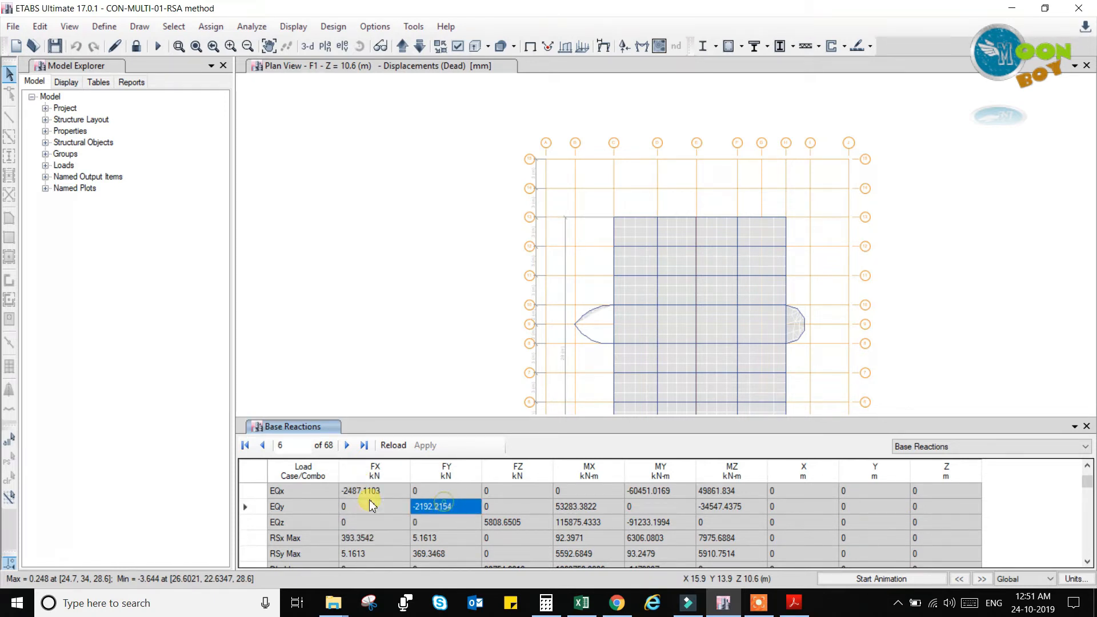
{"action": "left_click", "coordinate": [435, 553]}
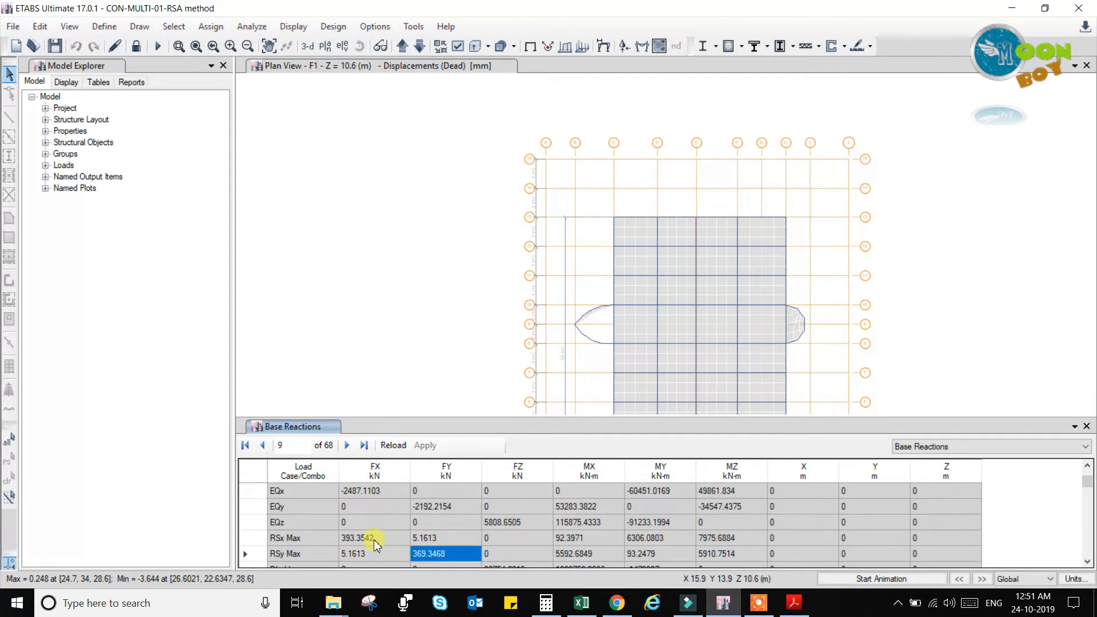
Recheck the static EQx and EQy base shears against RSx Max and RSy Max, and select their FX and FY values
{"action": "left_click", "coordinate": [363, 538]}
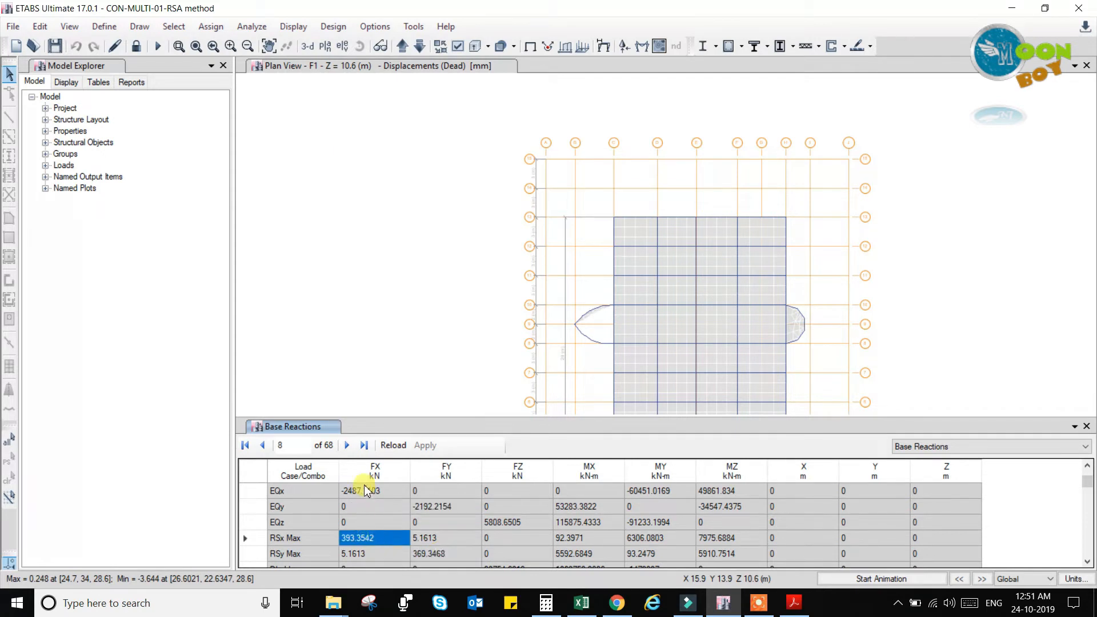
{"action": "left_click", "coordinate": [366, 493]}
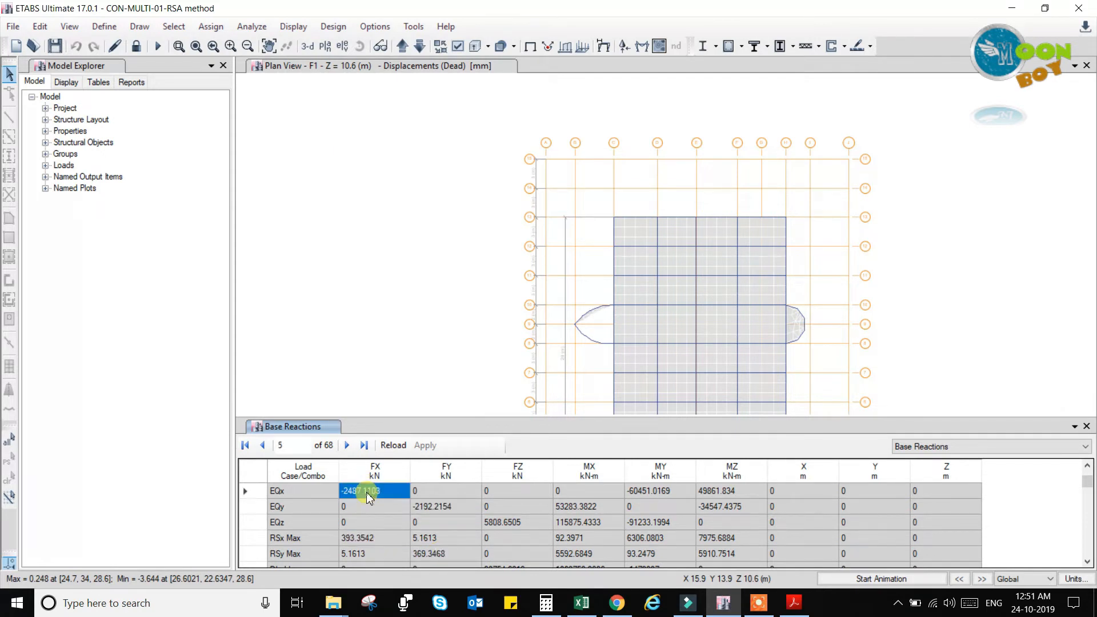
{"action": "left_click", "coordinate": [364, 540]}
{"action": "left_click", "coordinate": [468, 507]}
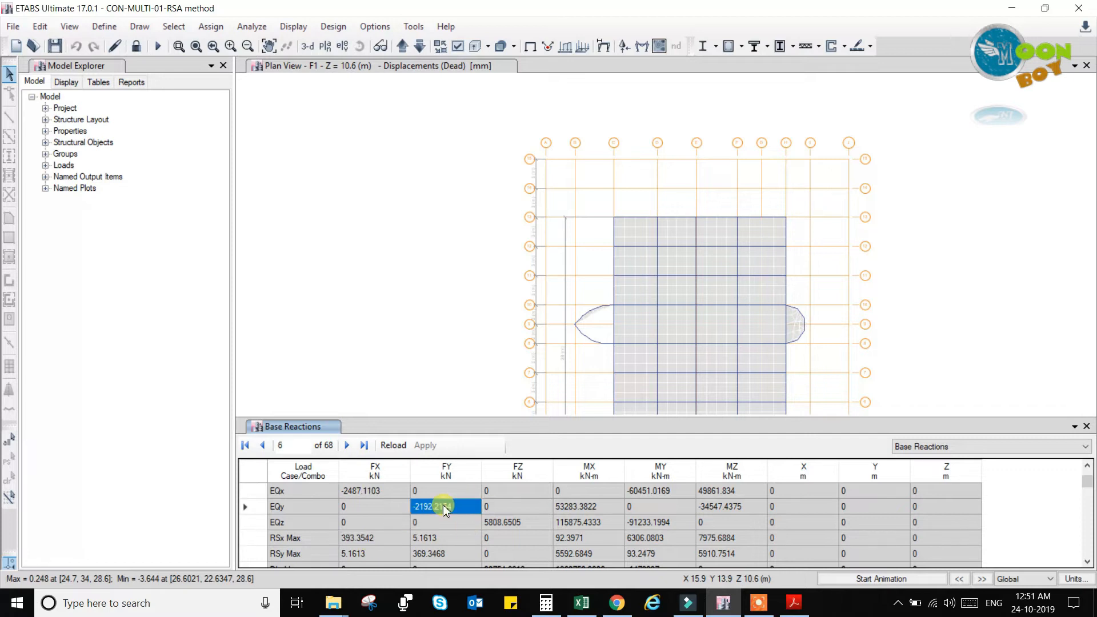
{"action": "left_click", "coordinate": [432, 557]}
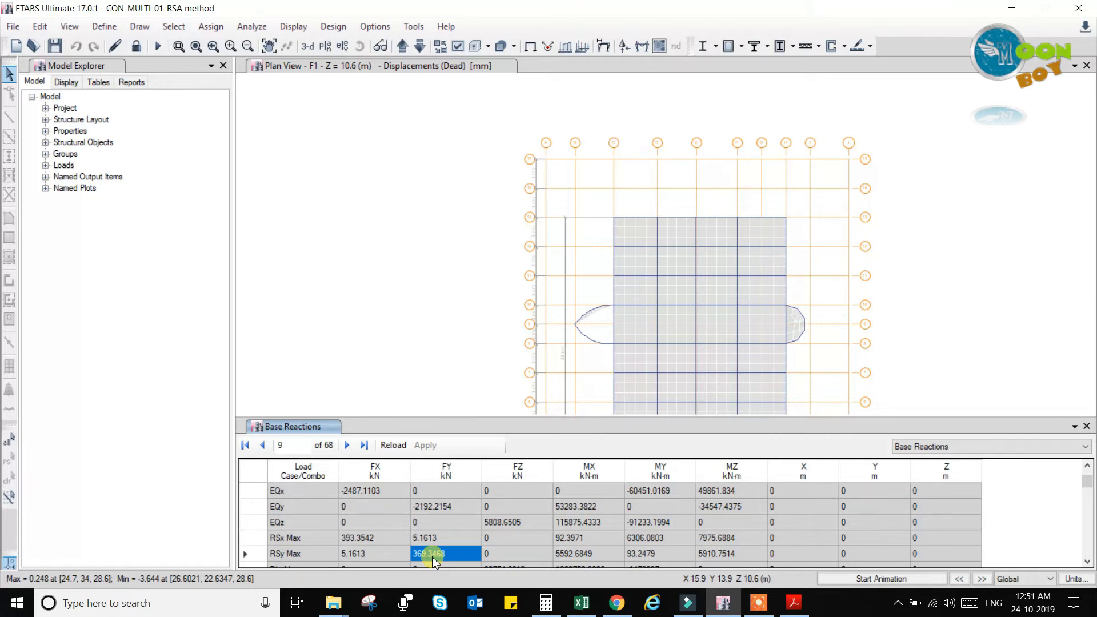
{"action": "left_click", "coordinate": [369, 538]}
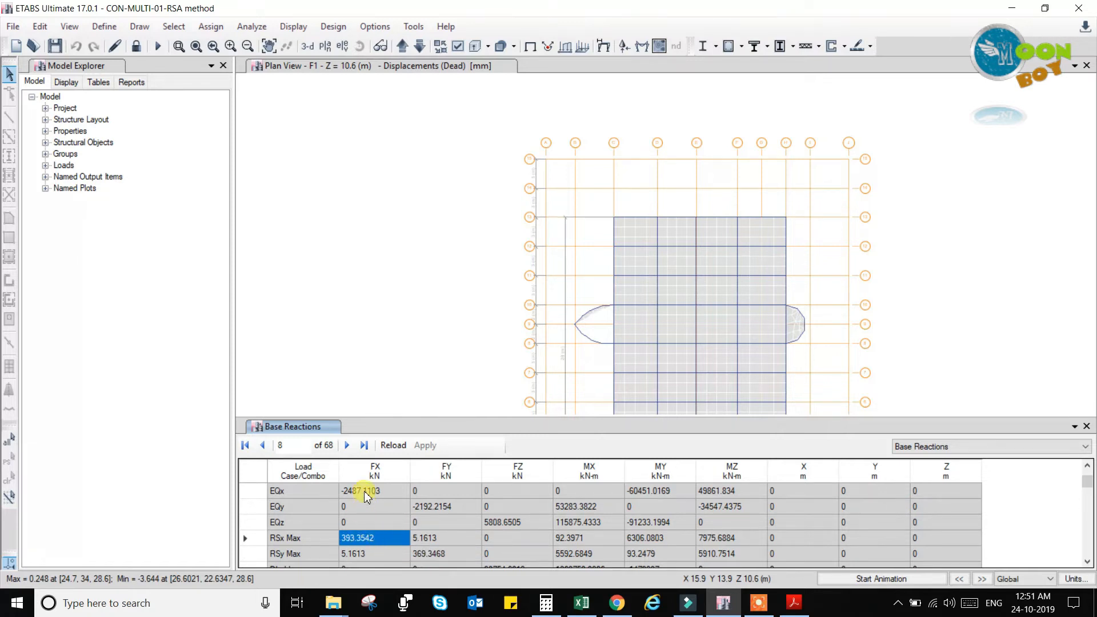
{"action": "left_click", "coordinate": [367, 493]}
{"action": "left_click", "coordinate": [437, 509]}
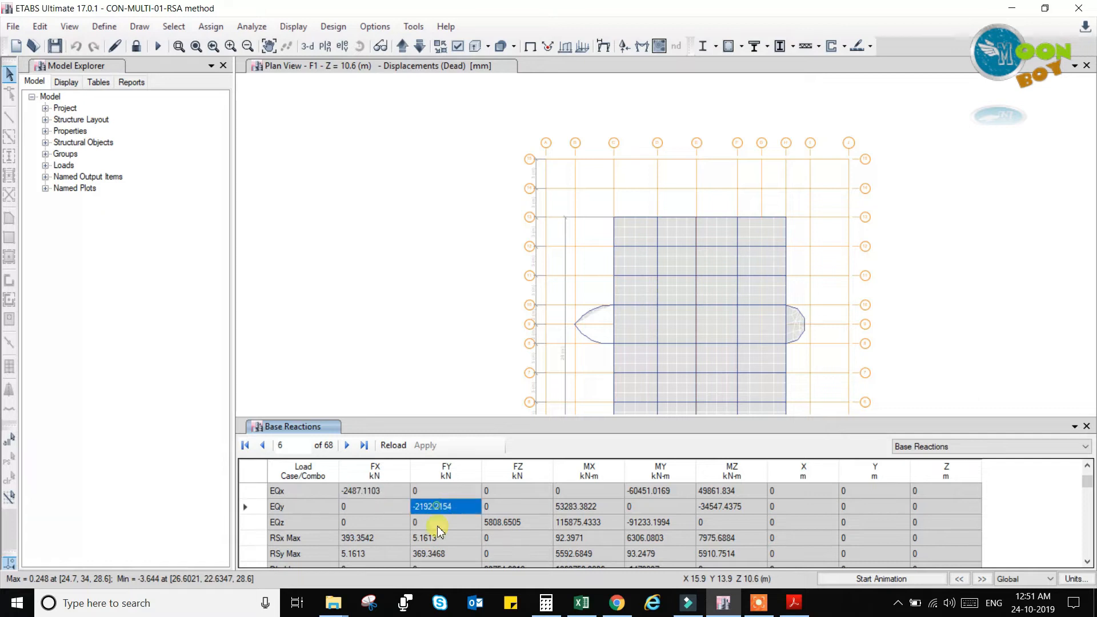
{"action": "left_click", "coordinate": [438, 551]}
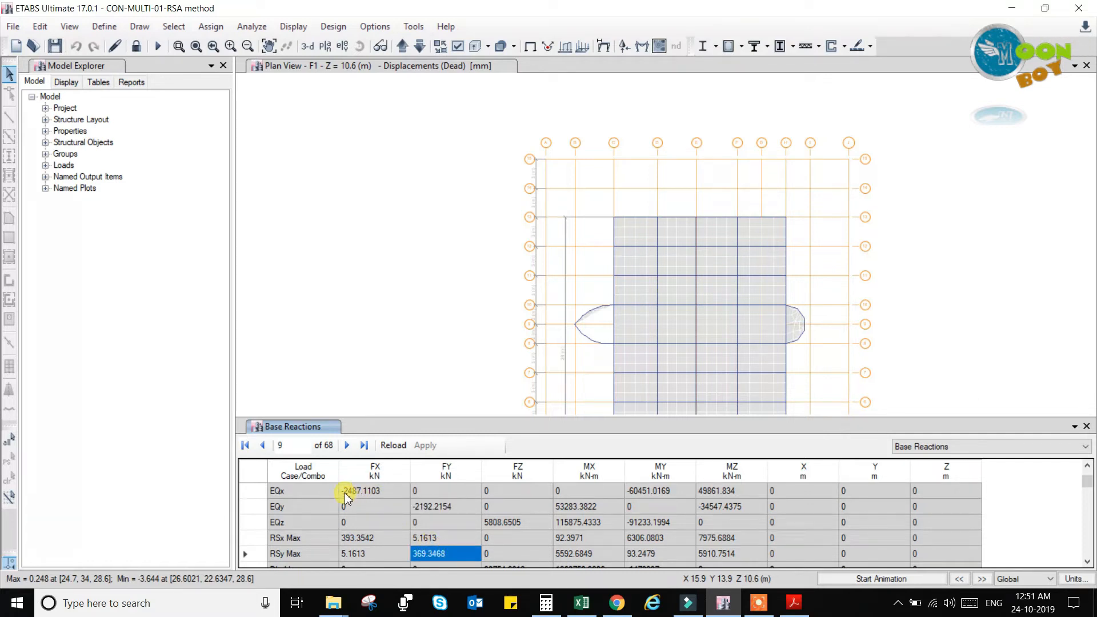
{"action": "left_click_drag", "start_coordinate": [347, 491], "coordinate": [428, 563]}
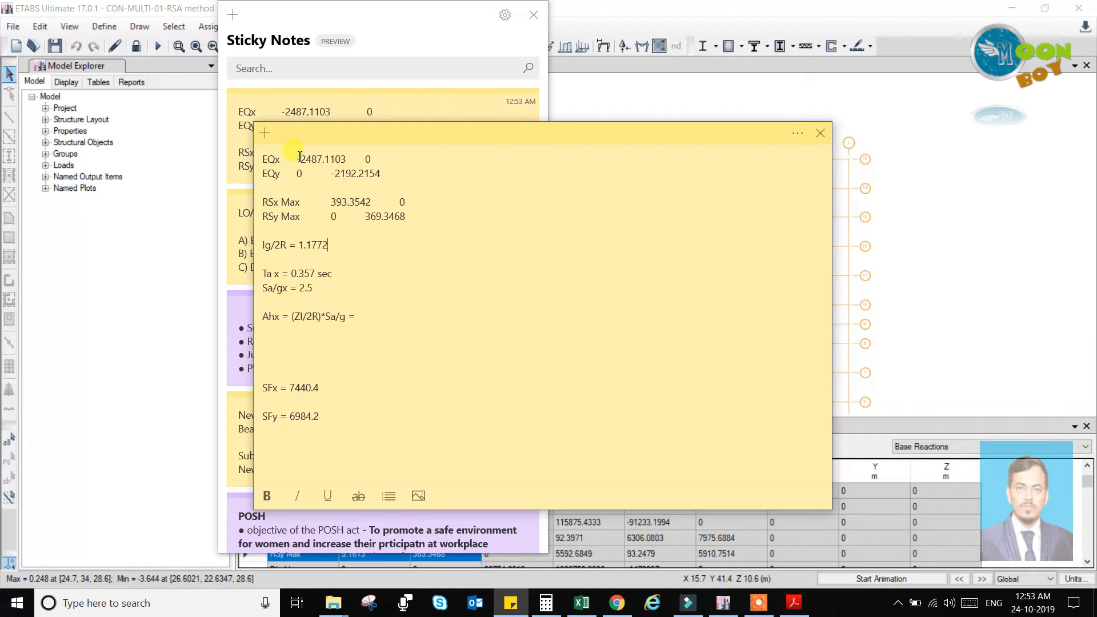
Switch to Sticky Notes and review the recorded base shears, Ta x, Sa/gx, Ahx, SFx and SFy entries
{"action": "left_click_drag", "start_coordinate": [331, 139], "coordinate": [372, 159]}
{"action": "left_click_drag", "start_coordinate": [367, 202], "coordinate": [408, 203]}
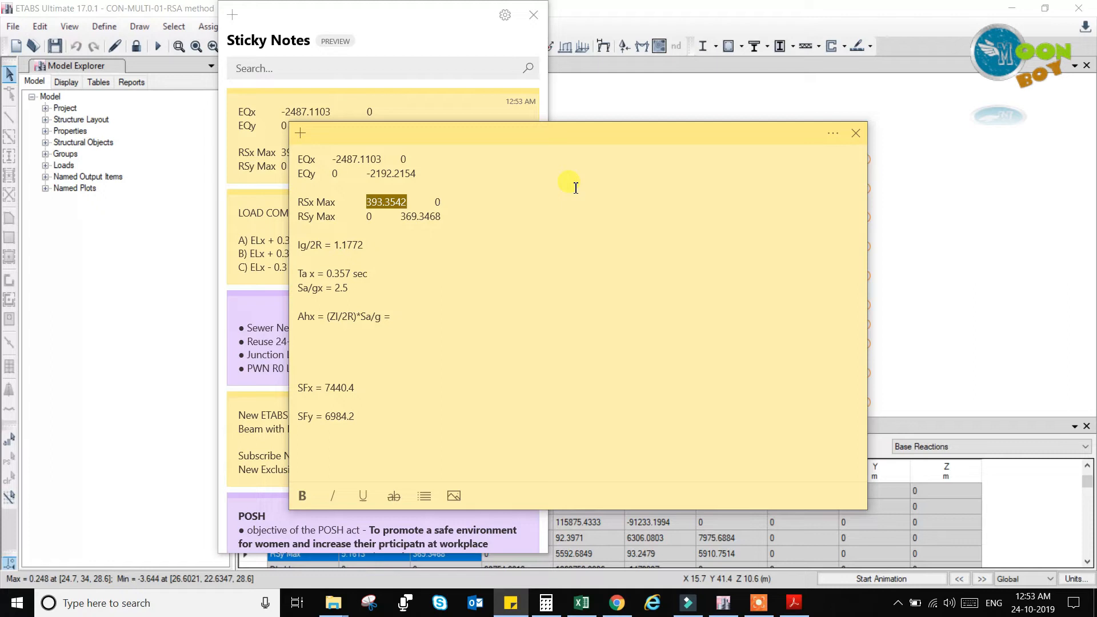
{"action": "left_click_drag", "start_coordinate": [483, 142], "coordinate": [448, 124]}
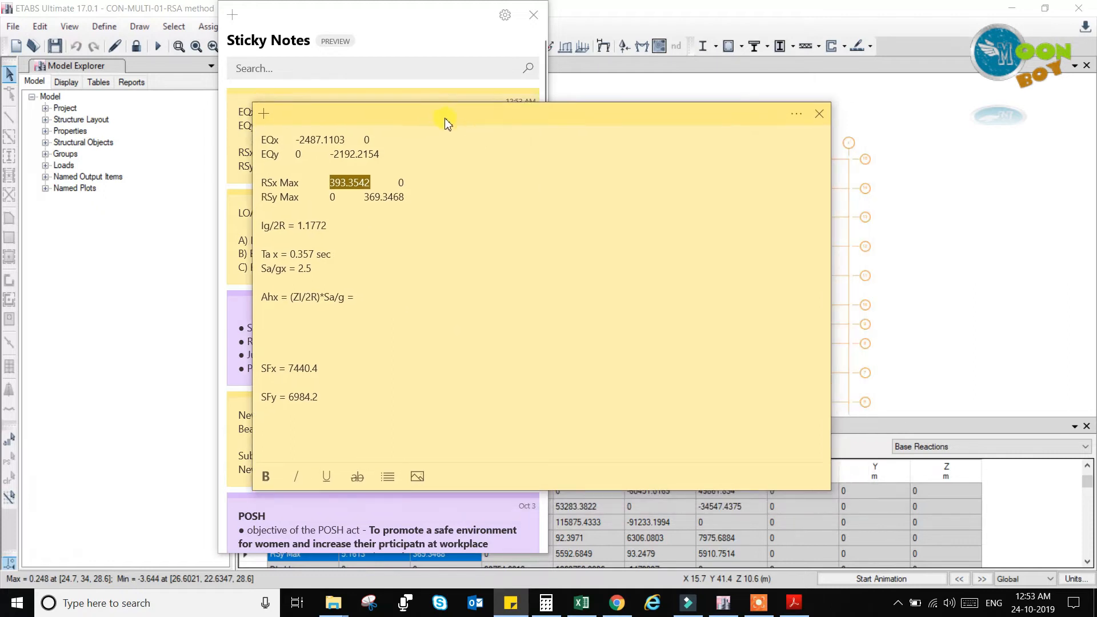
{"action": "left_click_drag", "start_coordinate": [262, 253], "coordinate": [332, 254]}
{"action": "left_click_drag", "start_coordinate": [261, 254], "coordinate": [260, 300]}
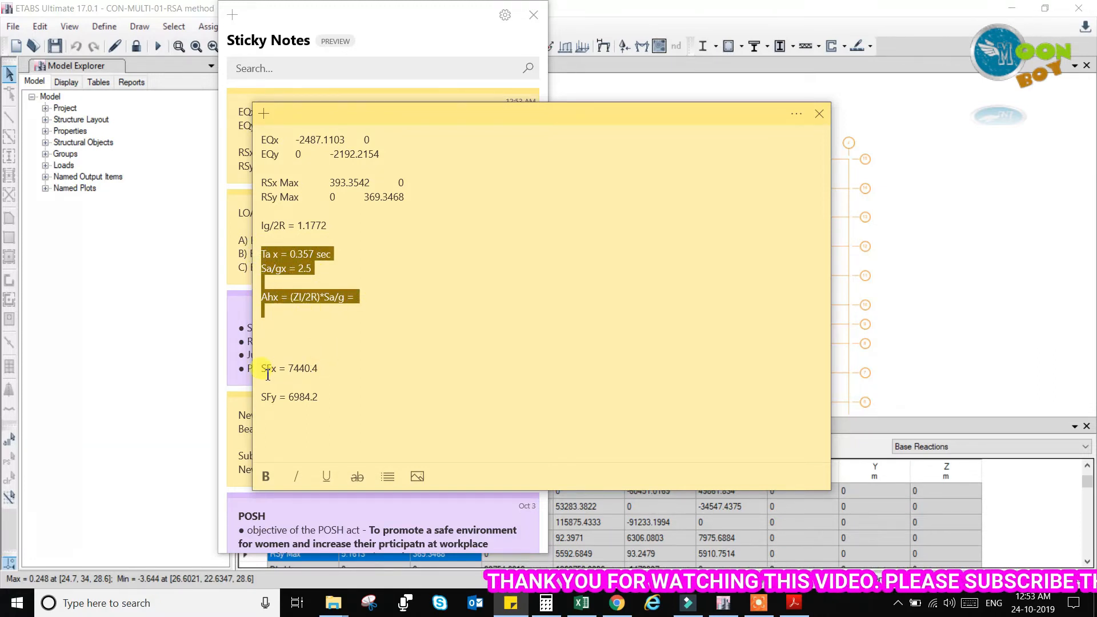
{"action": "triple_click", "coordinate": [261, 373]}
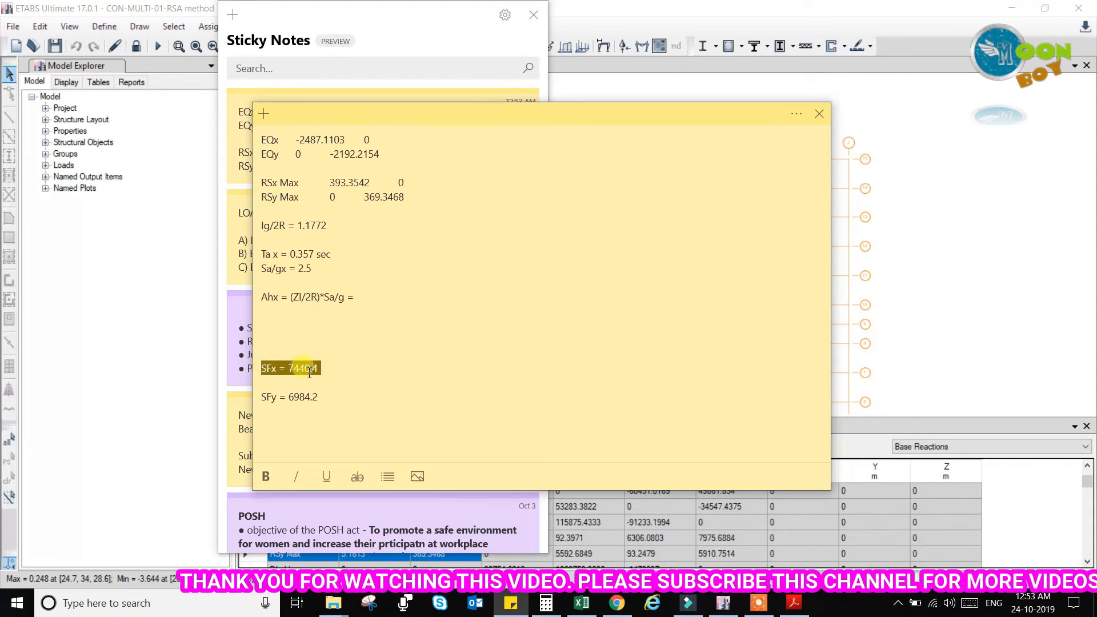
{"action": "left_click_drag", "start_coordinate": [262, 396], "coordinate": [313, 389]}
{"action": "left_click", "coordinate": [311, 369]}
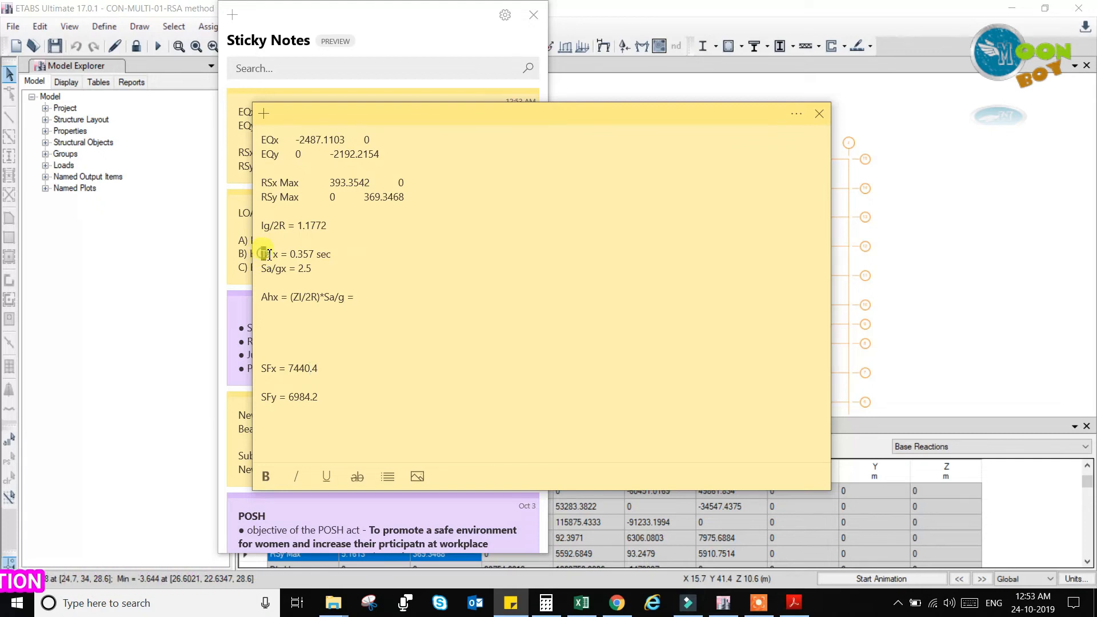
{"action": "left_click", "coordinate": [281, 269]}
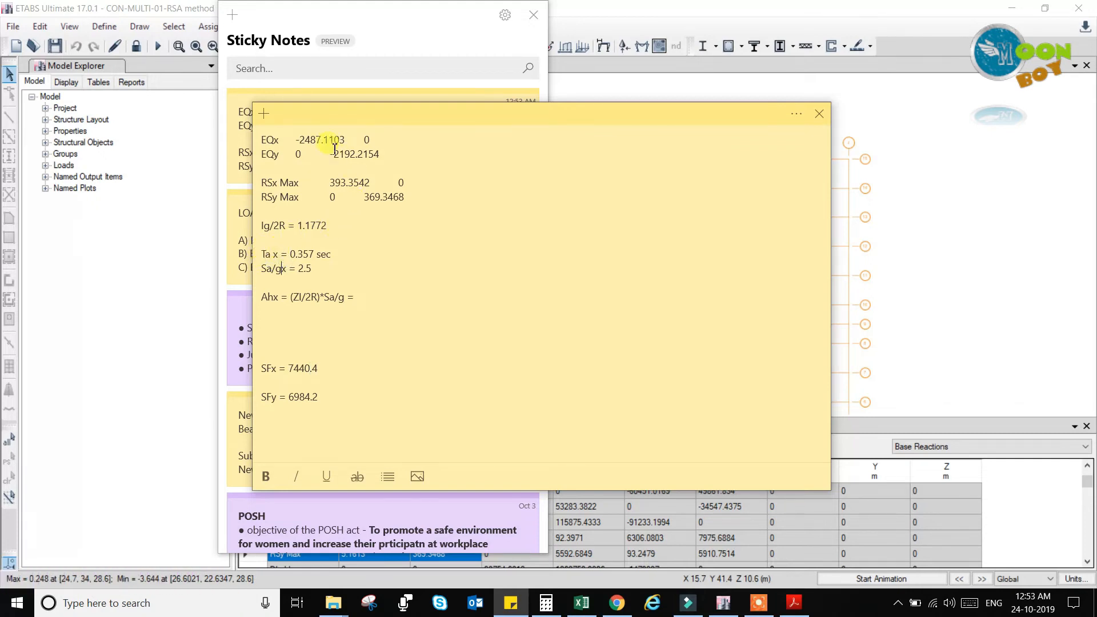
Dismiss the Bentley sign-in window and compare the EQx and RSx Max base shears in the note
{"action": "left_click", "coordinate": [292, 144]}
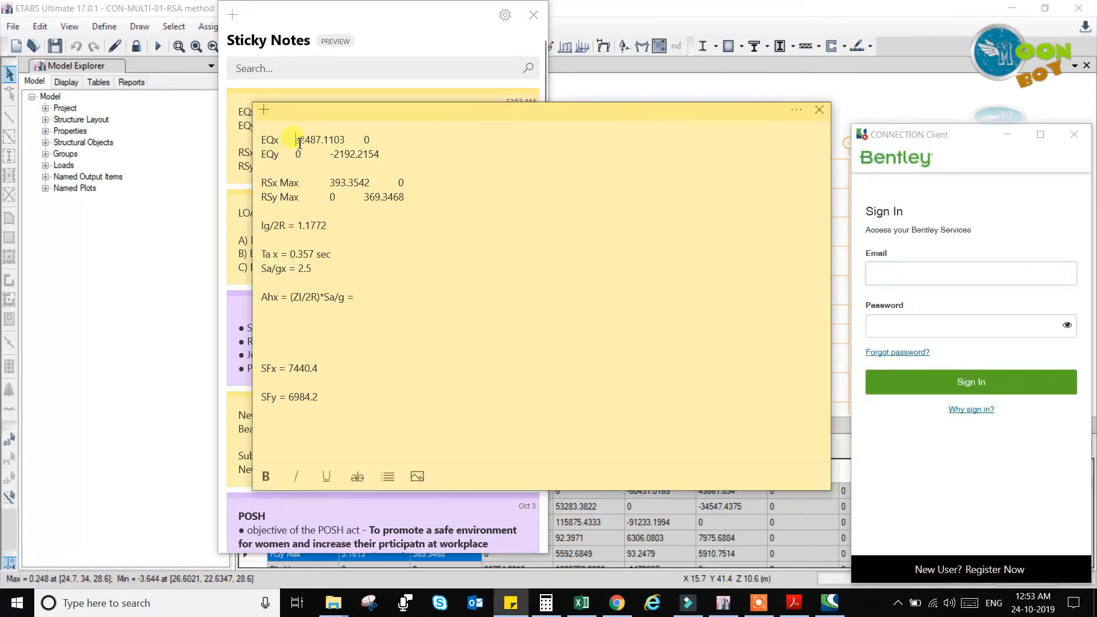
{"action": "left_click", "coordinate": [1075, 134]}
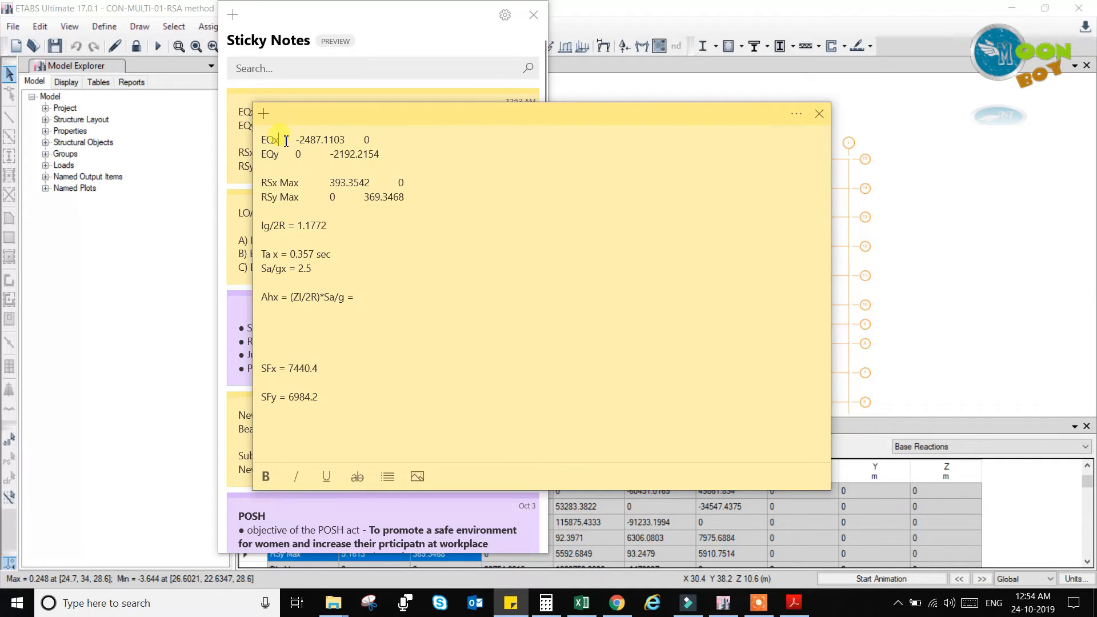
{"action": "left_click_drag", "start_coordinate": [285, 141], "coordinate": [374, 140]}
{"action": "left_click", "coordinate": [377, 167]}
{"action": "left_click_drag", "start_coordinate": [264, 139], "coordinate": [397, 152]}
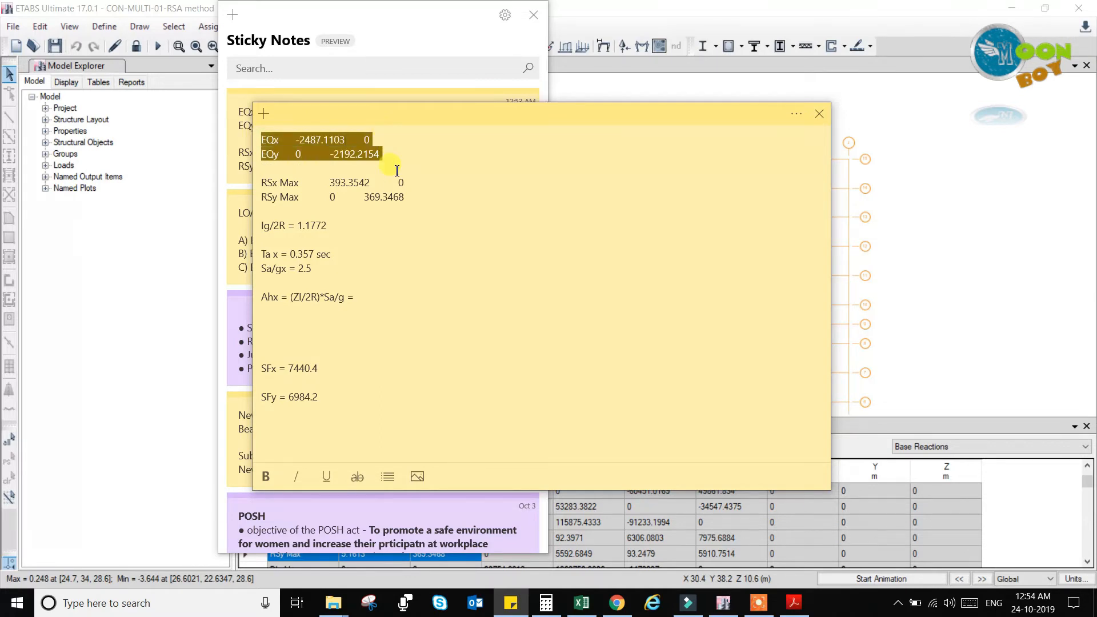
{"action": "left_click", "coordinate": [397, 170]}
{"action": "left_click_drag", "start_coordinate": [299, 142], "coordinate": [341, 140]}
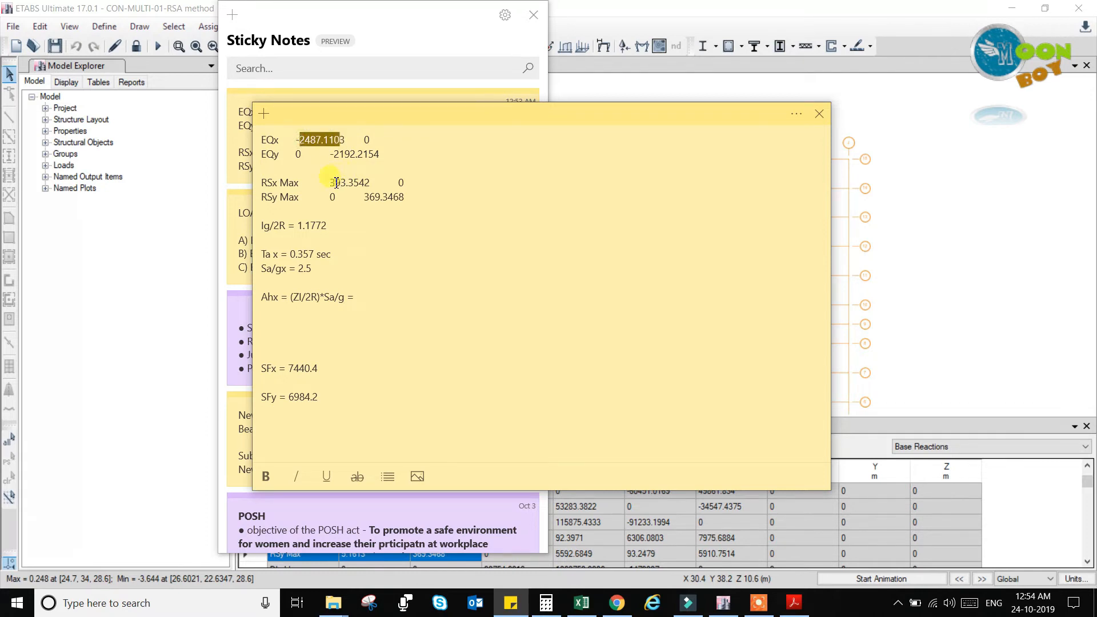
{"action": "left_click_drag", "start_coordinate": [330, 183], "coordinate": [372, 183]}
Cut the SFx value from the note, leaving its label in place
{"action": "left_click", "coordinate": [375, 284]}
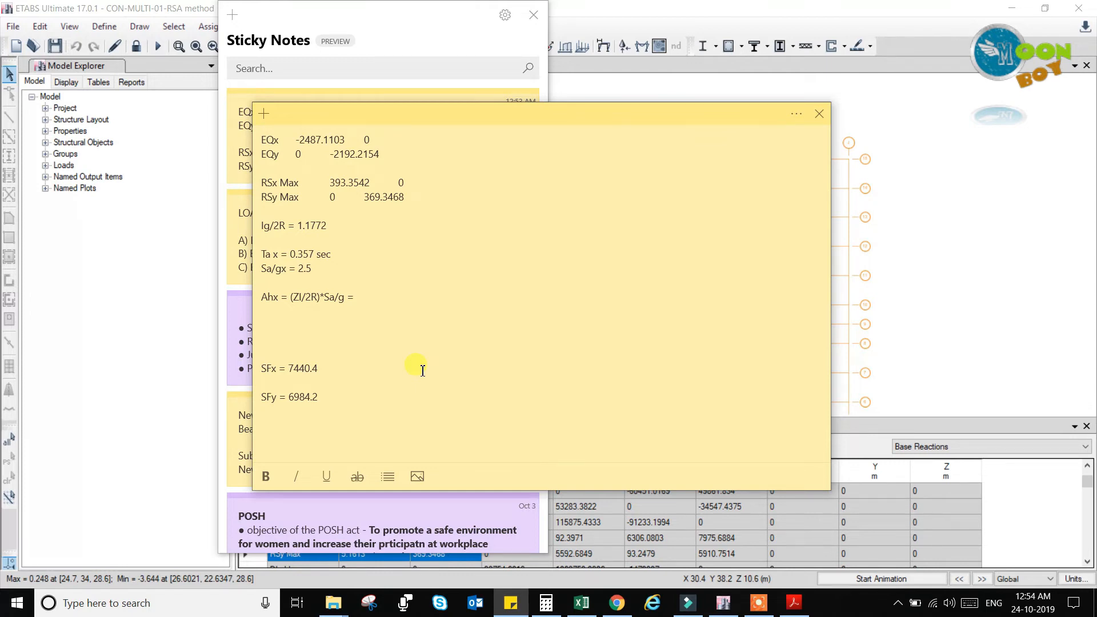
{"action": "left_click_drag", "start_coordinate": [293, 368], "coordinate": [353, 370]}
{"action": "key", "text": "ctrl+x"}
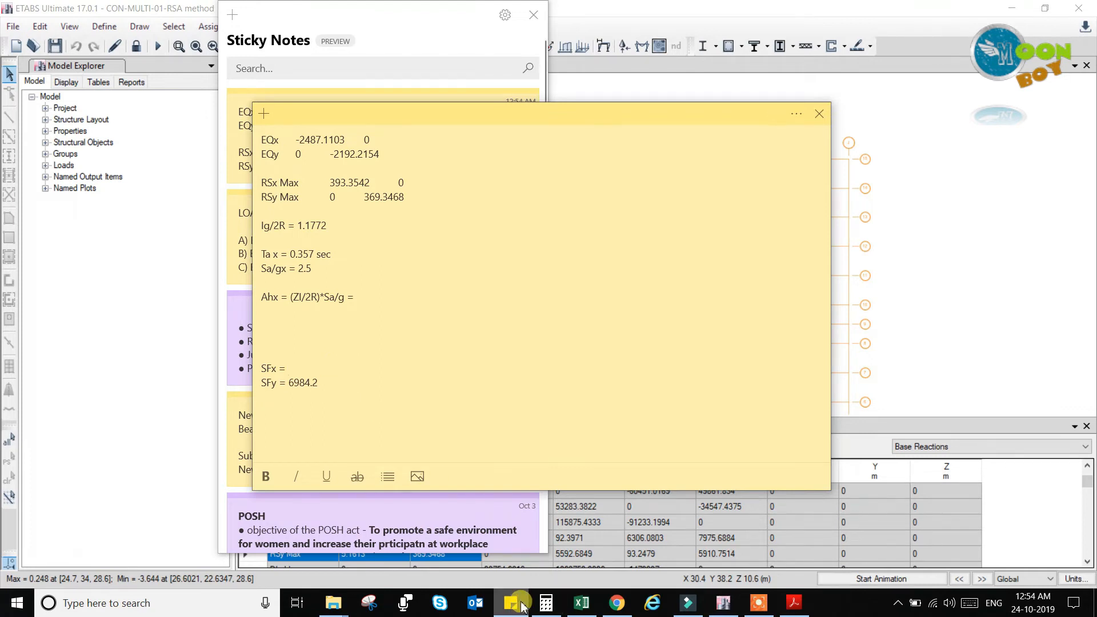
Copy 1,176.798 from Calculator and paste it into the note as the Ig/2R value
{"action": "left_click", "coordinate": [547, 603]}
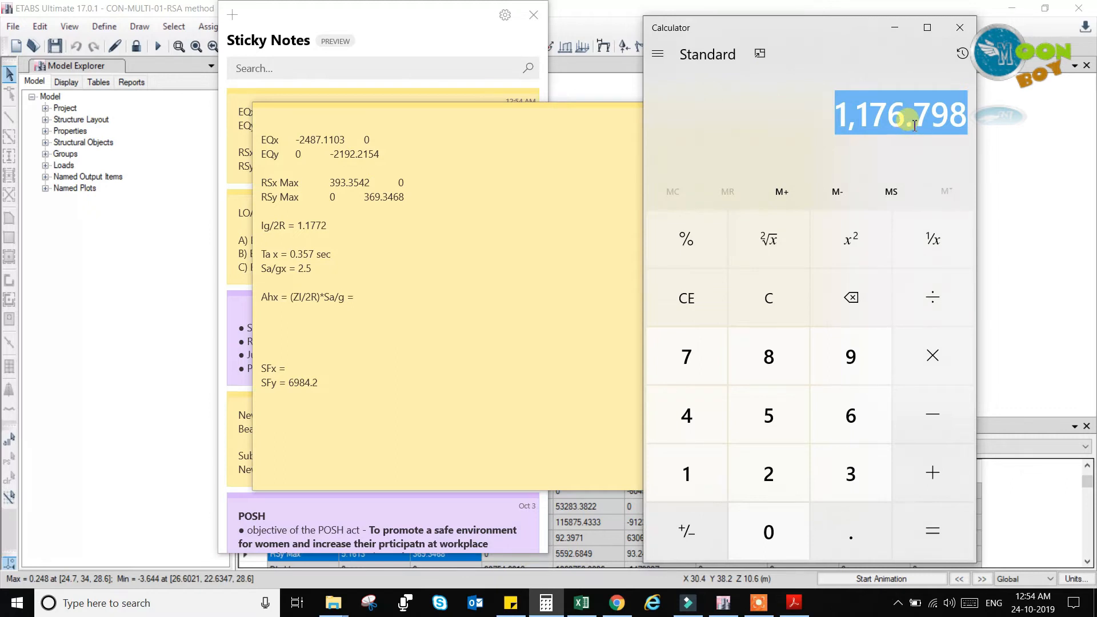
{"action": "left_click", "coordinate": [883, 118]}
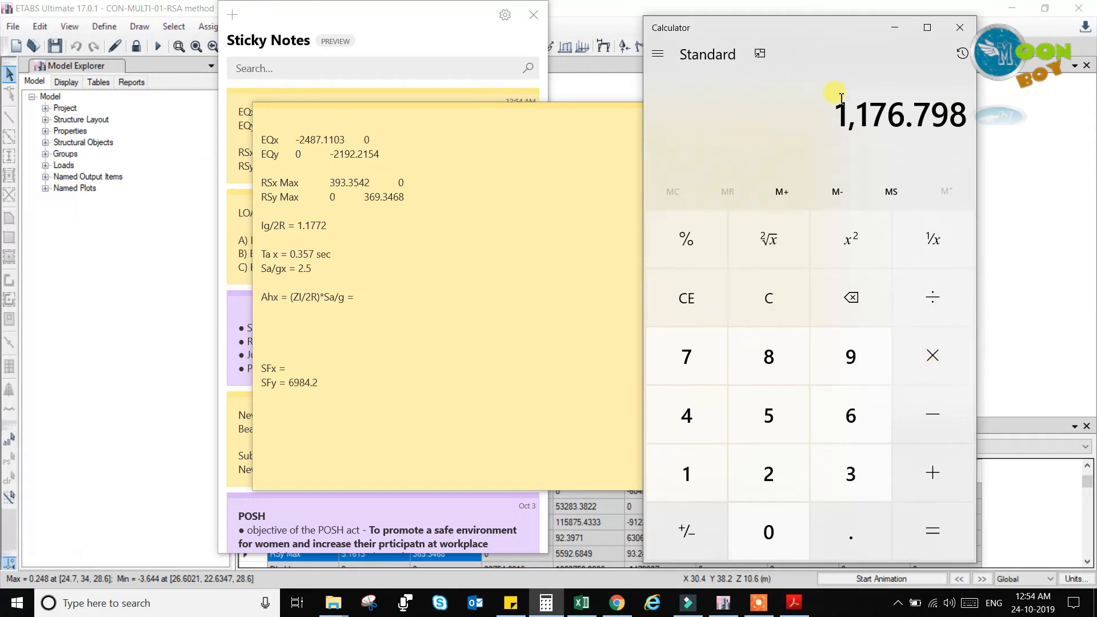
{"action": "left_click_drag", "start_coordinate": [843, 112], "coordinate": [932, 111]}
{"action": "left_click", "coordinate": [865, 154]}
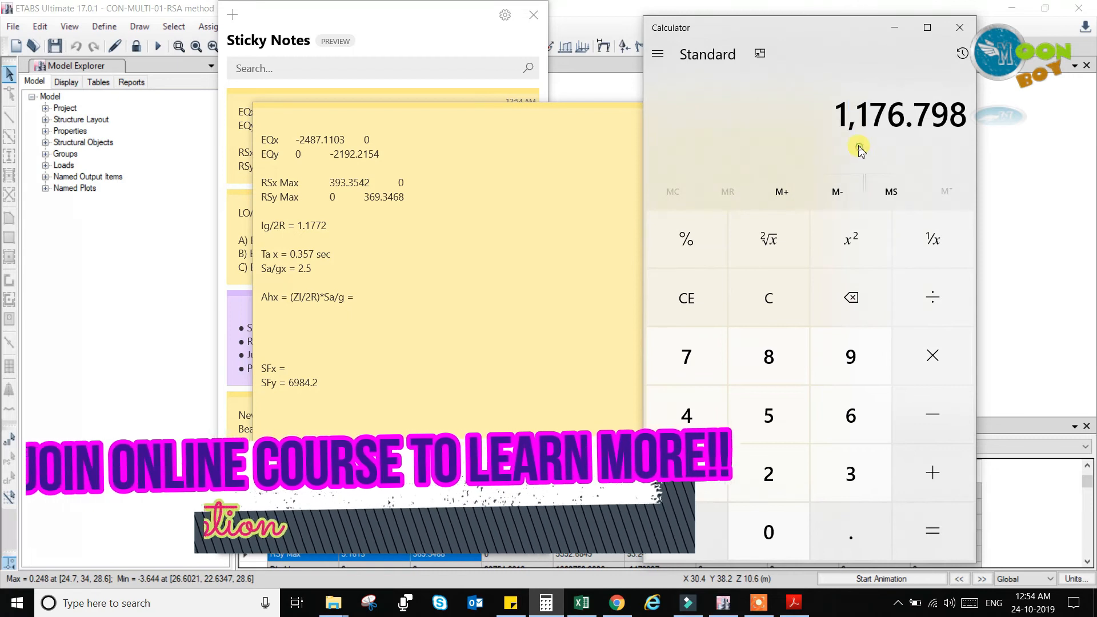
{"action": "left_click_drag", "start_coordinate": [837, 113], "coordinate": [936, 112]}
{"action": "right_click", "coordinate": [936, 112]}
{"action": "left_click", "coordinate": [829, 126]}
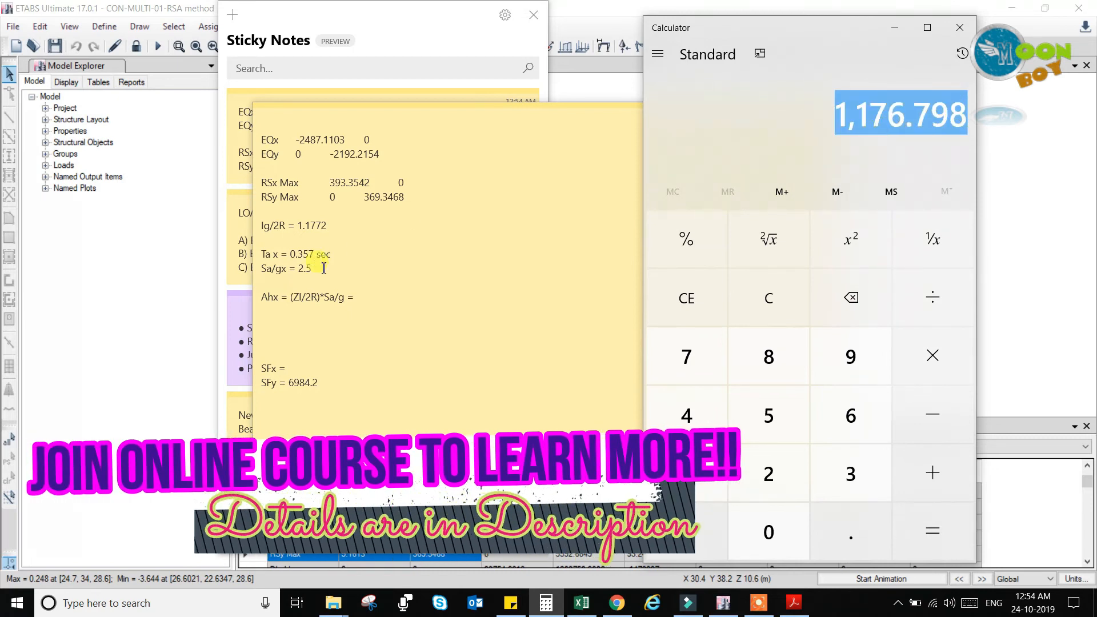
{"action": "left_click", "coordinate": [303, 226]}
{"action": "left_click_drag", "start_coordinate": [297, 227], "coordinate": [328, 227]}
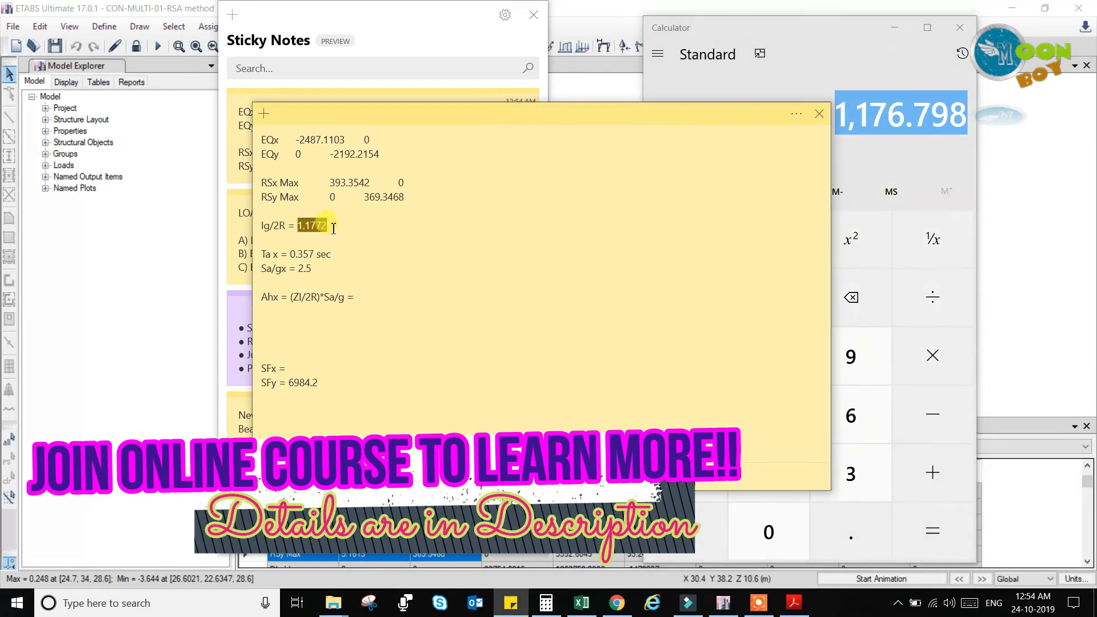
{"action": "right_click", "coordinate": [322, 227]}
{"action": "left_click", "coordinate": [357, 284]}
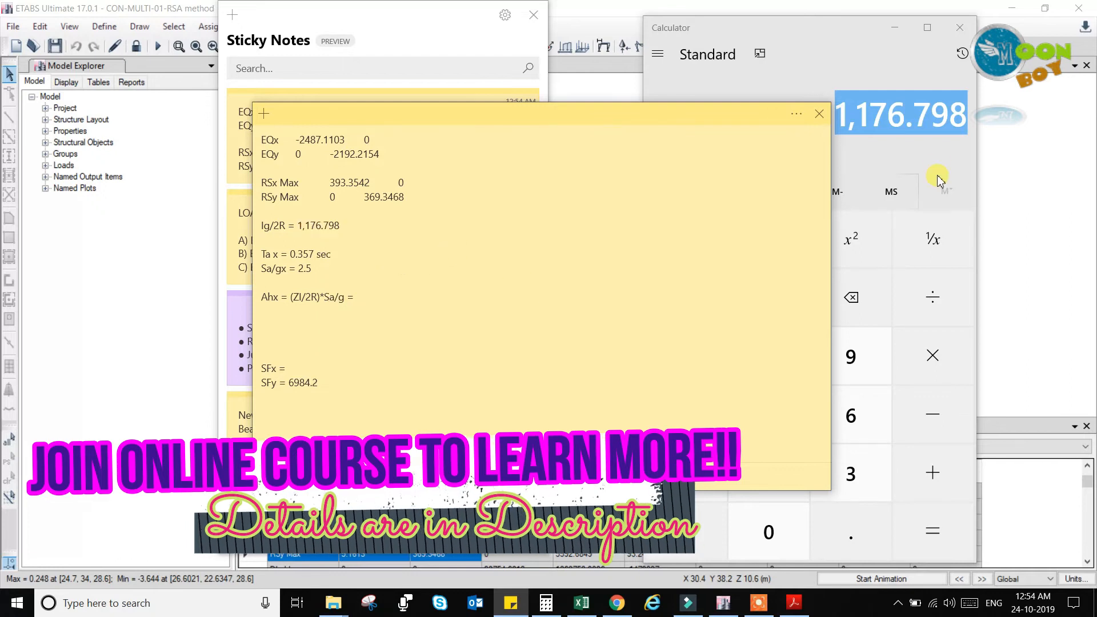
Copy the EQx base shear 2487.1103 from the note, without its minus sign, into Calculator
{"action": "left_click", "coordinate": [933, 158]}
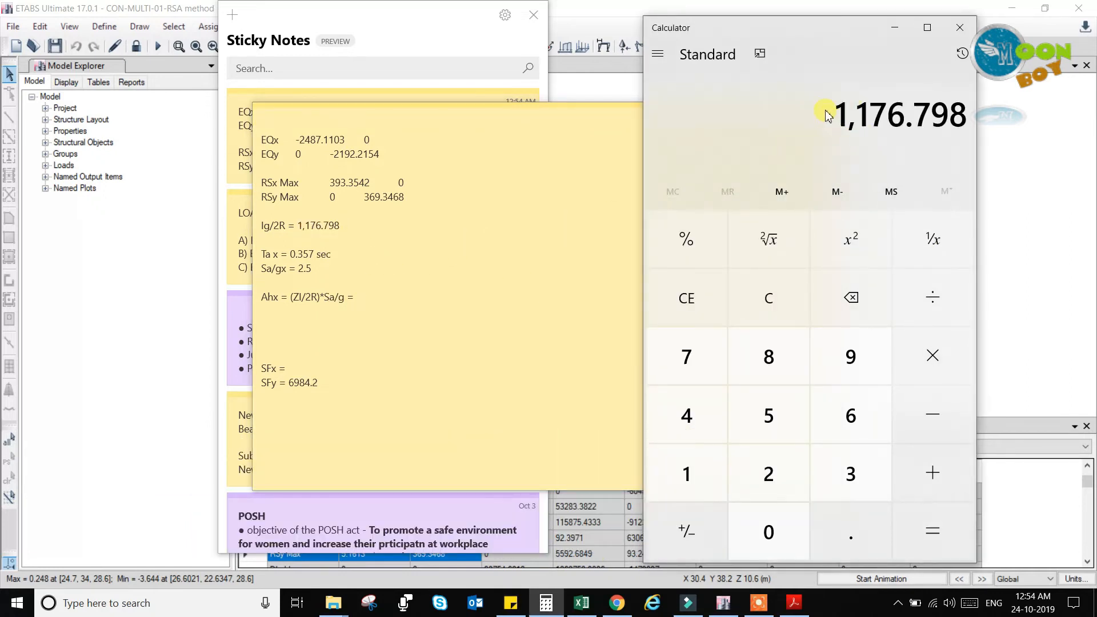
{"action": "left_click", "coordinate": [301, 138]}
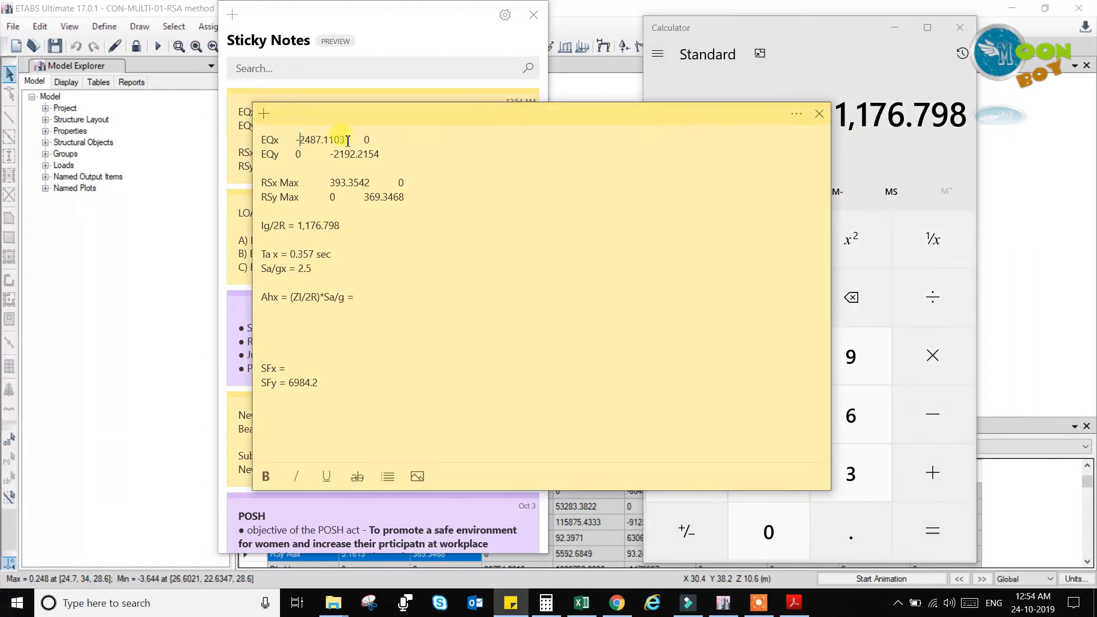
{"action": "left_click_drag", "start_coordinate": [346, 140], "coordinate": [299, 146]}
{"action": "right_click", "coordinate": [307, 148]}
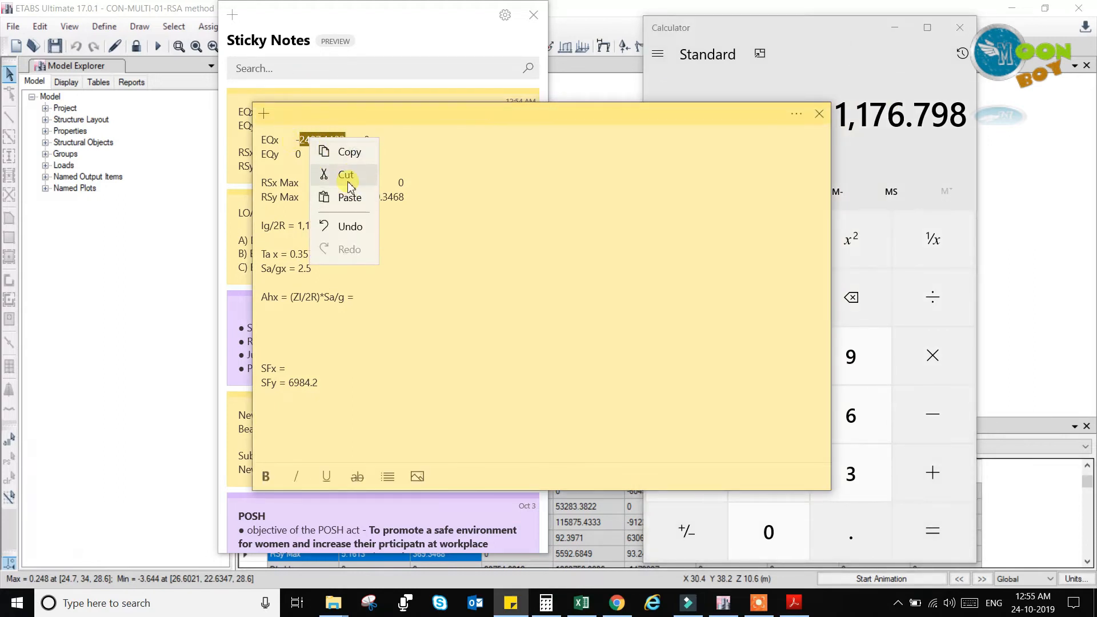
{"action": "left_click", "coordinate": [342, 150]}
{"action": "left_click", "coordinate": [883, 139]}
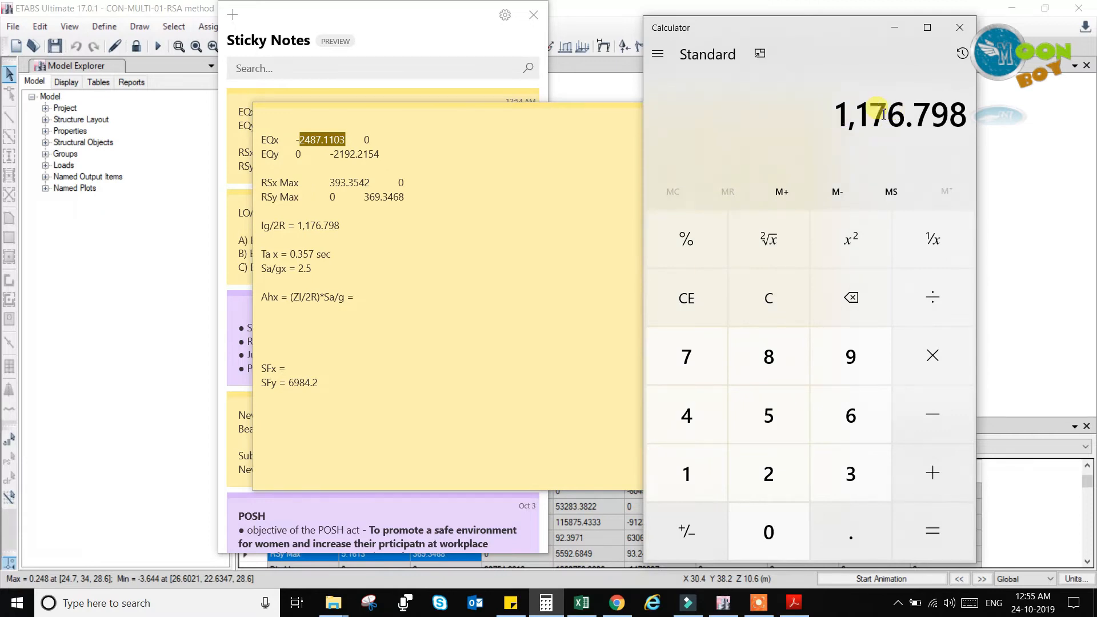
{"action": "double_click", "coordinate": [881, 116]}
{"action": "left_click", "coordinate": [880, 116]}
{"action": "left_click", "coordinate": [942, 117]}
{"action": "key", "text": "ctrl+v"}
Divide the EQx base shear by the RSx Max base shear 393.3542 copied from the note
{"action": "left_click", "coordinate": [932, 298]}
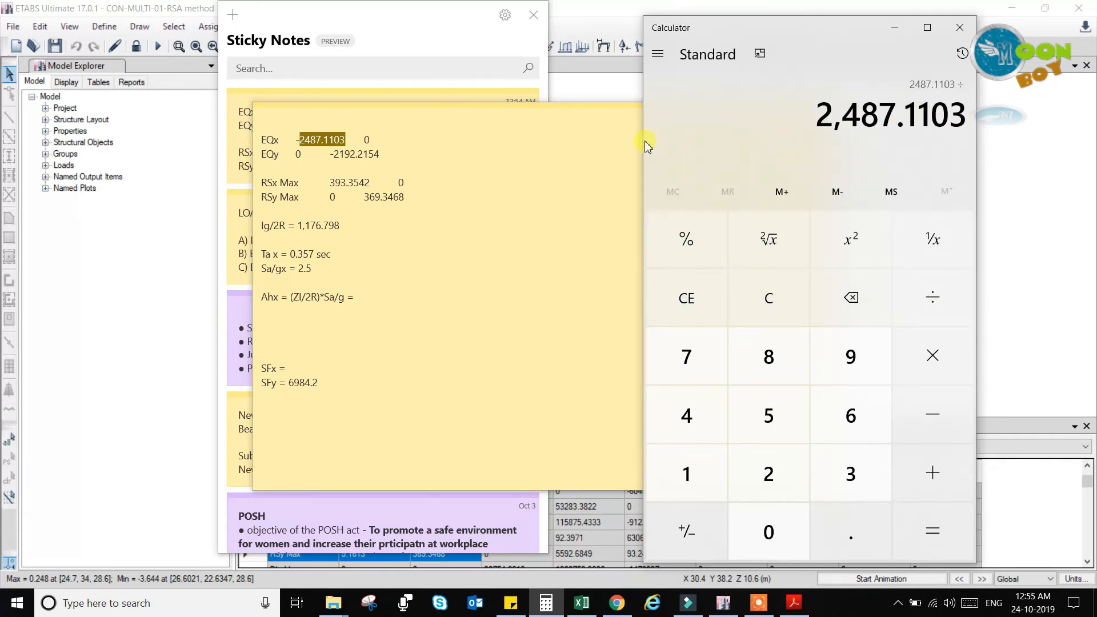
{"action": "left_click", "coordinate": [332, 183]}
{"action": "double_click", "coordinate": [330, 181]}
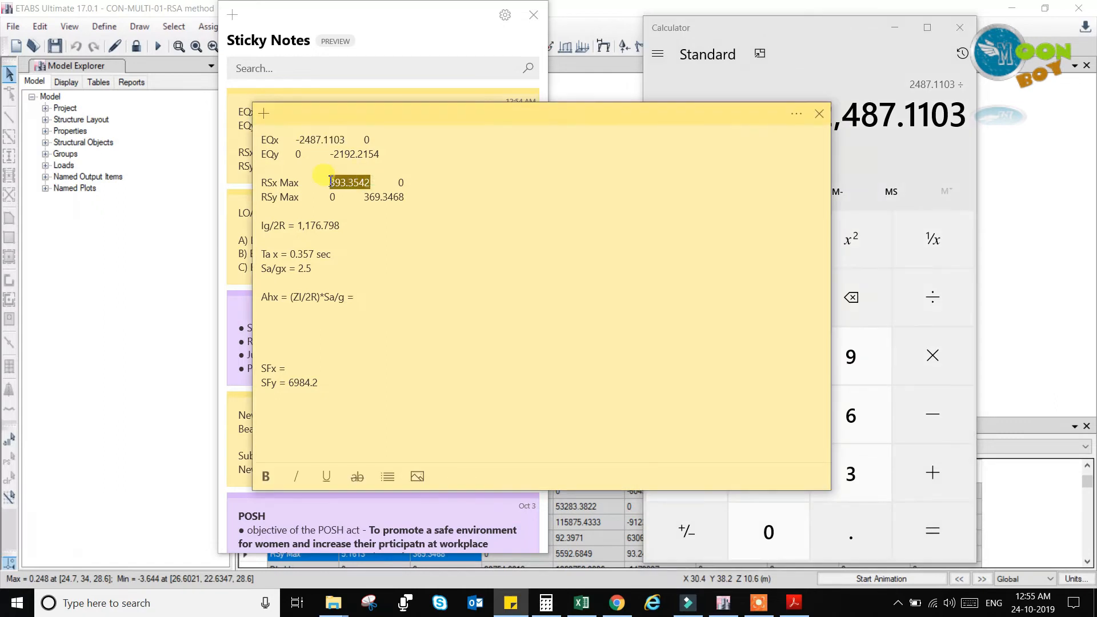
{"action": "key", "text": "ctrl+c"}
{"action": "left_click", "coordinate": [889, 152]}
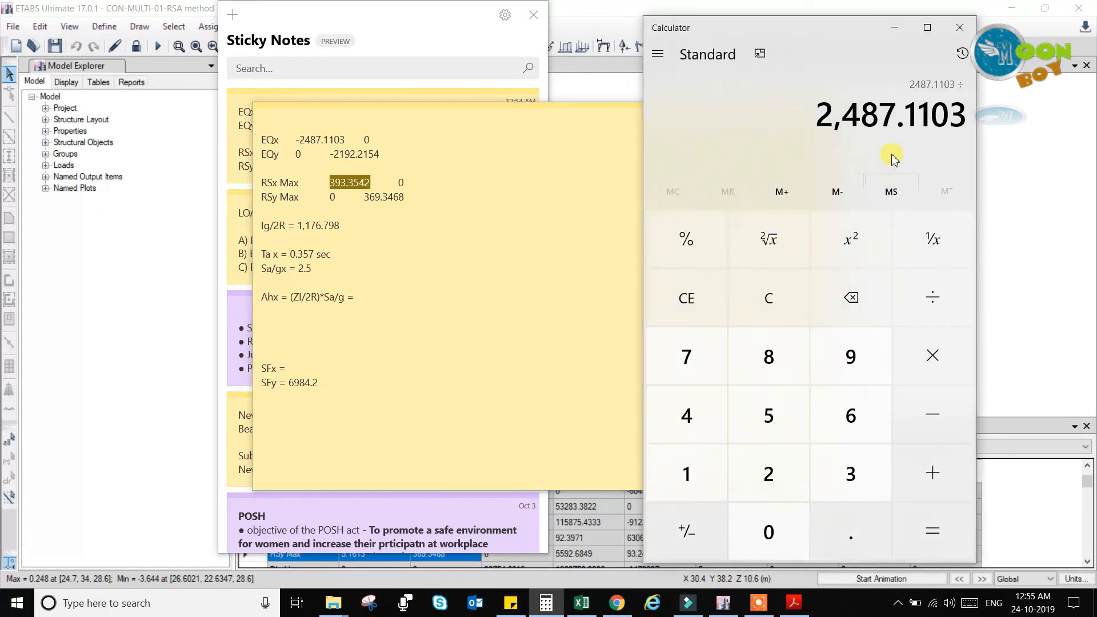
{"action": "key", "text": "ctrl+v"}
{"action": "left_click", "coordinate": [949, 527]}
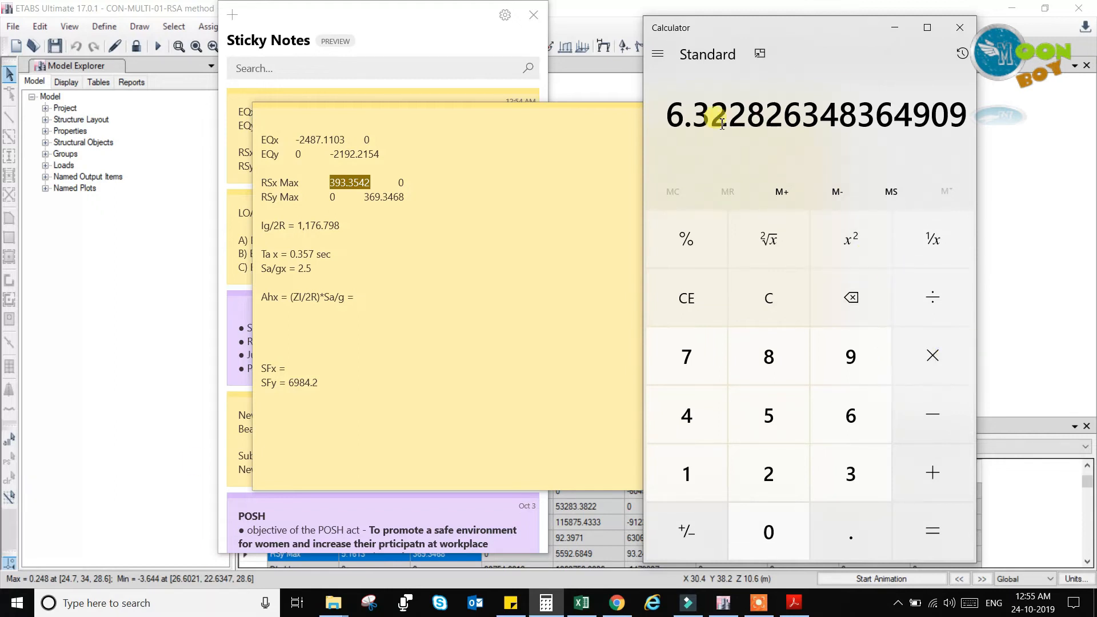
Multiply the EQx to RSx base shear ratio in Calculator by 0.85
{"action": "left_click", "coordinate": [930, 360]}
{"action": "left_click", "coordinate": [772, 532]}
{"action": "left_click", "coordinate": [847, 535]}
{"action": "left_click", "coordinate": [769, 360]}
{"action": "left_click", "coordinate": [769, 416]}
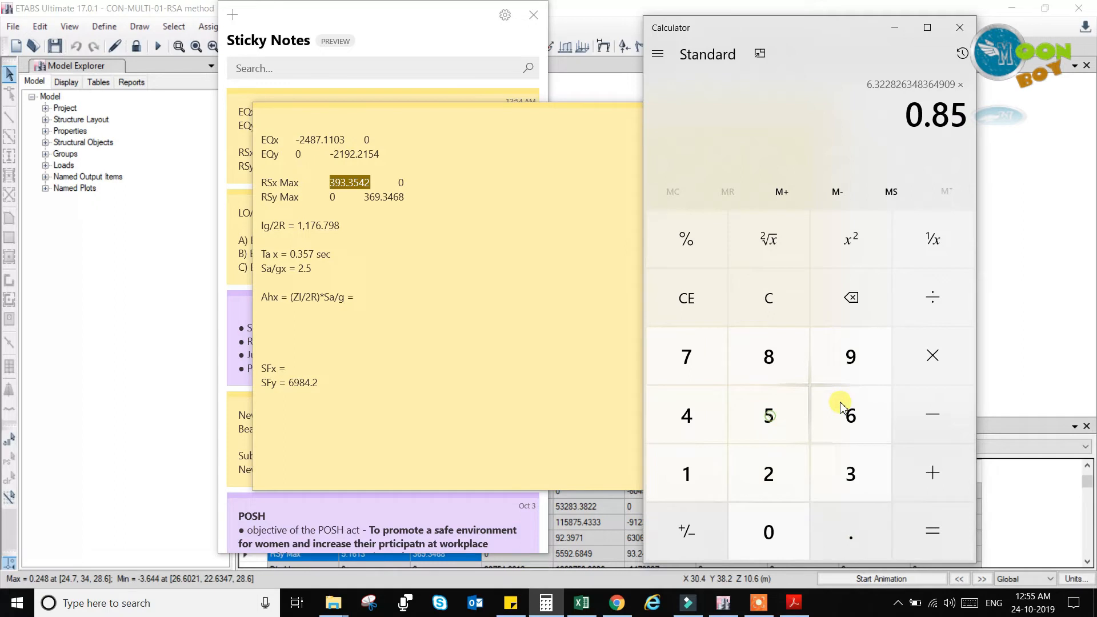
{"action": "left_click", "coordinate": [936, 540]}
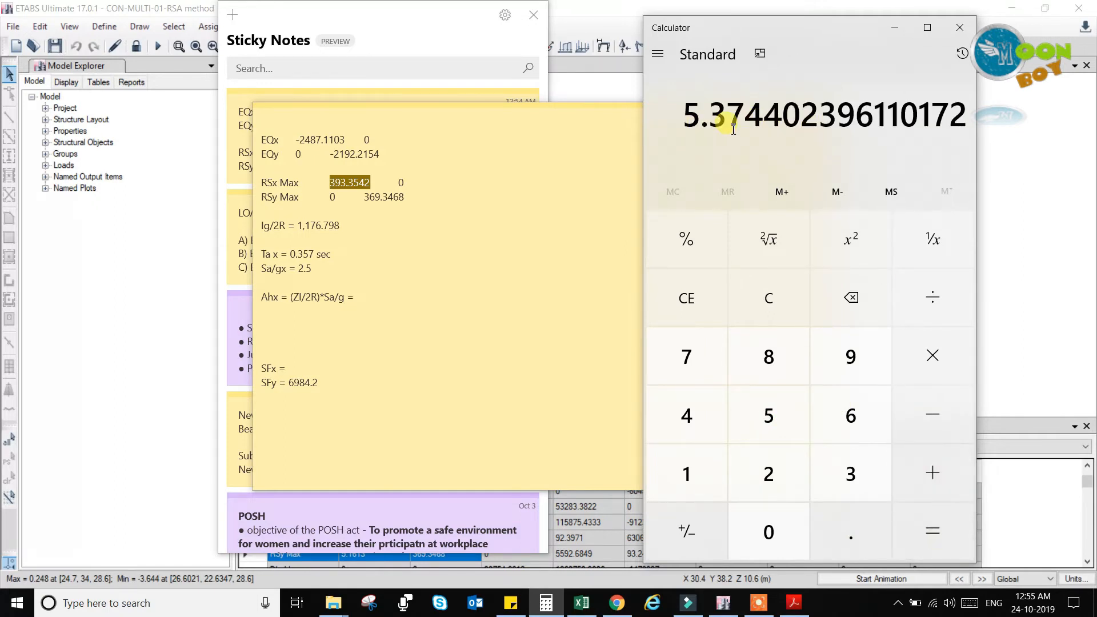
Multiply the reduced X-direction ratio by the Ig/2R value 1176.798 in Calculator
{"action": "left_click", "coordinate": [933, 357]}
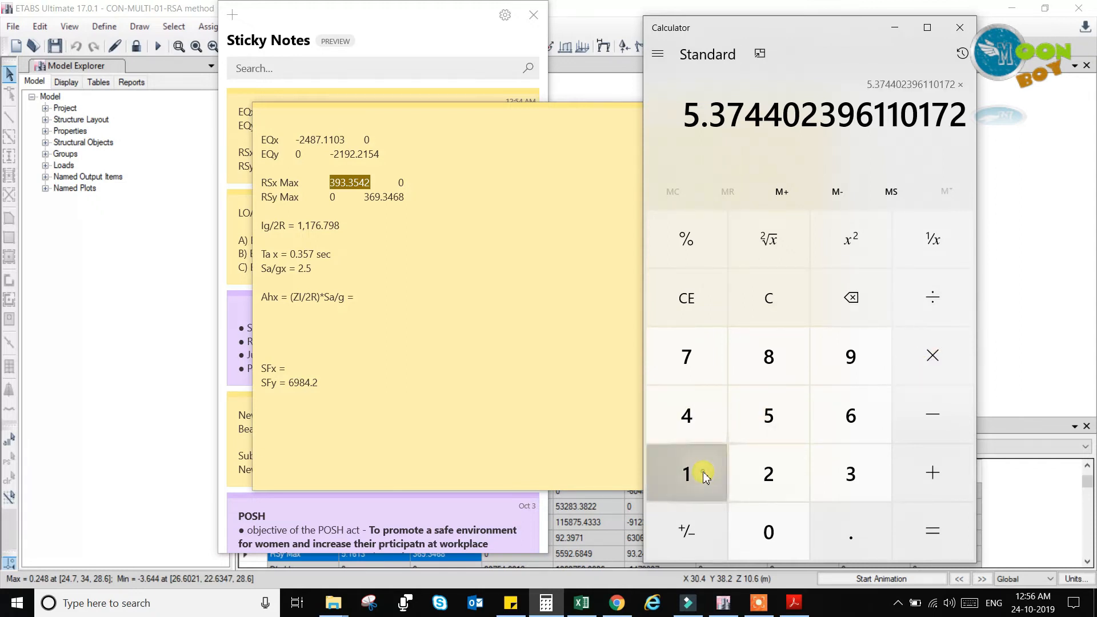
{"action": "double_click", "coordinate": [703, 474]}
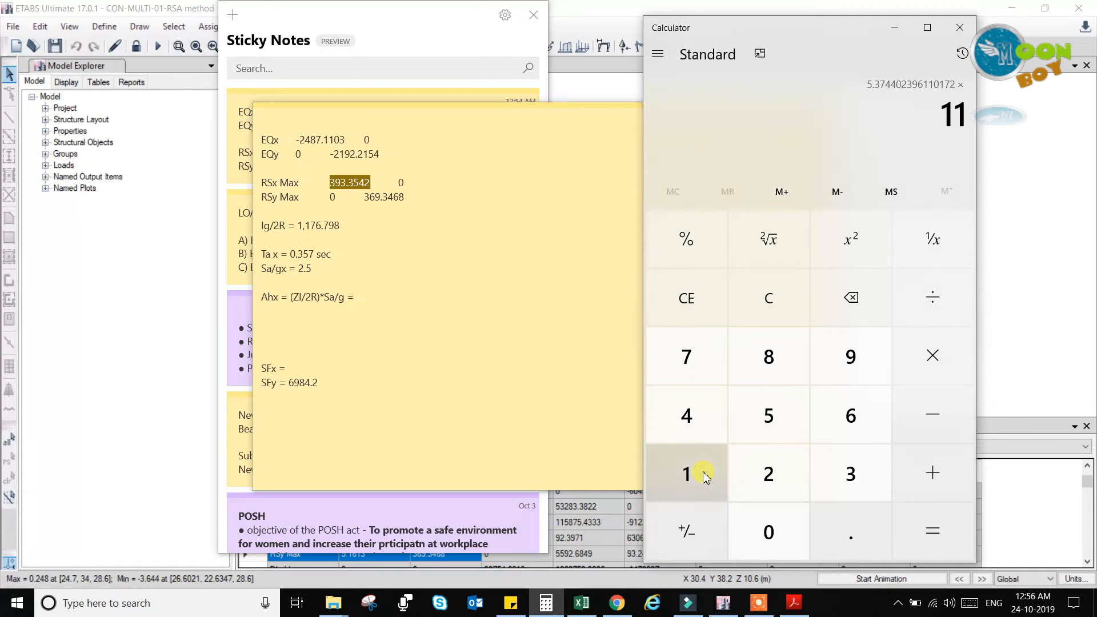
{"action": "left_click", "coordinate": [693, 362]}
{"action": "left_click", "coordinate": [852, 416]}
{"action": "left_click", "coordinate": [870, 537]}
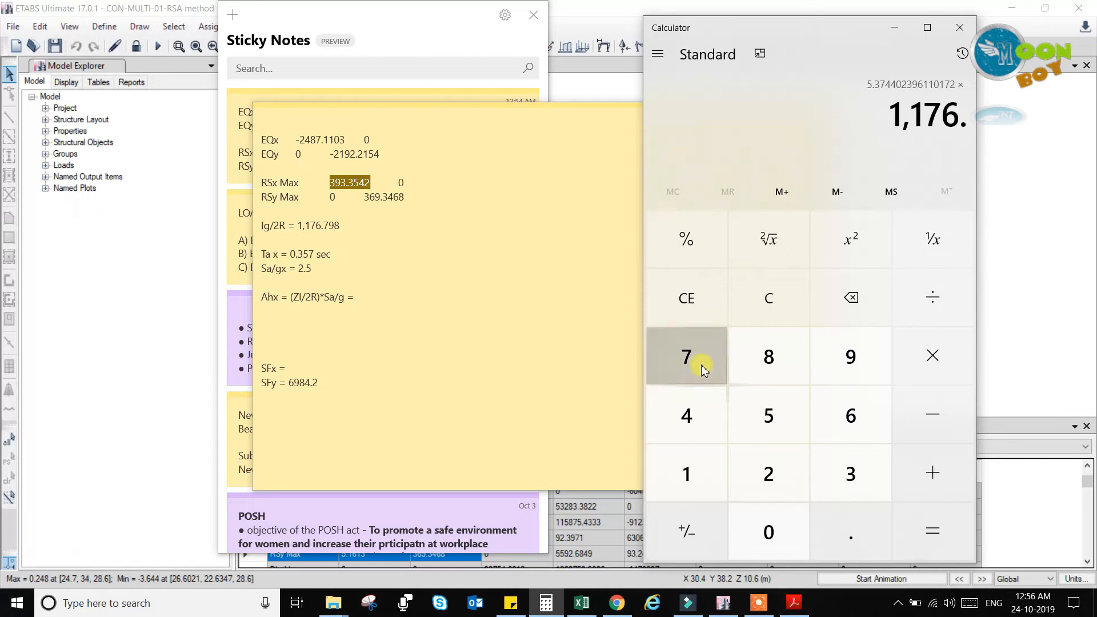
{"action": "left_click", "coordinate": [703, 368]}
{"action": "left_click", "coordinate": [861, 360]}
{"action": "left_click", "coordinate": [787, 357]}
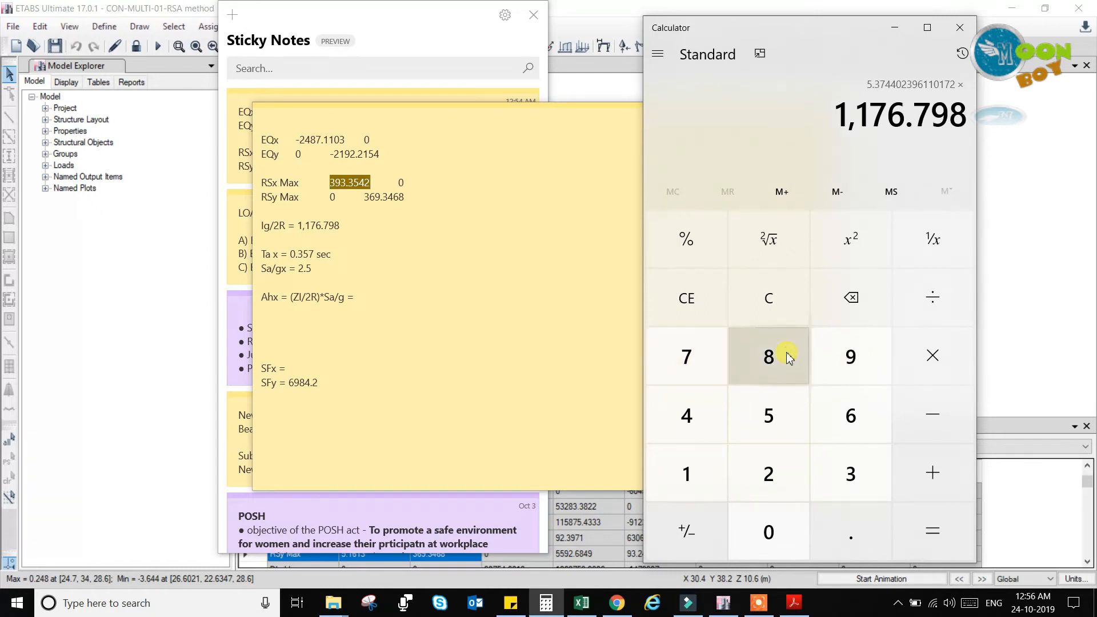
{"action": "left_click", "coordinate": [944, 535]}
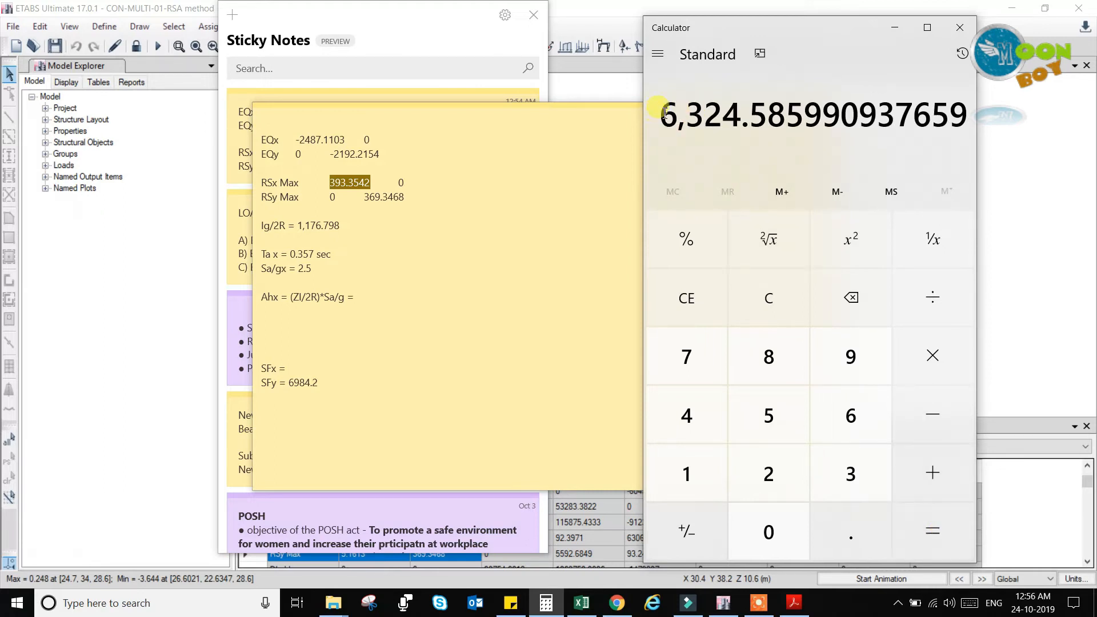
Copy 6,324.5859 from the Calculator result and paste it into the note as the SFx value
{"action": "left_click_drag", "start_coordinate": [661, 110], "coordinate": [818, 114]}
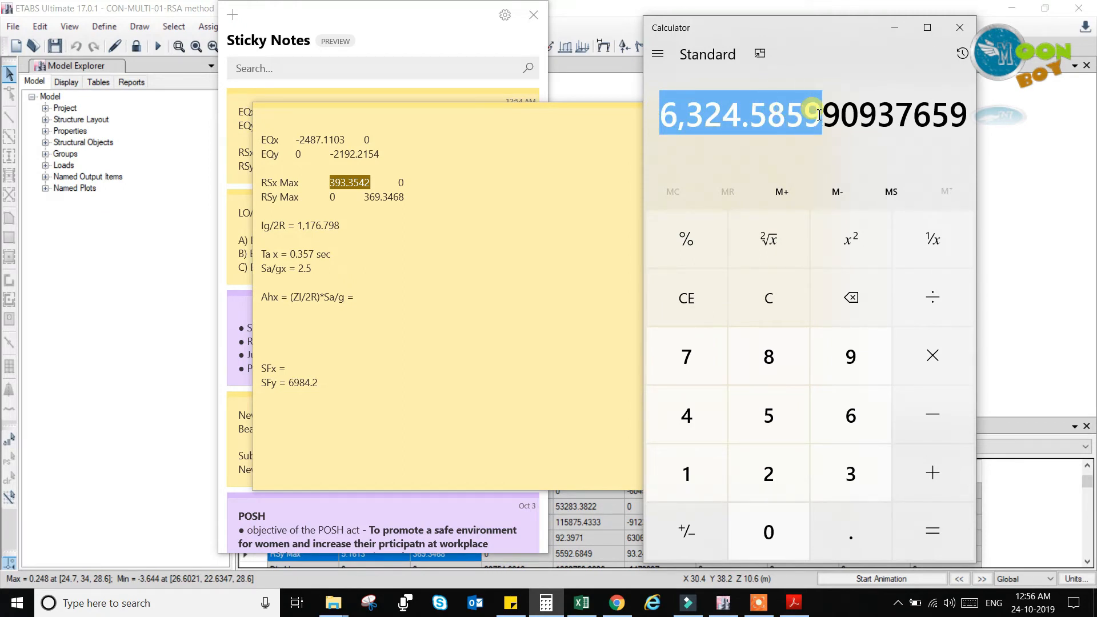
{"action": "right_click", "coordinate": [819, 114]}
{"action": "left_click", "coordinate": [831, 122]}
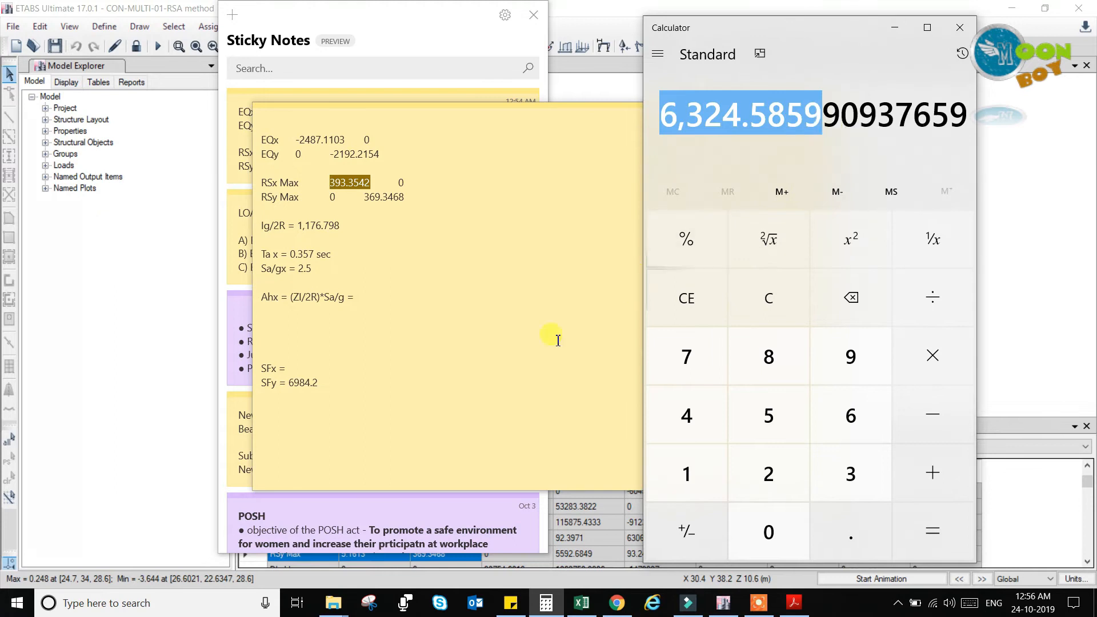
{"action": "left_click", "coordinate": [291, 369]}
{"action": "key", "text": "ctrl+v"}
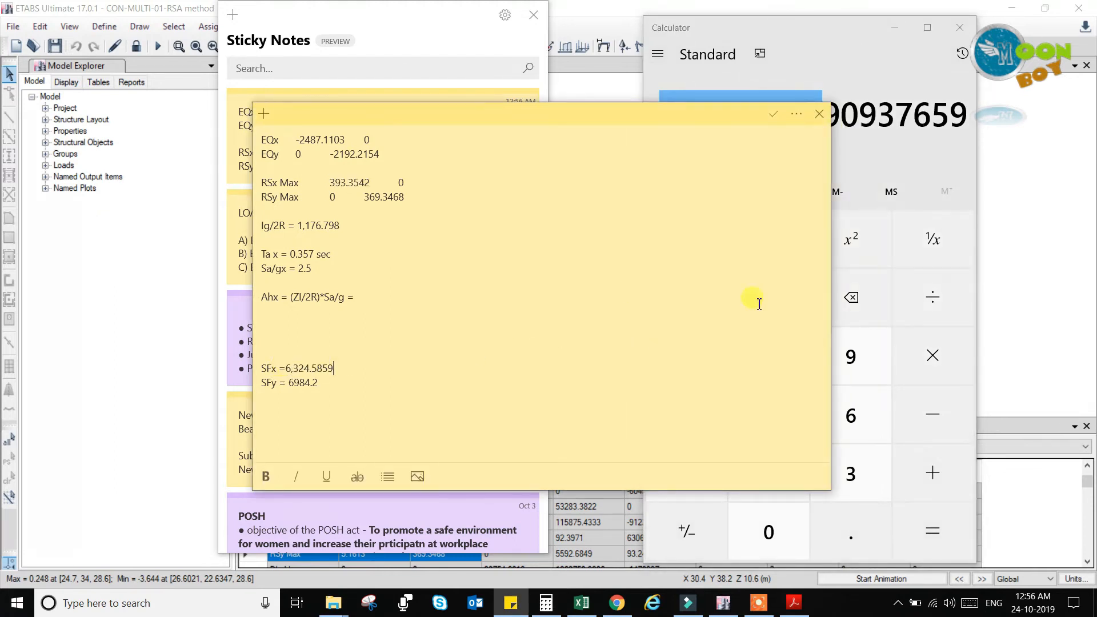
Copy the EQy base shear 2192.2154 from the note, without its minus sign, into Calculator
{"action": "left_click", "coordinate": [850, 63]}
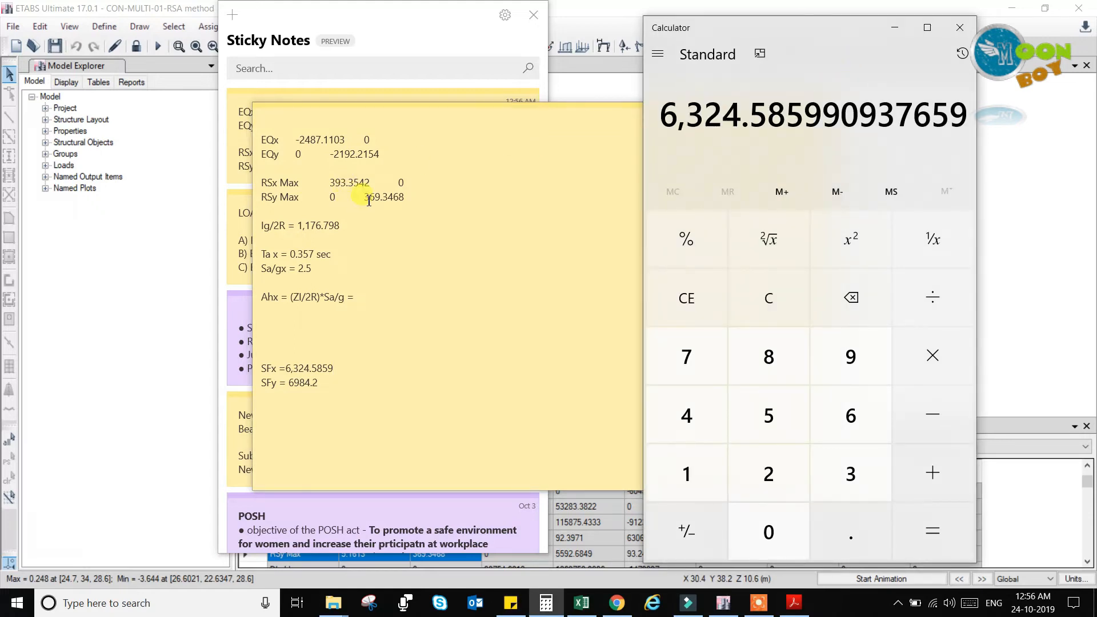
{"action": "left_click", "coordinate": [963, 53]}
{"action": "left_click", "coordinate": [962, 53]}
{"action": "left_click_drag", "start_coordinate": [332, 153], "coordinate": [383, 154]}
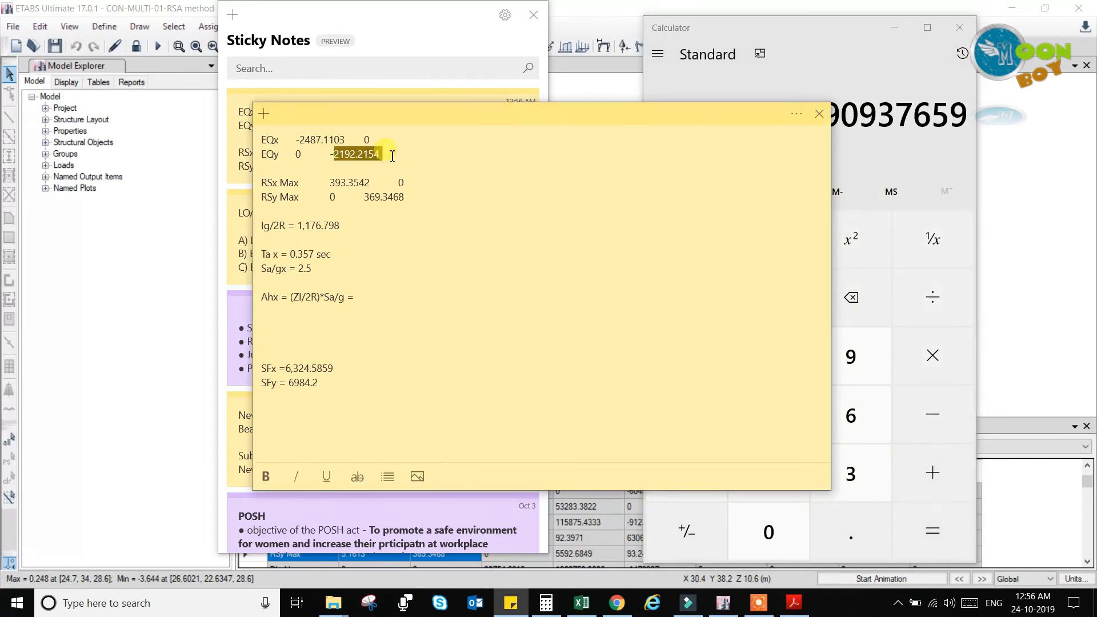
{"action": "key", "text": "ctrl+c"}
{"action": "left_click", "coordinate": [920, 149]}
{"action": "key", "text": "ctrl+v"}
Divide the EQy base shear by the RSy Max base shear 369.3468 copied from the note
{"action": "left_click", "coordinate": [930, 298]}
{"action": "left_click_drag", "start_coordinate": [364, 197], "coordinate": [410, 198]}
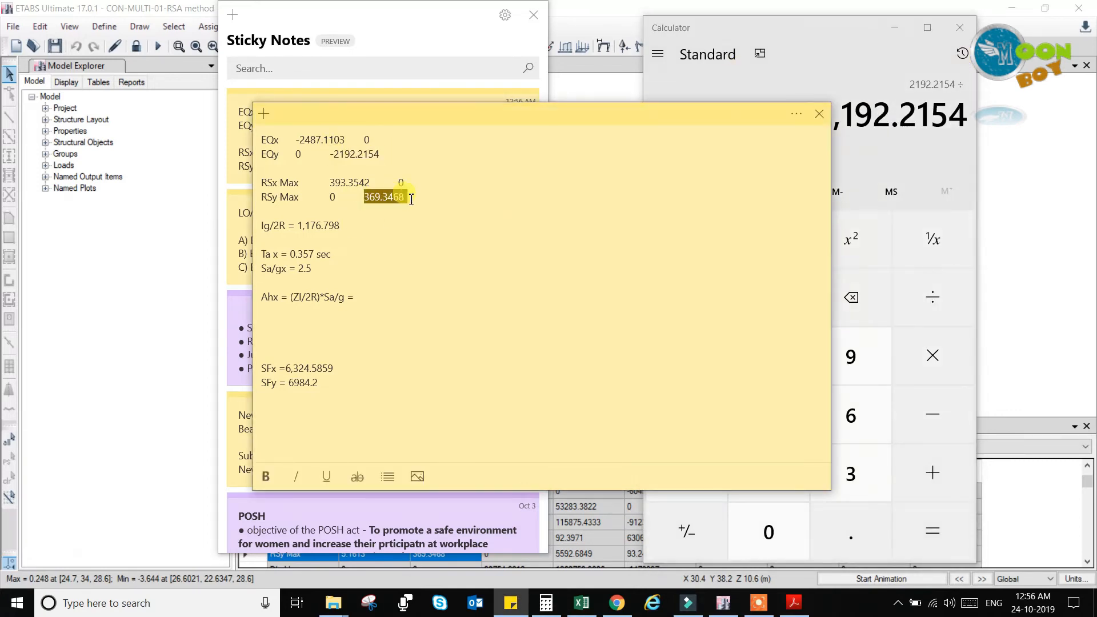
{"action": "key", "text": "ctrl+c"}
{"action": "left_click", "coordinate": [886, 159]}
{"action": "key", "text": "ctrl+v"}
Multiply the Y-direction base shear ratio by 0.85 and by the Ig/2R value 1176.798 in Calculator
{"action": "left_click", "coordinate": [906, 360]}
{"action": "left_click", "coordinate": [769, 532]}
{"action": "left_click", "coordinate": [839, 537]}
{"action": "left_click", "coordinate": [768, 357]}
{"action": "left_click", "coordinate": [769, 415]}
{"action": "left_click", "coordinate": [933, 355]}
{"action": "double_click", "coordinate": [687, 474]}
{"action": "left_click", "coordinate": [687, 357]}
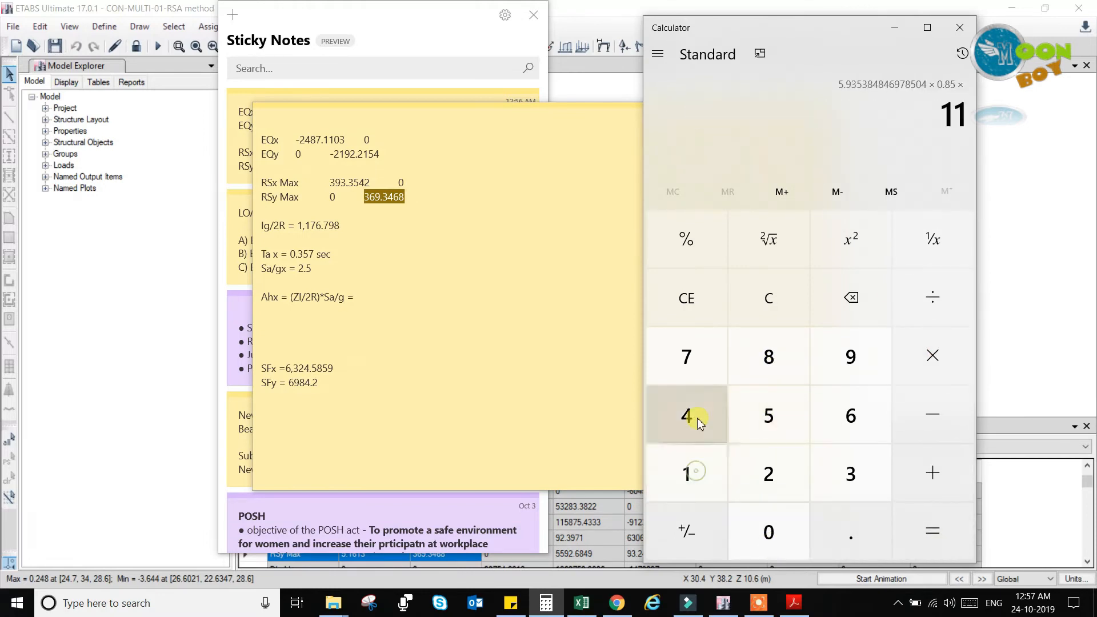
{"action": "left_click", "coordinate": [854, 409]}
{"action": "left_click", "coordinate": [851, 531]}
{"action": "left_click", "coordinate": [707, 365]}
{"action": "left_click", "coordinate": [842, 368]}
{"action": "left_click", "coordinate": [769, 357]}
{"action": "left_click", "coordinate": [933, 531]}
Replace the SFy value in the note with 5,937.0366 copied from the Calculator result
{"action": "left_click_drag", "start_coordinate": [670, 126], "coordinate": [830, 115]}
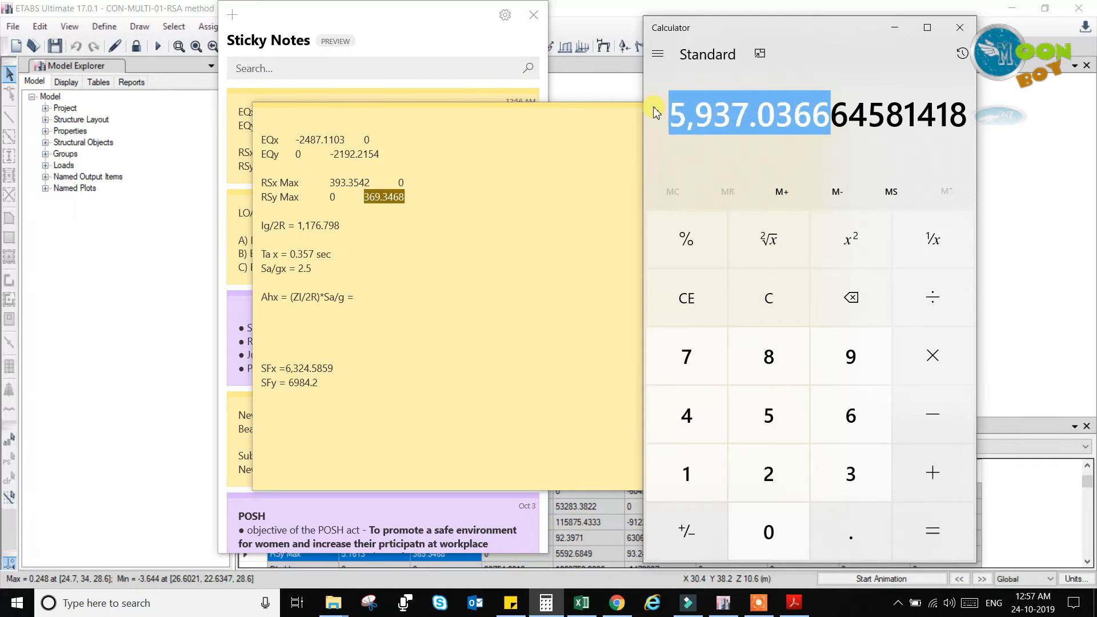
{"action": "left_click_drag", "start_coordinate": [334, 383], "coordinate": [291, 383]}
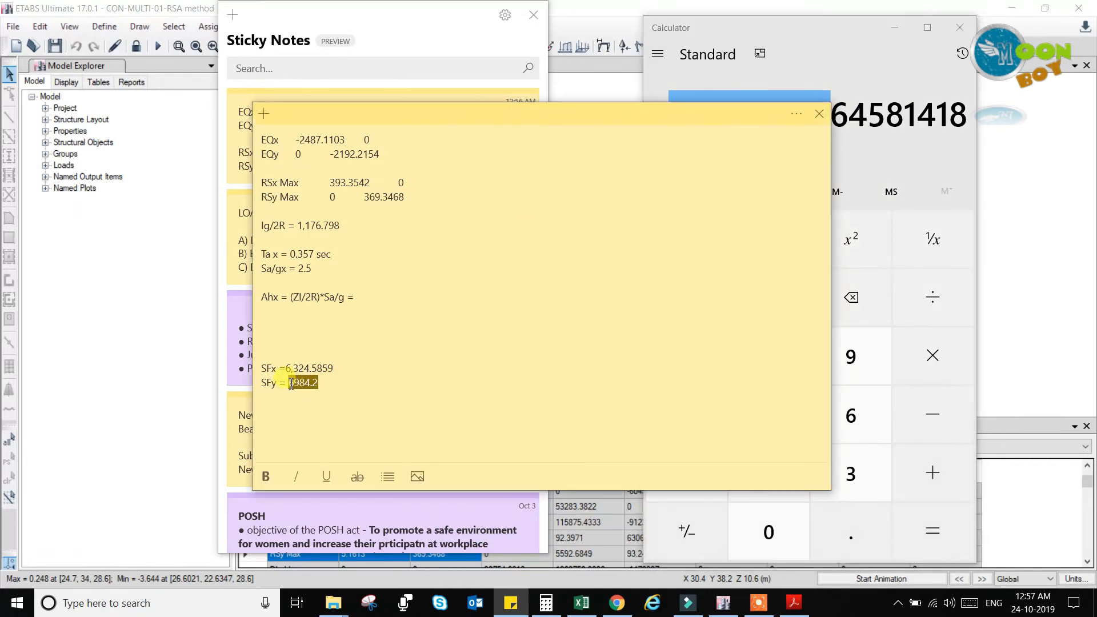
{"action": "key", "text": "ctrl+v"}
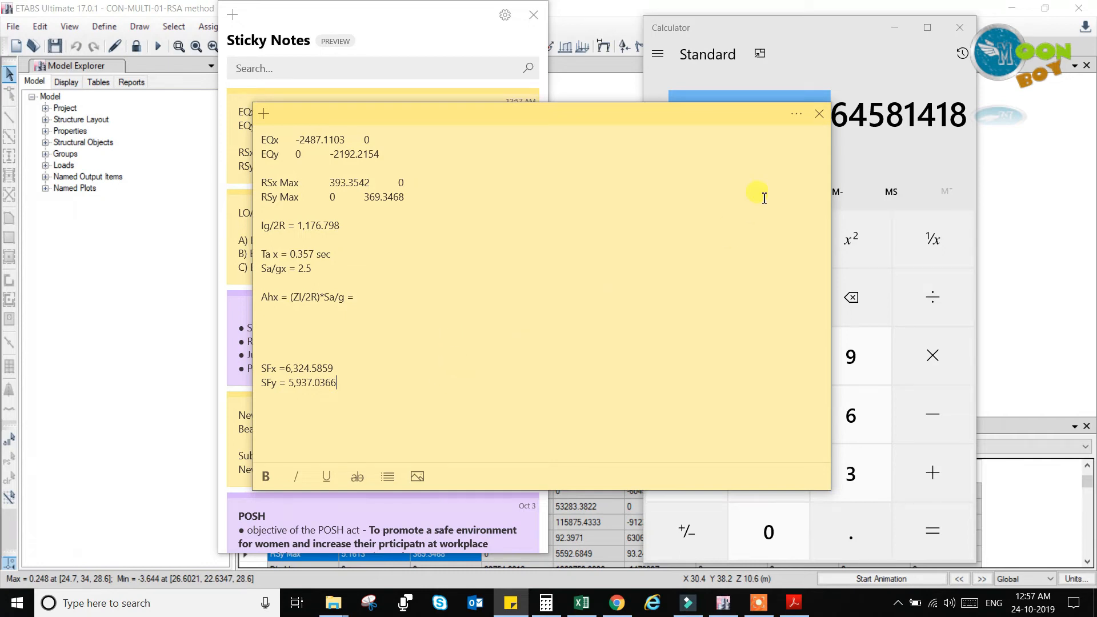
Close Calculator and the notes list, return to ETABS, and unlock the model, accepting deletion of the analysis results
{"action": "left_click", "coordinate": [960, 28]}
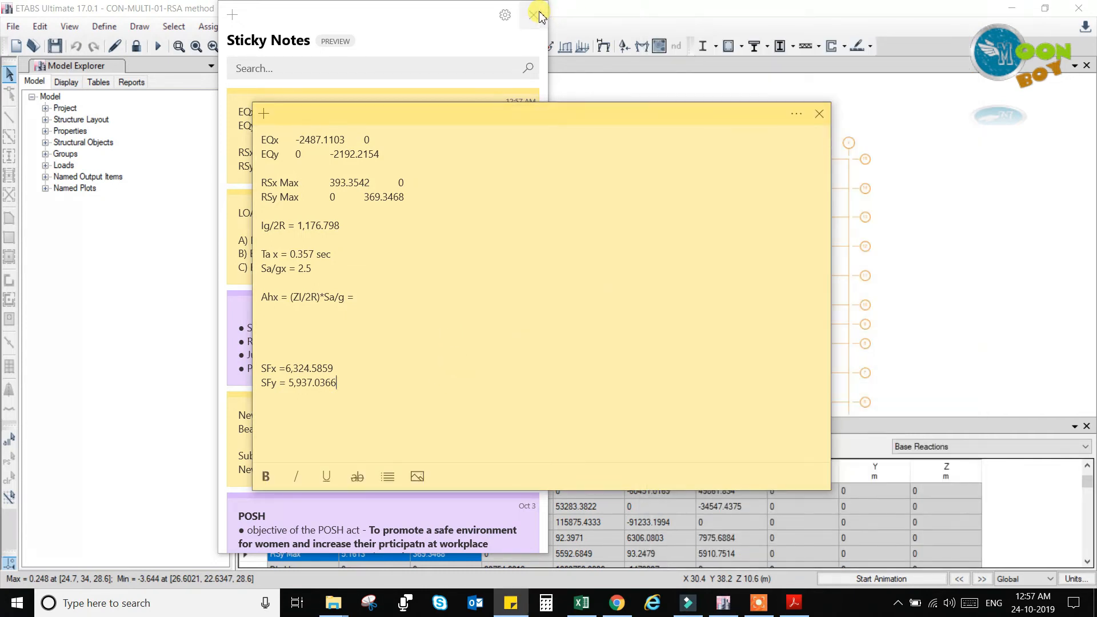
{"action": "left_click", "coordinate": [539, 16]}
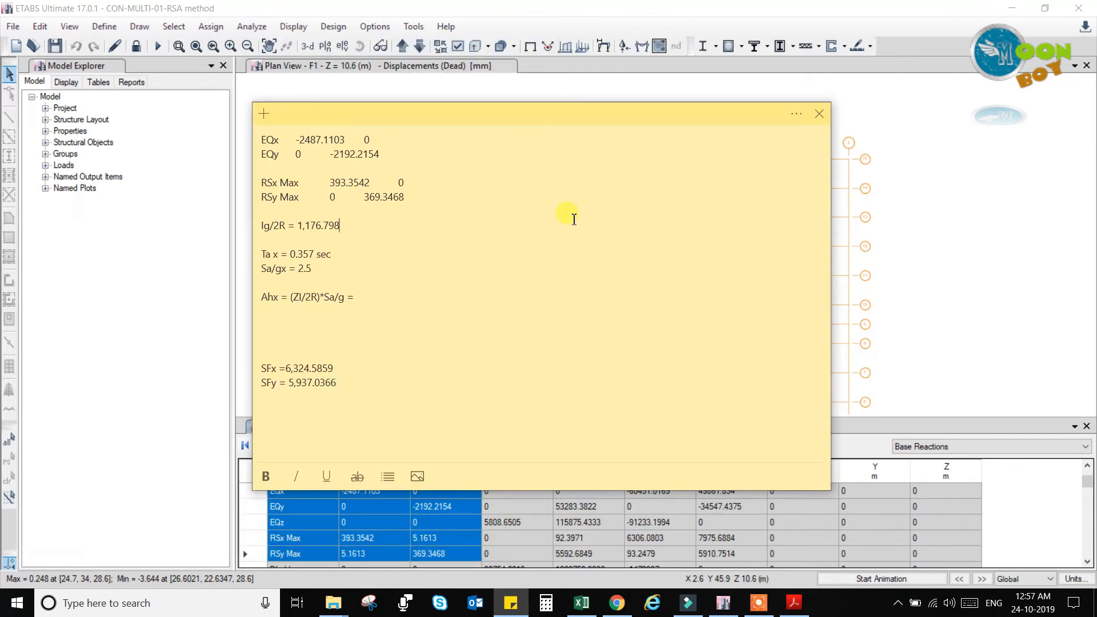
{"action": "left_click", "coordinate": [935, 114]}
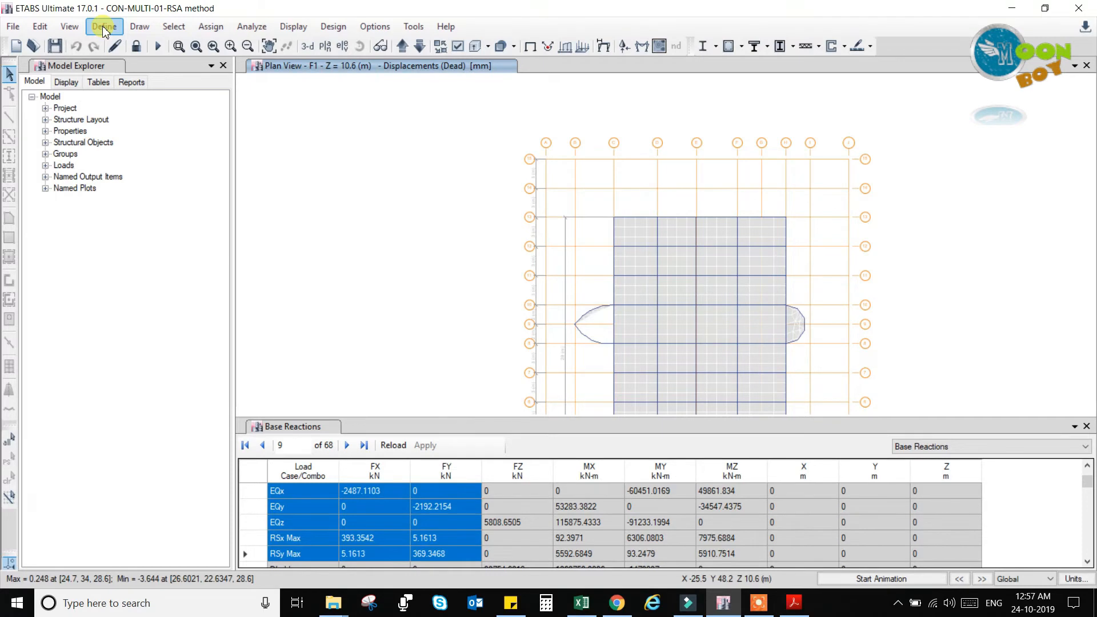
{"action": "left_click", "coordinate": [136, 46]}
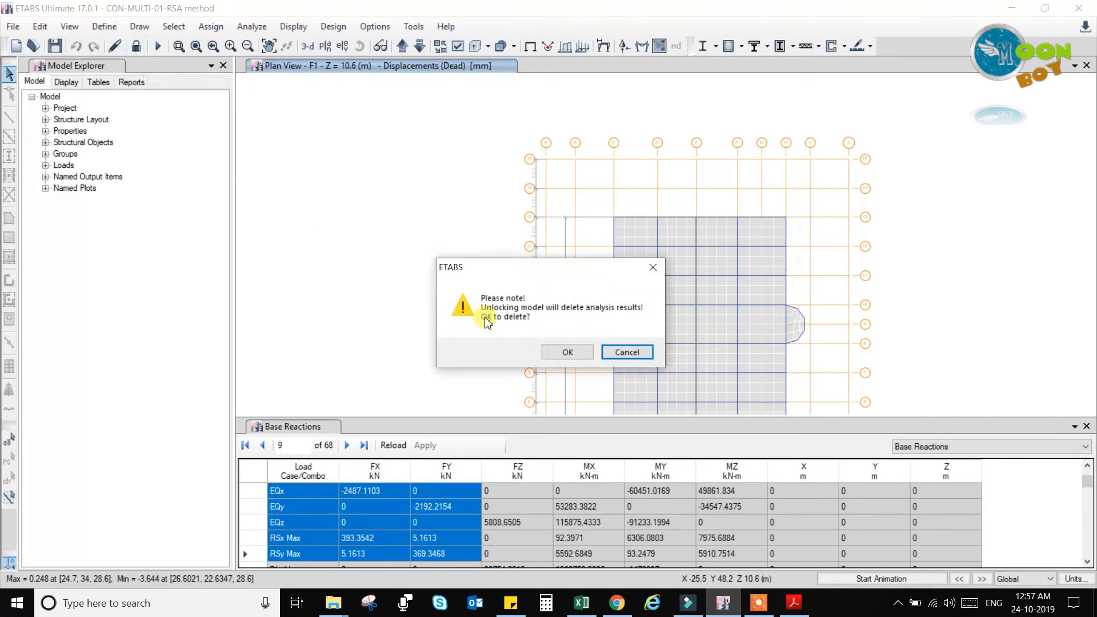
{"action": "left_click", "coordinate": [563, 352]}
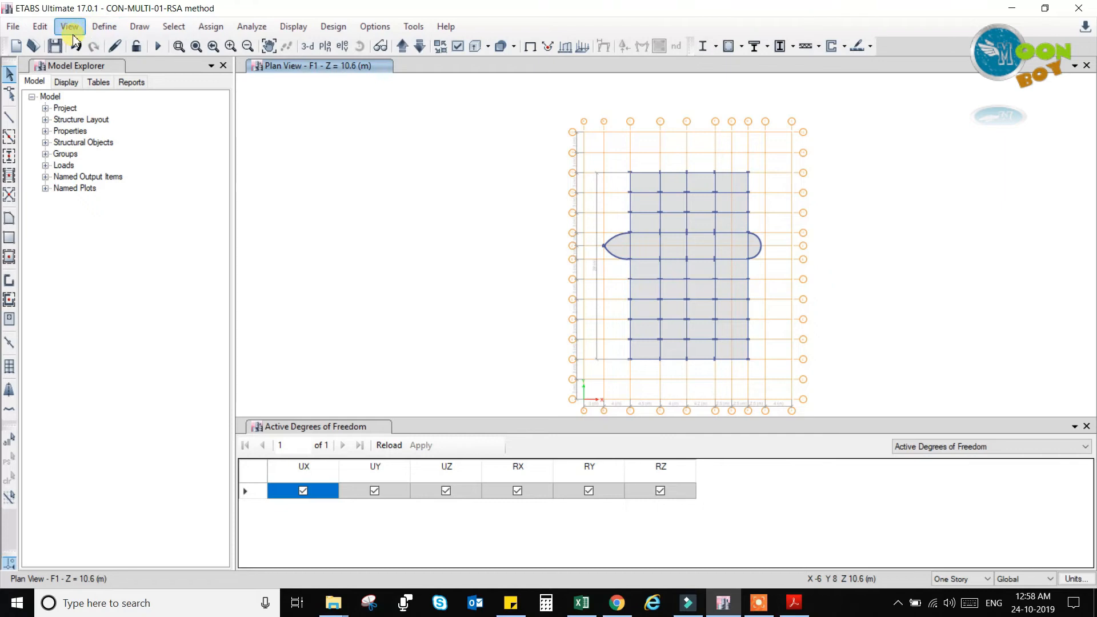
Set the RSx response spectrum load case's scale factor to 6,324.5859, copied from the note's SFx value, and reopen the case to check it
{"action": "left_click", "coordinate": [104, 26]}
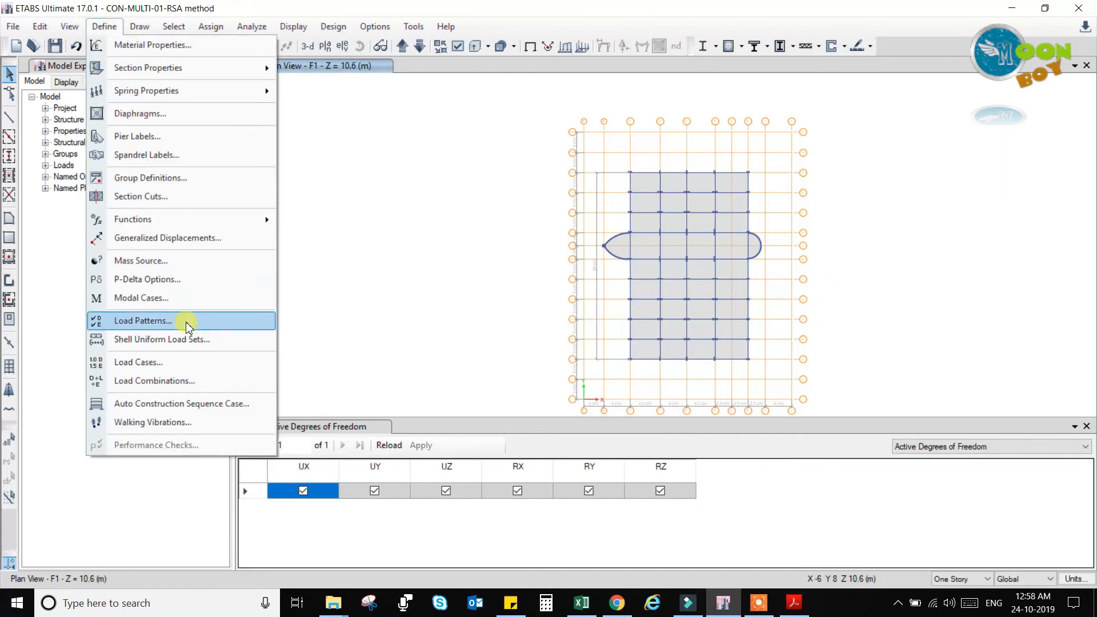
{"action": "left_click", "coordinate": [180, 362]}
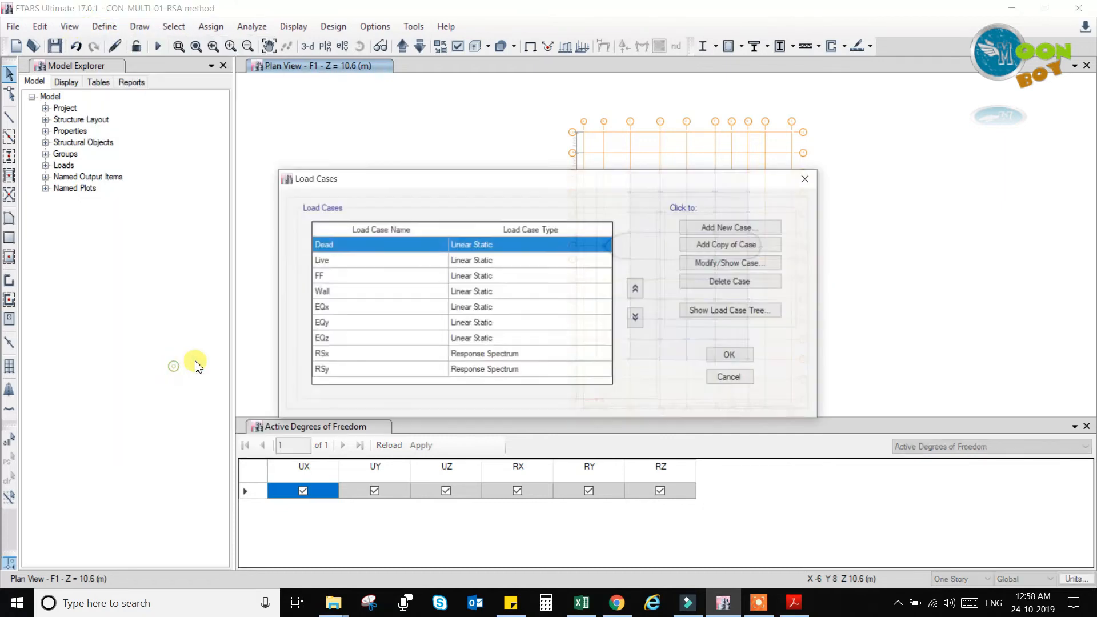
{"action": "left_click", "coordinate": [485, 357]}
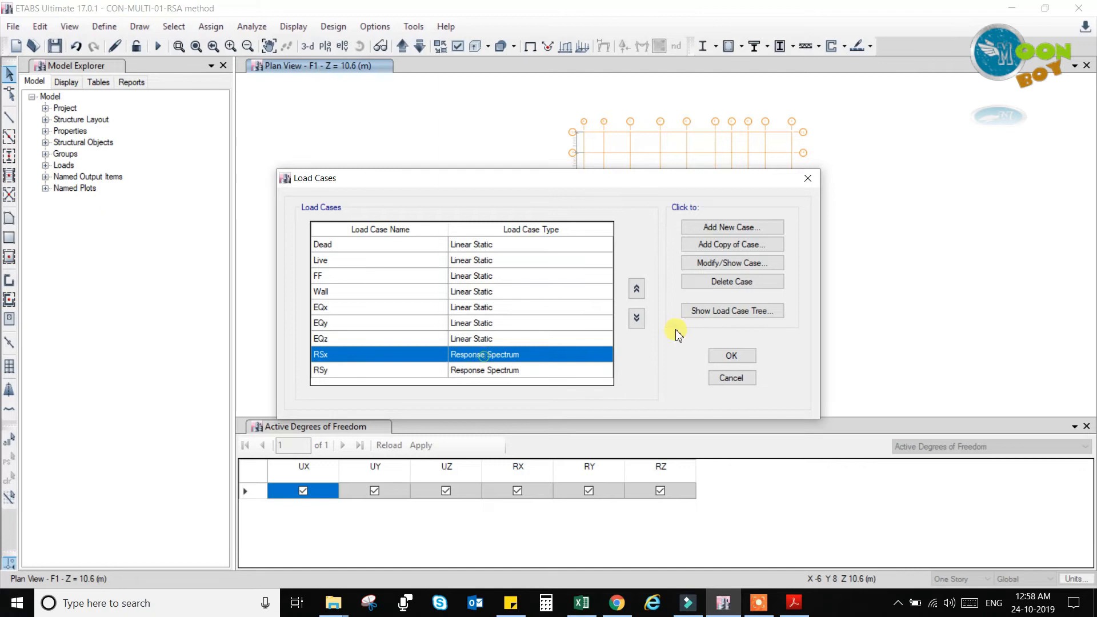
{"action": "left_click", "coordinate": [733, 264]}
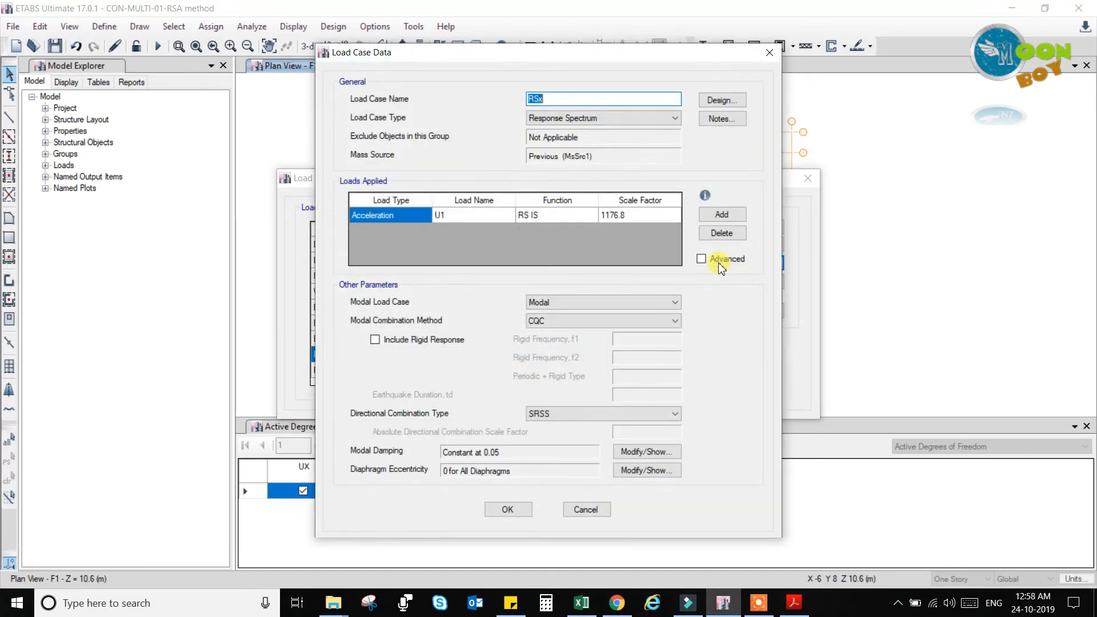
{"action": "left_click", "coordinate": [614, 215]}
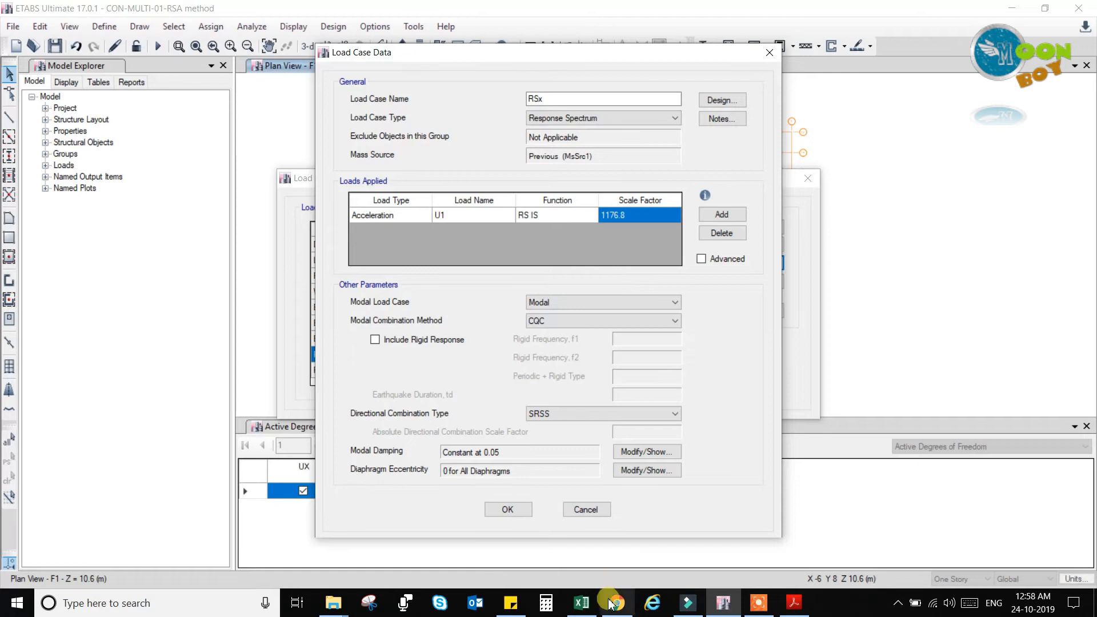
{"action": "left_click", "coordinate": [510, 603]}
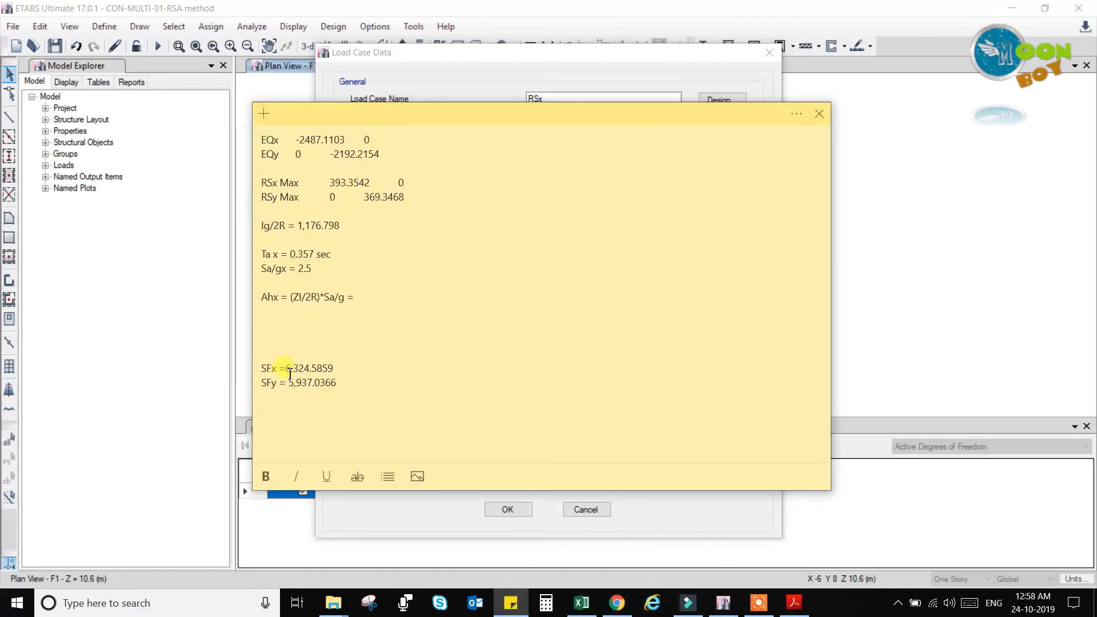
{"action": "left_click_drag", "start_coordinate": [286, 373], "coordinate": [341, 374]}
{"action": "left_click", "coordinate": [649, 53]}
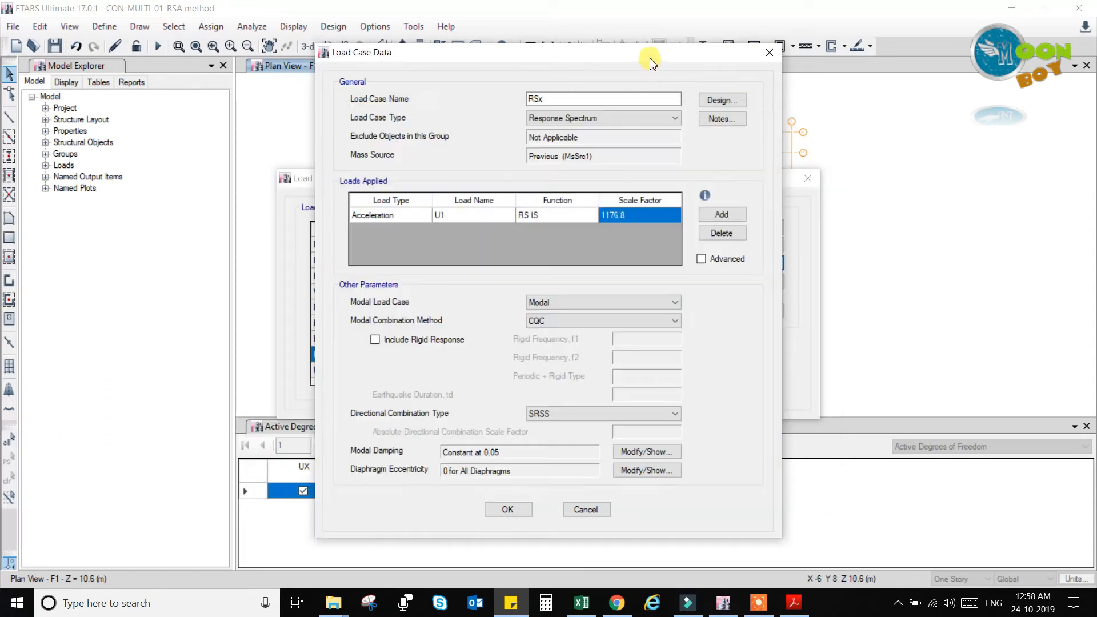
{"action": "left_click", "coordinate": [627, 219]}
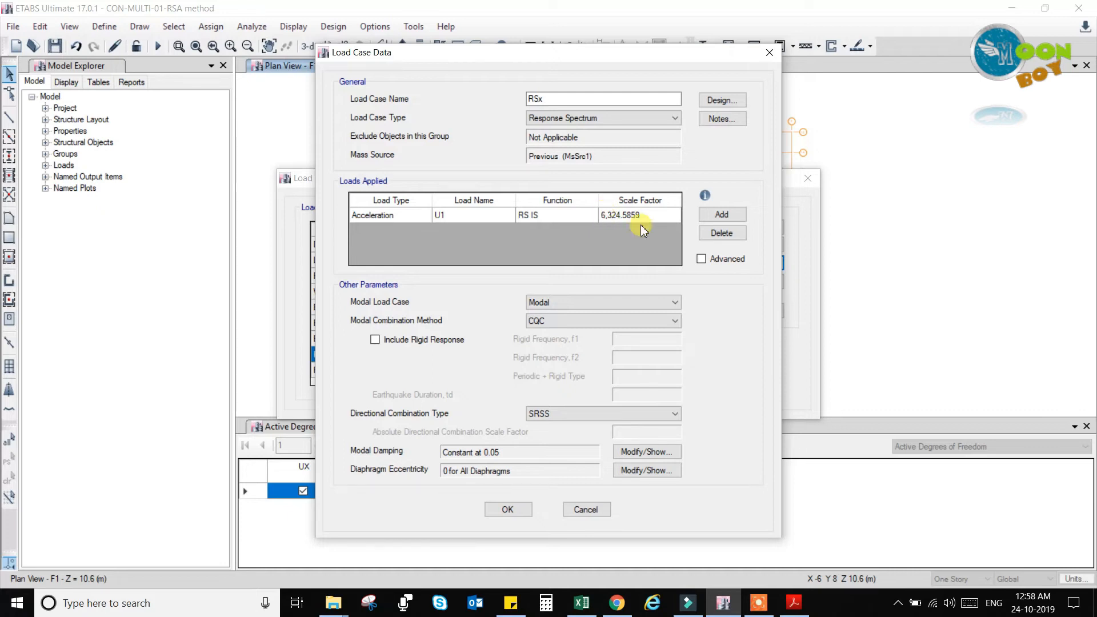
{"action": "left_click", "coordinate": [643, 259]}
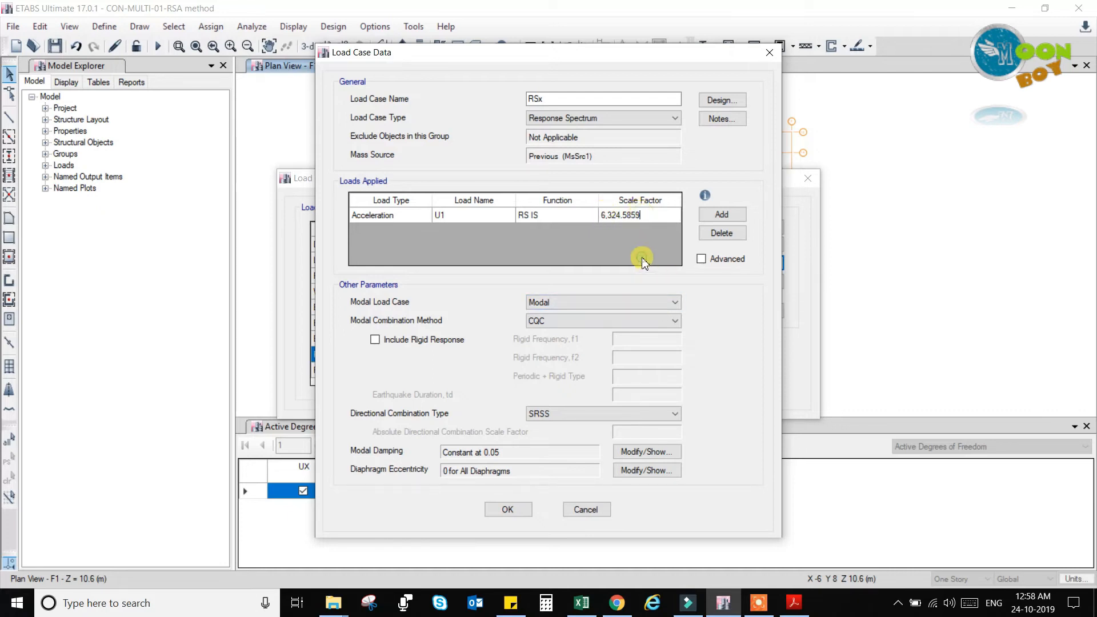
{"action": "left_click", "coordinate": [505, 509]}
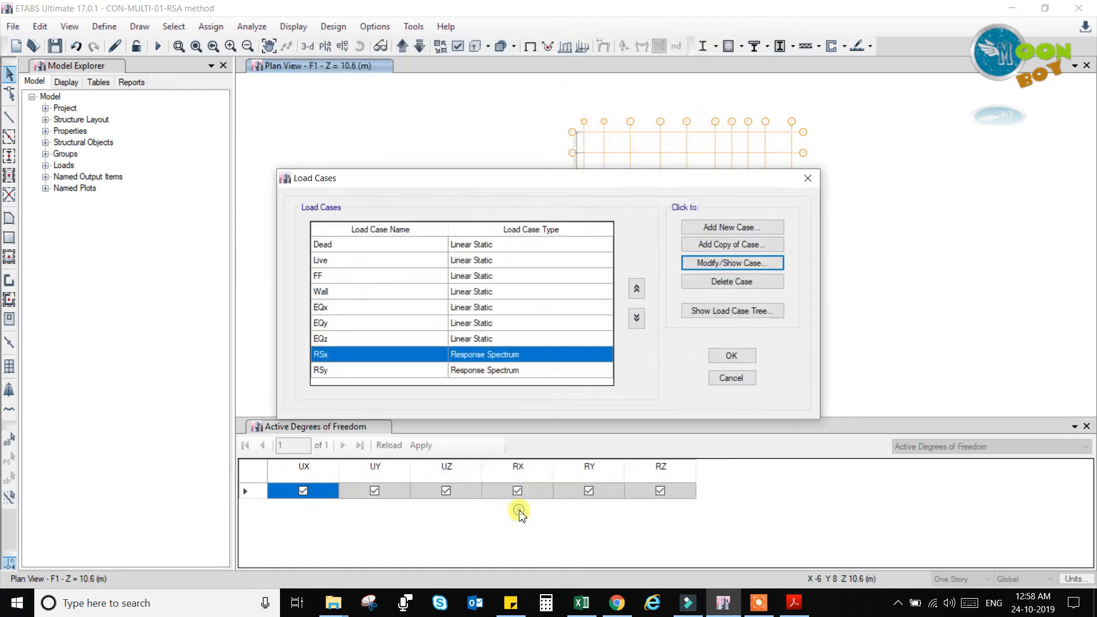
{"action": "left_click", "coordinate": [718, 264]}
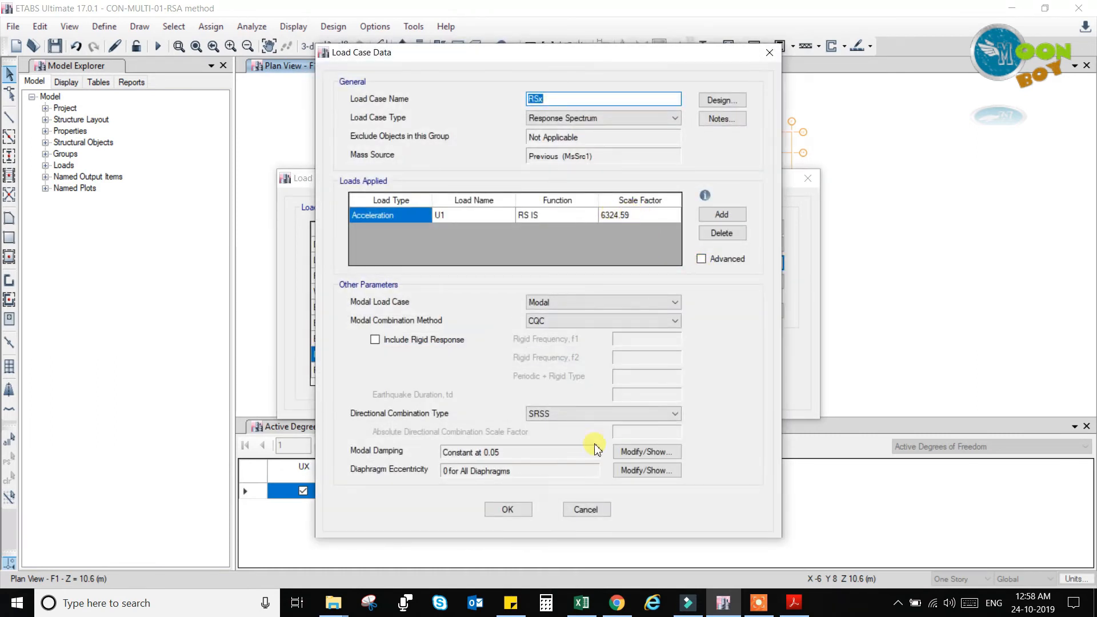
{"action": "left_click", "coordinate": [506, 514]}
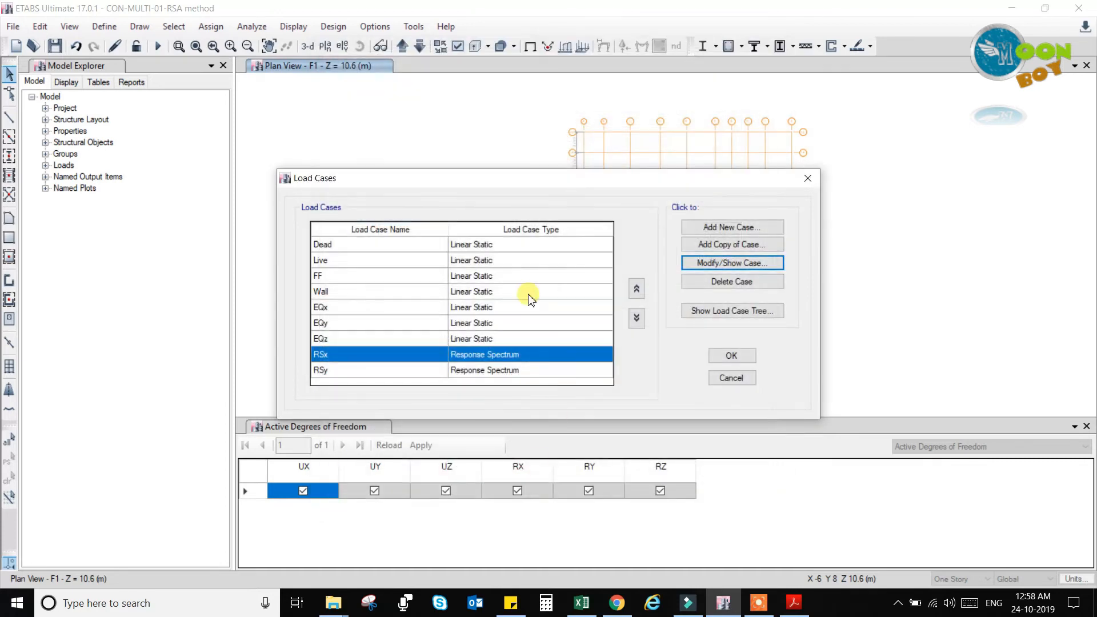
Set the RSy response spectrum load case's scale factor to 5,937.0366, copied from the note's SFy value, and accept the load cases
{"action": "left_click", "coordinate": [523, 372]}
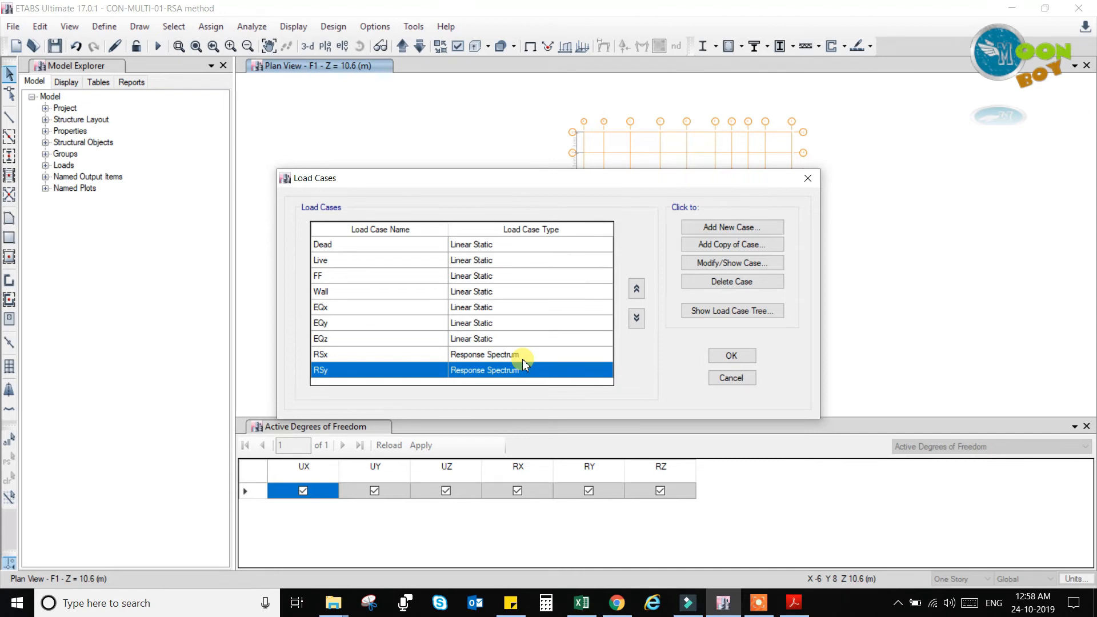
{"action": "left_click", "coordinate": [707, 263]}
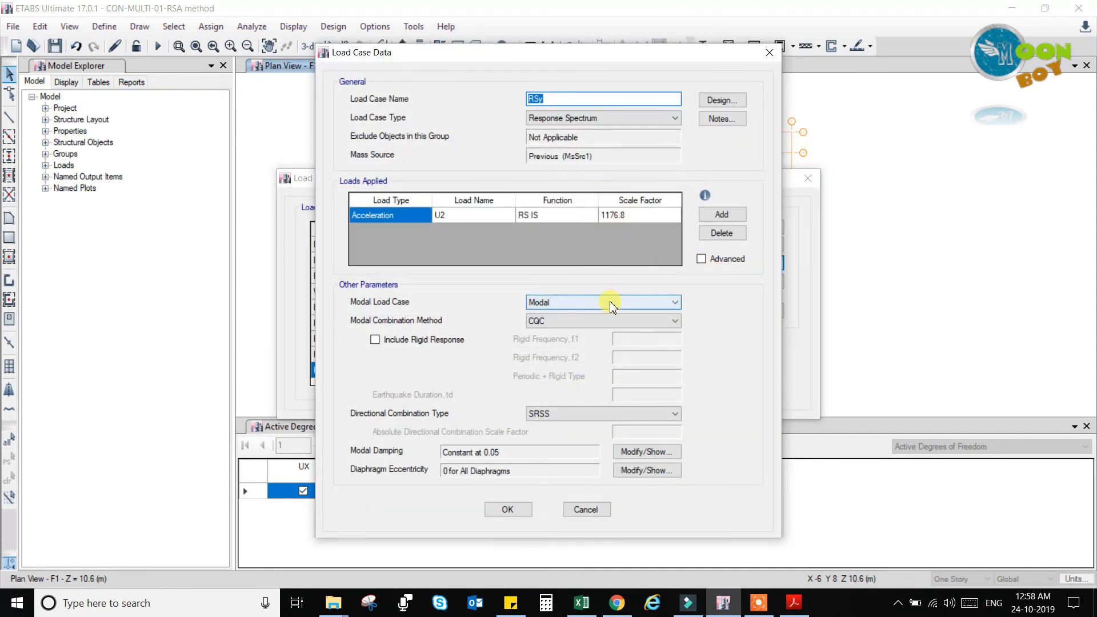
{"action": "left_click", "coordinate": [511, 603]}
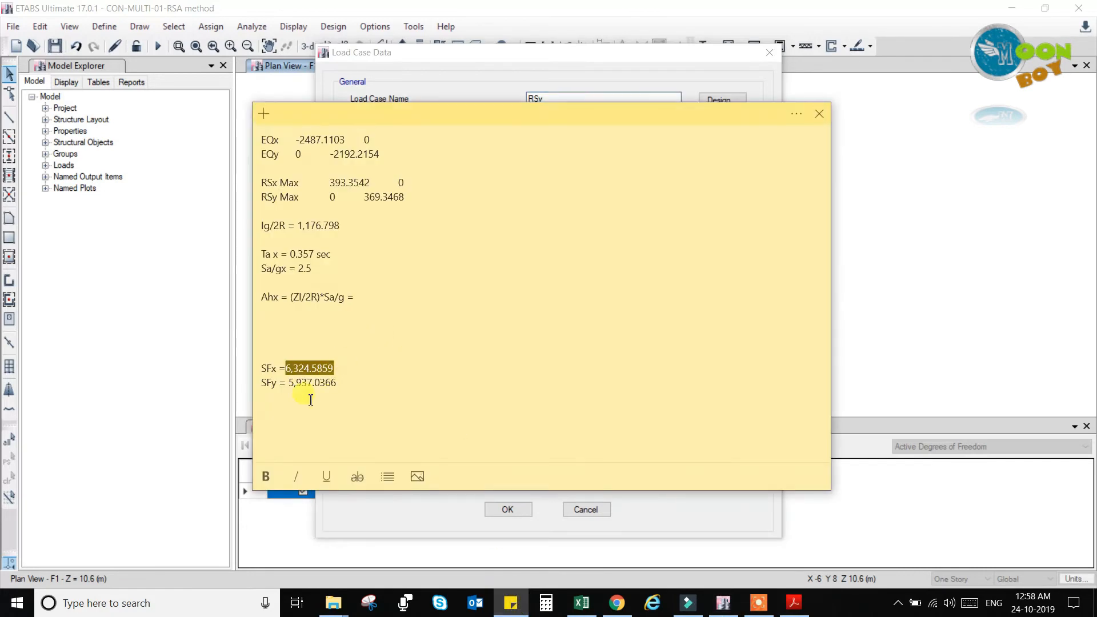
{"action": "left_click_drag", "start_coordinate": [292, 386], "coordinate": [336, 380]}
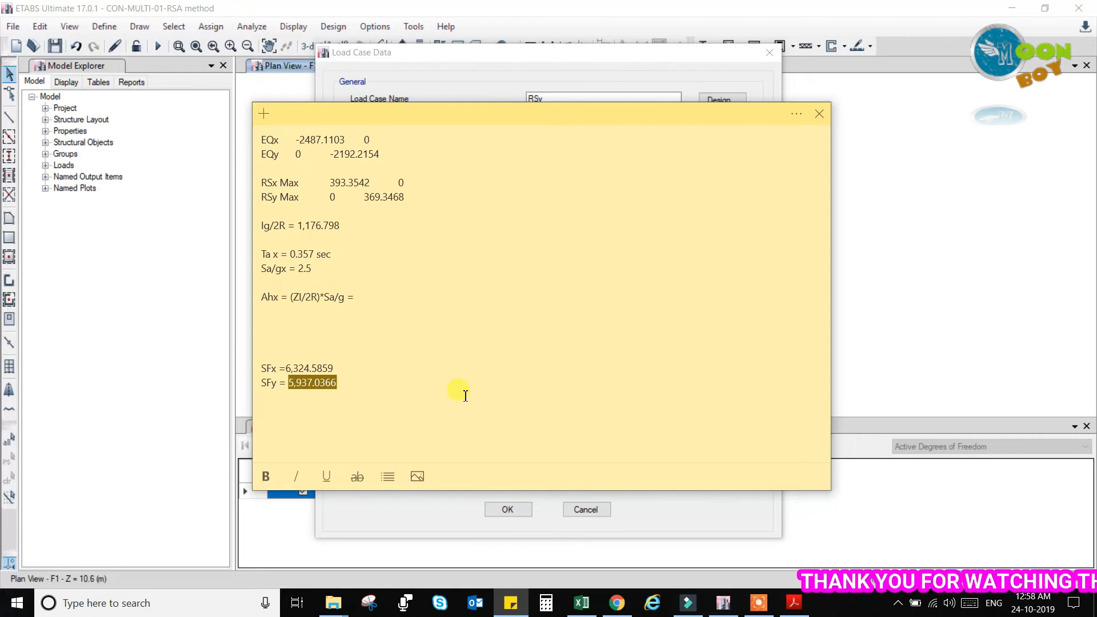
{"action": "key", "text": "alt+Tab"}
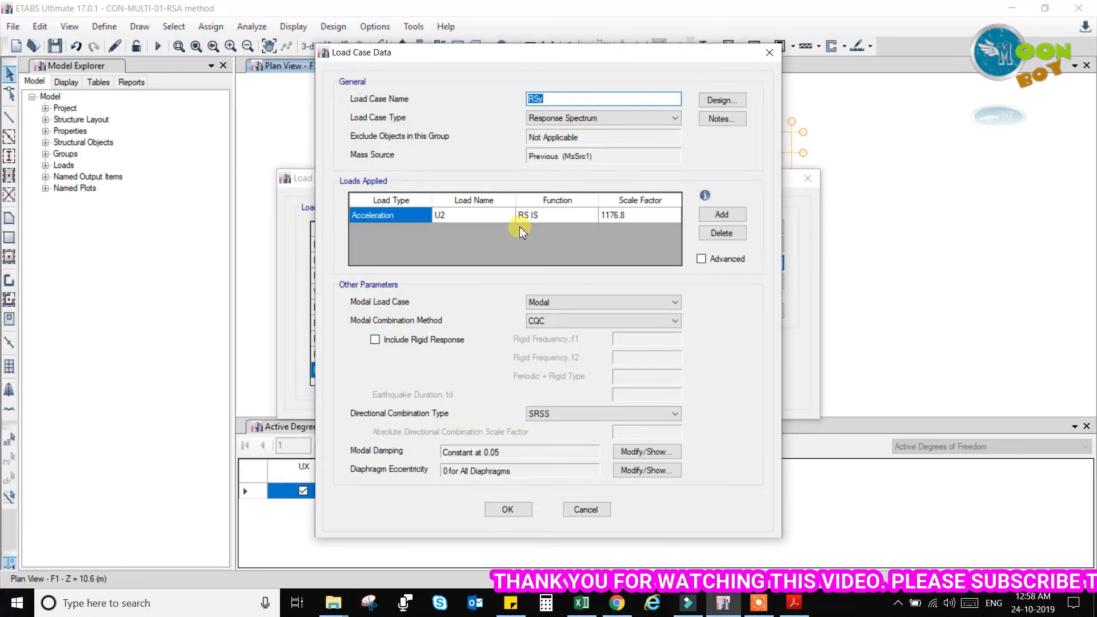
{"action": "left_click", "coordinate": [626, 213]}
{"action": "left_click", "coordinate": [627, 214]}
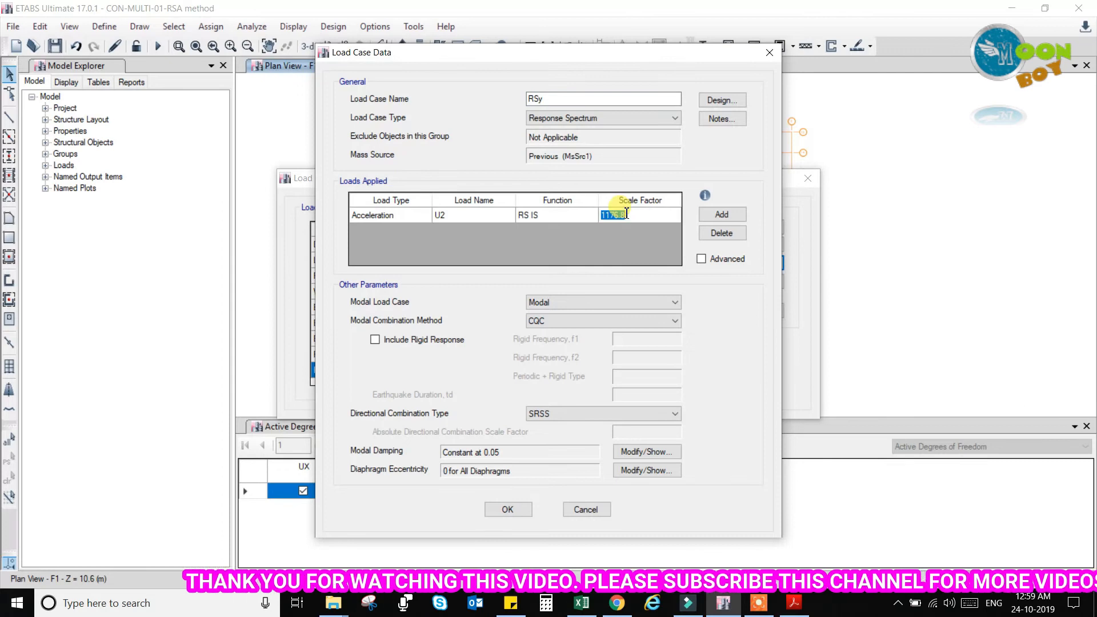
{"action": "type", "text": "5,557.32982"}
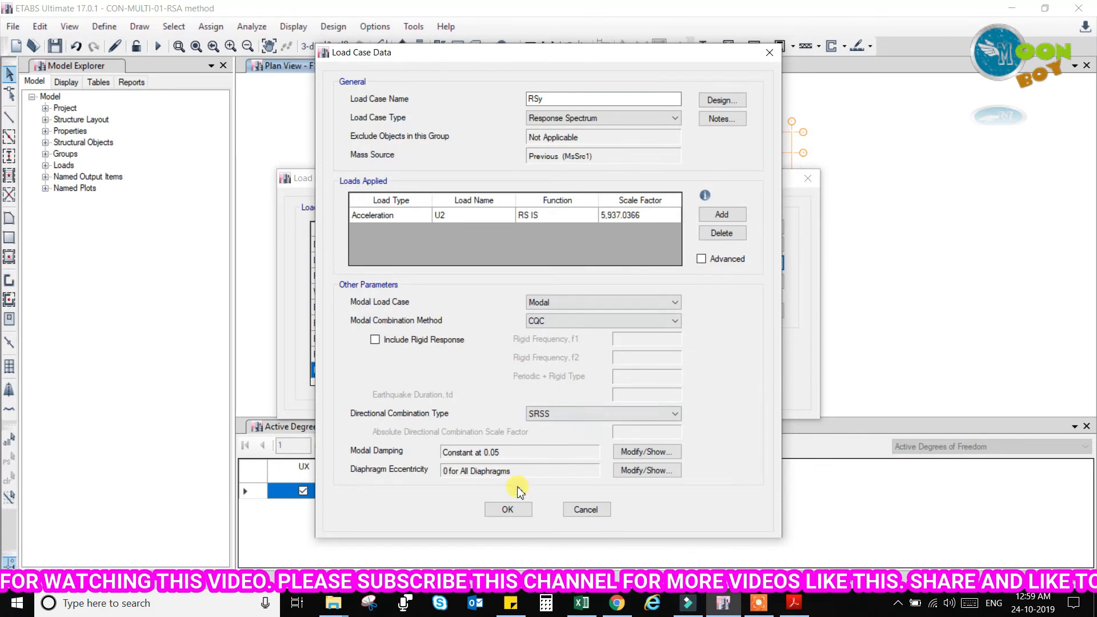
{"action": "left_click", "coordinate": [508, 509]}
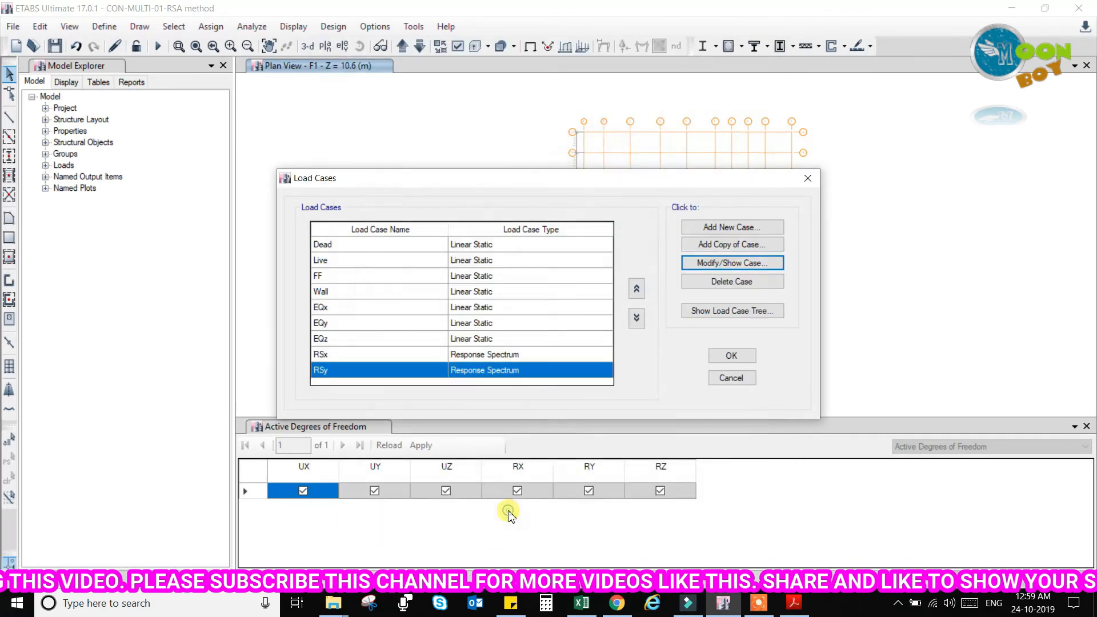
{"action": "left_click", "coordinate": [734, 356]}
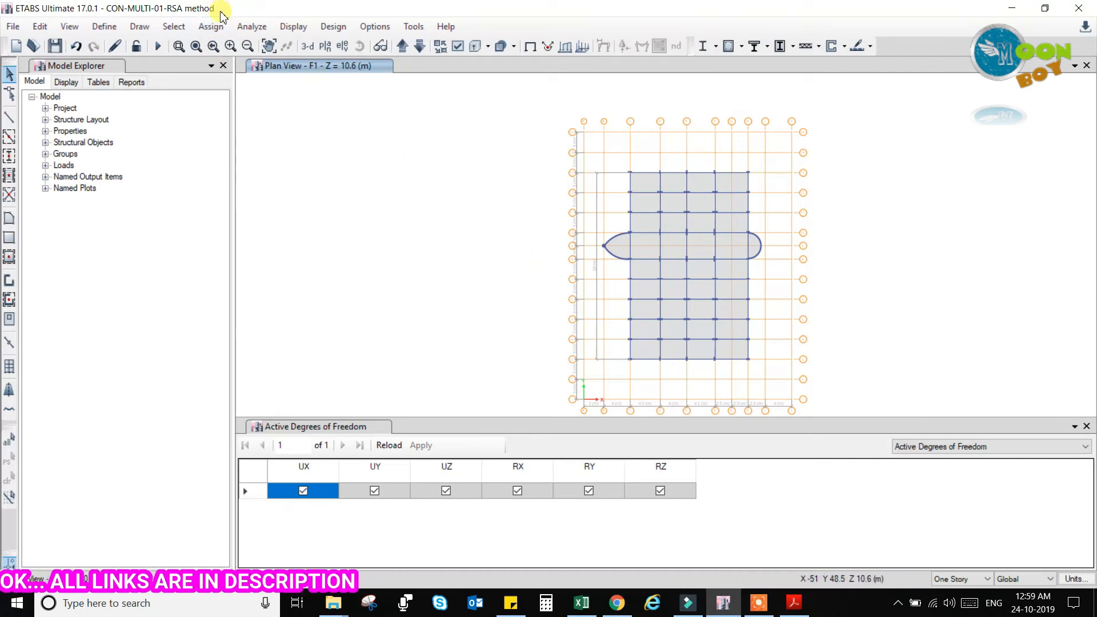
Run the analysis with all load cases set to run
{"action": "left_click", "coordinate": [252, 27]}
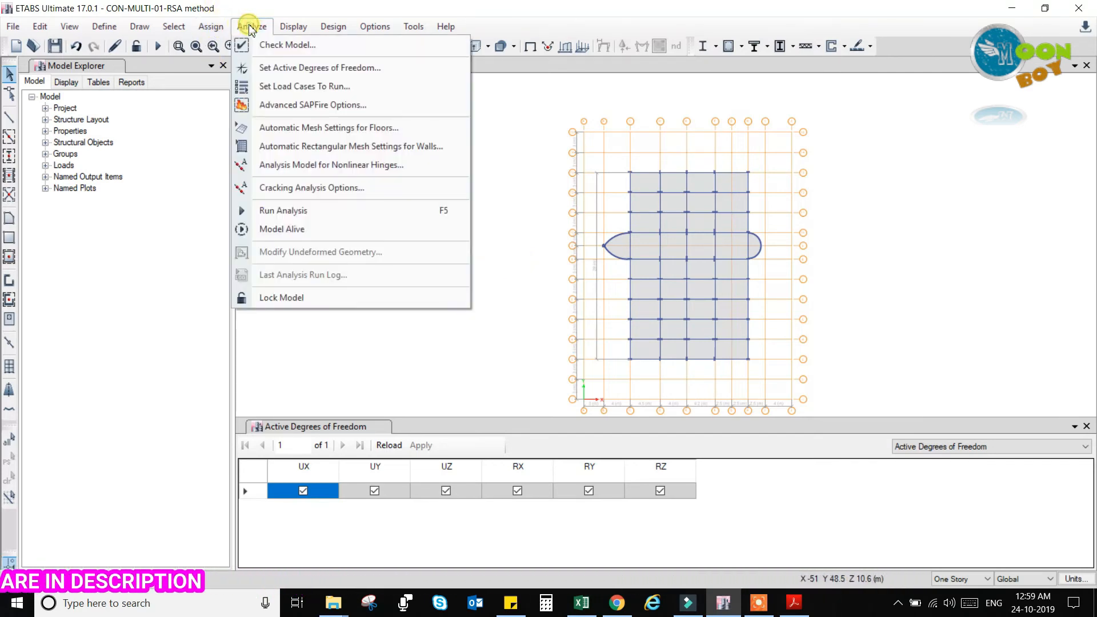
{"action": "left_click", "coordinate": [290, 87]}
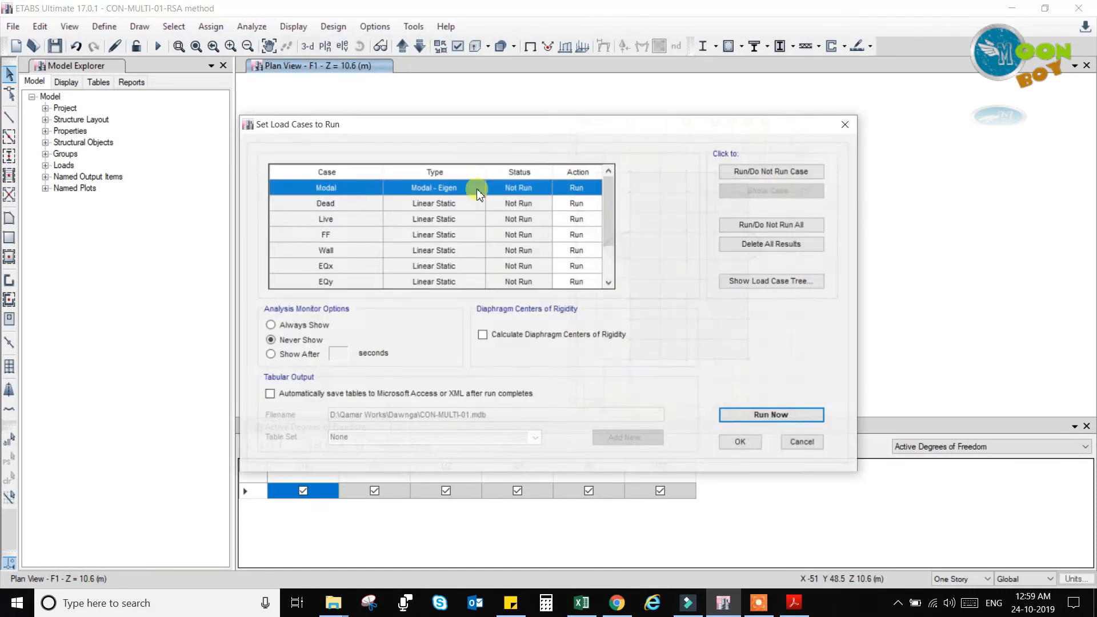
{"action": "left_click", "coordinate": [770, 418]}
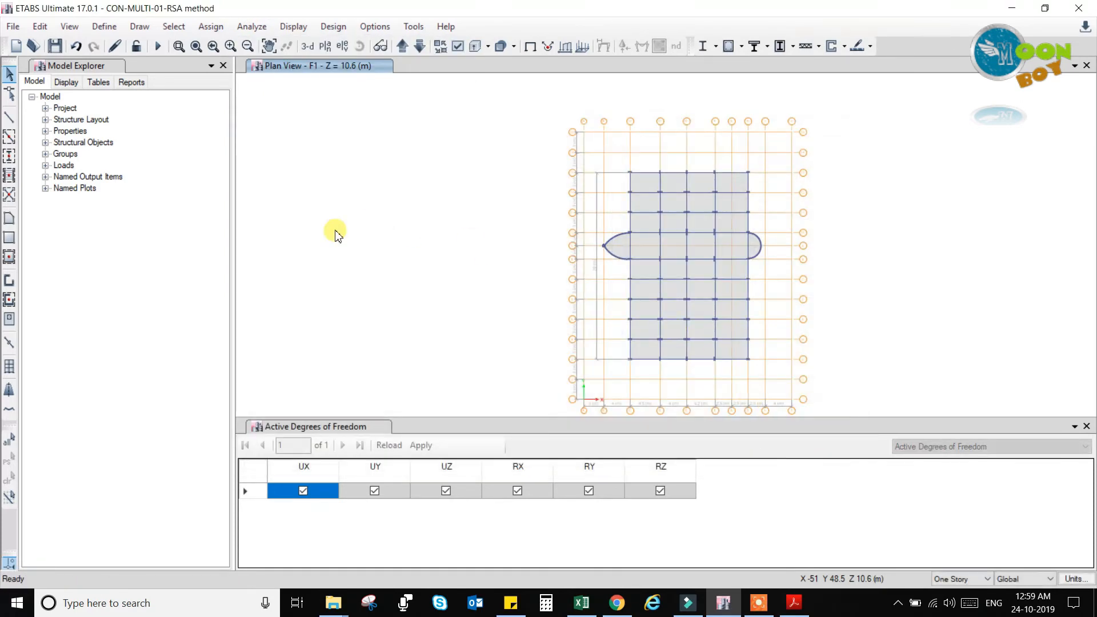
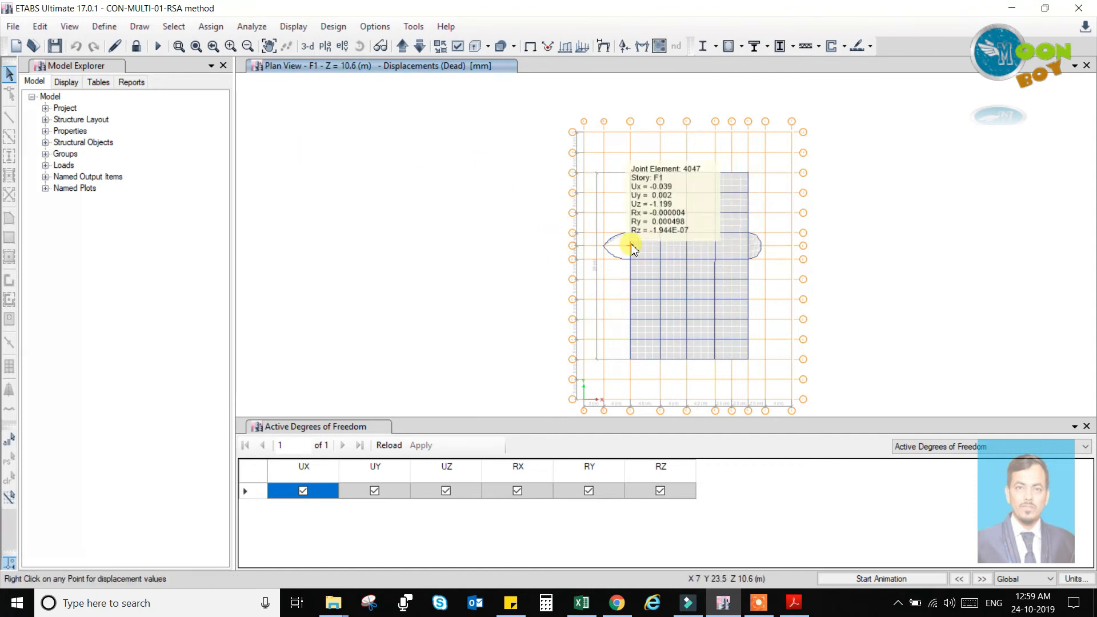
{"action": "mouse_move", "coordinate": [611, 252]}
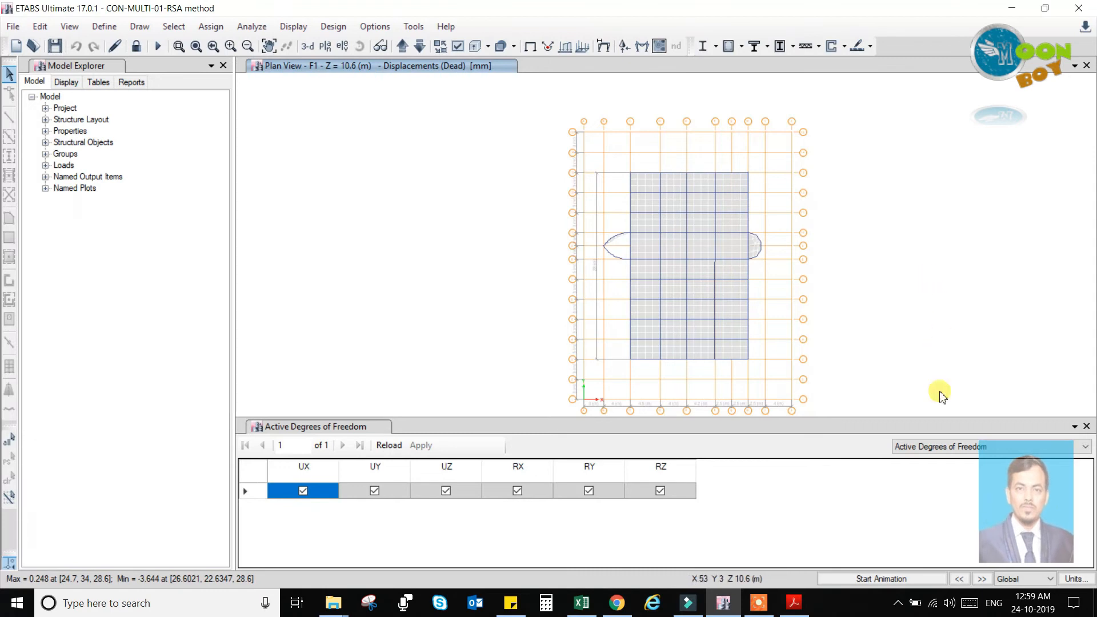
{"action": "left_click", "coordinate": [961, 449]}
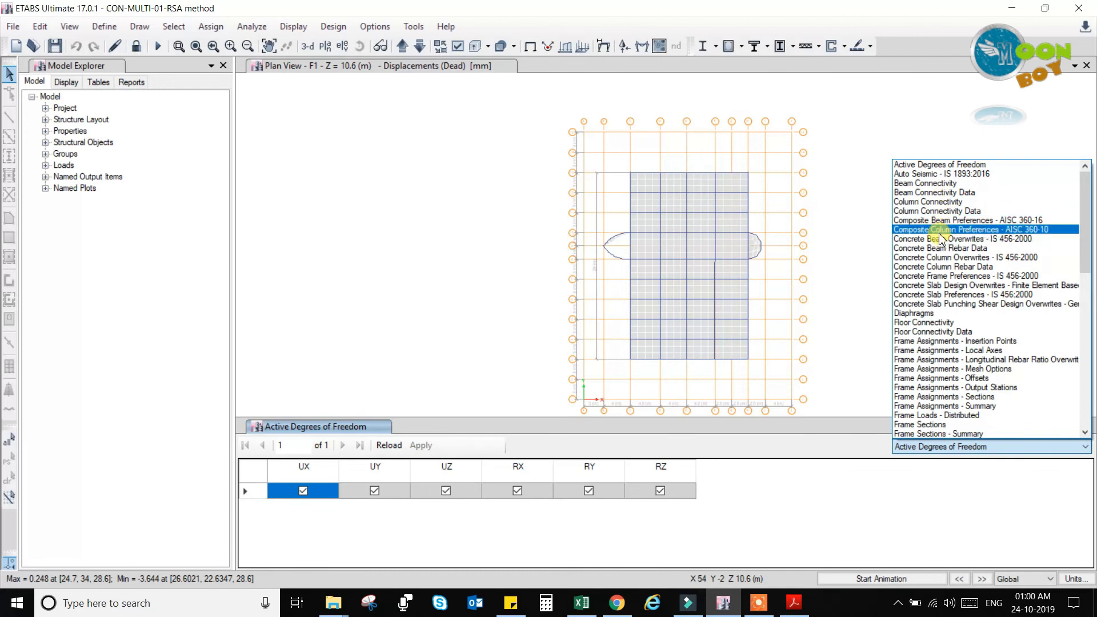
{"action": "scroll", "coordinate": [940, 236], "scroll_direction": "down", "scroll_amount": 12}
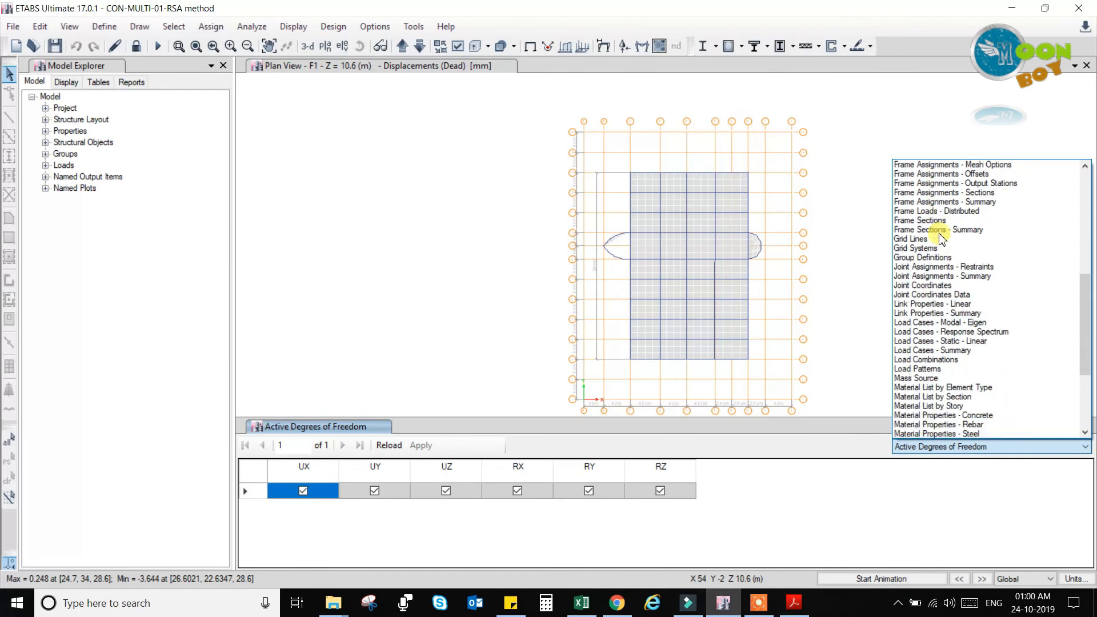
{"action": "scroll", "coordinate": [940, 237], "scroll_direction": "down", "scroll_amount": 1}
{"action": "scroll", "coordinate": [937, 234], "scroll_direction": "up", "scroll_amount": 15}
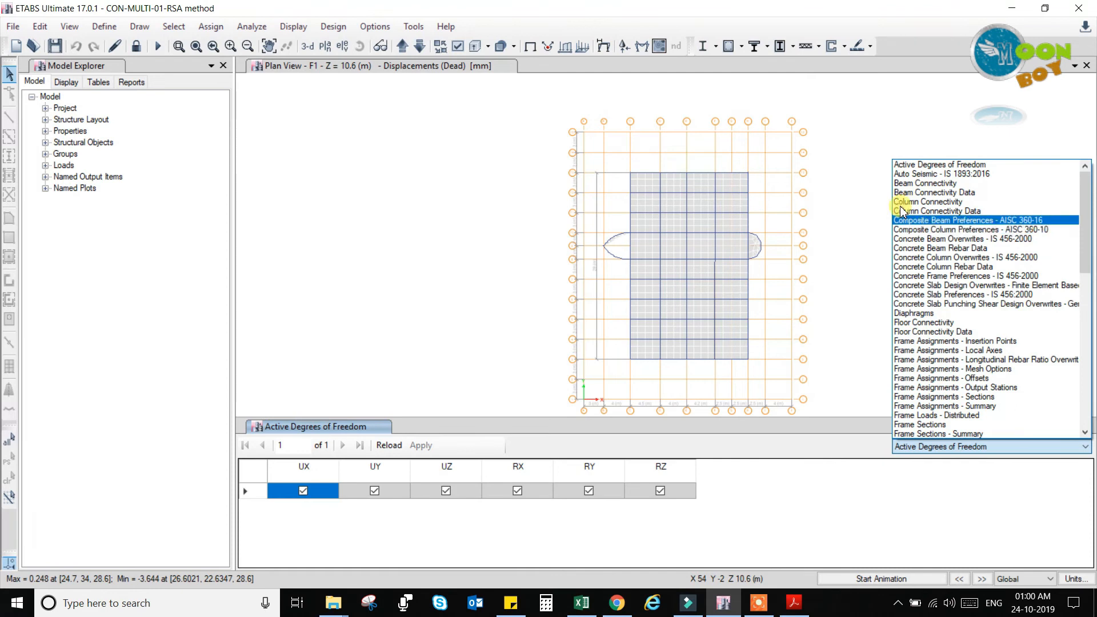
Show all available model, analysis and design tables, and display the Base Reactions table
{"action": "left_click", "coordinate": [294, 30]}
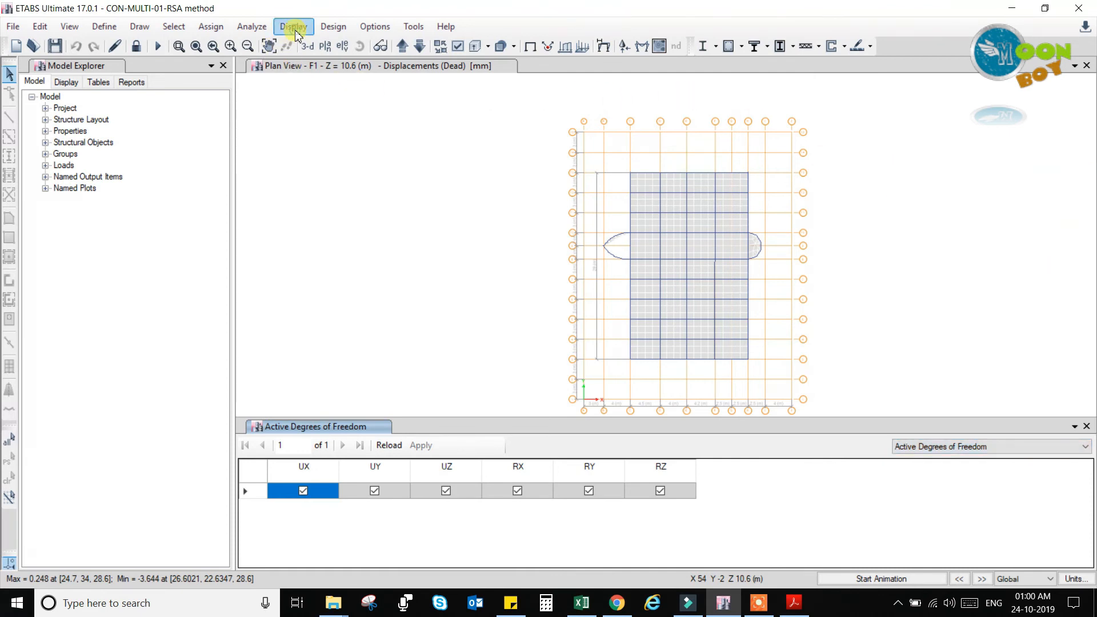
{"action": "left_click", "coordinate": [296, 32]}
{"action": "left_click", "coordinate": [342, 376]}
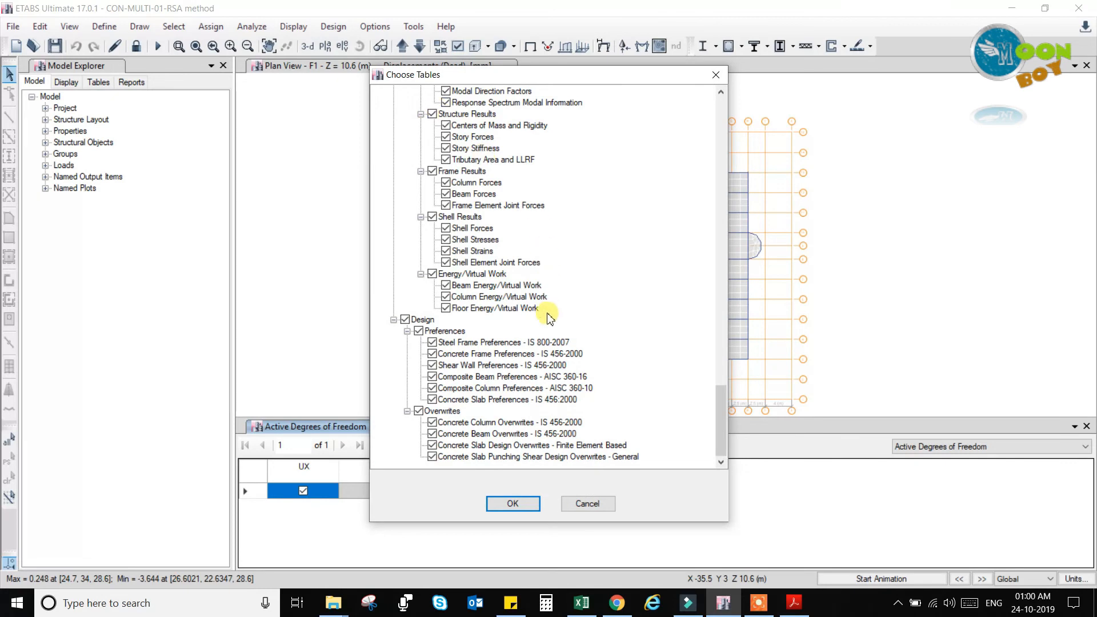
{"action": "scroll", "coordinate": [547, 316], "scroll_direction": "up", "scroll_amount": 20}
{"action": "scroll", "coordinate": [545, 315], "scroll_direction": "up", "scroll_amount": 15}
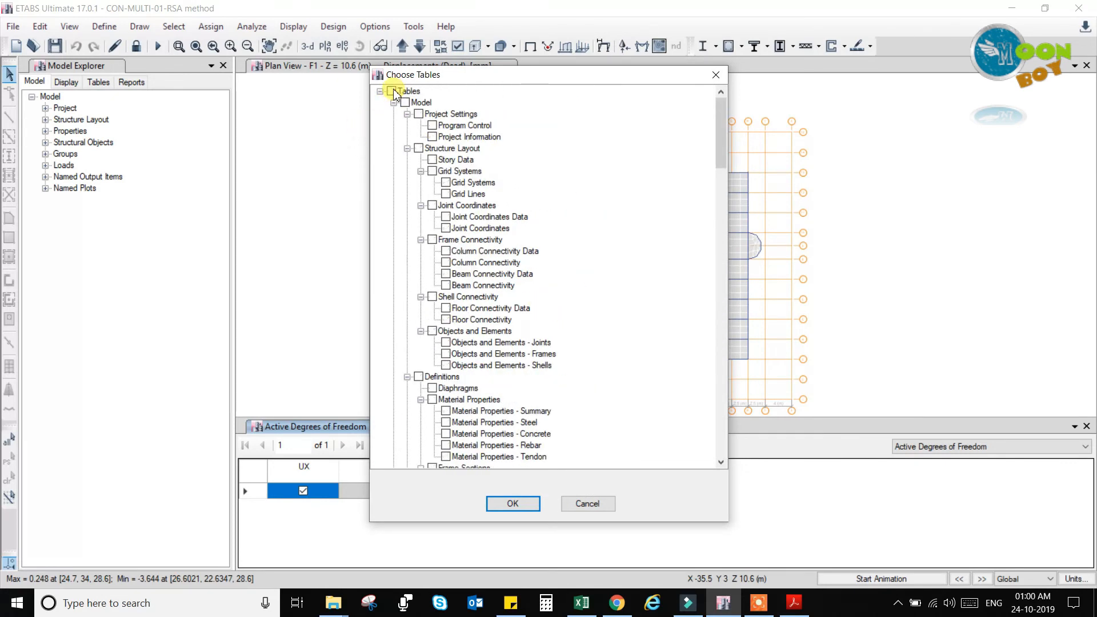
{"action": "left_click", "coordinate": [520, 504]}
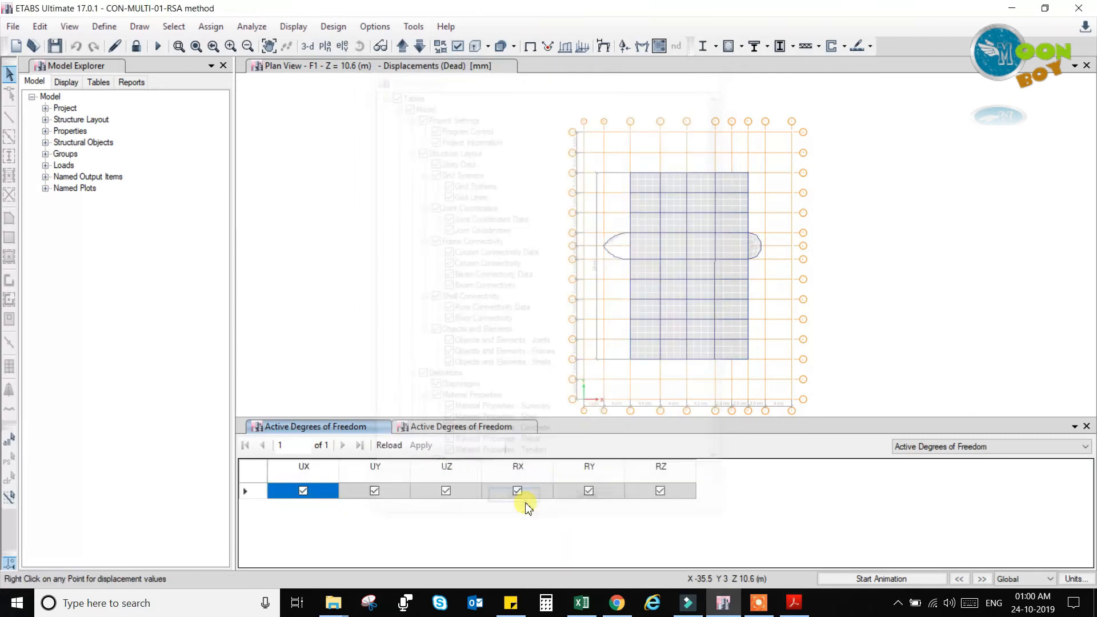
{"action": "left_click", "coordinate": [1082, 446]}
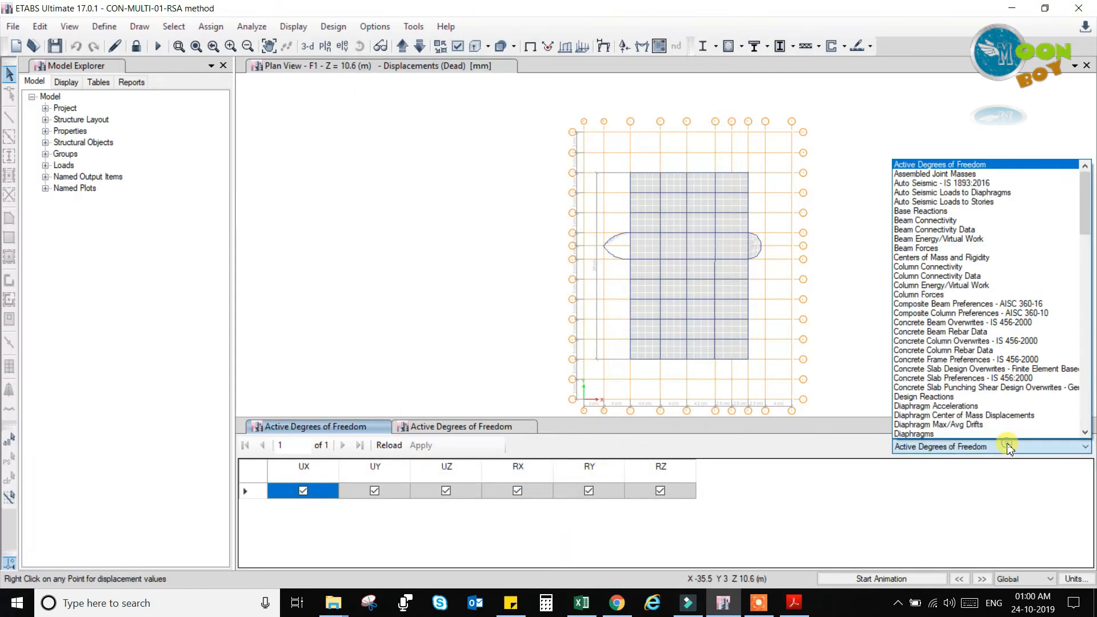
{"action": "left_click", "coordinate": [923, 211]}
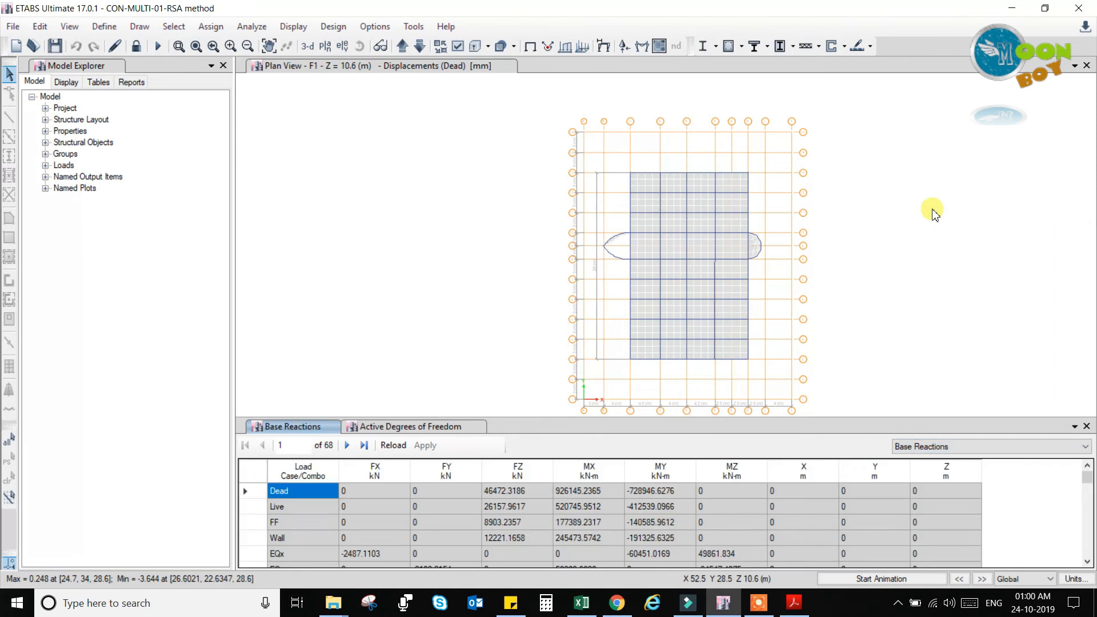
Compare the EQx base shear with the RSx Max base shear in the Base Reactions table
{"action": "left_click", "coordinate": [407, 523]}
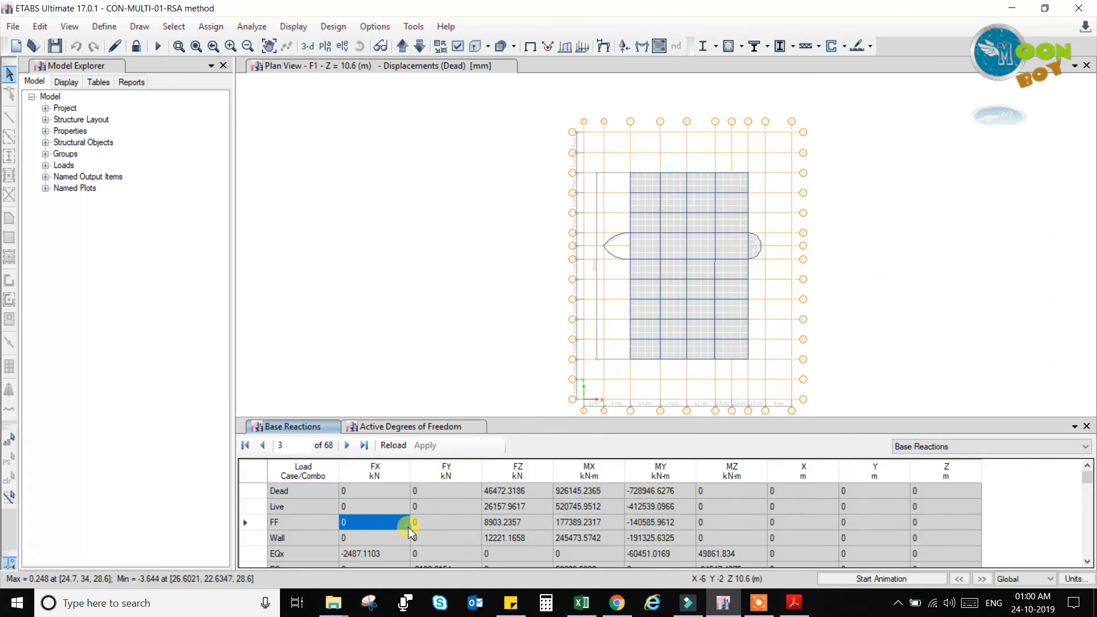
{"action": "left_click", "coordinate": [382, 557]}
{"action": "left_click", "coordinate": [1088, 561]}
{"action": "left_click", "coordinate": [1088, 562]}
{"action": "left_click", "coordinate": [1088, 563]}
{"action": "left_click", "coordinate": [1088, 563]}
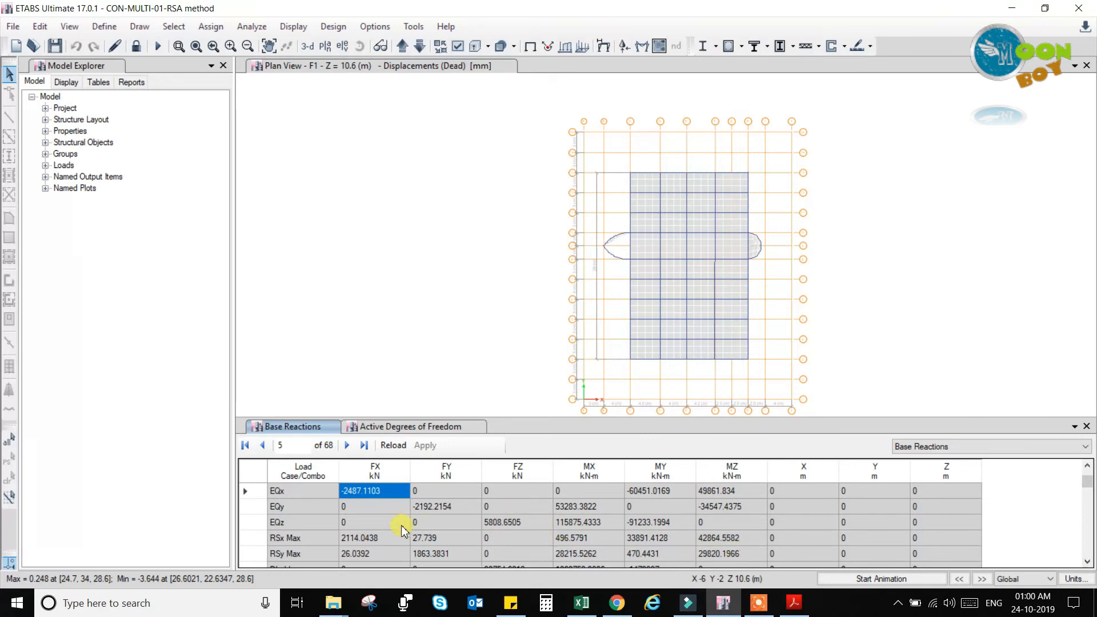
{"action": "left_click", "coordinate": [382, 540]}
{"action": "left_click", "coordinate": [369, 491]}
{"action": "left_click", "coordinate": [367, 540]}
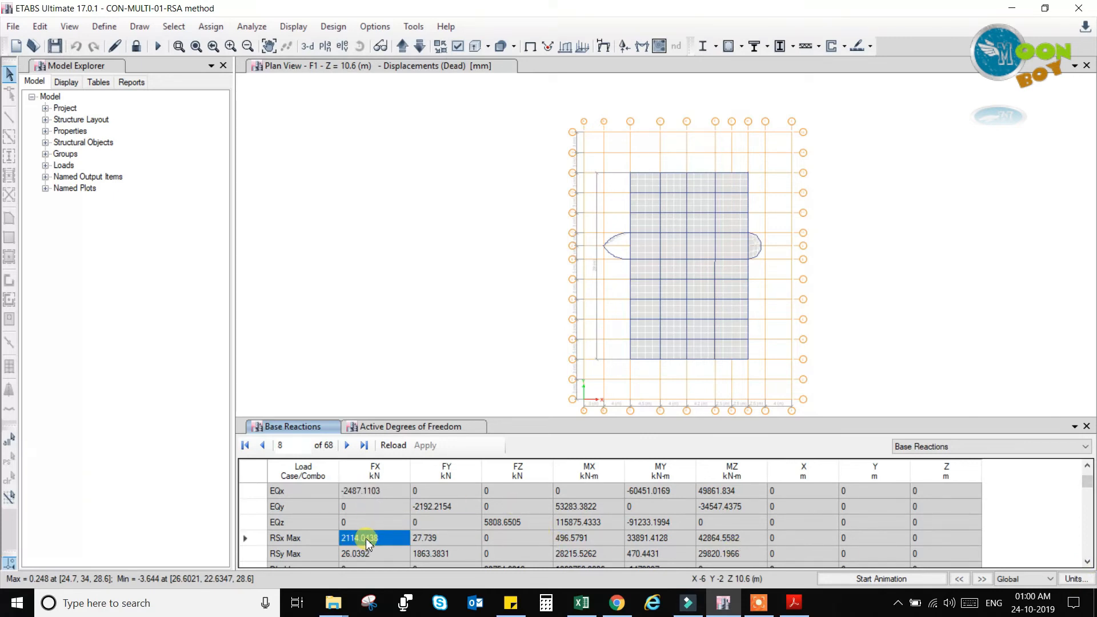
{"action": "key", "text": "Right"}
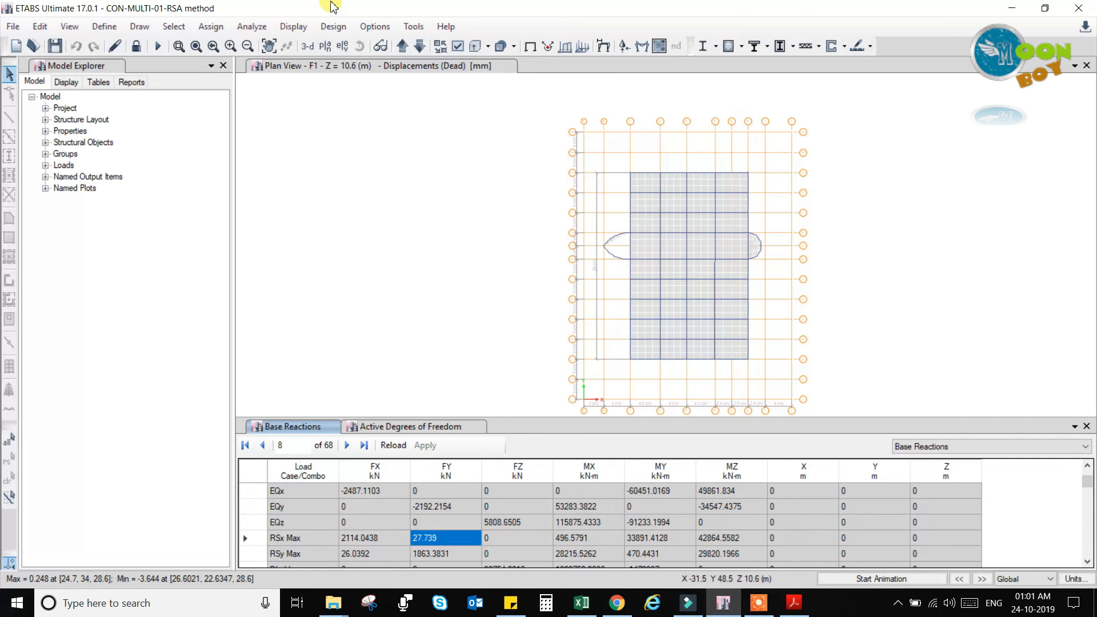
Plot the maximum story displacement response for the RSx load case and examine the curves
{"action": "left_click", "coordinate": [291, 26]}
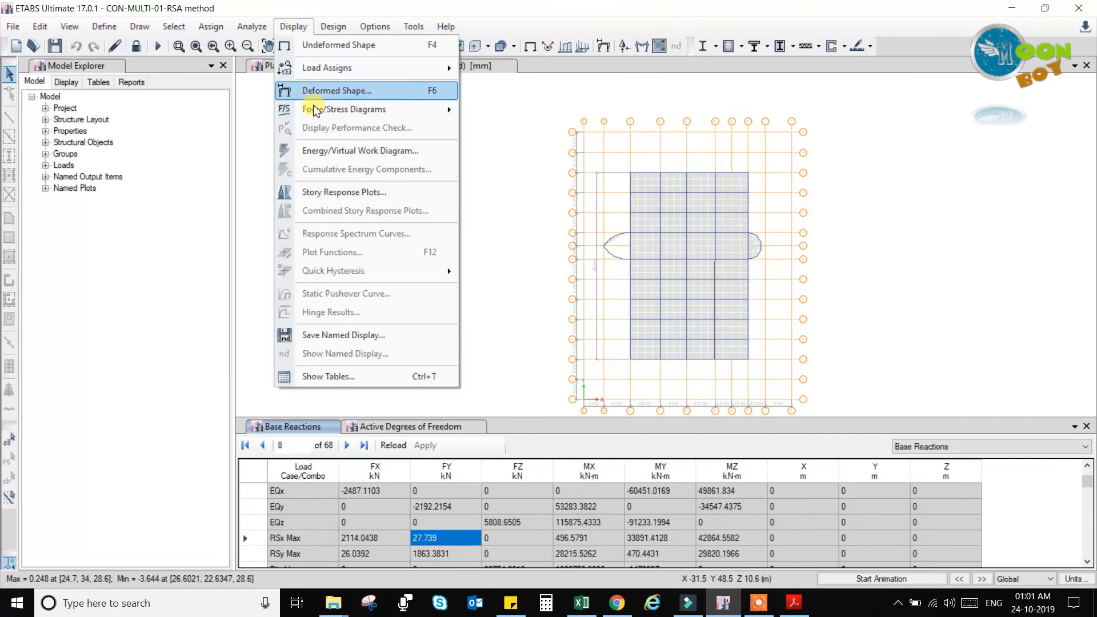
{"action": "left_click", "coordinate": [318, 196]}
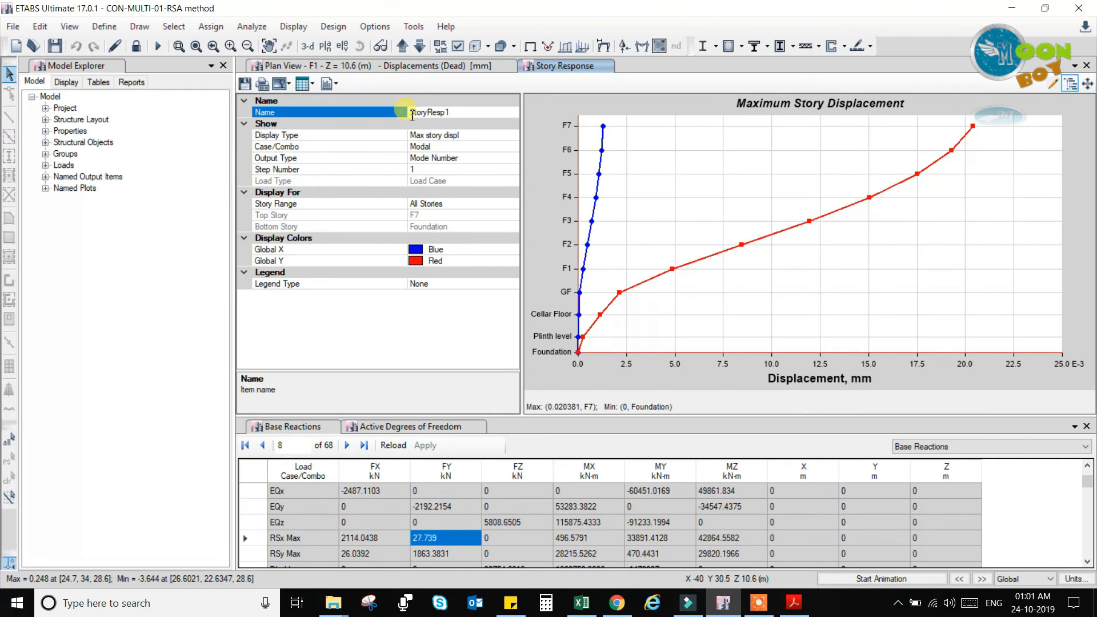
{"action": "left_click", "coordinate": [437, 147]}
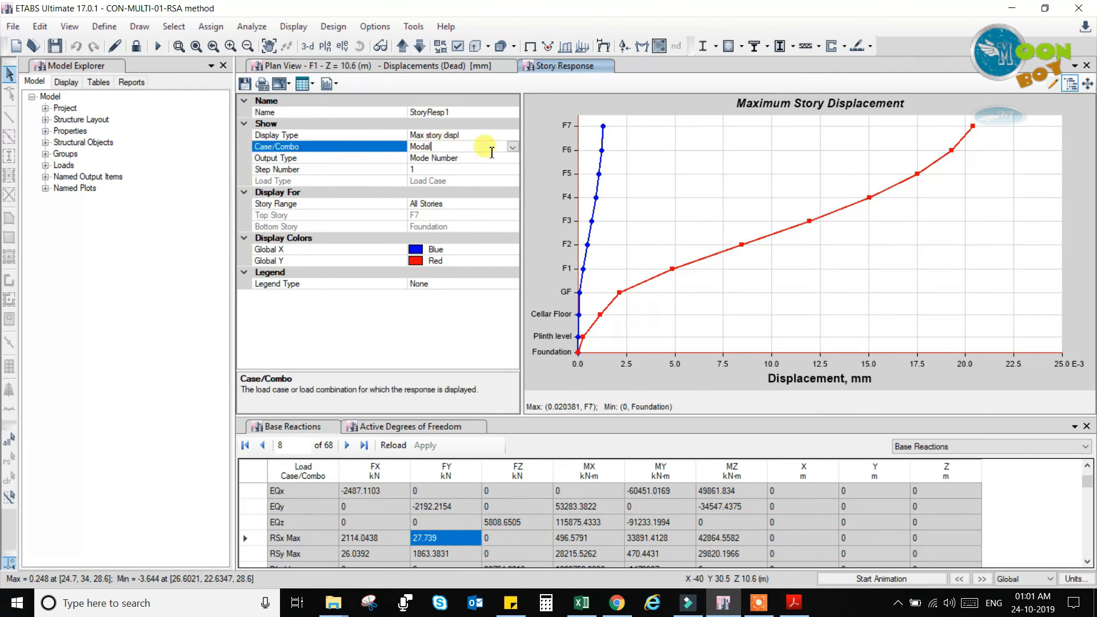
{"action": "left_click", "coordinate": [512, 149]}
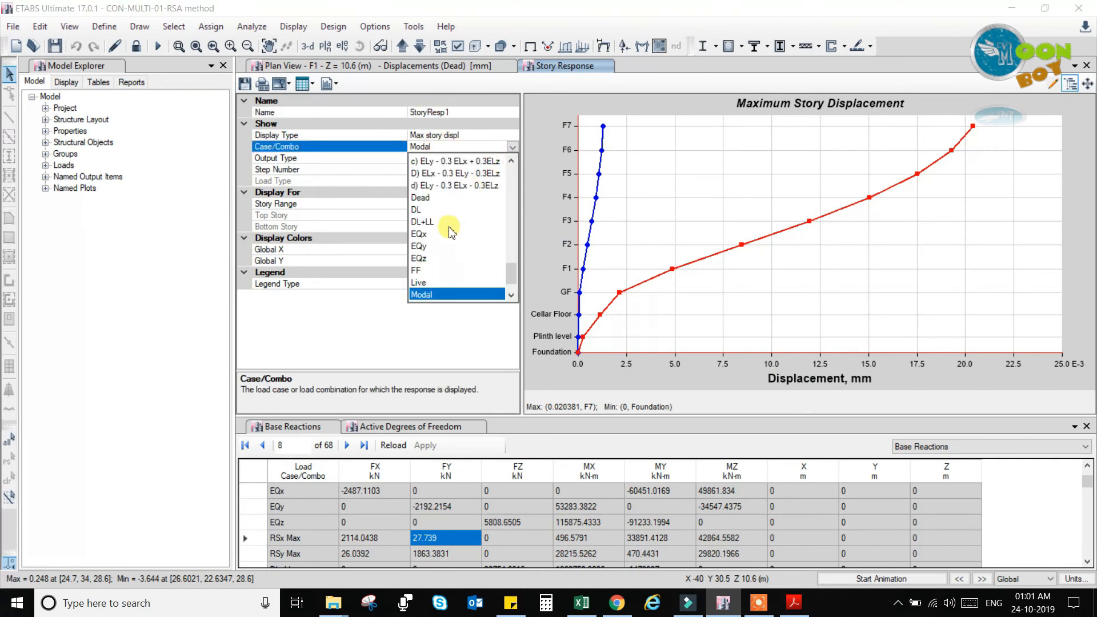
{"action": "scroll", "coordinate": [448, 249], "scroll_direction": "down", "scroll_amount": 1}
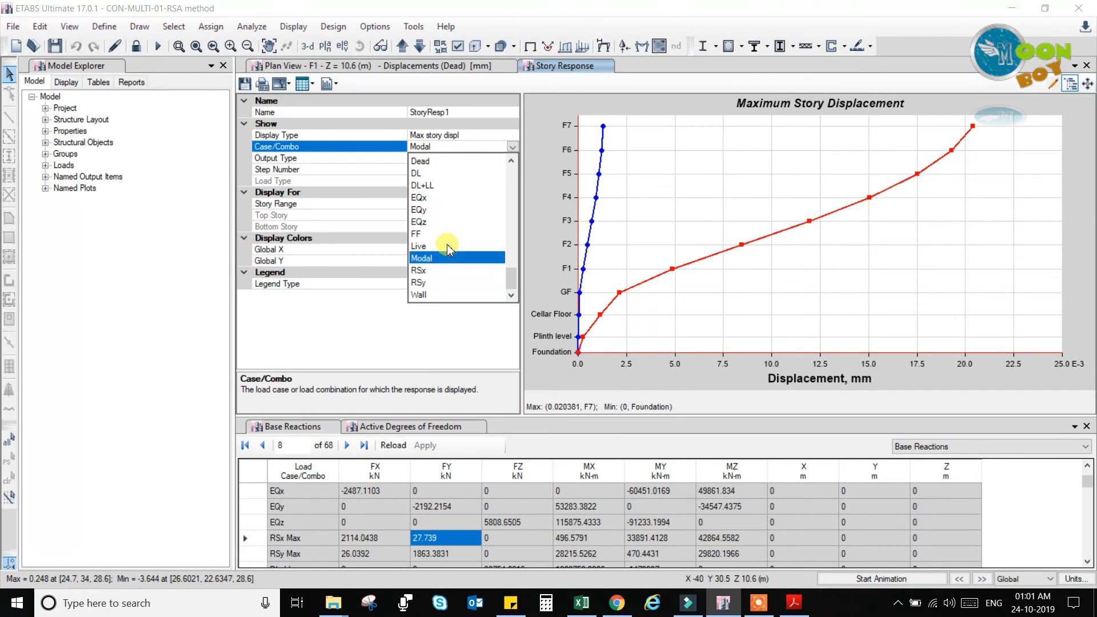
{"action": "left_click", "coordinate": [421, 270]}
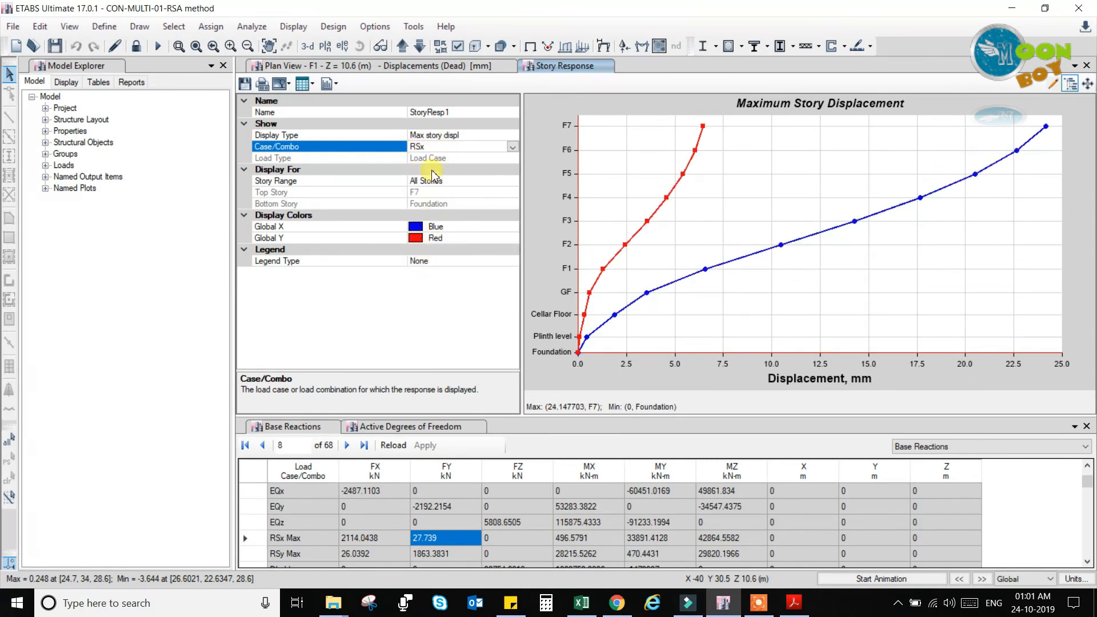
{"action": "mouse_move", "coordinate": [582, 318]}
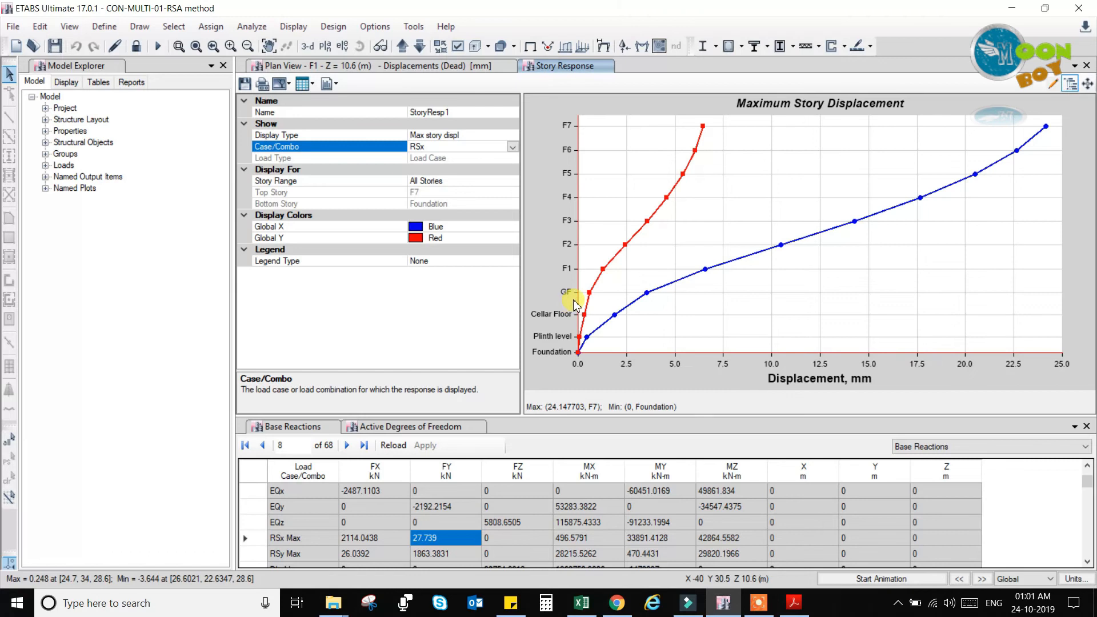
{"action": "mouse_move", "coordinate": [594, 297]}
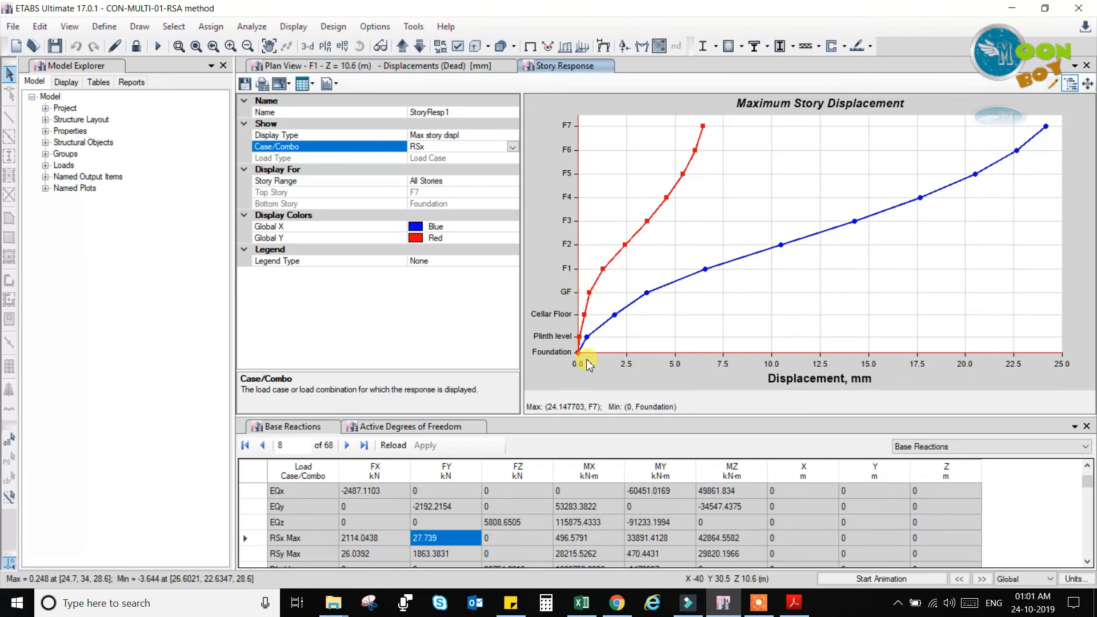
Review the story heights and elevations in the story data, including the GF elevation, and close it without changes
{"action": "mouse_move", "coordinate": [581, 357]}
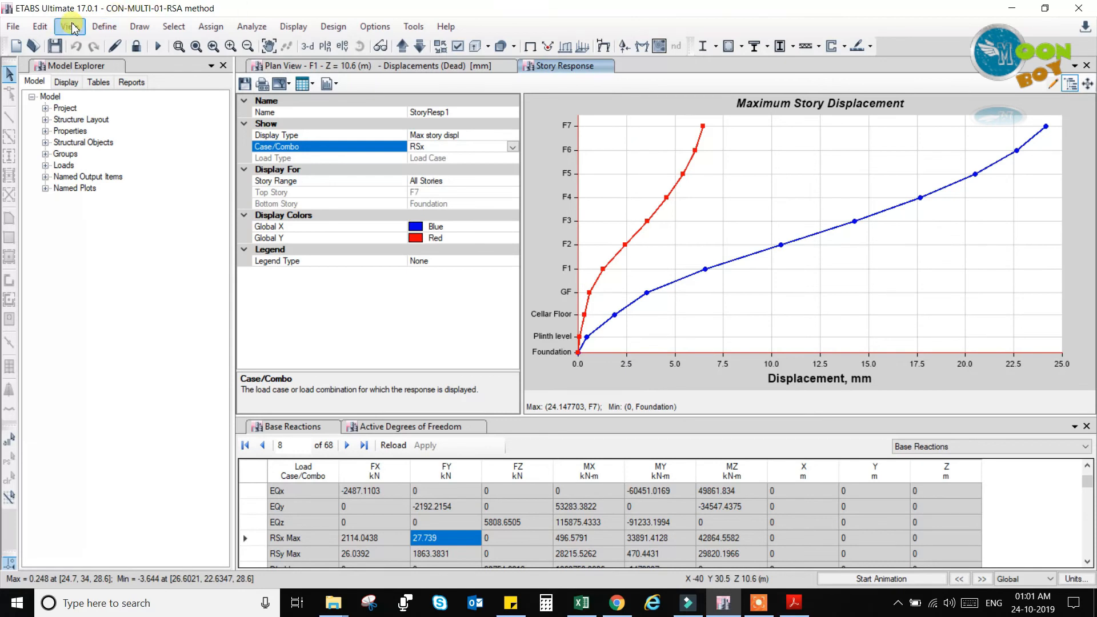
{"action": "left_click", "coordinate": [40, 26]}
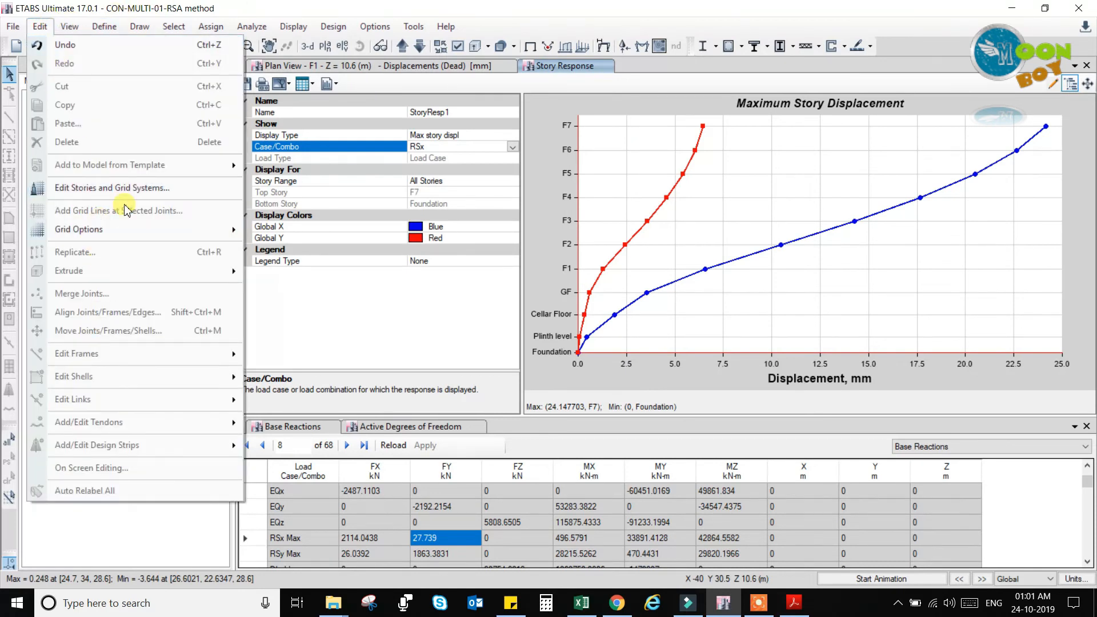
{"action": "left_click", "coordinate": [171, 188]}
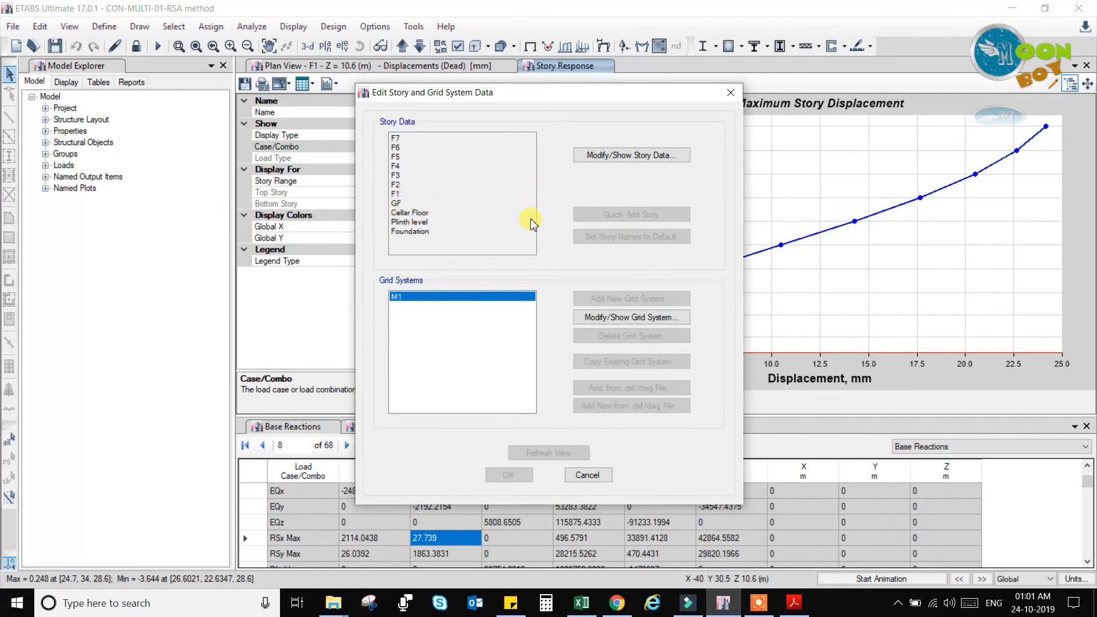
{"action": "left_click", "coordinate": [597, 155]}
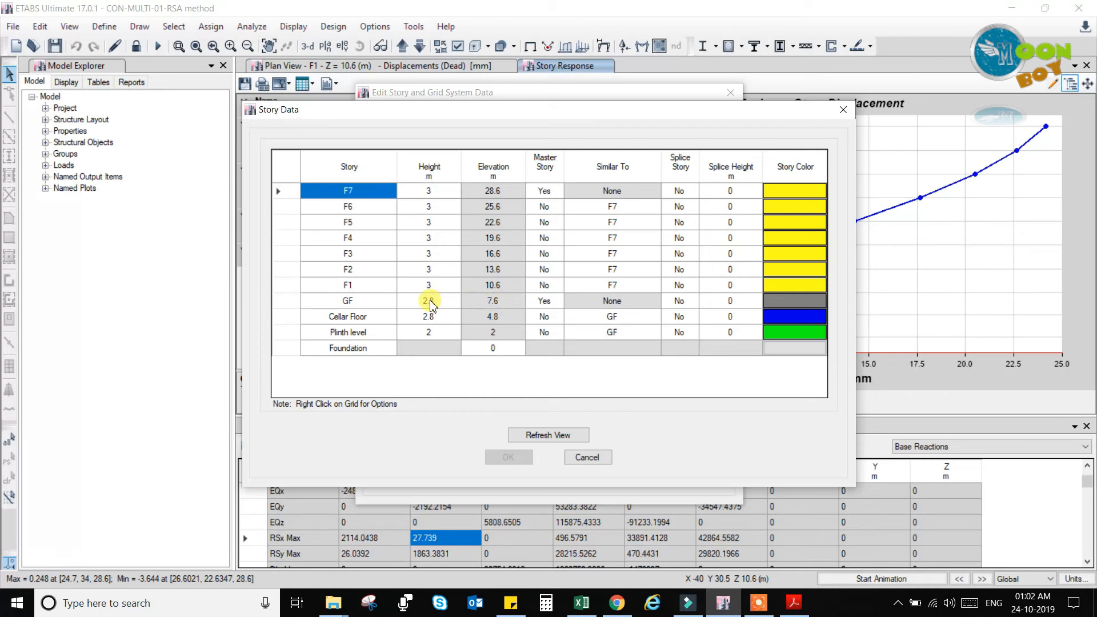
{"action": "left_click", "coordinate": [491, 303]}
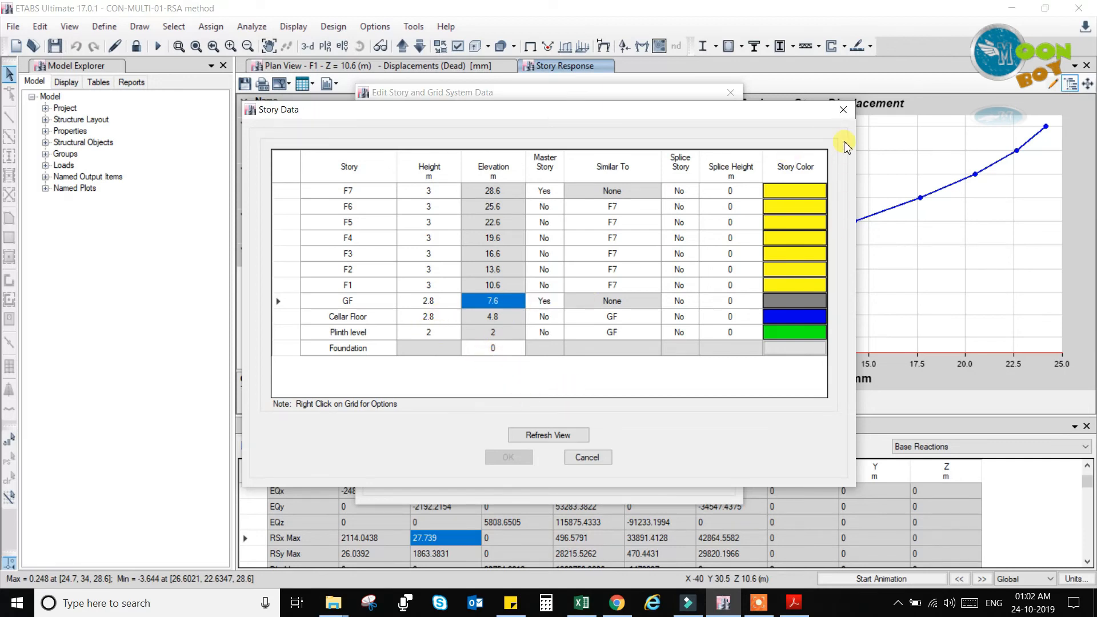
{"action": "left_click", "coordinate": [843, 110]}
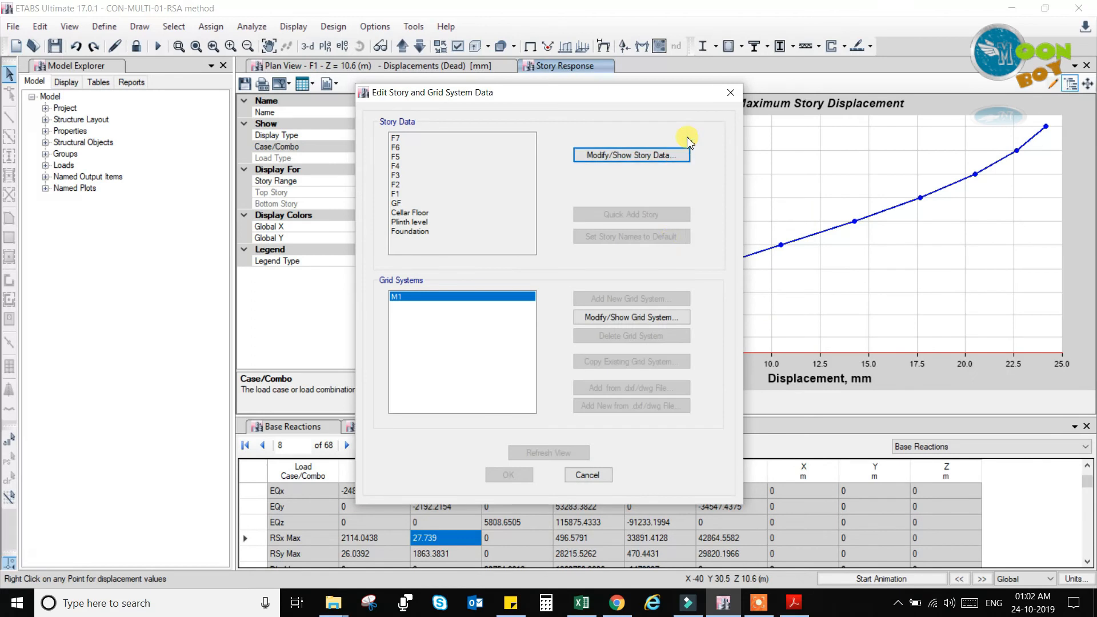
{"action": "left_click", "coordinate": [729, 94]}
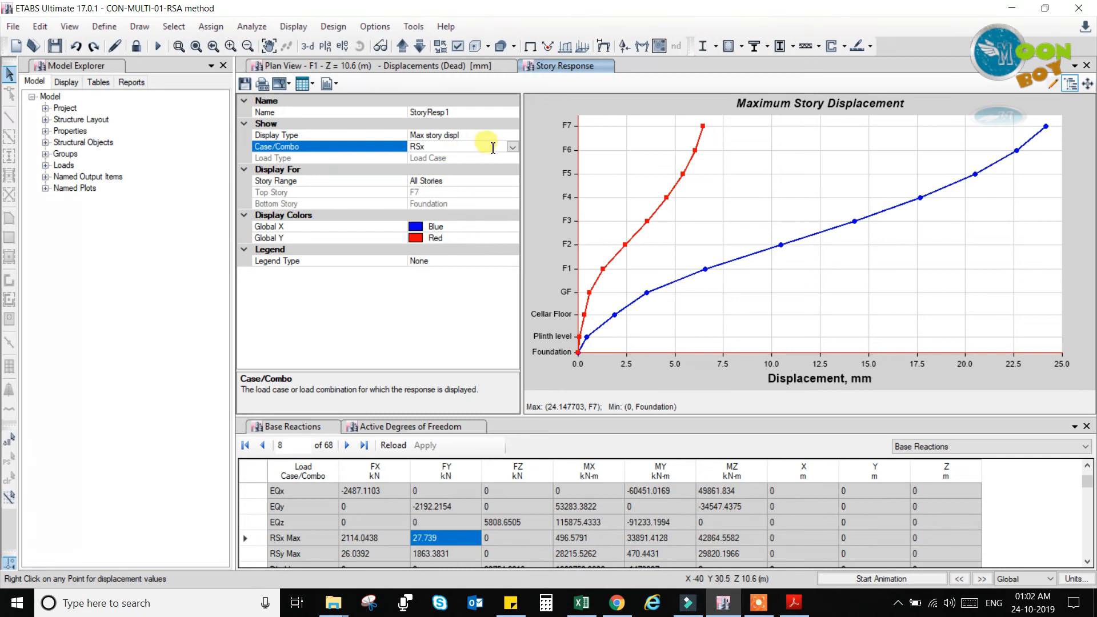
Plot the maximum story displacement for RSy, and return the plot to the RSx load case
{"action": "left_click", "coordinate": [513, 147]}
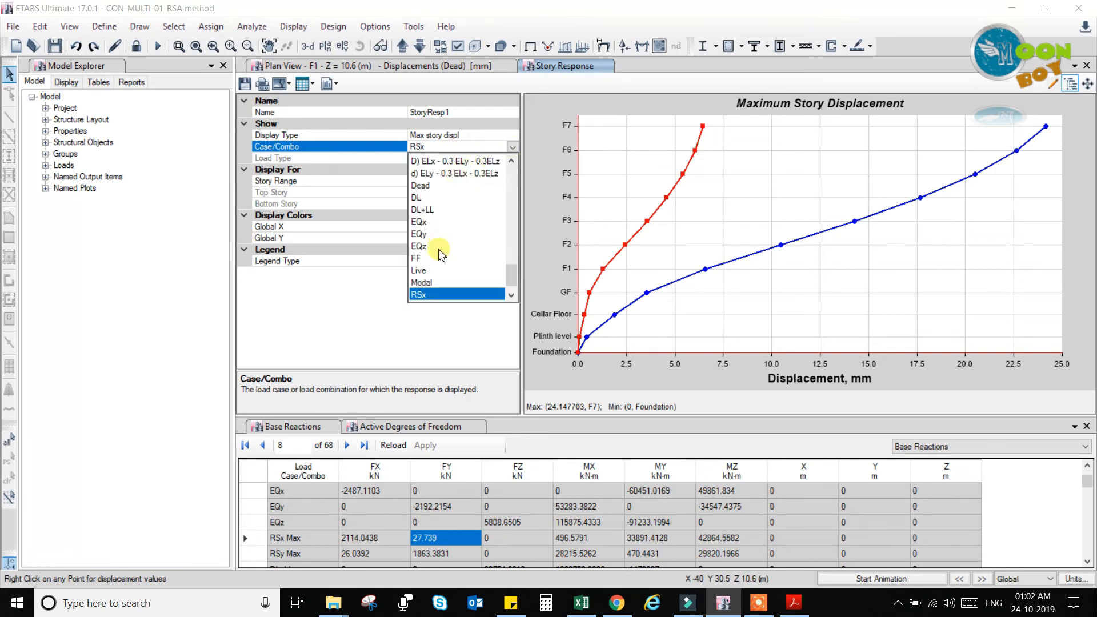
{"action": "scroll", "coordinate": [500, 294], "scroll_direction": "down", "scroll_amount": 1}
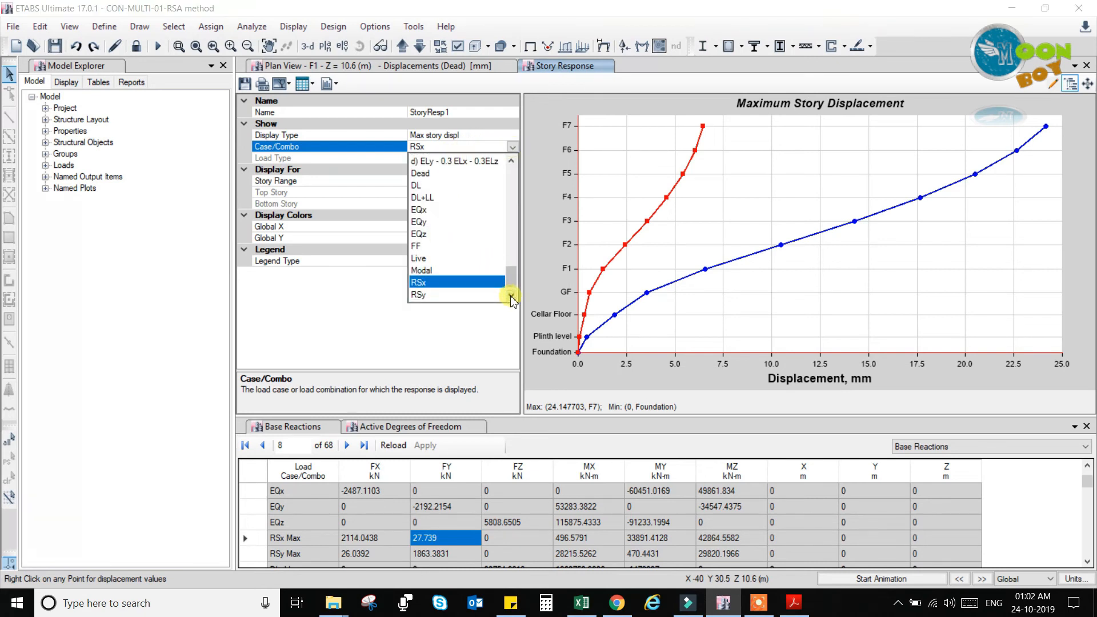
{"action": "left_click", "coordinate": [466, 281]}
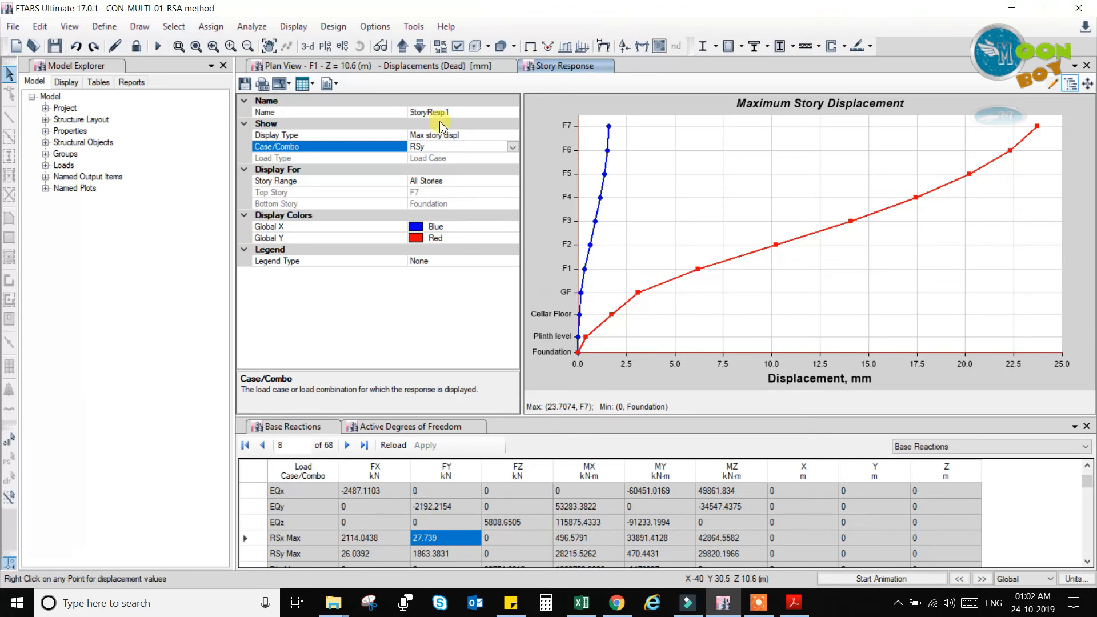
{"action": "left_click", "coordinate": [513, 148]}
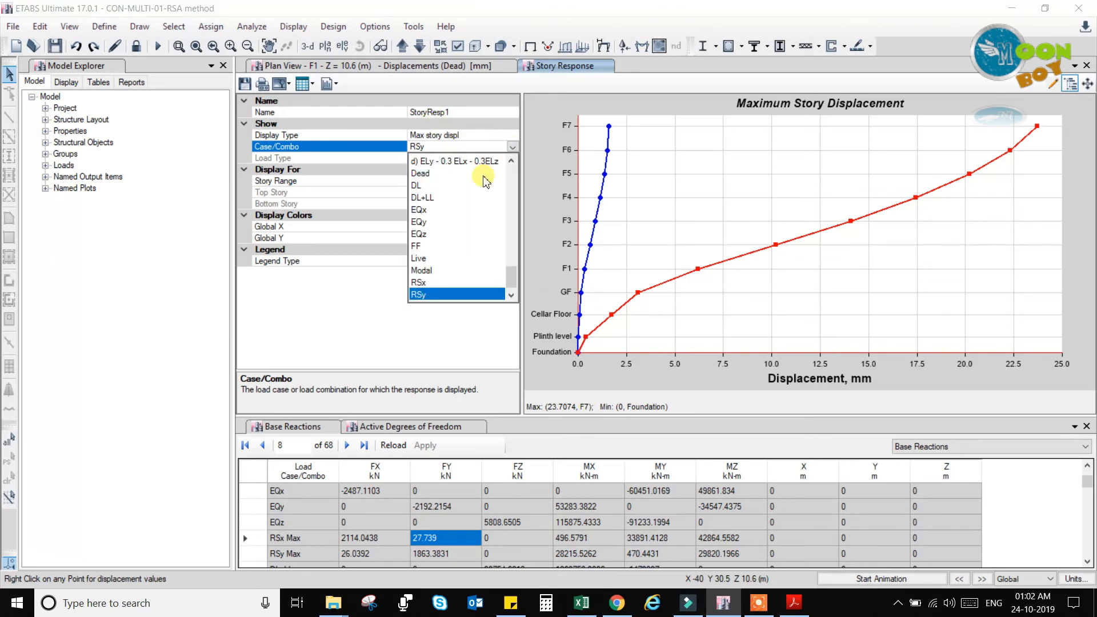
{"action": "left_click", "coordinate": [443, 282]}
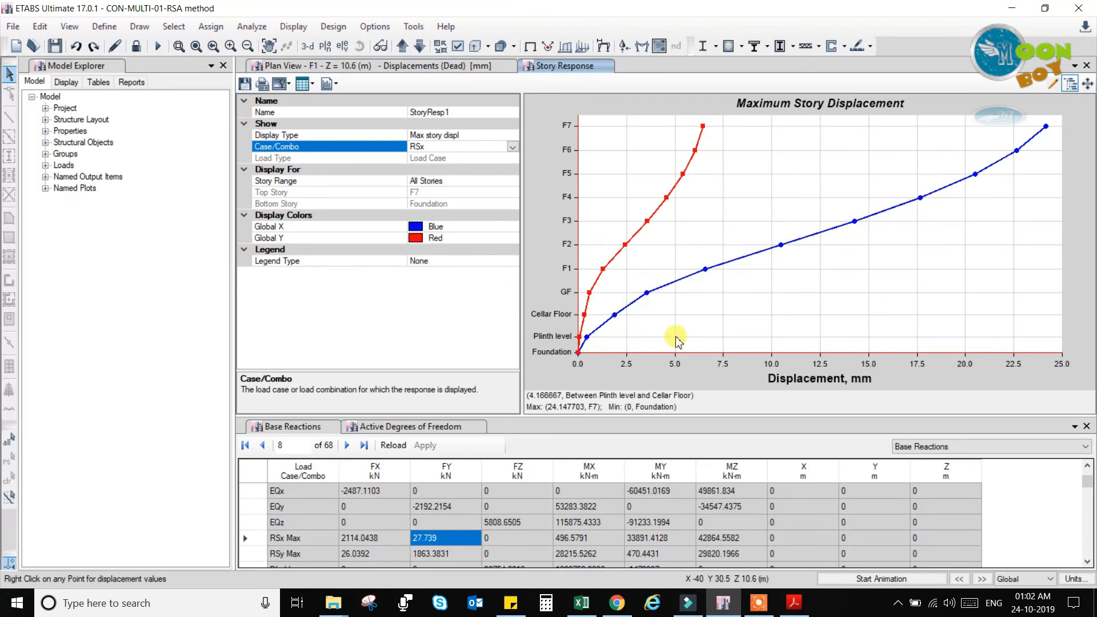
{"action": "left_click", "coordinate": [715, 338]}
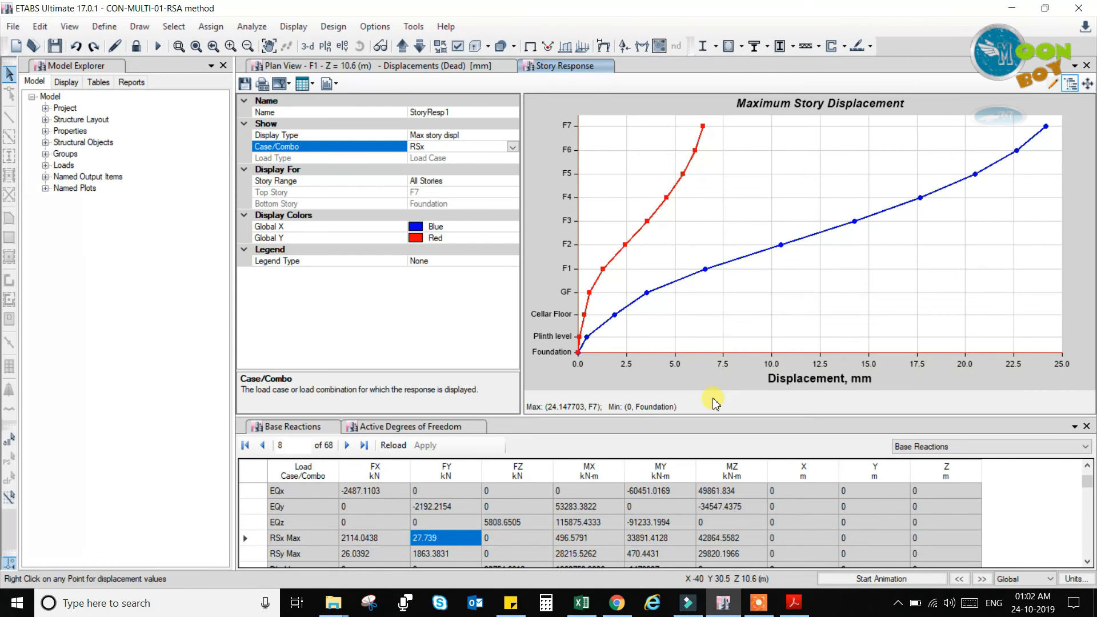
Plot the maximum story drifts for the RSx load case
{"action": "left_click", "coordinate": [468, 135]}
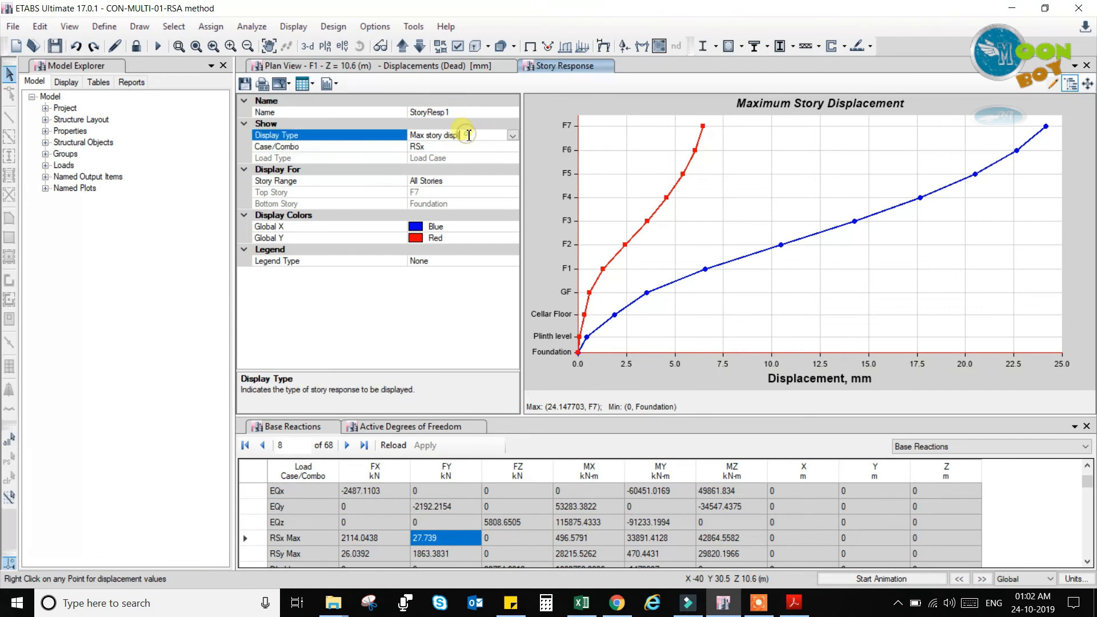
{"action": "left_click", "coordinate": [512, 135]}
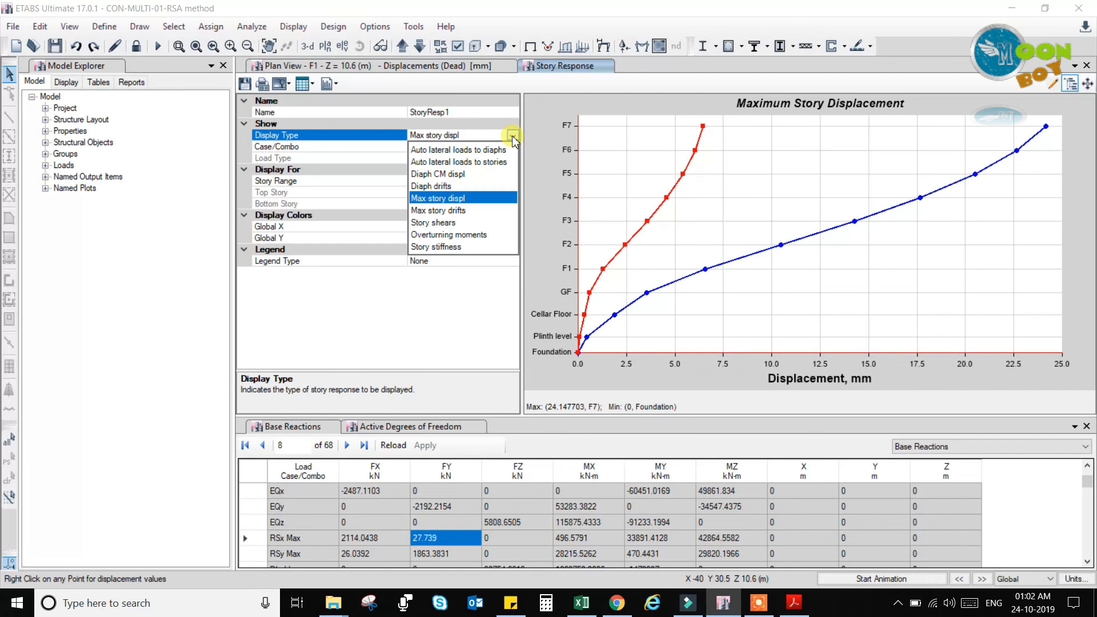
{"action": "left_click", "coordinate": [444, 214]}
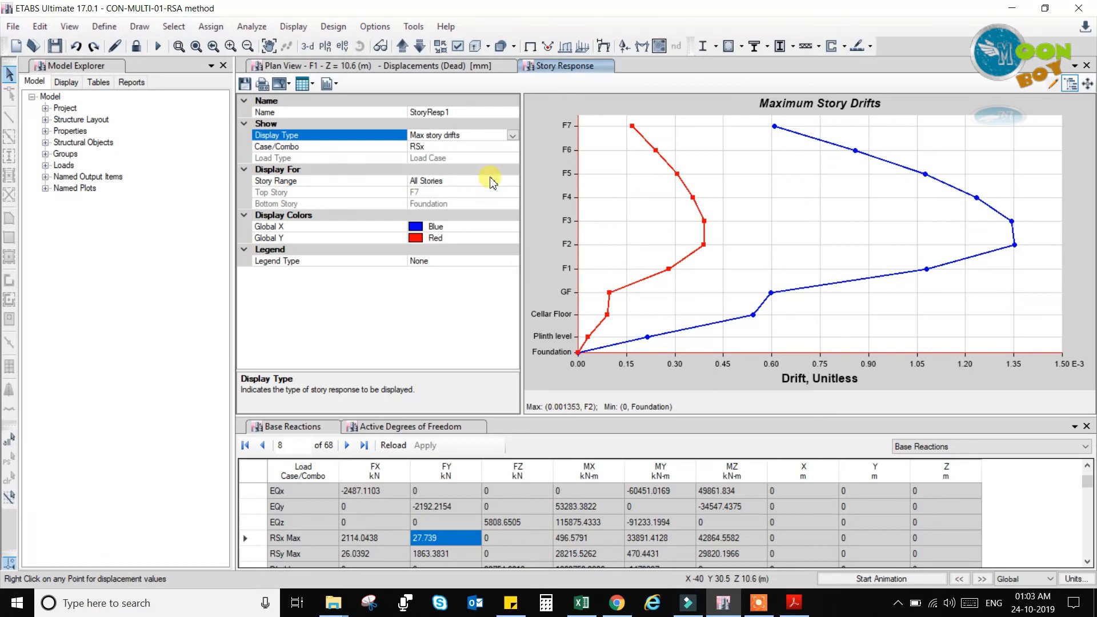
Plot the RSx story shears and compare the maximum with the RSx Max FX value in the Base Reactions table
{"action": "left_click", "coordinate": [512, 135]}
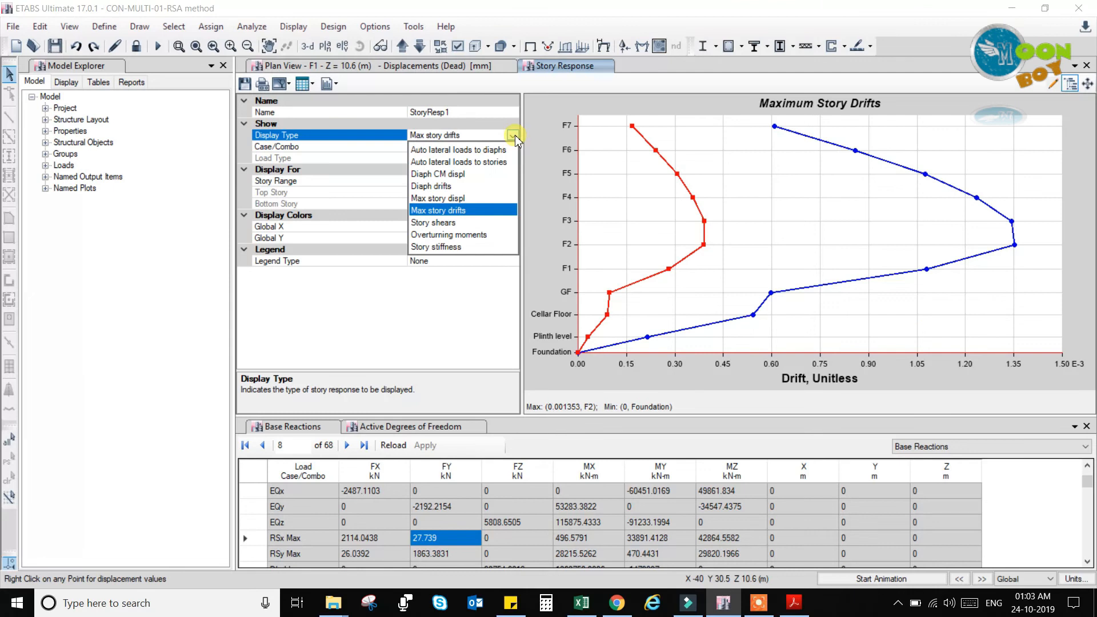
{"action": "left_click", "coordinate": [444, 226]}
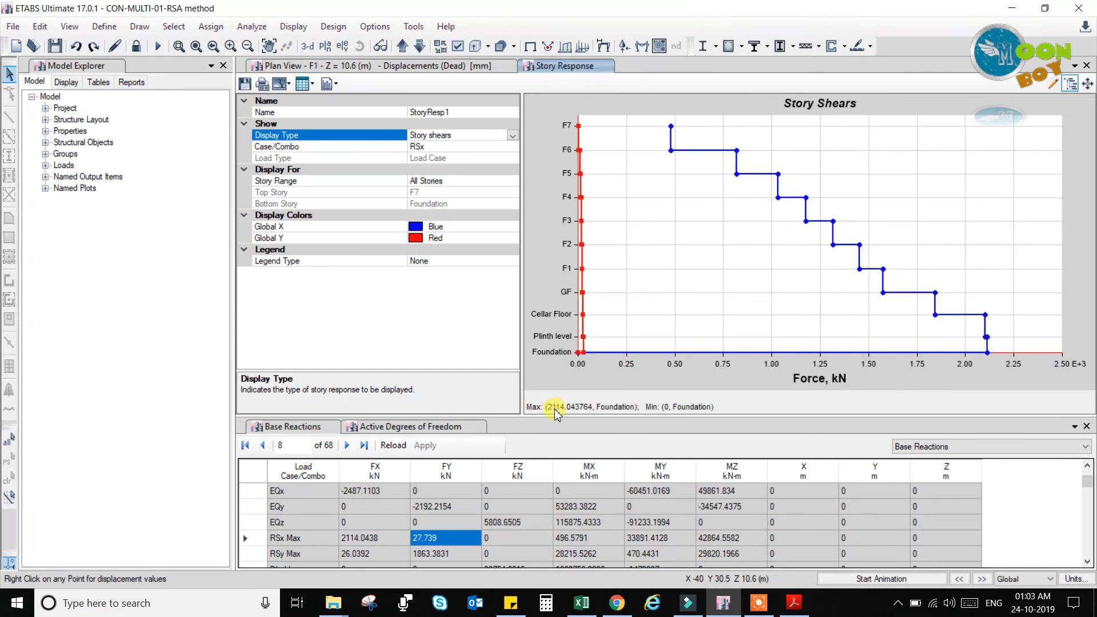
{"action": "left_click", "coordinate": [352, 540]}
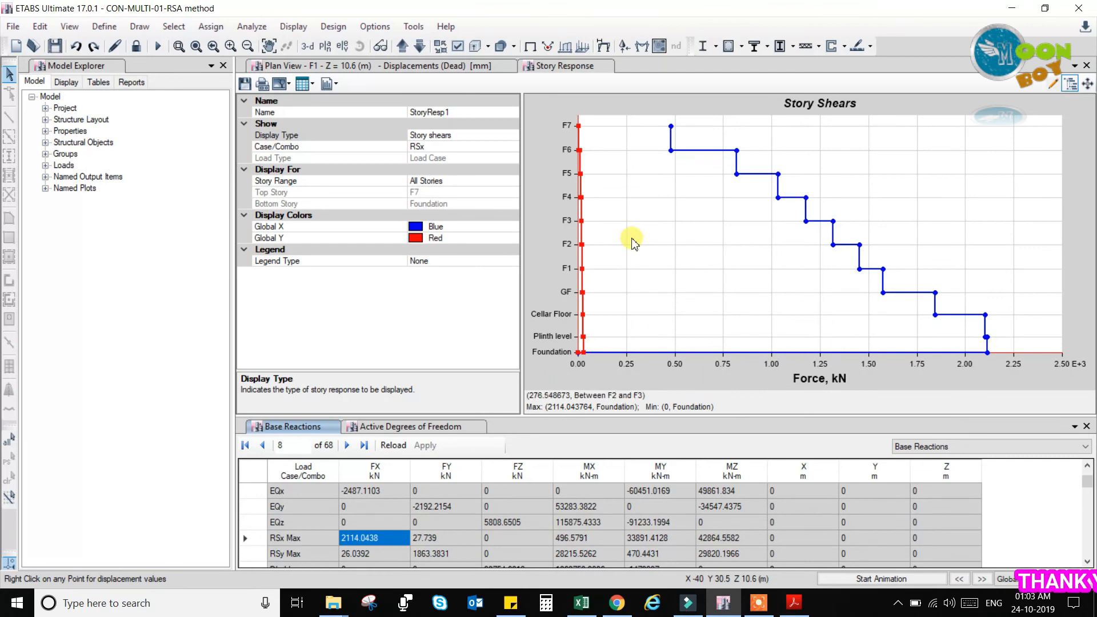
Display the story overturning moments and the story stiffness for the RSx load case
{"action": "left_click", "coordinate": [446, 135]}
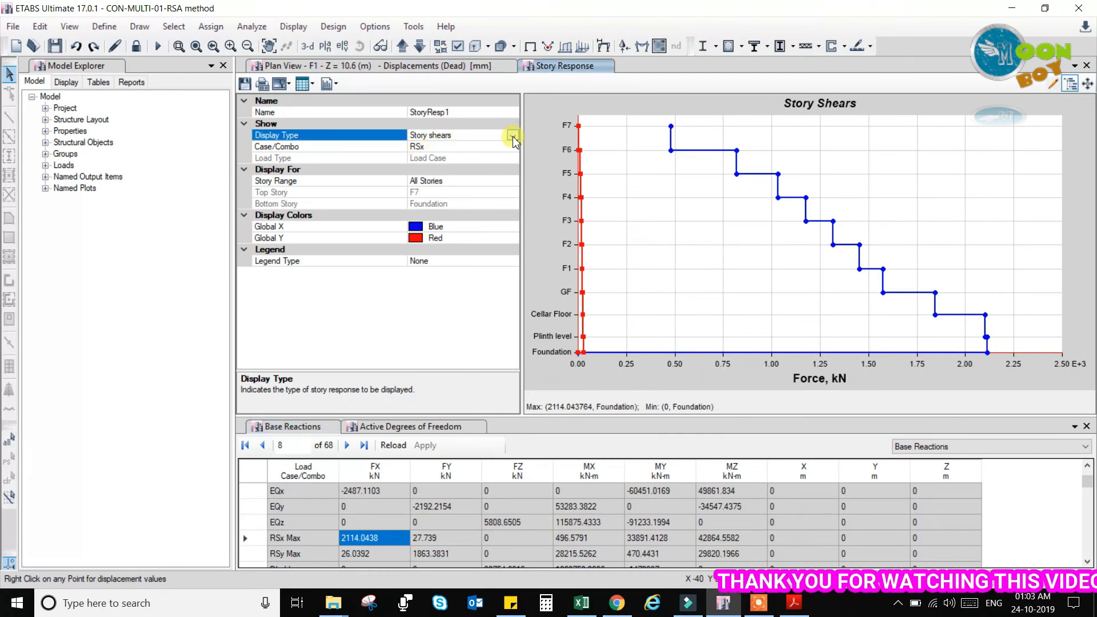
{"action": "left_click", "coordinate": [514, 135]}
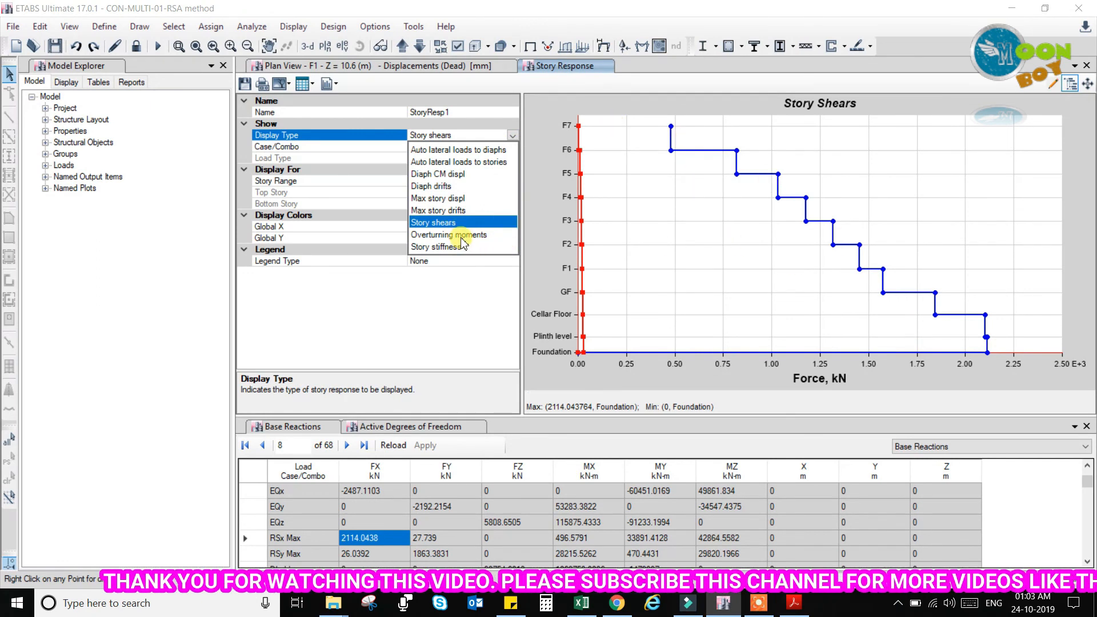
{"action": "left_click", "coordinate": [455, 235]}
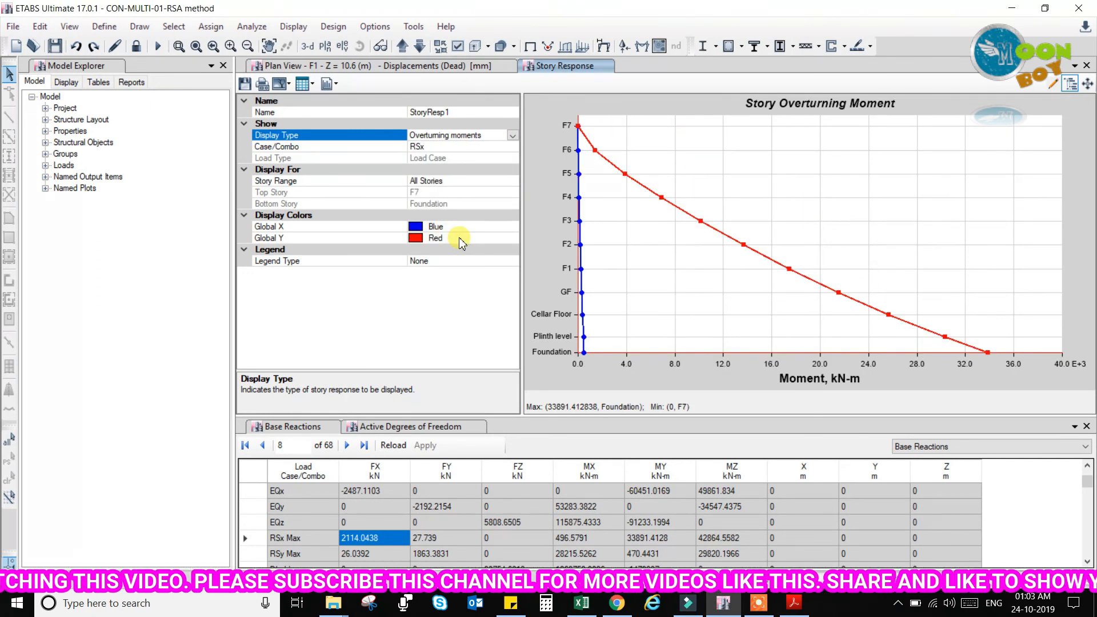
{"action": "left_click", "coordinate": [513, 136]}
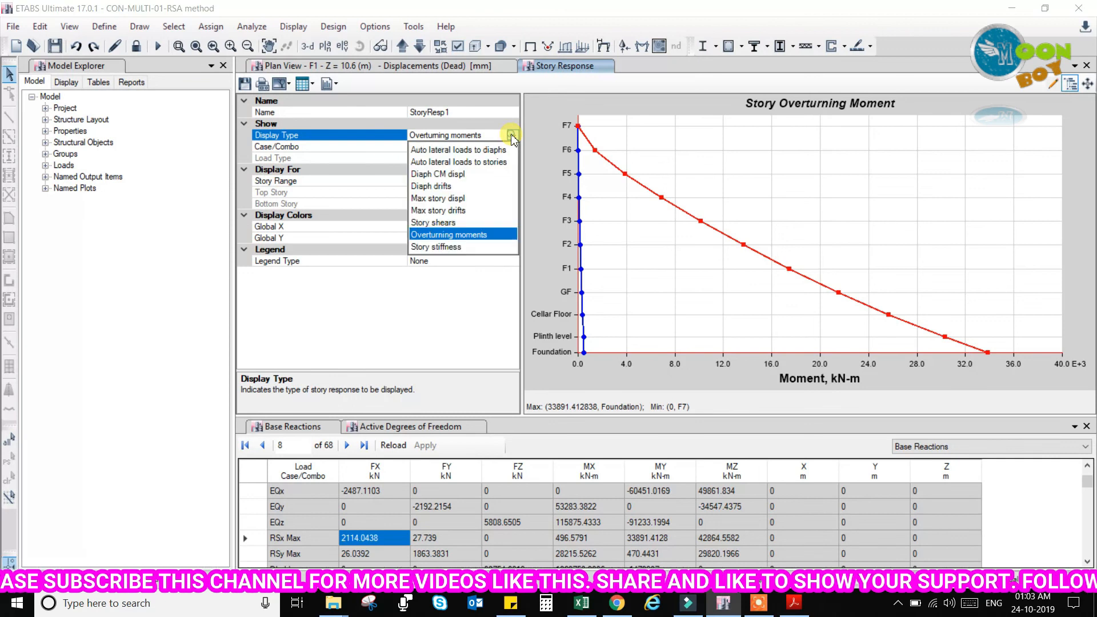
{"action": "left_click", "coordinate": [461, 249]}
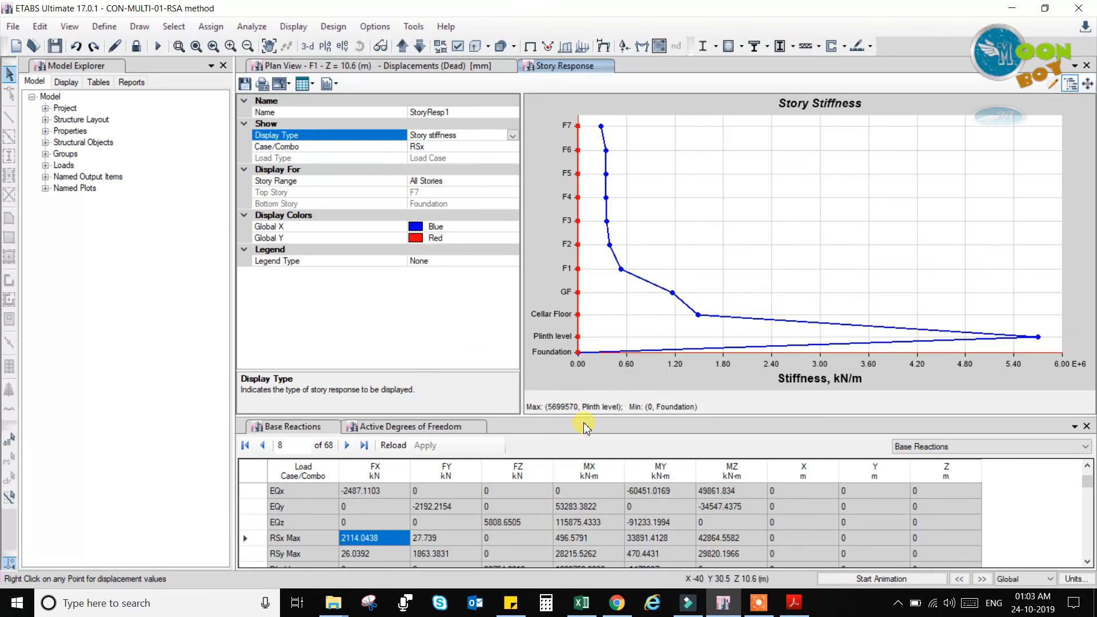
Plot the auto lateral loads to diaphragm D1 for load pattern EQx
{"action": "left_click", "coordinate": [513, 136]}
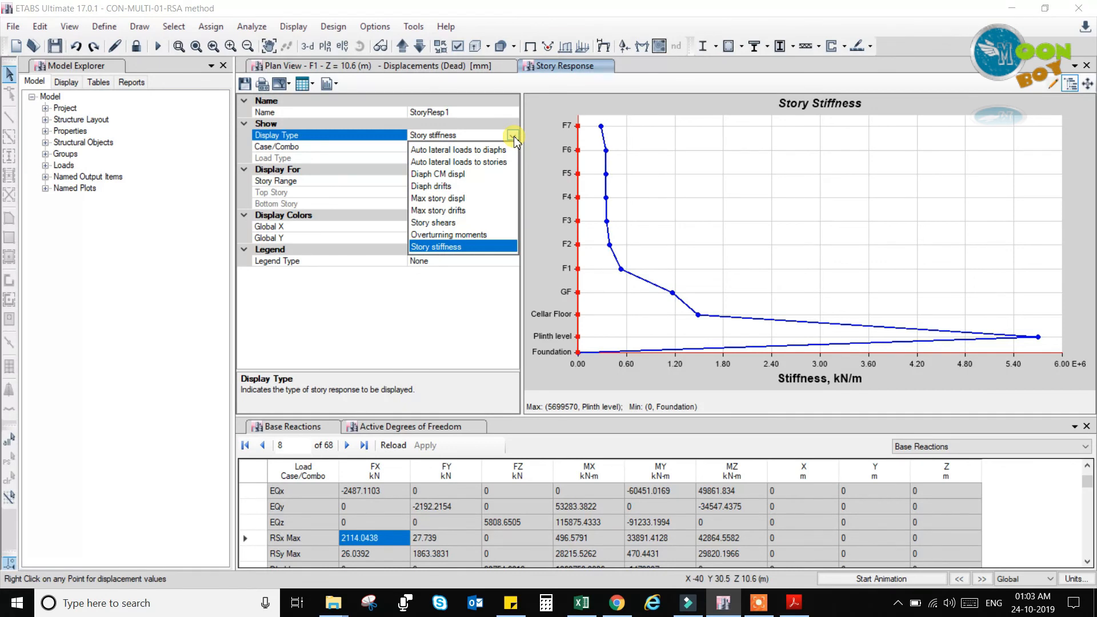
{"action": "left_click", "coordinate": [457, 150]}
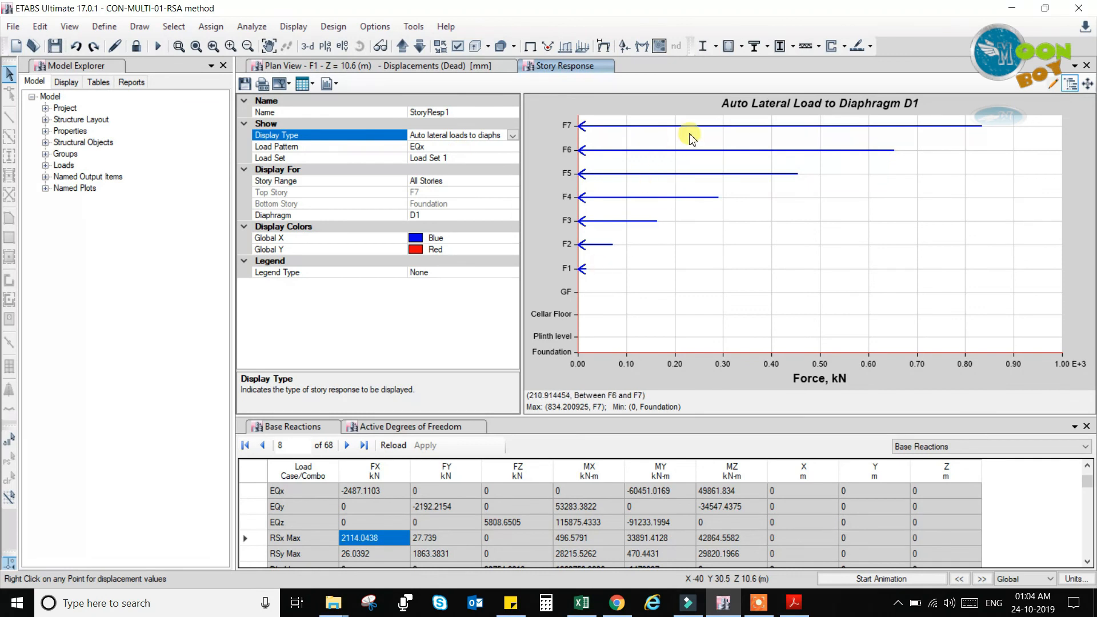
{"action": "left_click", "coordinate": [503, 150]}
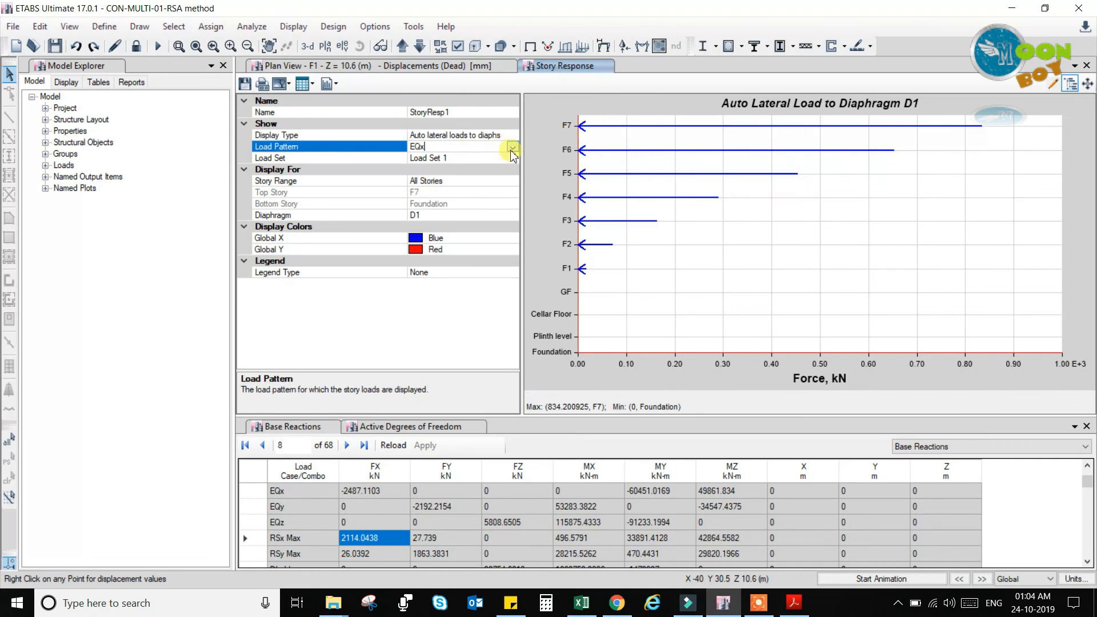
{"action": "left_click", "coordinate": [513, 147]}
{"action": "left_click", "coordinate": [513, 149]}
Plot the auto lateral loads to stories for load pattern EQy
{"action": "left_click", "coordinate": [514, 136]}
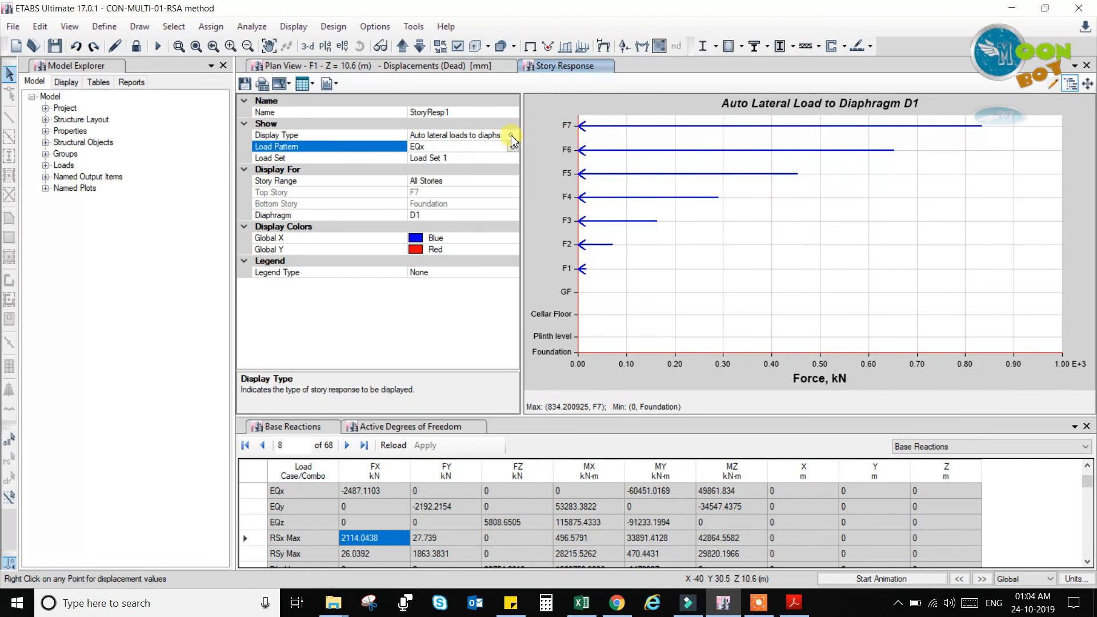
{"action": "left_click", "coordinate": [513, 136]}
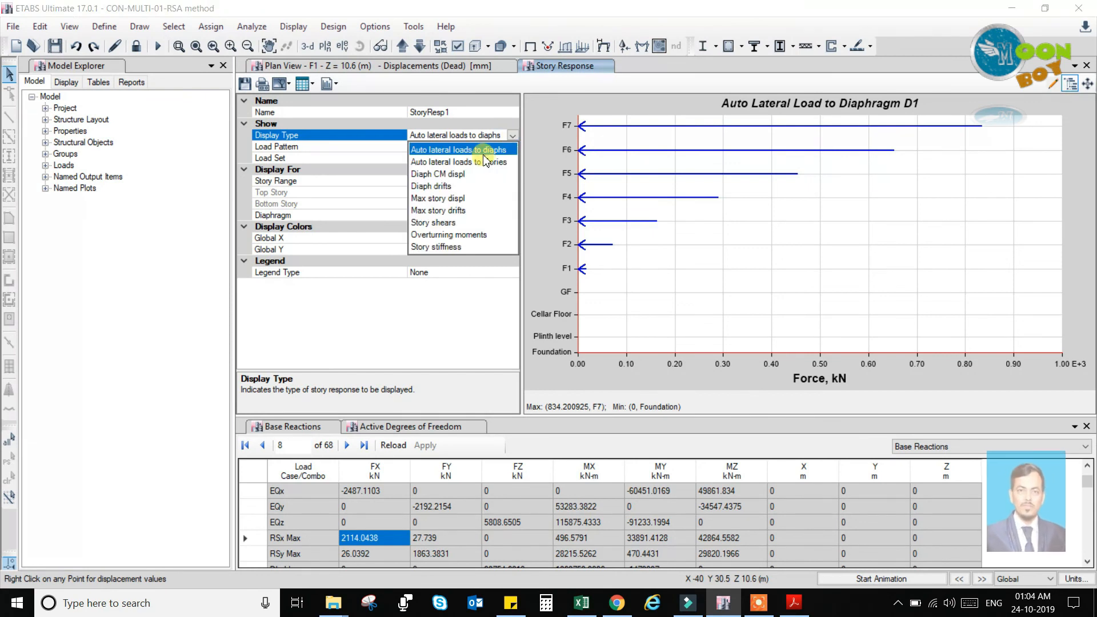
{"action": "left_click", "coordinate": [485, 162]}
{"action": "left_click", "coordinate": [503, 148]}
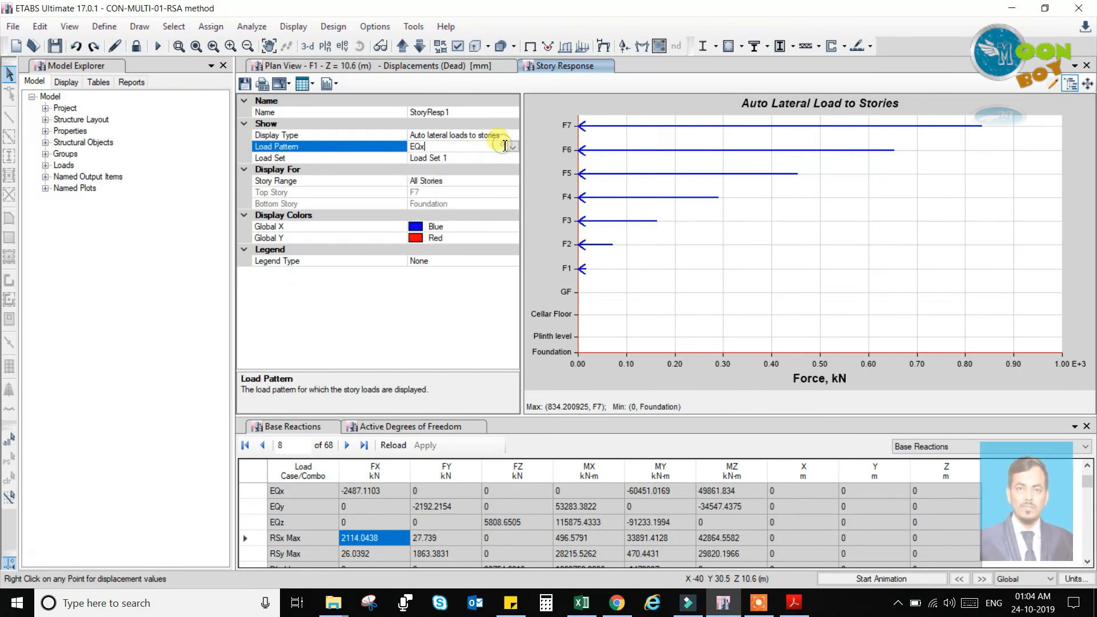
{"action": "left_click", "coordinate": [514, 148]}
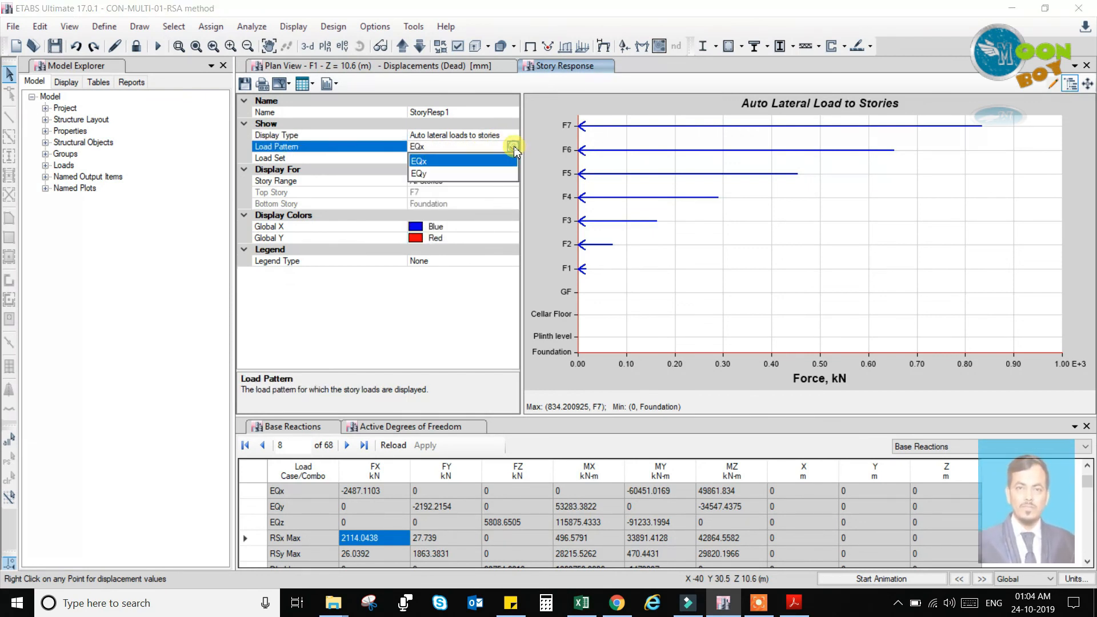
{"action": "left_click", "coordinate": [496, 171]}
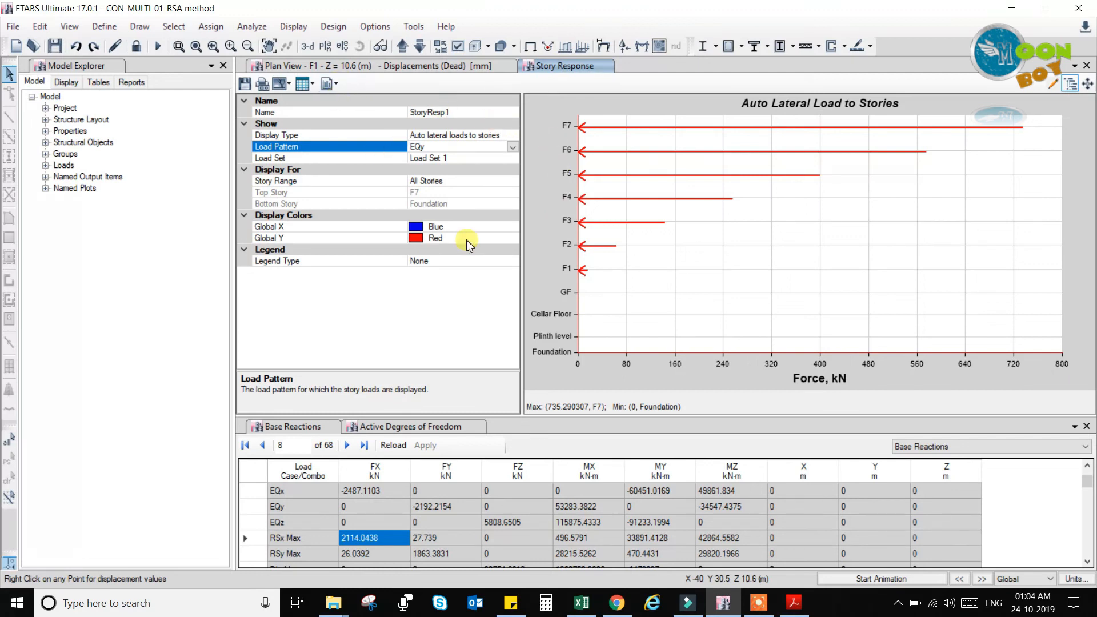
{"action": "left_click", "coordinate": [339, 85]}
{"action": "left_click", "coordinate": [307, 85]}
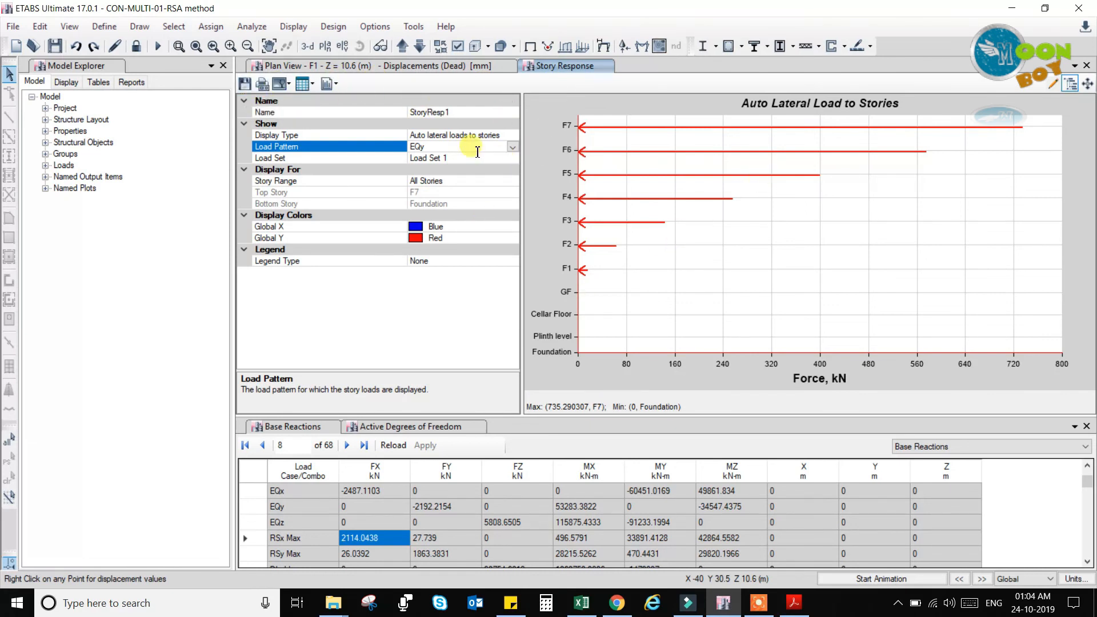
{"action": "left_click", "coordinate": [513, 149]}
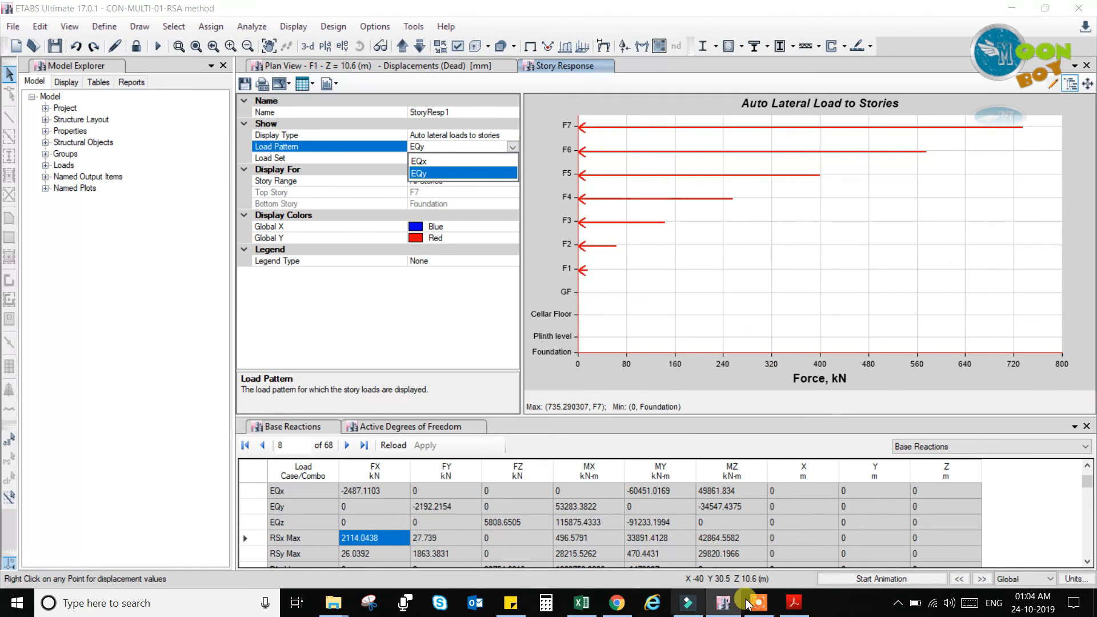
{"action": "left_click", "coordinate": [805, 502]}
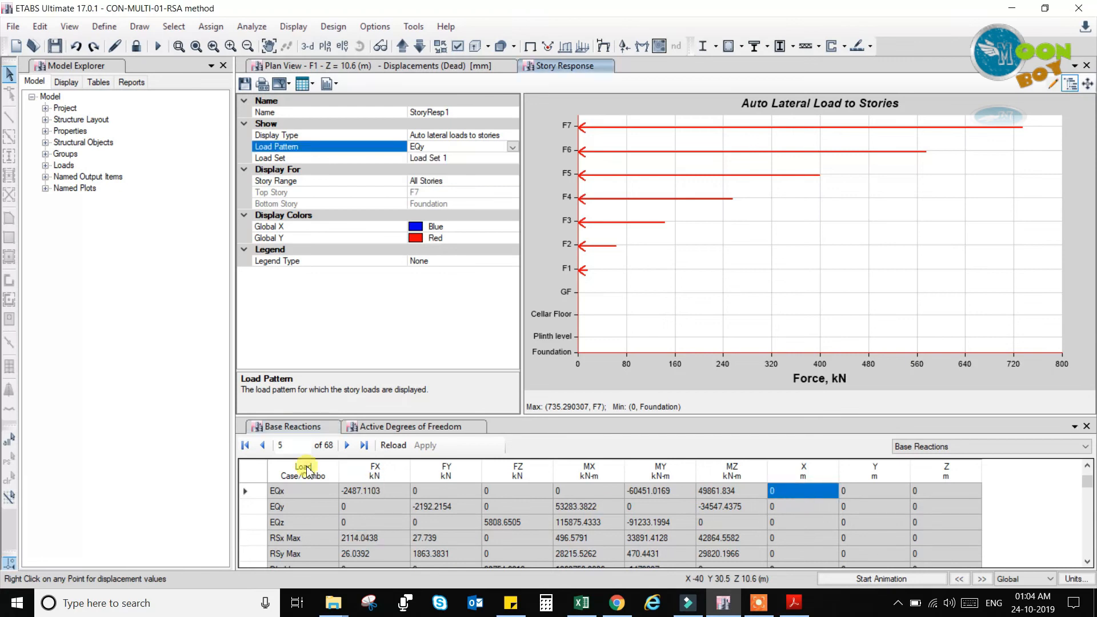
Examine the Base Reactions table's column list and its Copy and Export to Excel options without exporting
{"action": "left_click", "coordinate": [256, 472]}
{"action": "left_click", "coordinate": [257, 474]}
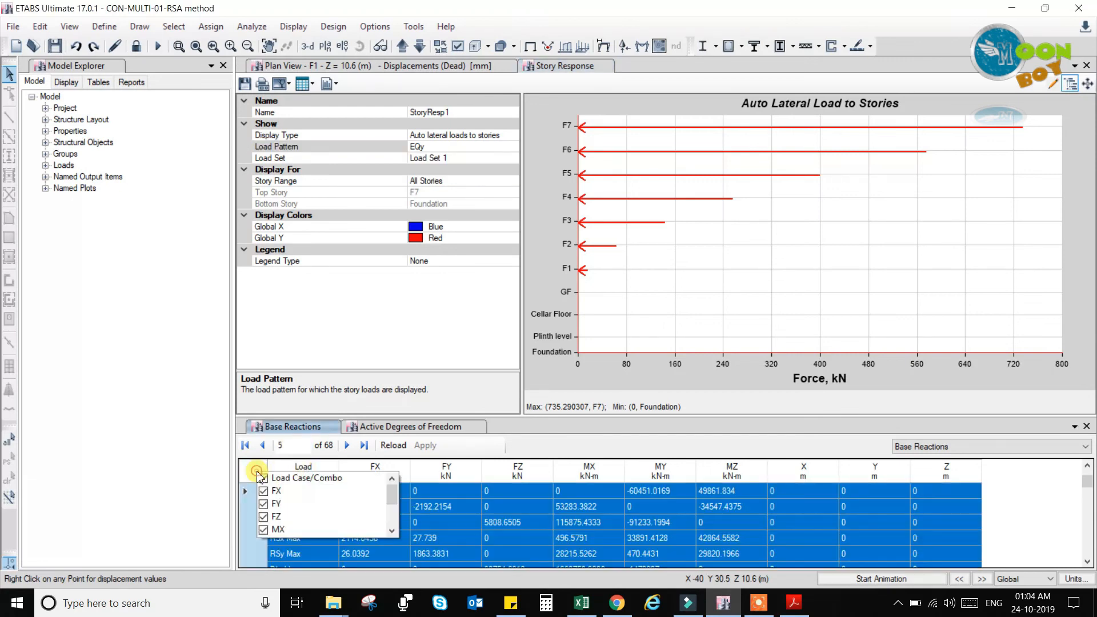
{"action": "left_click", "coordinate": [562, 543]}
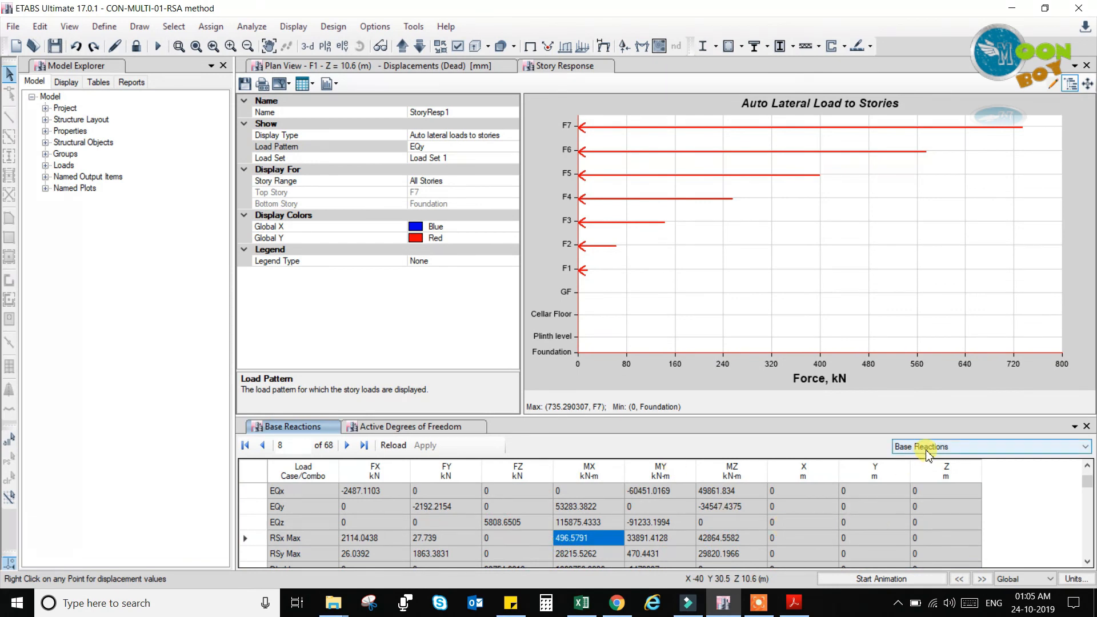
{"action": "right_click", "coordinate": [1020, 517]}
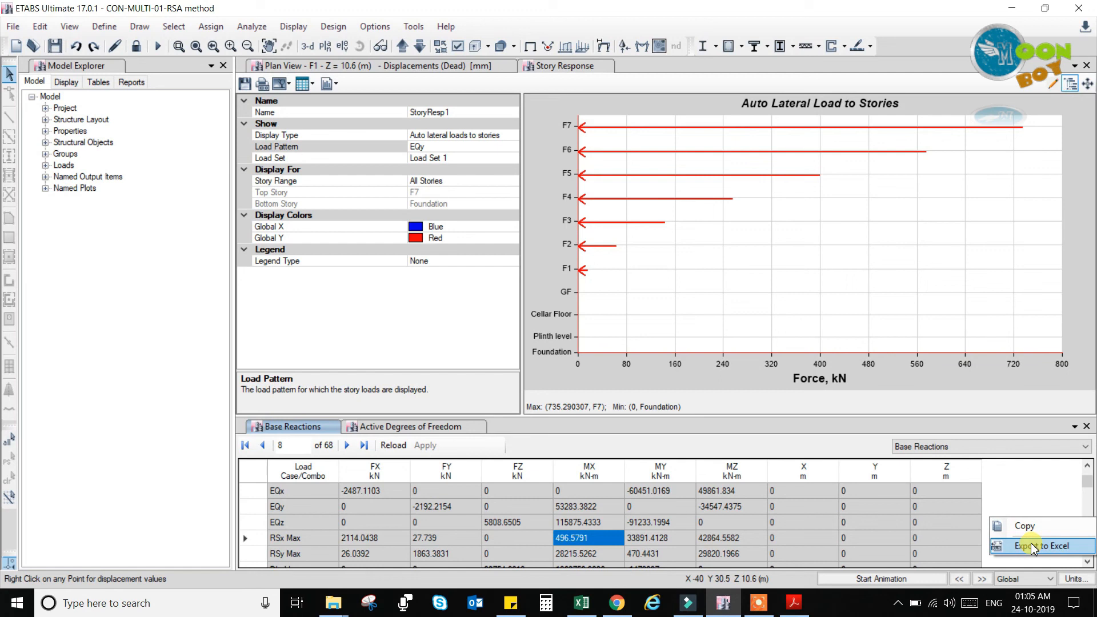
{"action": "left_click", "coordinate": [1026, 492]}
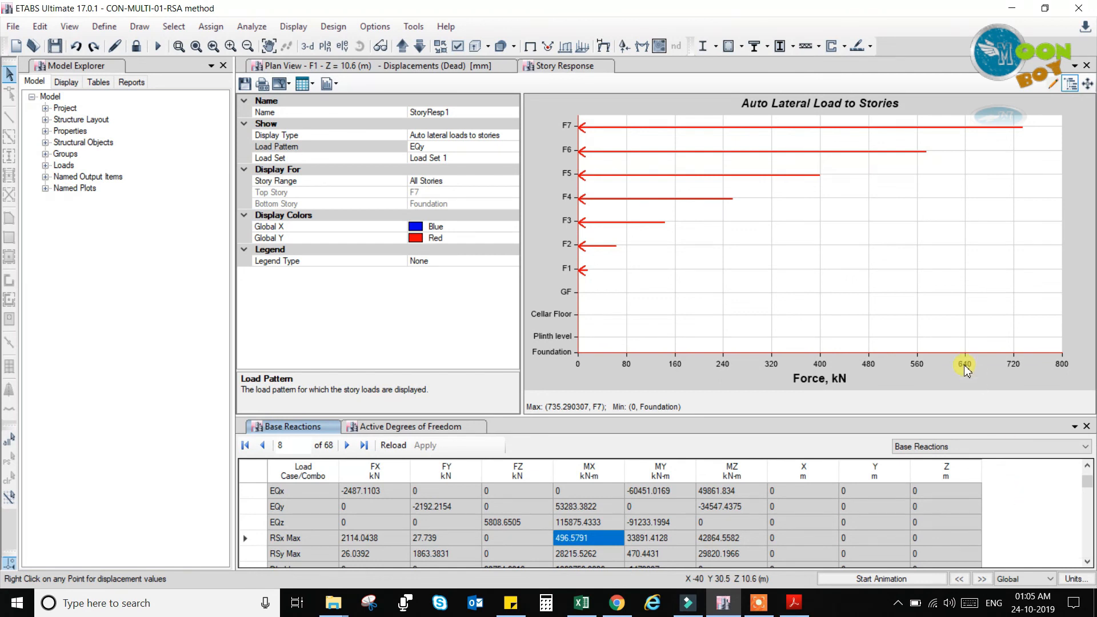